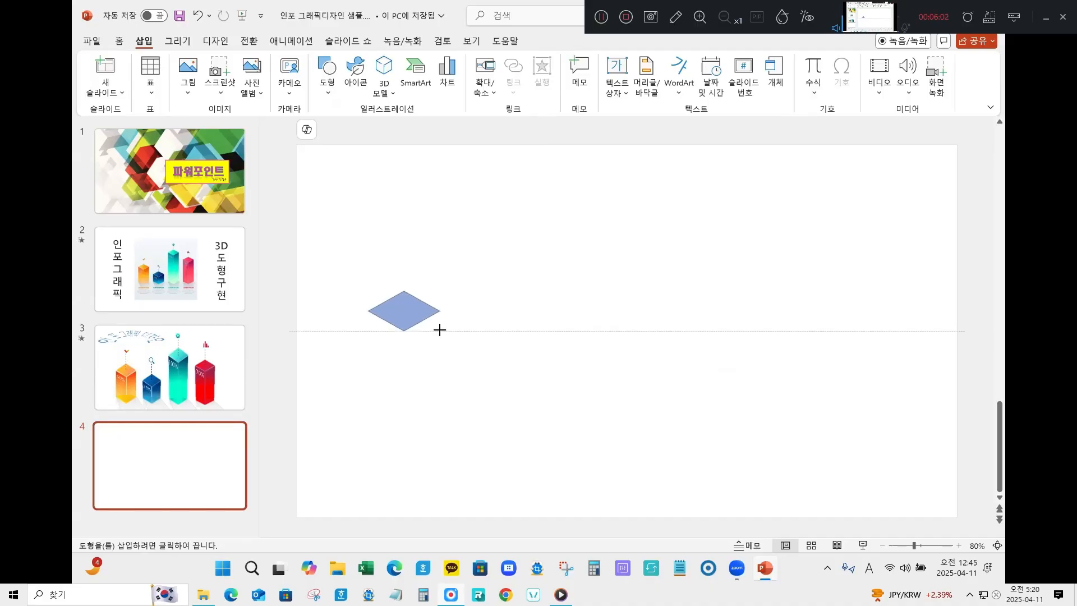
Step: Draw a diamond about 3.65 cm wide and 2.04 cm high on slide 4 and switch its fill to a gradient
{"action": "left_click_drag", "start_coordinate": [439, 330], "coordinate": [440, 331]}
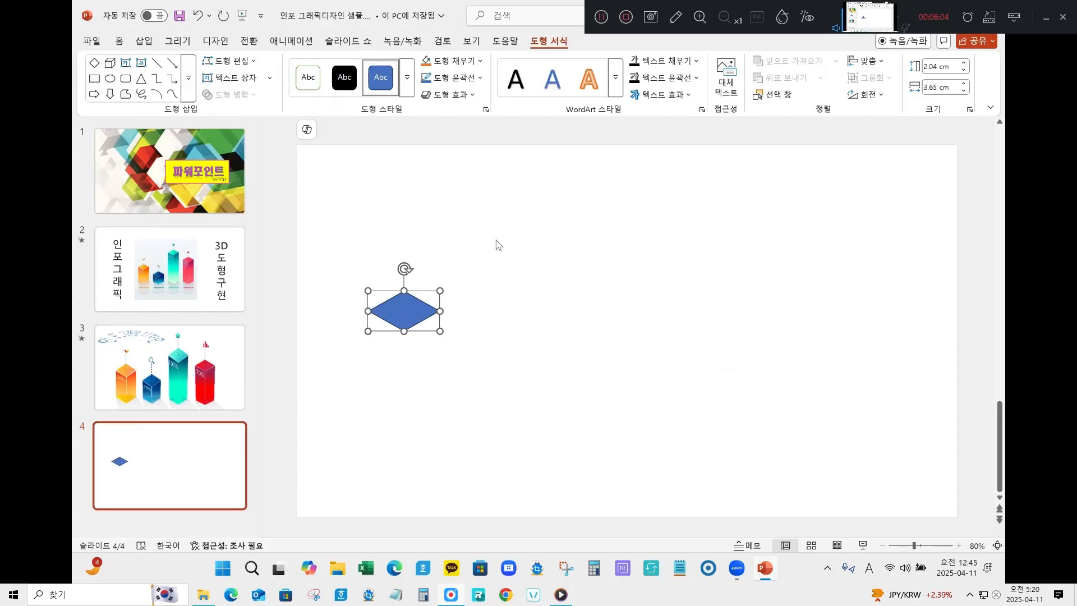
{"action": "left_click", "coordinate": [458, 61]}
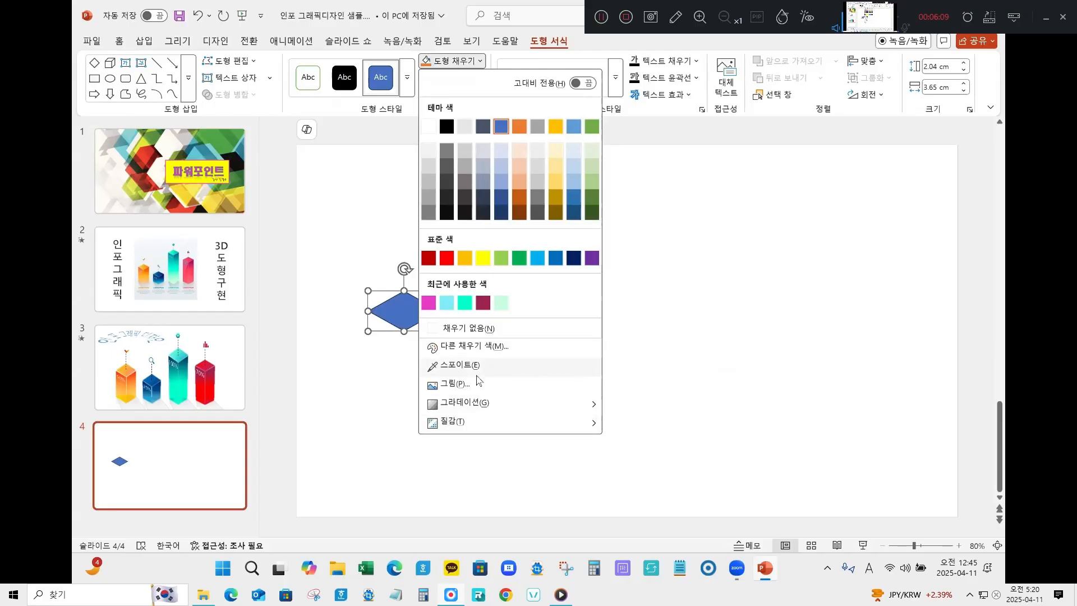
{"action": "mouse_move", "coordinate": [511, 408]}
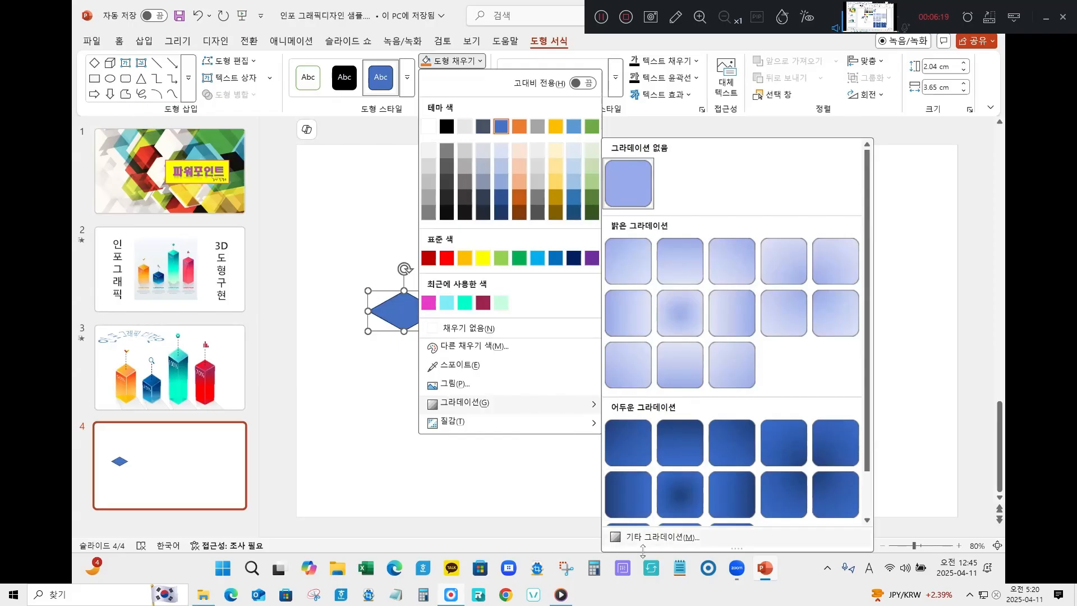
{"action": "left_click", "coordinate": [678, 541]}
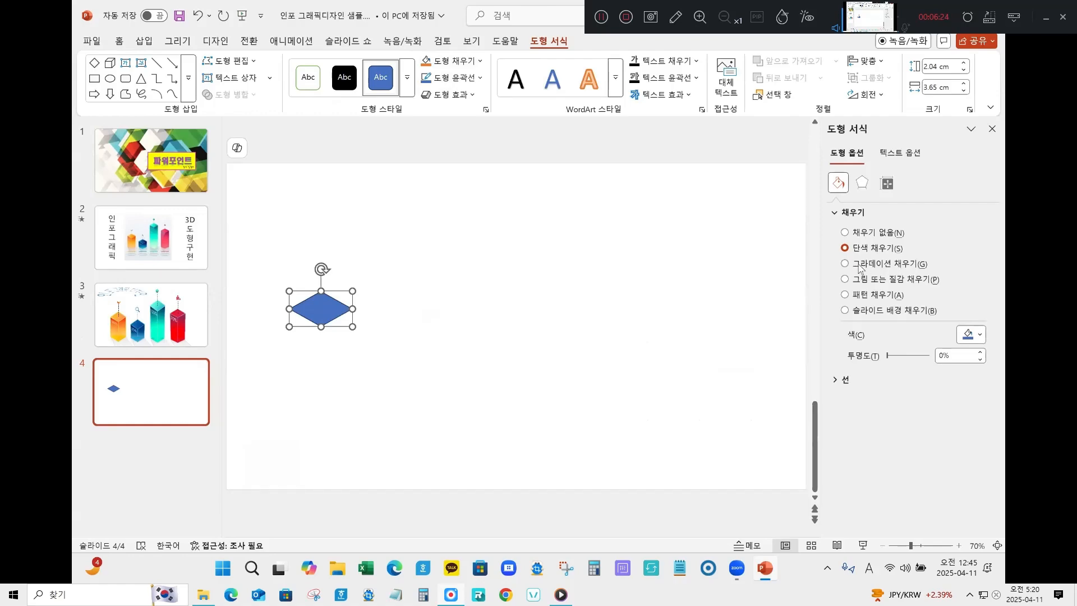
{"action": "left_click", "coordinate": [846, 264]}
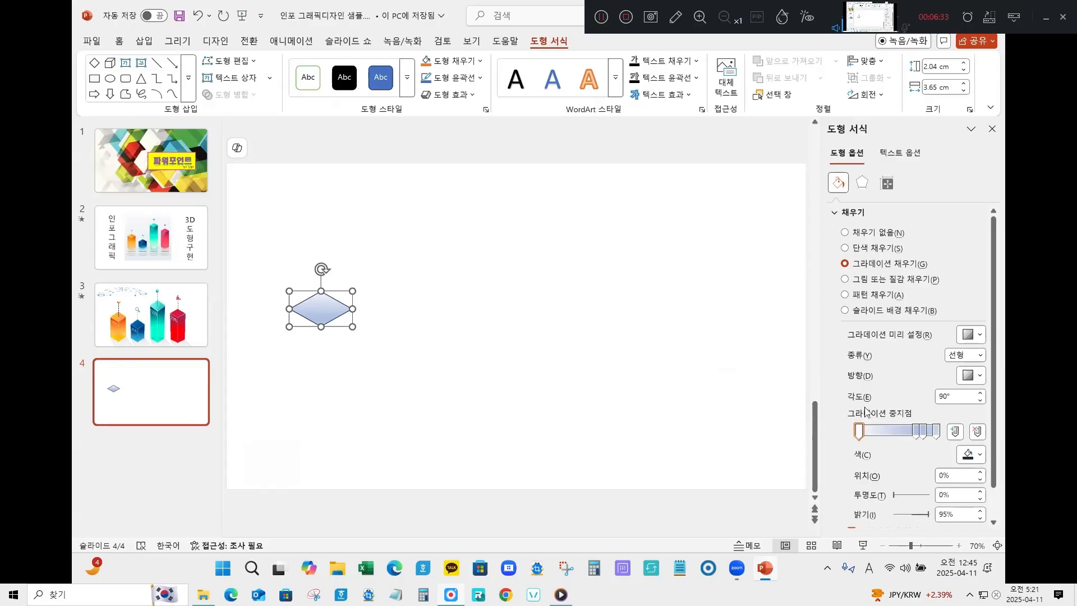
Step: Remove the two middle gradient stops of the diamond's fill and colour the first stop orange and the last stop red
{"action": "left_click", "coordinate": [916, 431]}
{"action": "left_click_drag", "start_coordinate": [916, 431], "coordinate": [925, 452]}
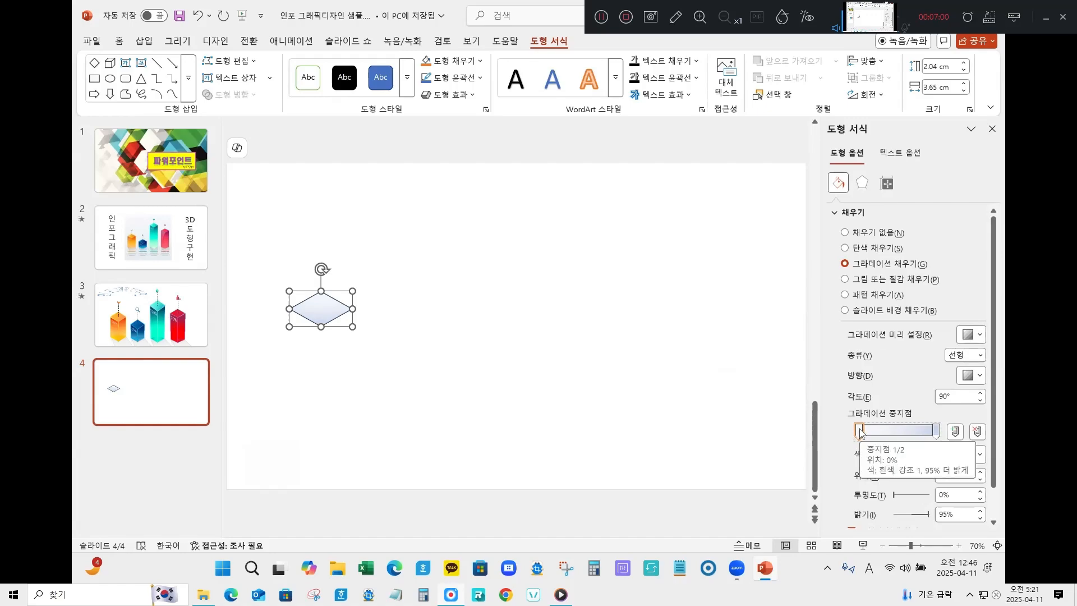
{"action": "left_click", "coordinate": [982, 456]}
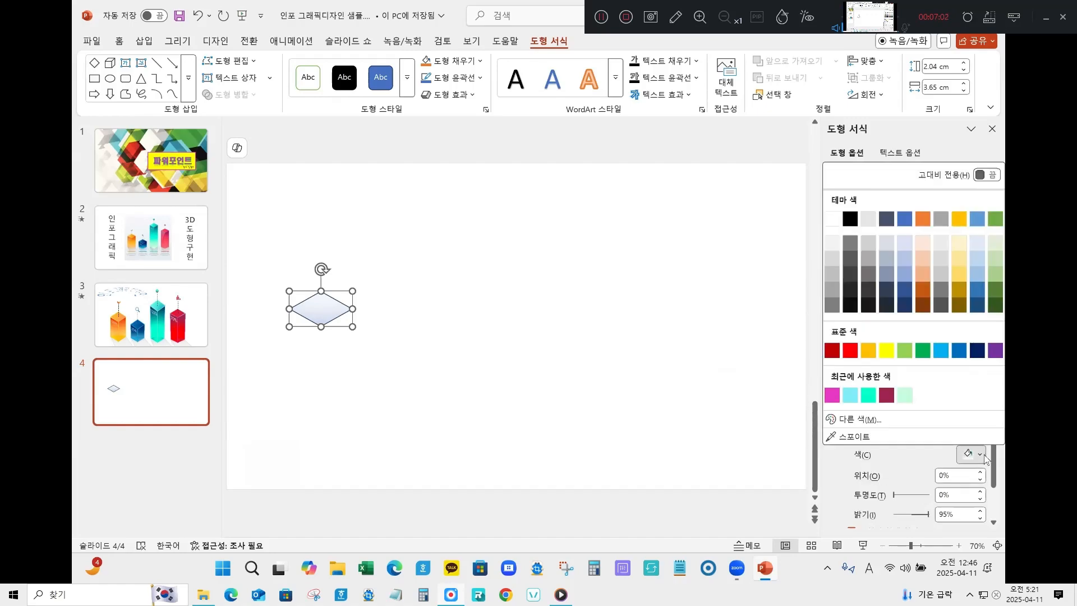
{"action": "left_click", "coordinate": [868, 352]}
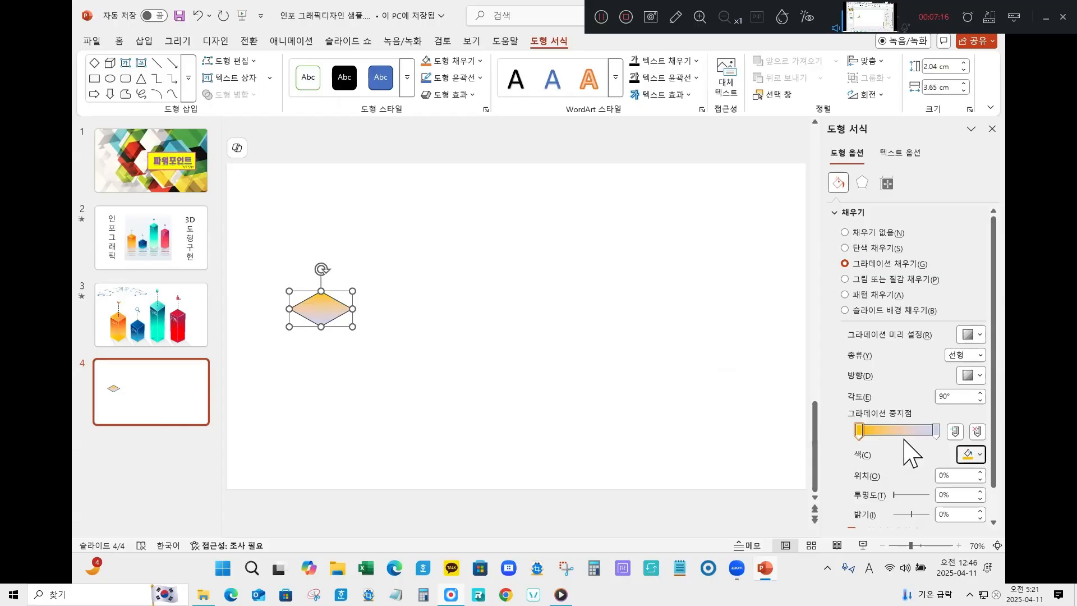
{"action": "left_click", "coordinate": [936, 431]}
{"action": "left_click", "coordinate": [970, 455]}
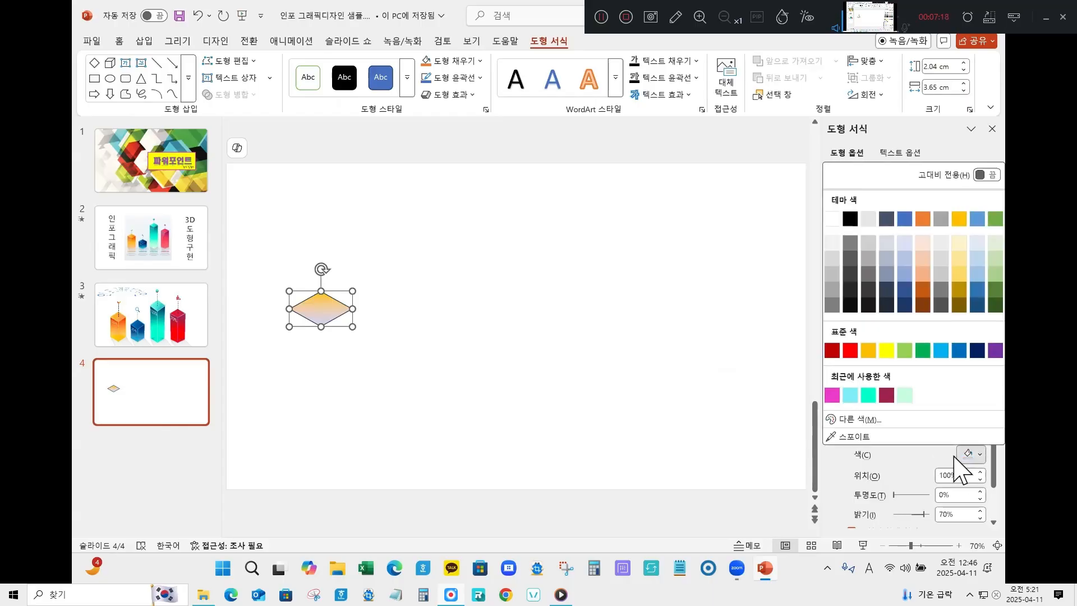
{"action": "left_click", "coordinate": [847, 349]}
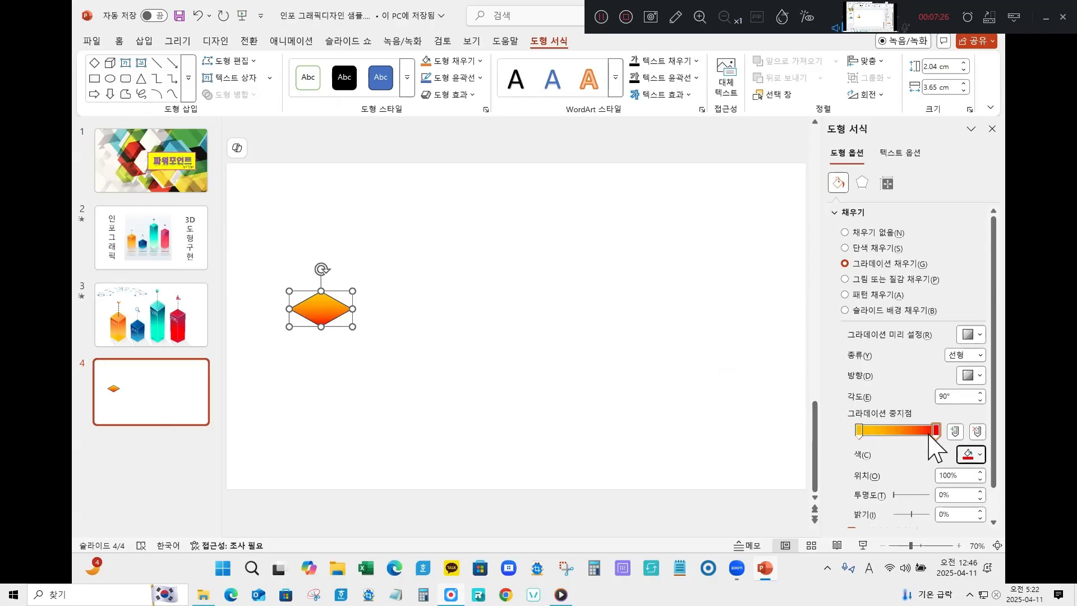
Step: Set the diamond's gradient type to radial, with the direction running from the top-left corner
{"action": "left_click", "coordinate": [956, 355]}
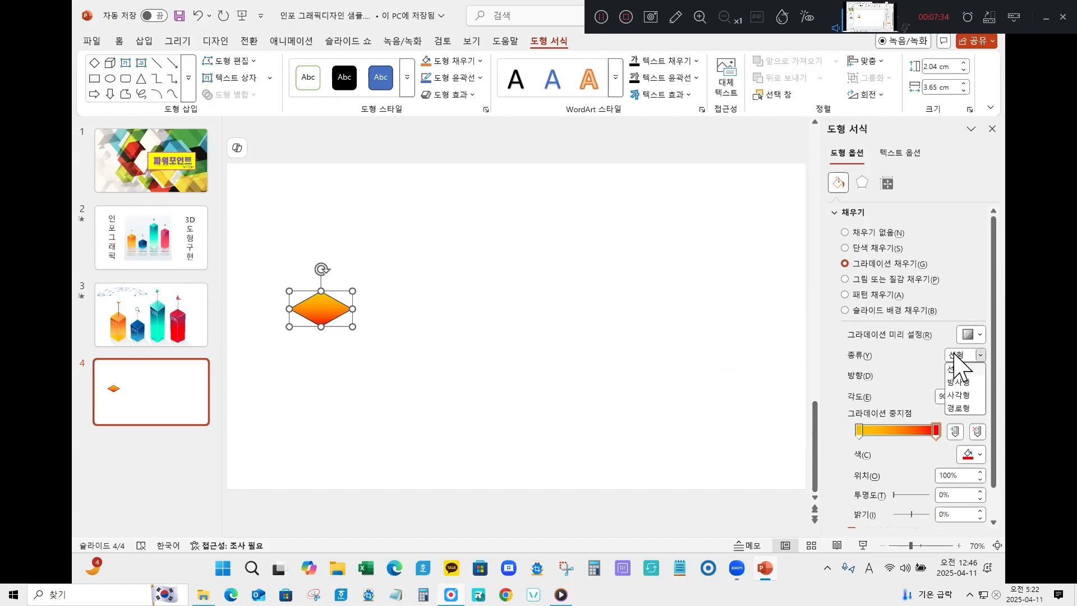
{"action": "left_click", "coordinate": [958, 408]}
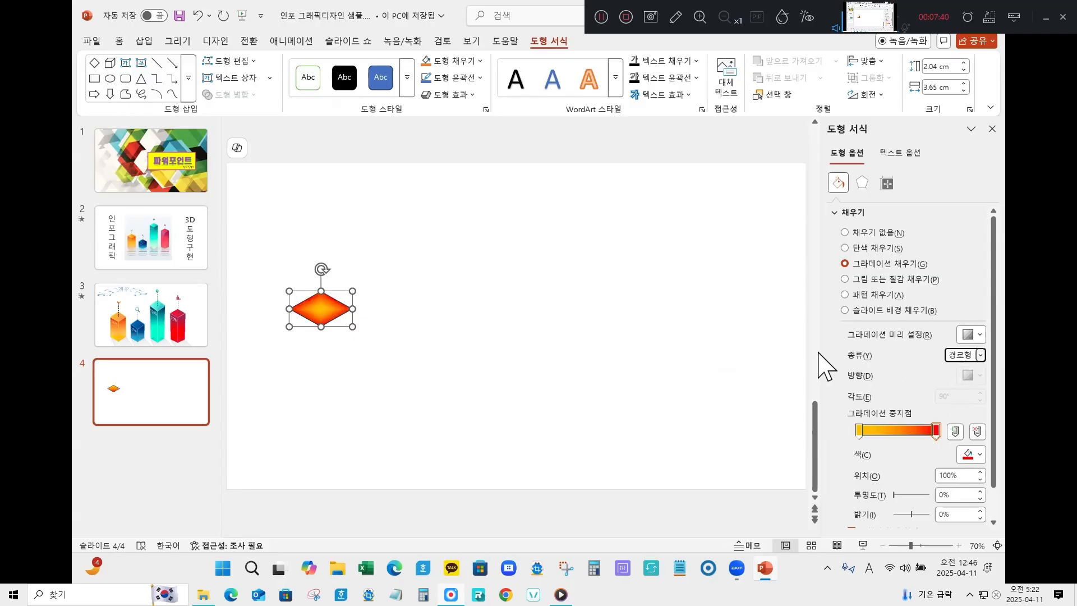
{"action": "left_click", "coordinate": [981, 356]}
{"action": "left_click", "coordinate": [959, 382]}
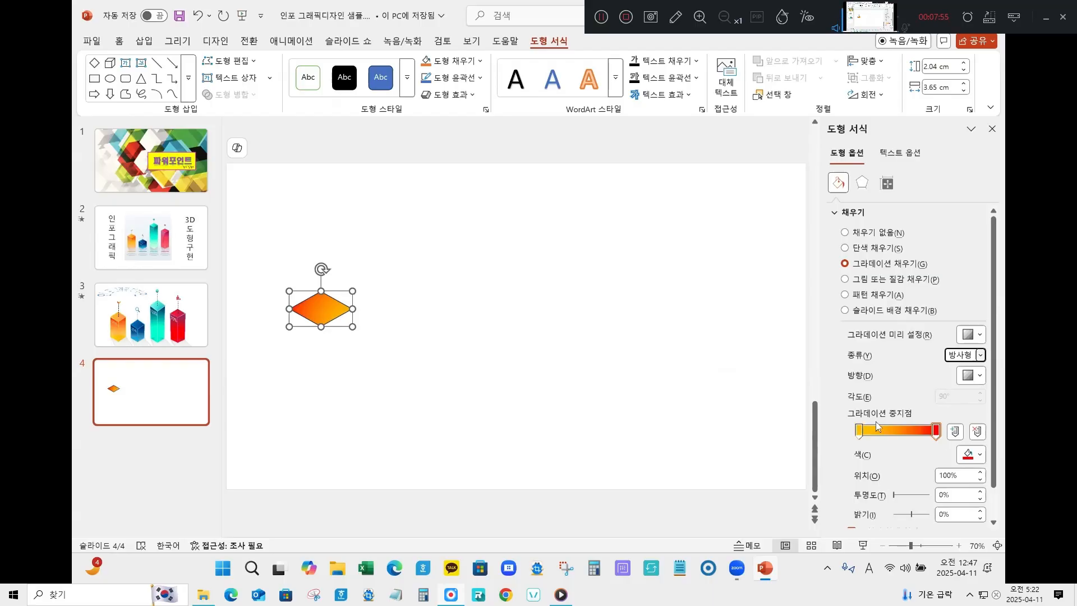
{"action": "left_click", "coordinate": [980, 376]}
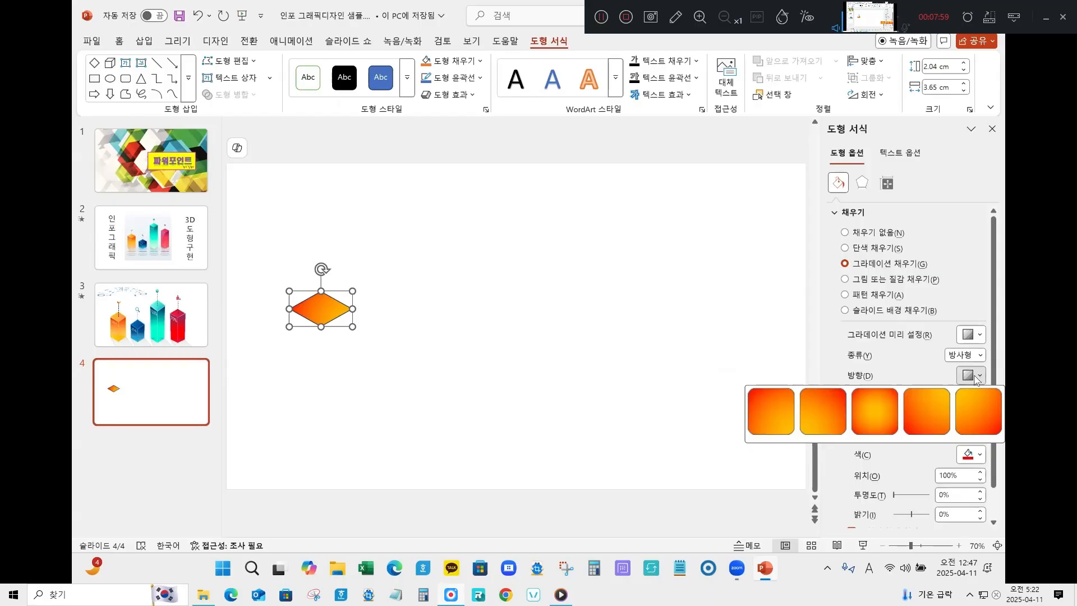
{"action": "left_click", "coordinate": [984, 419]}
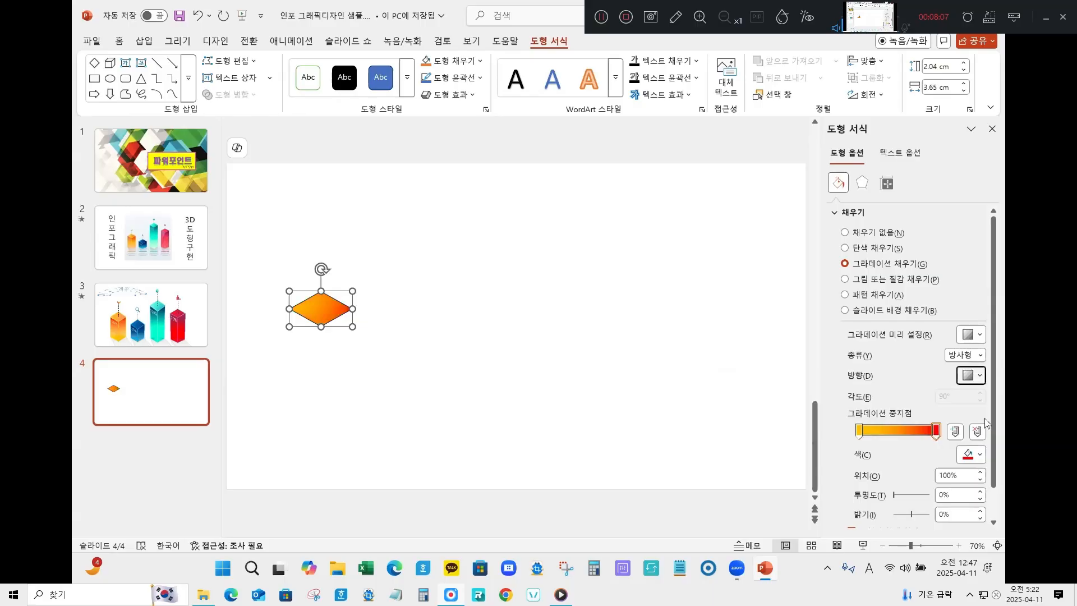
Step: Check the sample bars on slide 3 and slightly enlarge the diamond on slide 4
{"action": "left_click", "coordinate": [151, 314]}
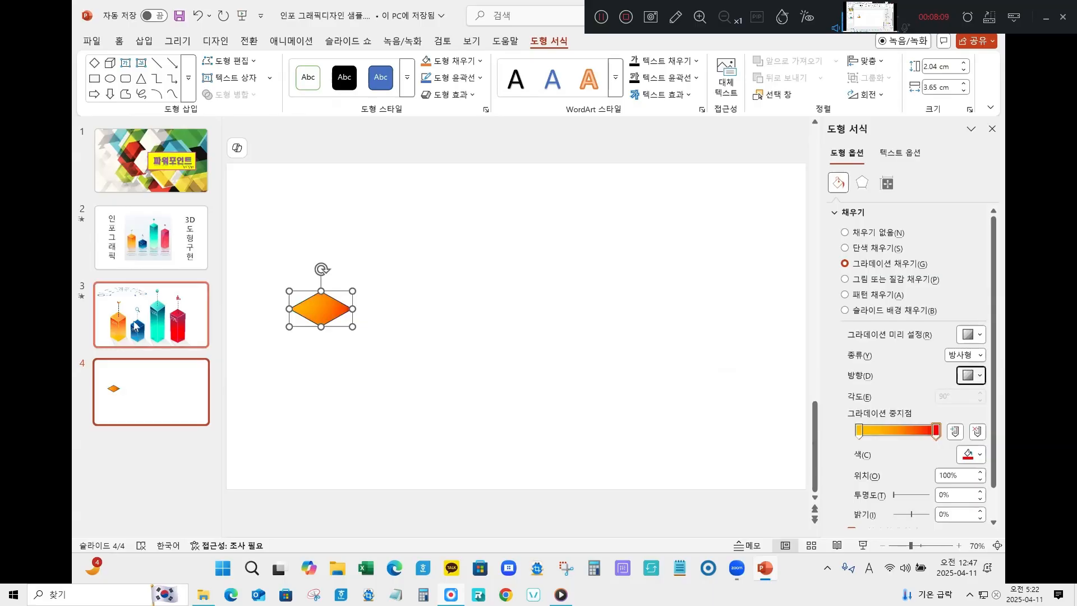
{"action": "left_click", "coordinate": [148, 382]}
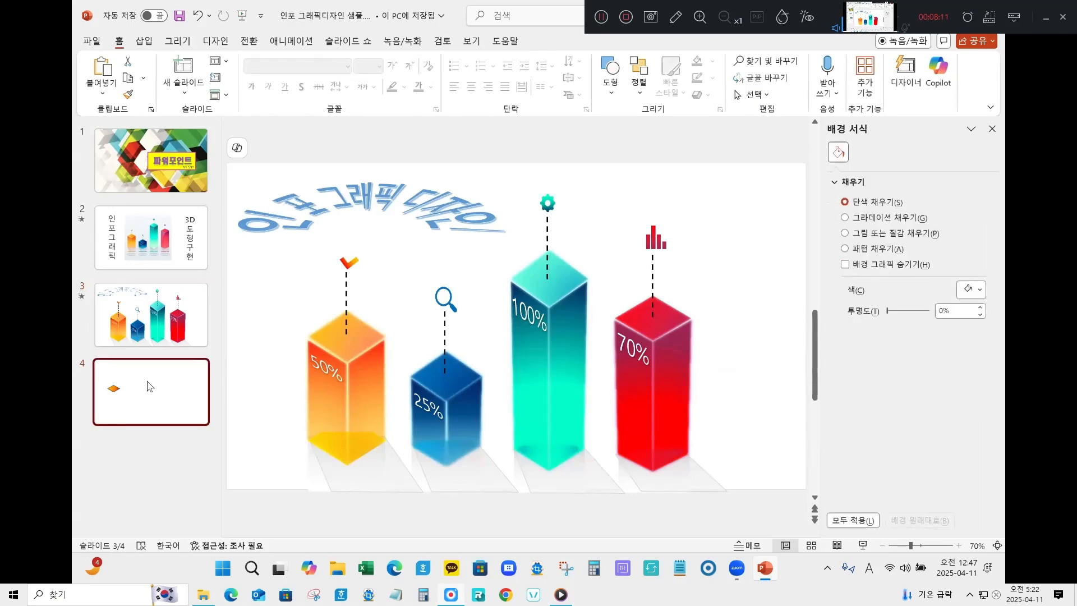
{"action": "left_click", "coordinate": [336, 310]}
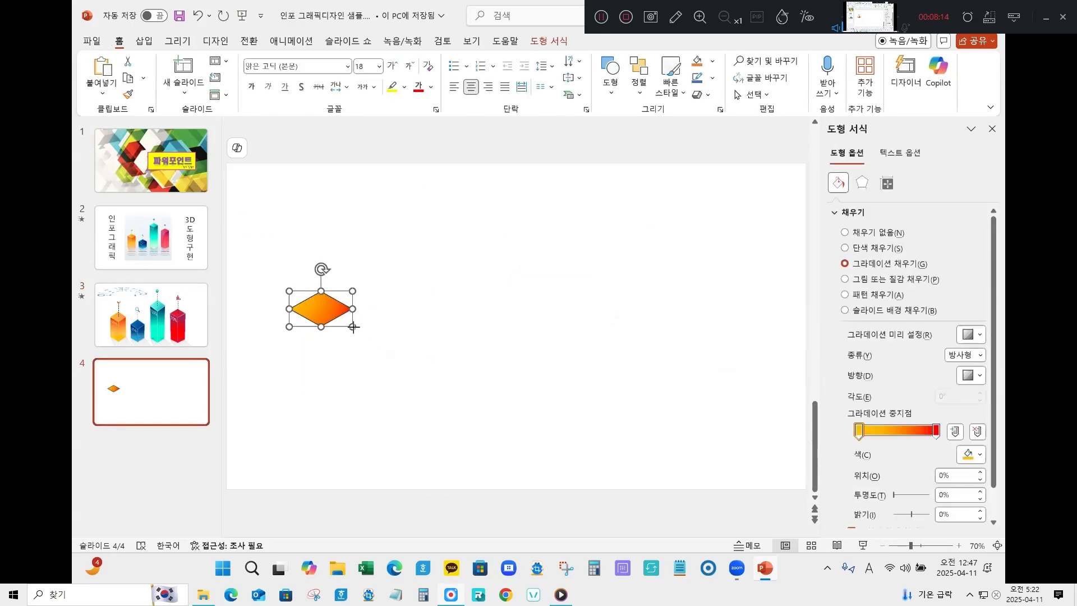
{"action": "left_click_drag", "start_coordinate": [353, 326], "coordinate": [373, 333]}
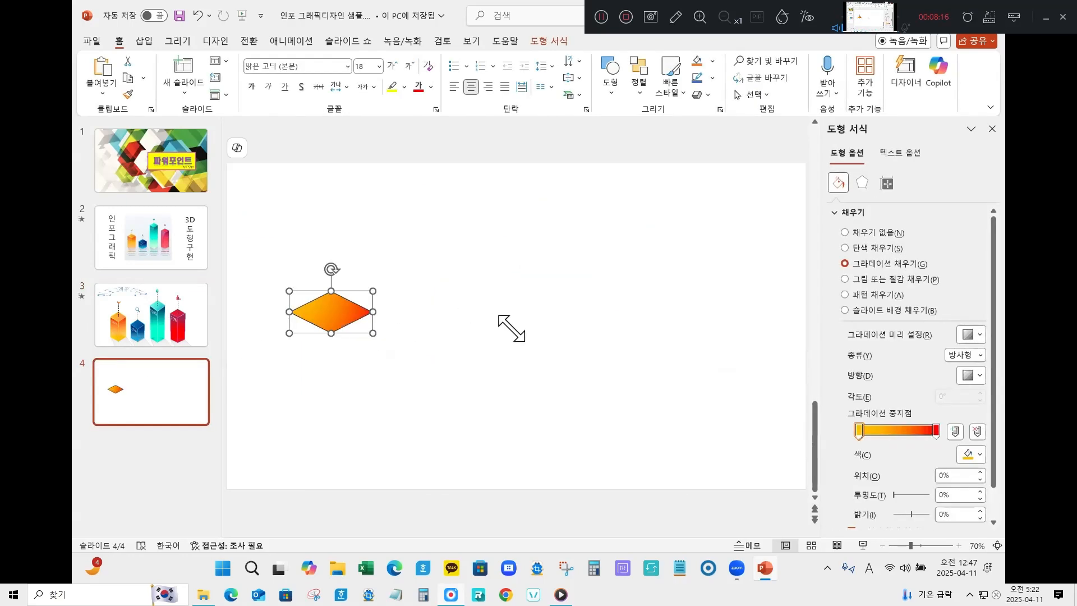
Step: Add a third gradient stop to the diamond's fill, colour it orange and place it at 63%
{"action": "left_click", "coordinate": [913, 431]}
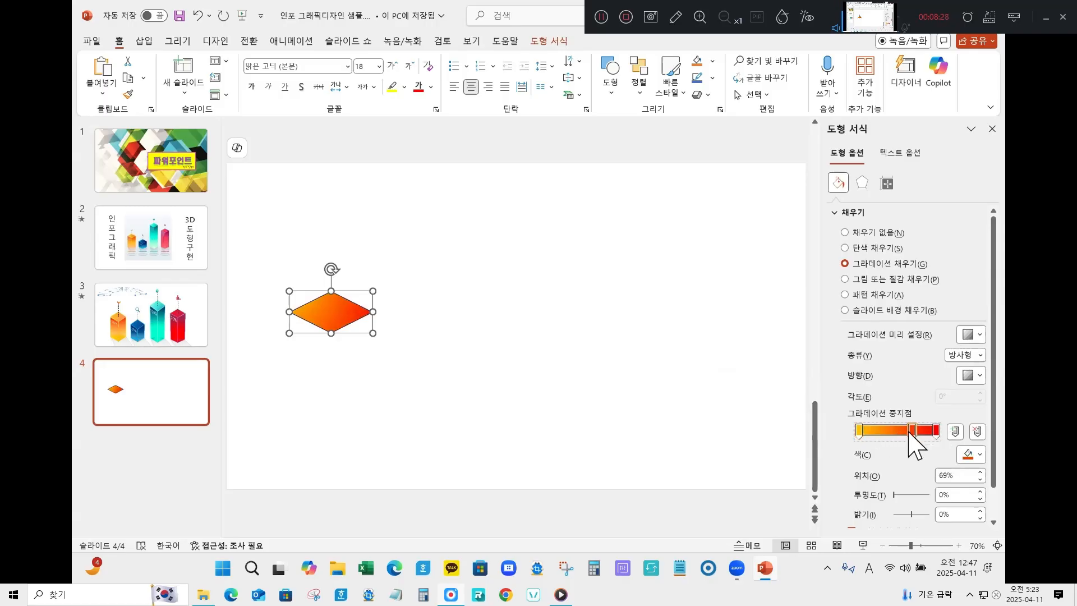
{"action": "left_click_drag", "start_coordinate": [909, 432], "coordinate": [918, 430]}
{"action": "left_click", "coordinate": [968, 454]}
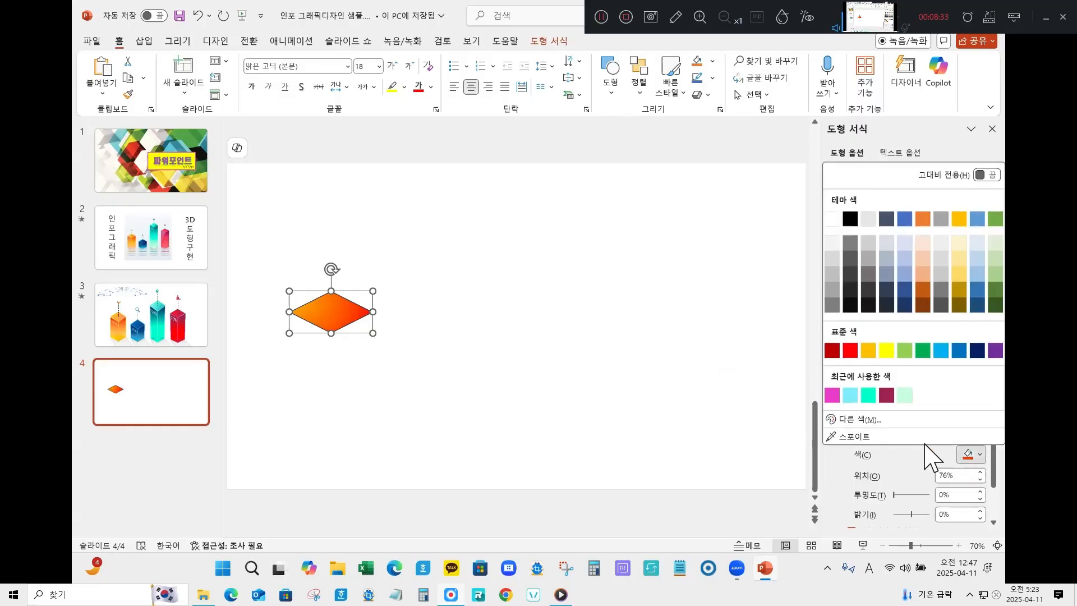
{"action": "left_click", "coordinate": [869, 351]}
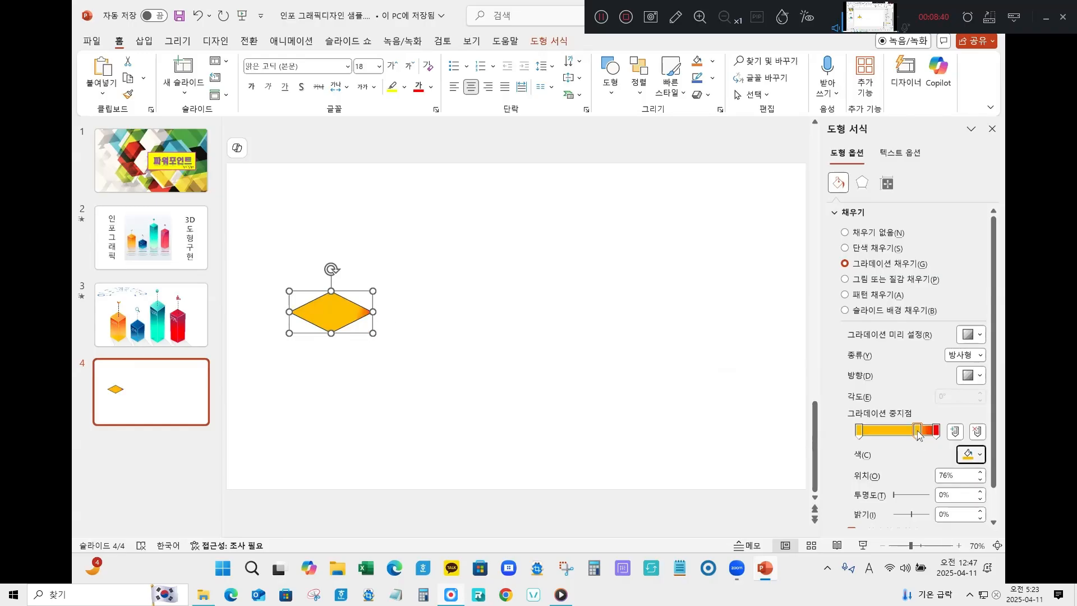
{"action": "left_click_drag", "start_coordinate": [918, 434], "coordinate": [909, 434]}
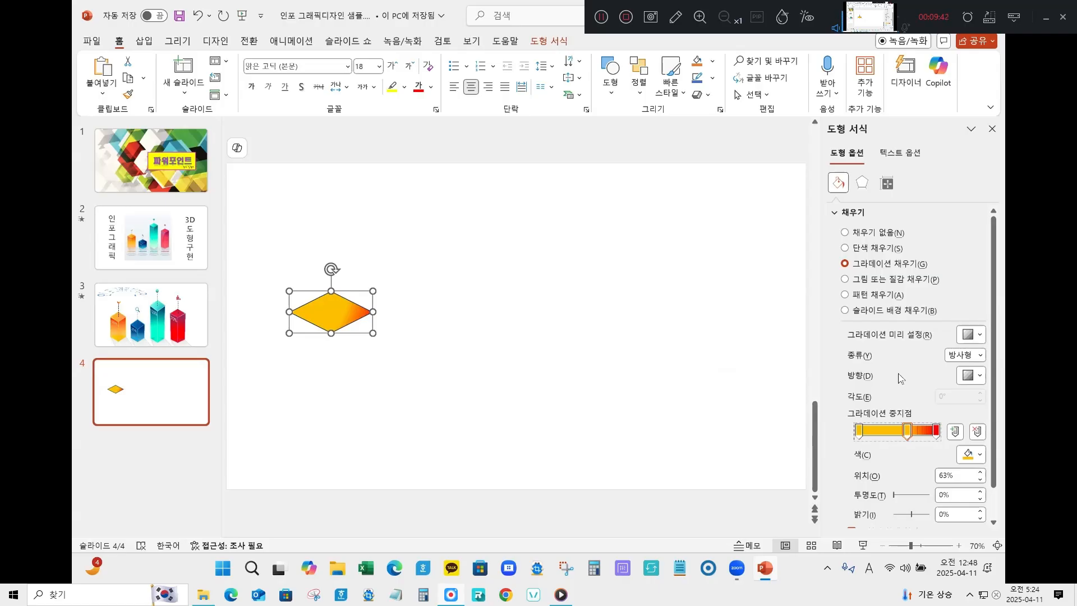
Step: Compare the diamond with the sample bars on slide 3 and set its solid outline colour to yellow
{"action": "left_click", "coordinate": [158, 324]}
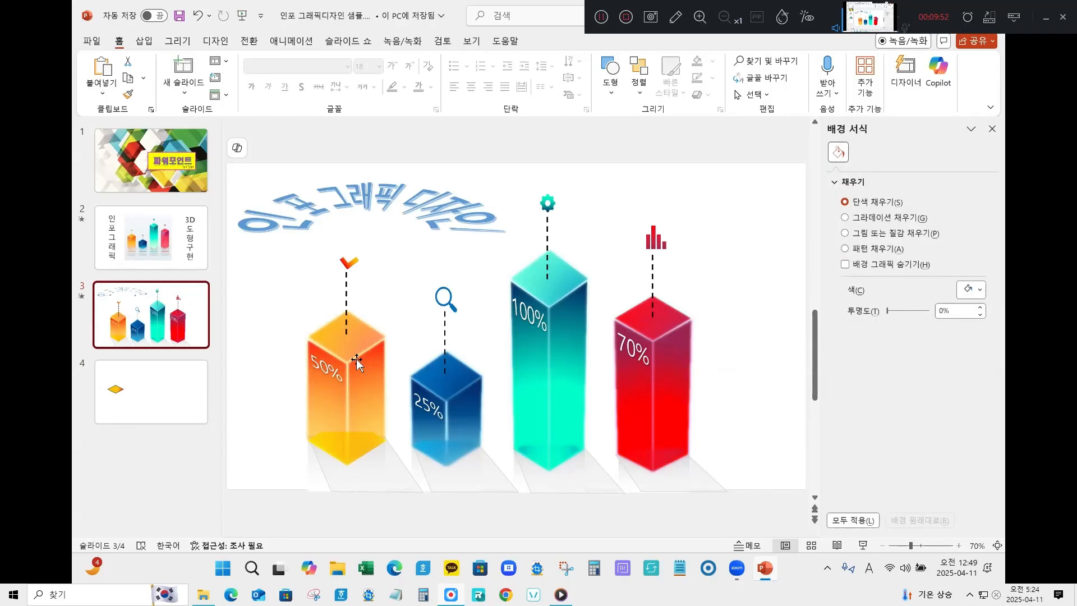
{"action": "scroll", "coordinate": [355, 359], "scroll_direction": "down", "scroll_amount": 1}
{"action": "left_click", "coordinate": [331, 315]}
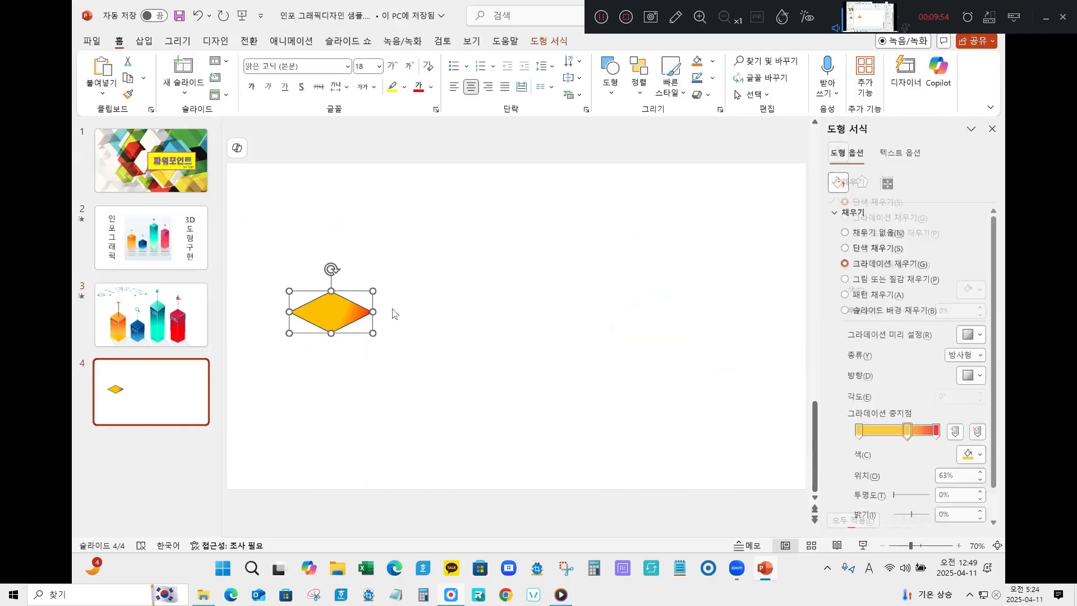
{"action": "left_click", "coordinate": [856, 216]}
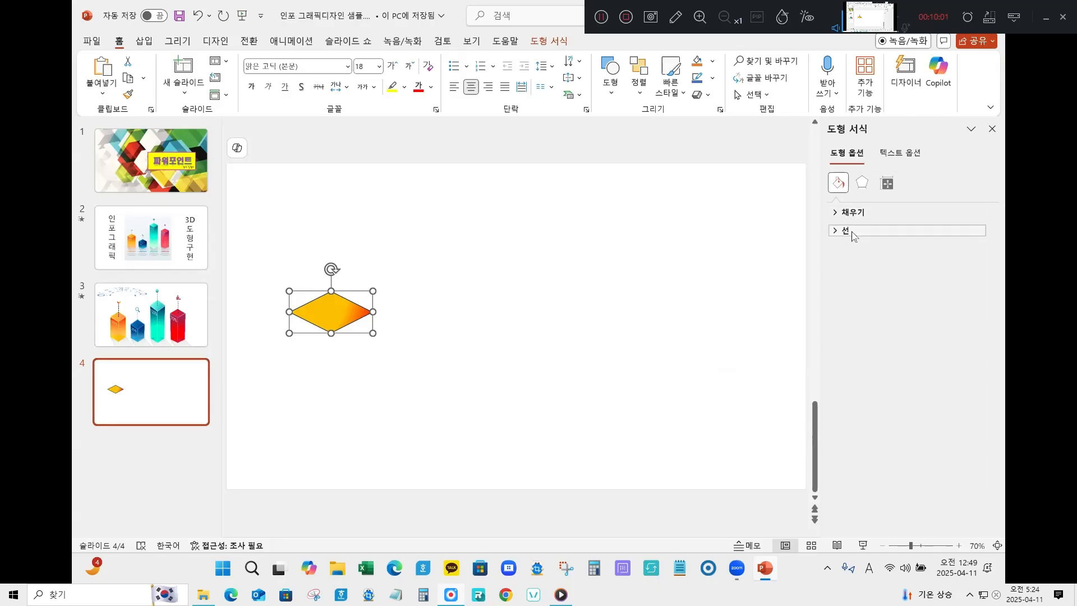
{"action": "left_click", "coordinate": [851, 232]}
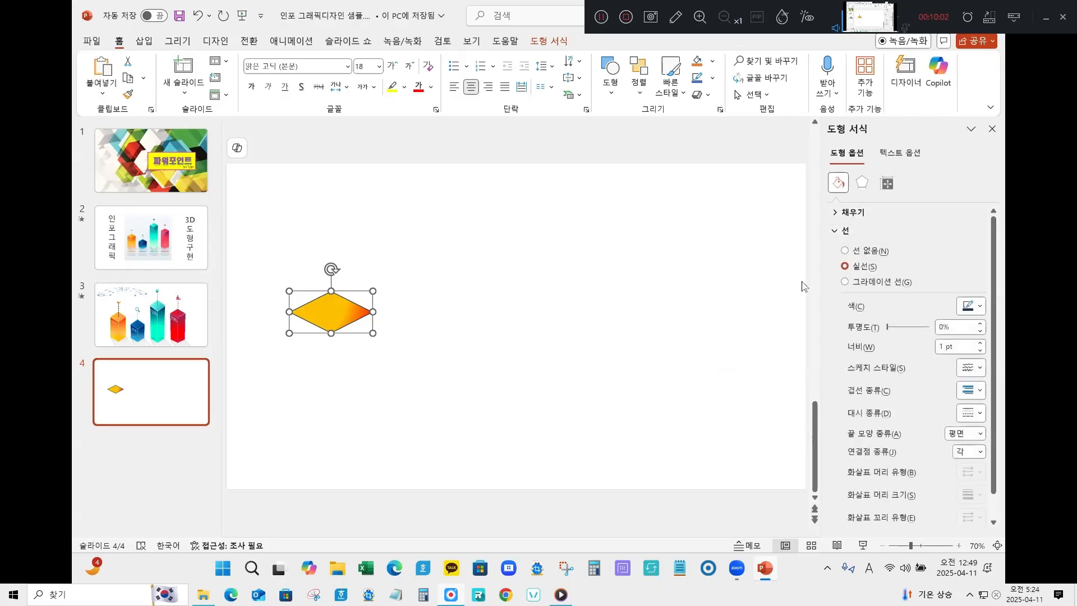
{"action": "left_click", "coordinate": [971, 307]}
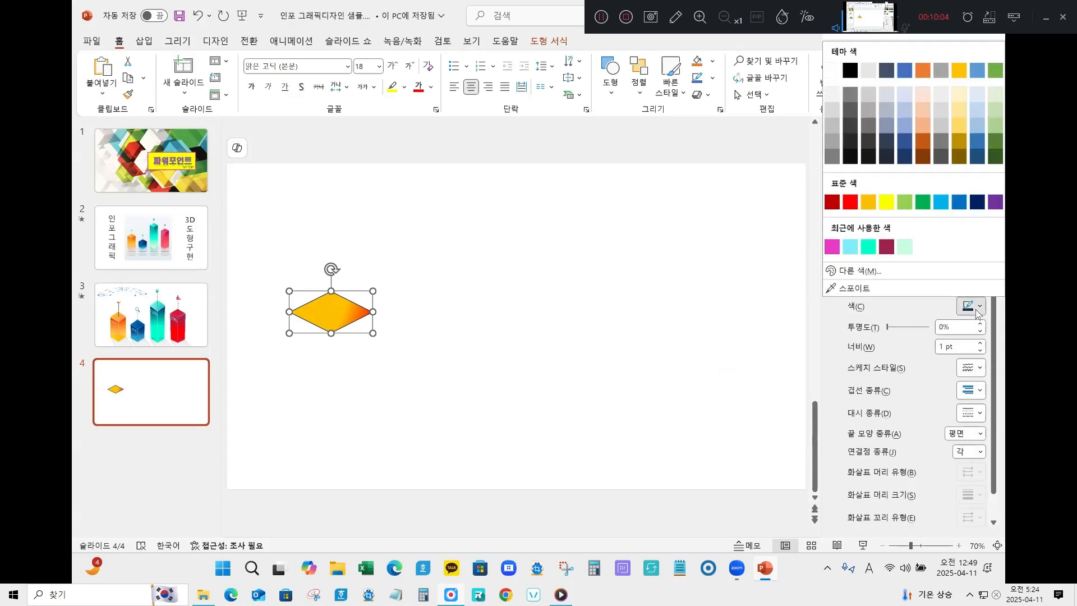
{"action": "left_click", "coordinate": [888, 203]}
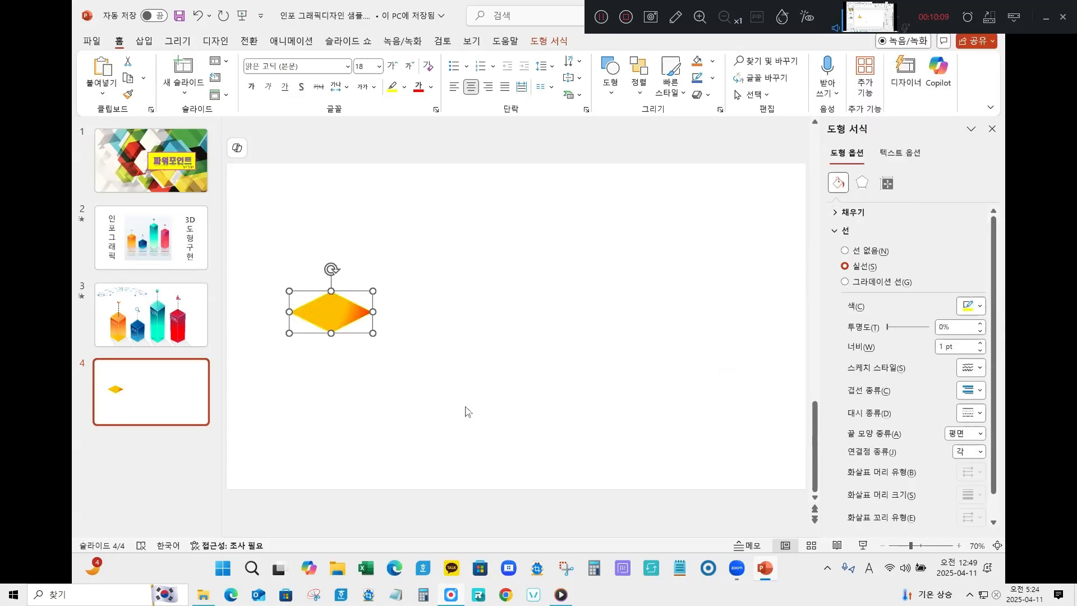
Step: Check the sample bar edges on slide 3 and set the diamond's outline width to 2 pt on slide 4
{"action": "left_click", "coordinate": [164, 340]}
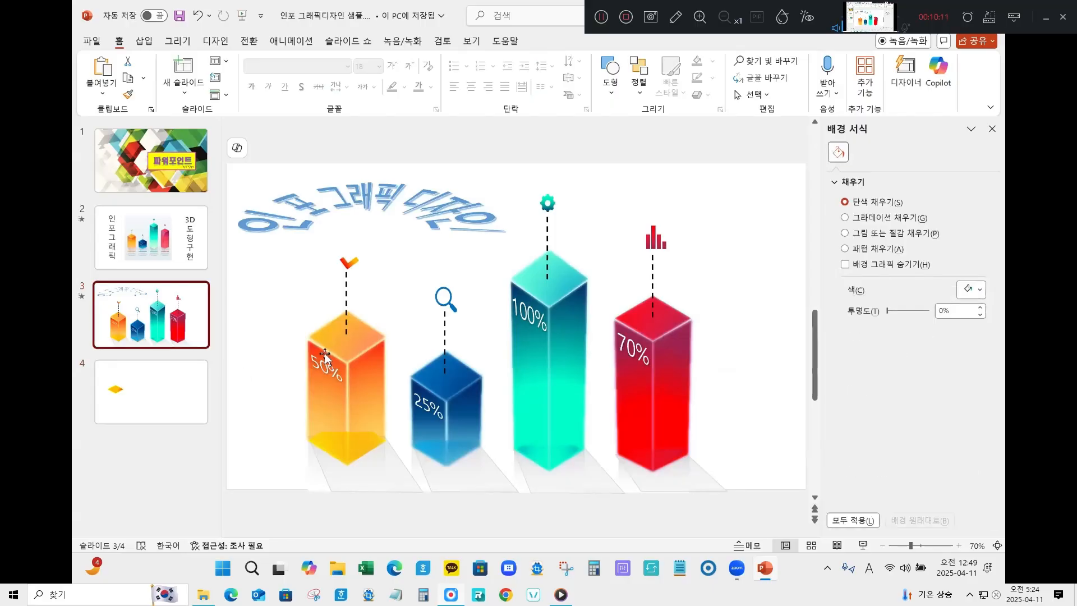
{"action": "left_click", "coordinate": [150, 393]}
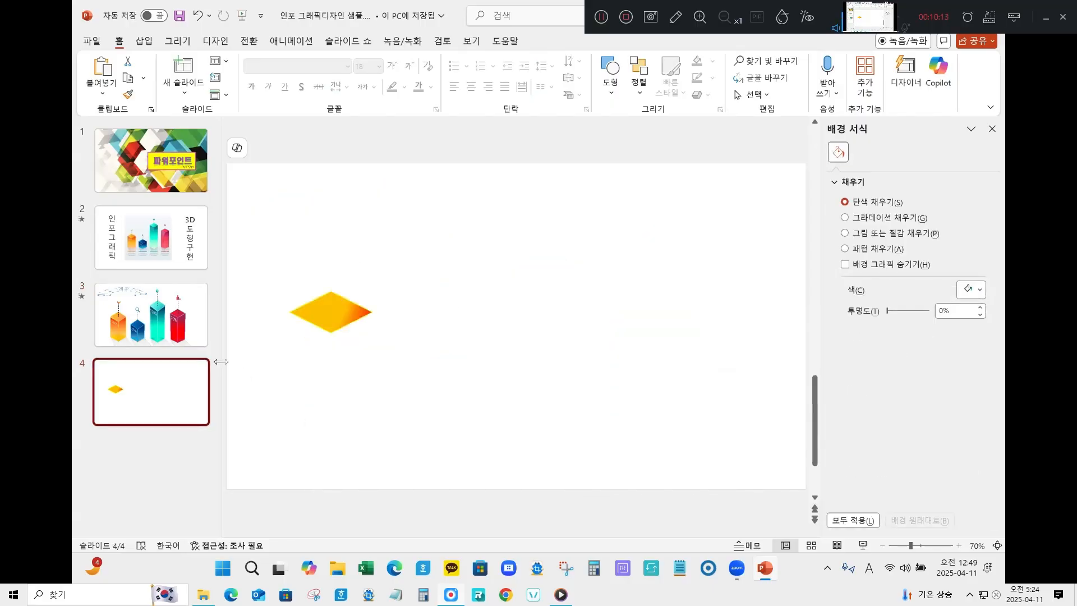
{"action": "left_click", "coordinate": [360, 318]}
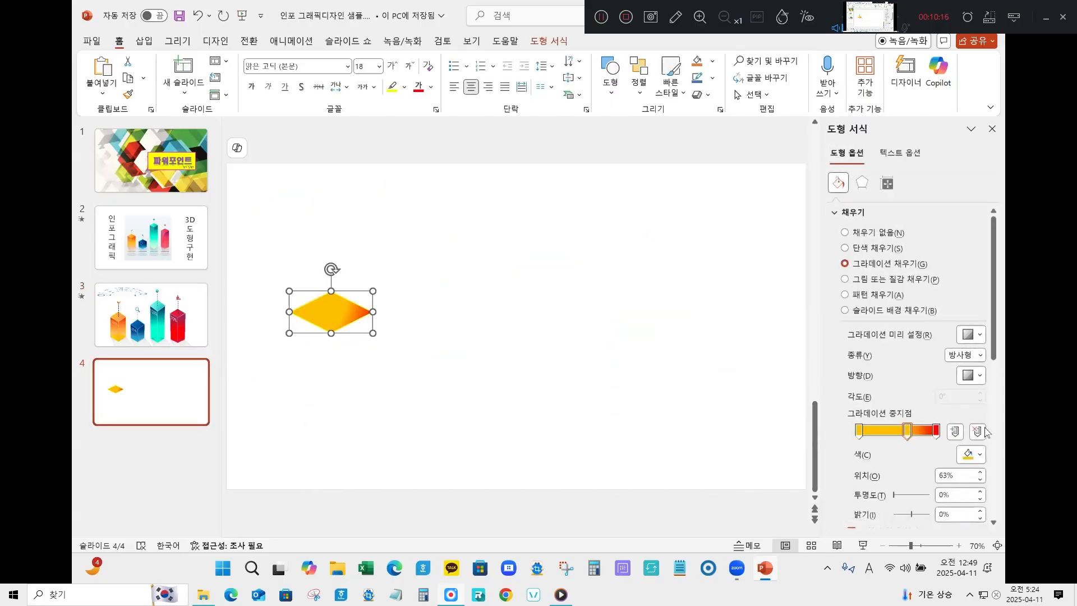
{"action": "left_click", "coordinate": [853, 212]}
{"action": "left_click", "coordinate": [846, 231]}
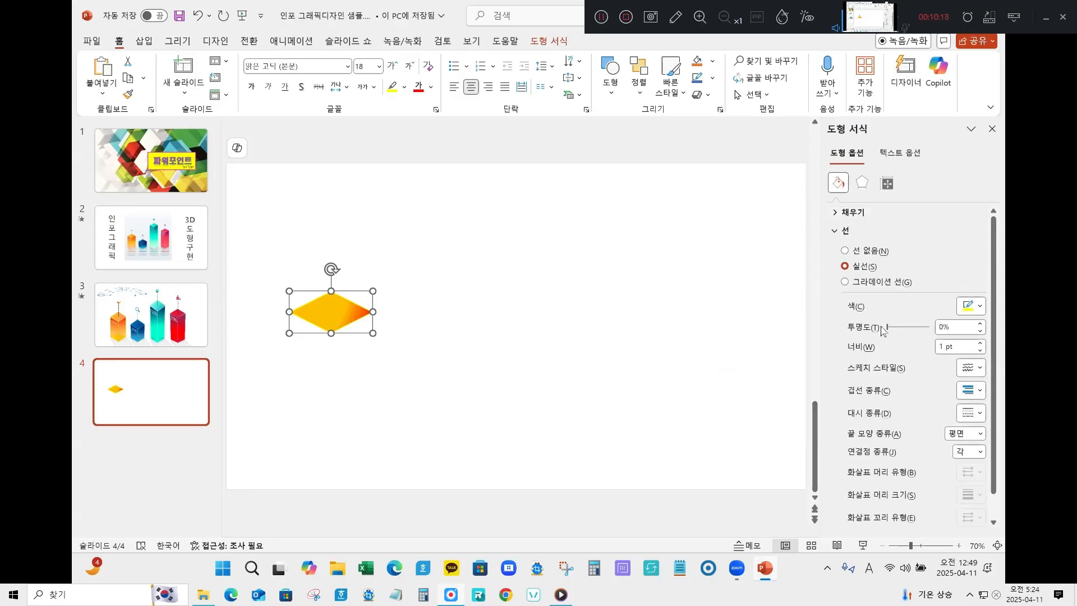
{"action": "triple_click", "coordinate": [960, 349]}
{"action": "type", "text": "2"}
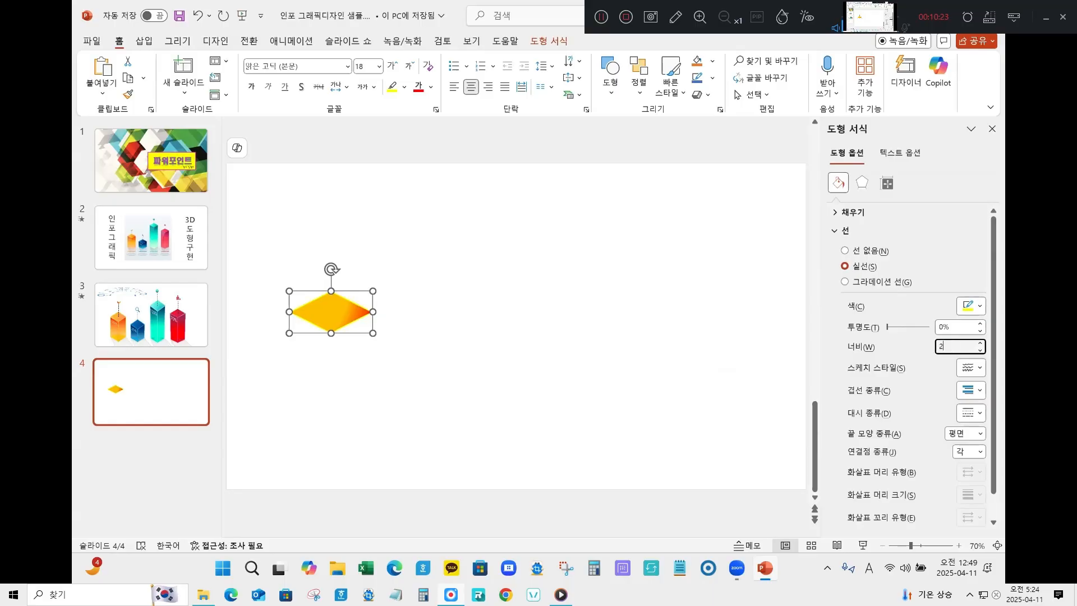
{"action": "left_click", "coordinate": [475, 354]}
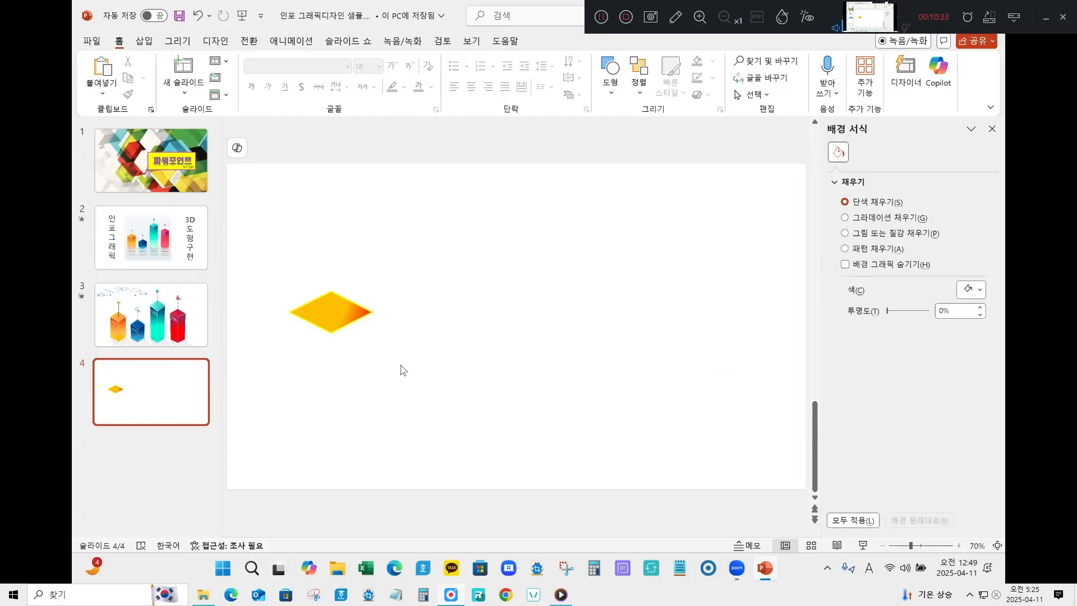
Step: Draw a rectangle about 5.99 cm high and 2.34 cm wide, running down from the diamond's left corner to its centre line
{"action": "left_click", "coordinate": [147, 41]}
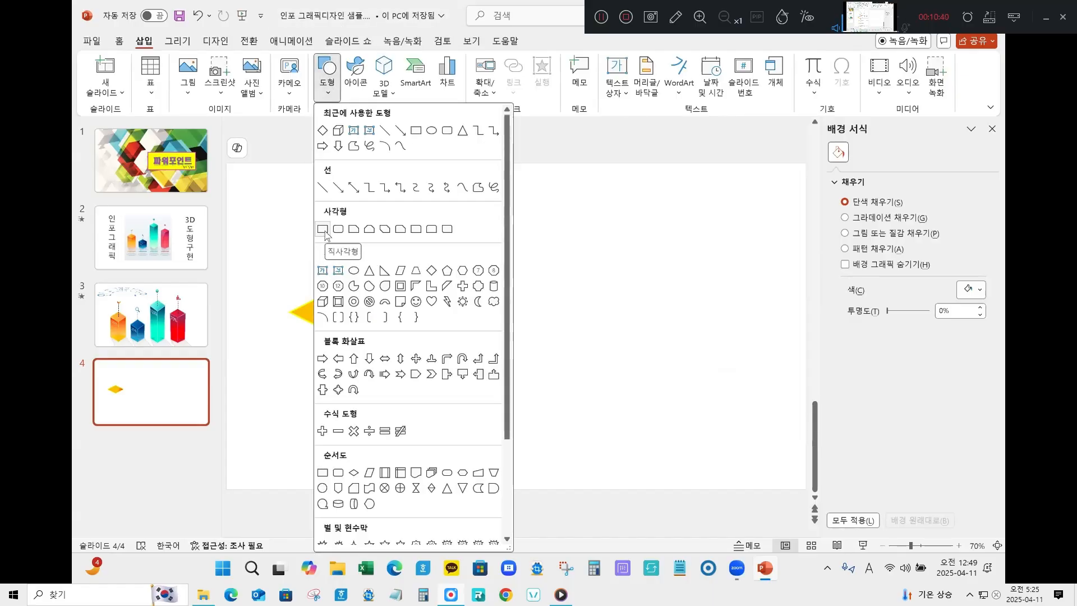
{"action": "left_click", "coordinate": [324, 231]}
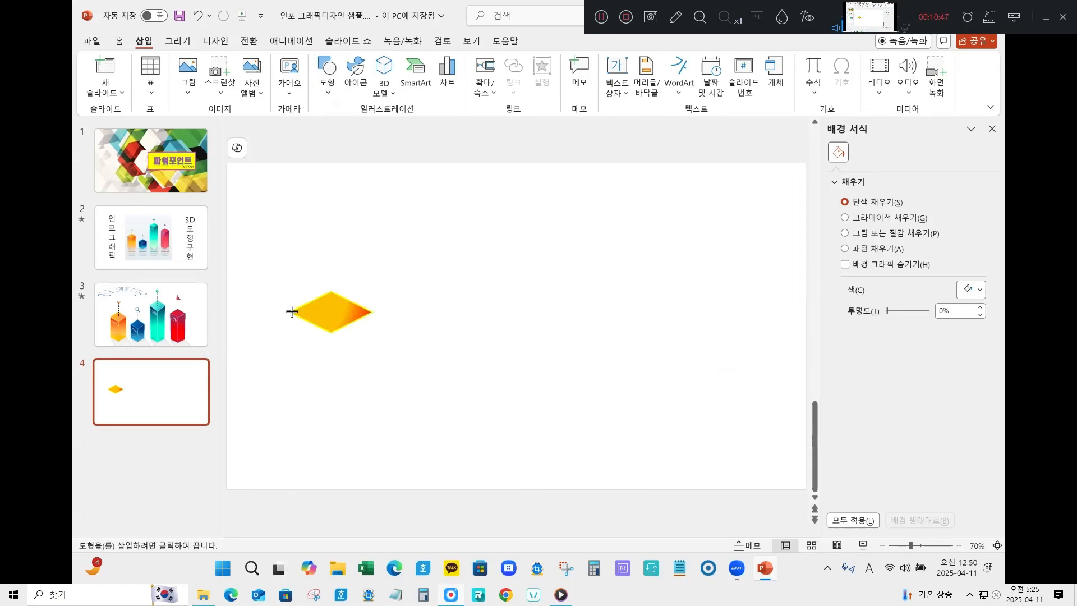
{"action": "left_click_drag", "start_coordinate": [289, 312], "coordinate": [330, 415]}
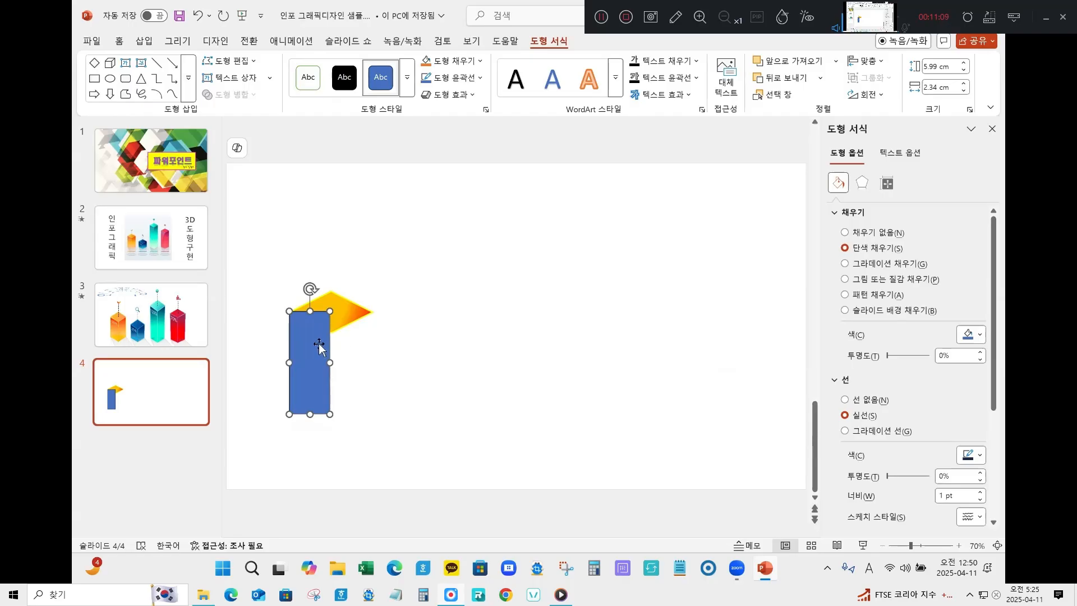
{"action": "left_click", "coordinate": [352, 315], "text": "shift"}
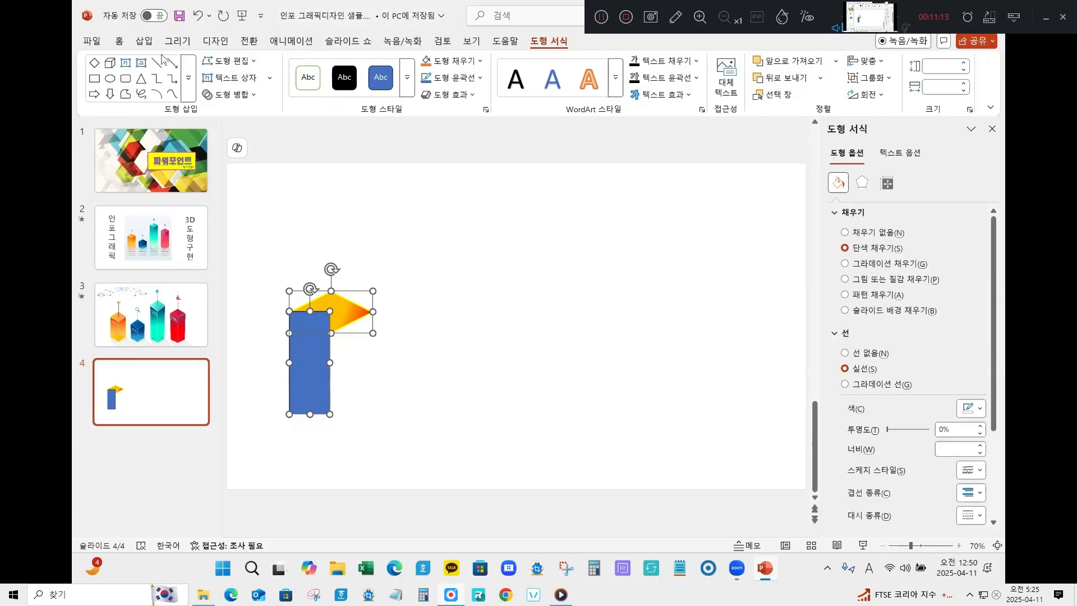
{"action": "left_click", "coordinate": [240, 95]}
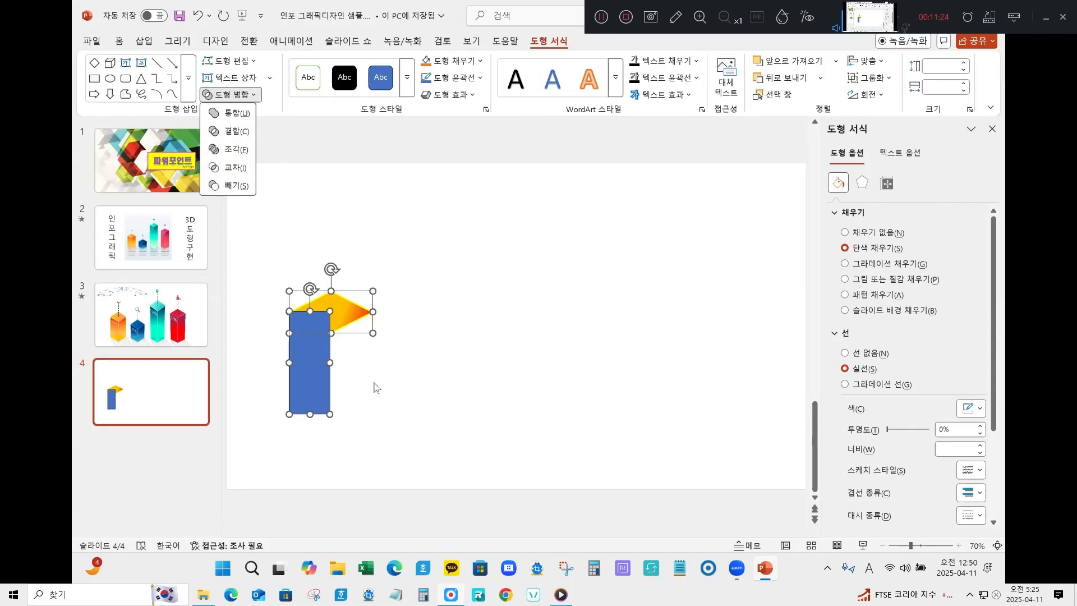
{"action": "left_click", "coordinate": [375, 387]}
{"action": "left_click", "coordinate": [413, 302]}
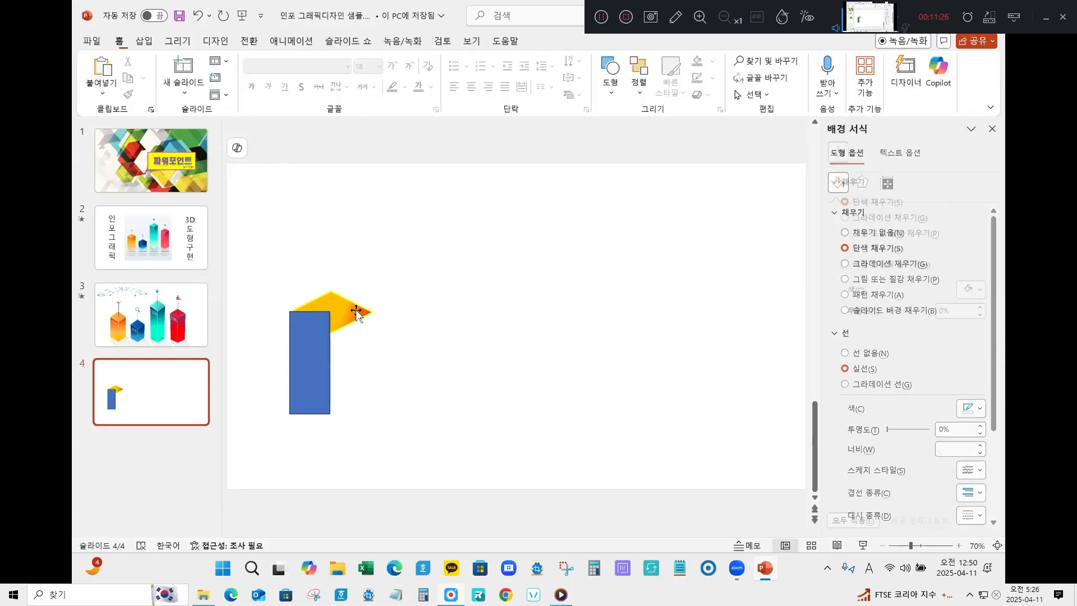
Step: Set the diamond aside to the right and place a duplicate over the rectangle's upper end, layered behind the rectangle
{"action": "left_click_drag", "start_coordinate": [356, 310], "coordinate": [449, 307]}
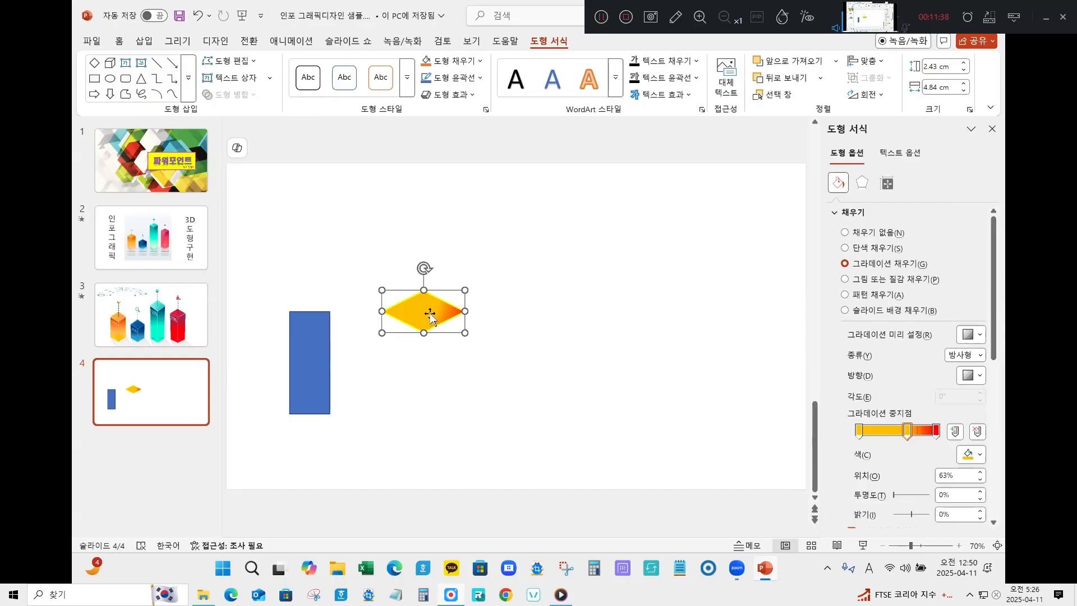
{"action": "left_click_drag", "start_coordinate": [430, 313], "coordinate": [442, 206]}
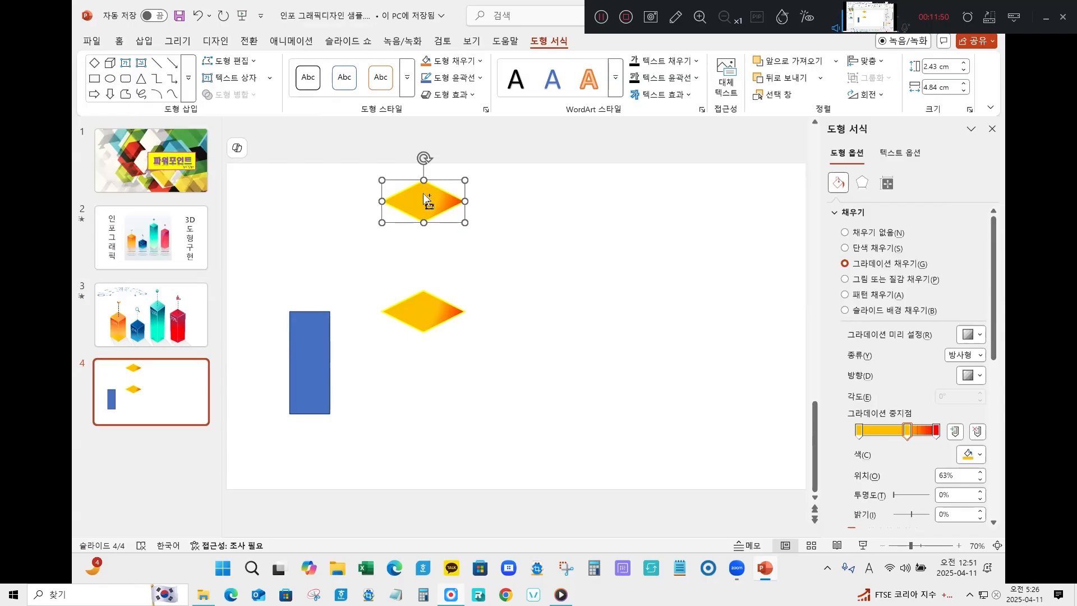
{"action": "left_click_drag", "start_coordinate": [426, 200], "coordinate": [334, 309]}
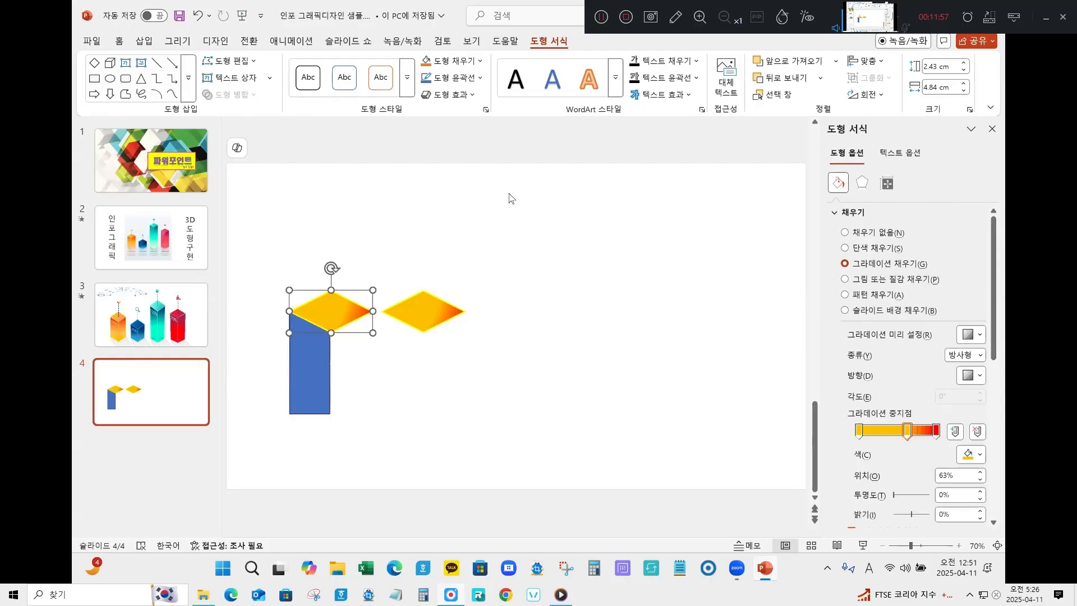
{"action": "left_click", "coordinate": [302, 352]}
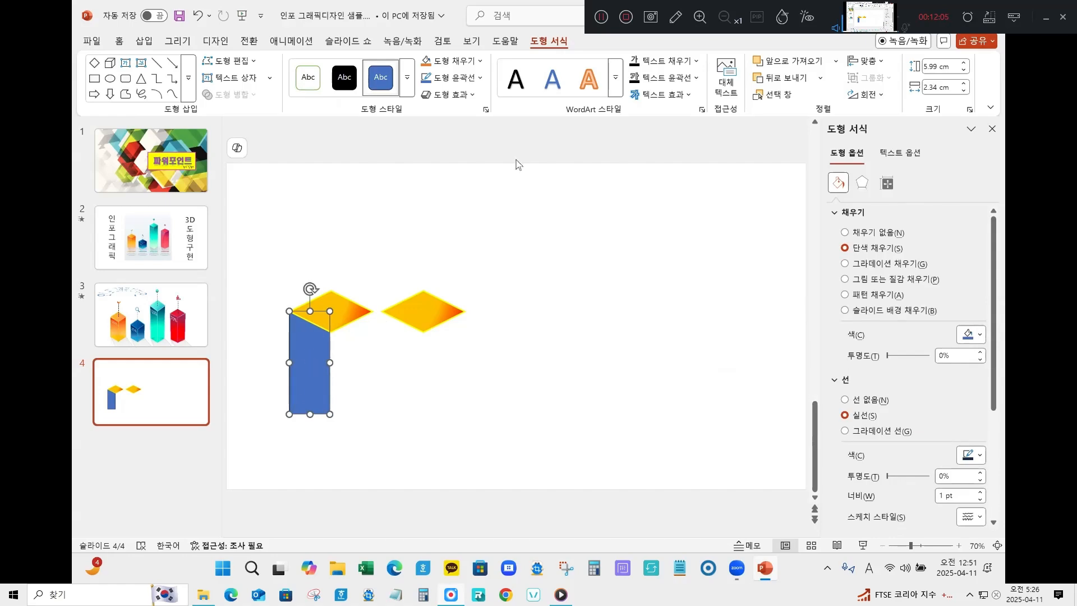
{"action": "left_click", "coordinate": [777, 66]}
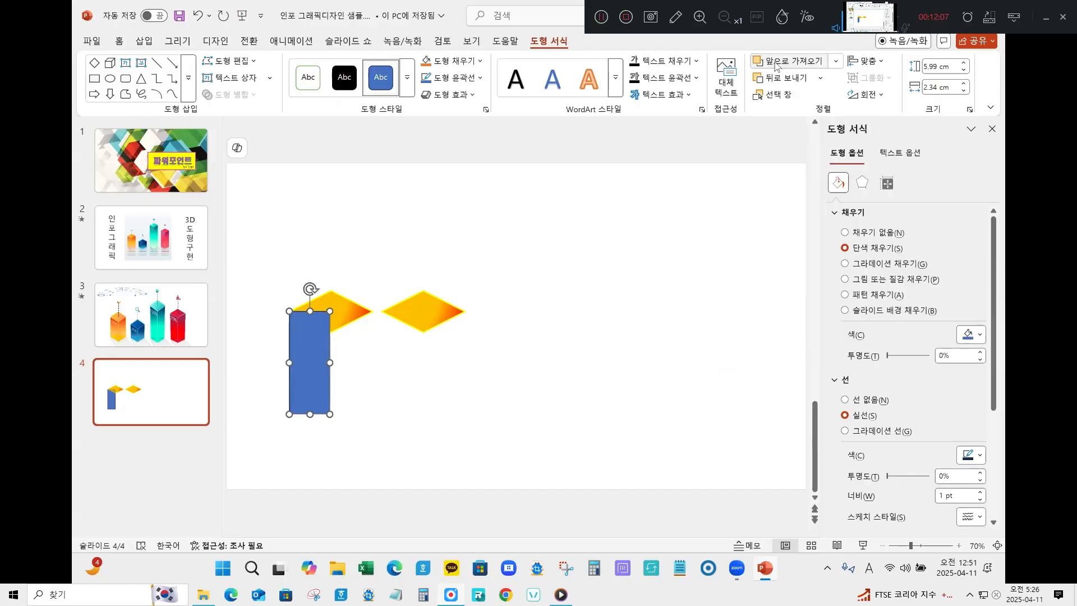
{"action": "left_click", "coordinate": [351, 313], "text": "shift"}
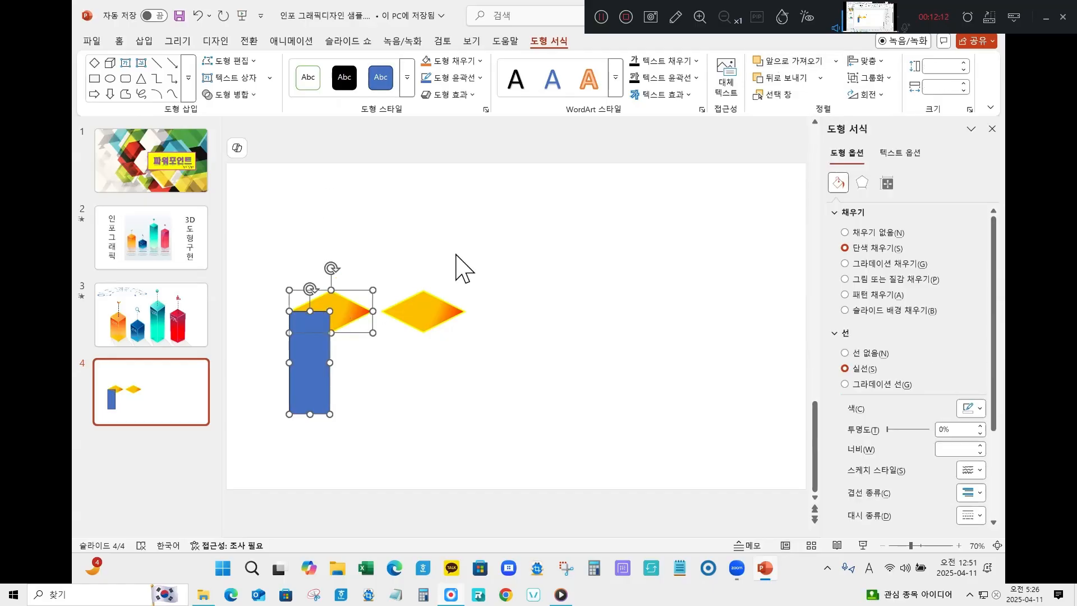
{"action": "left_click", "coordinate": [254, 95]}
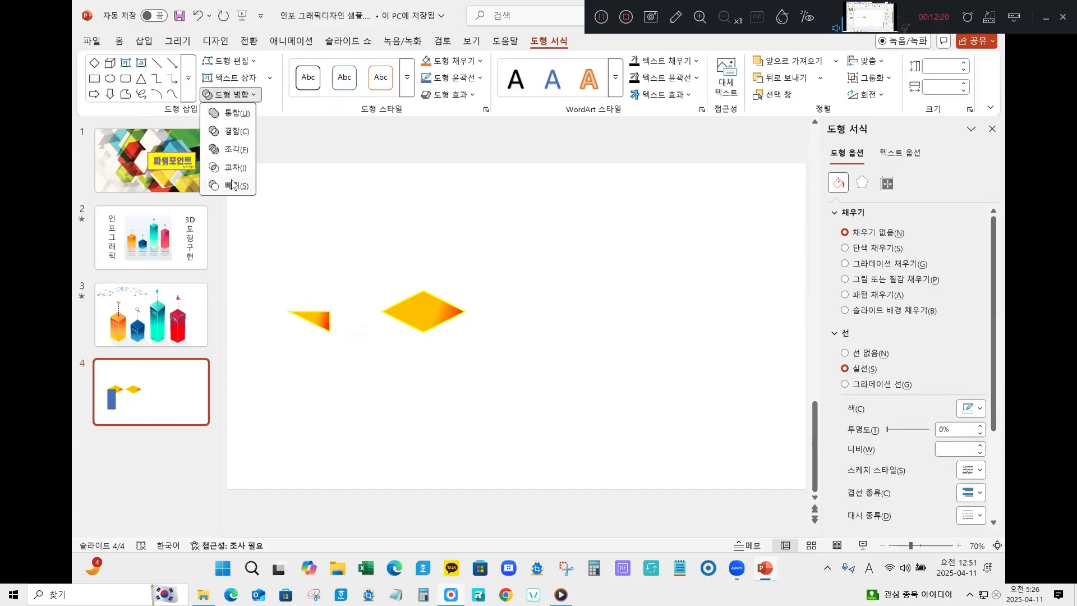
{"action": "key", "text": "Escape"}
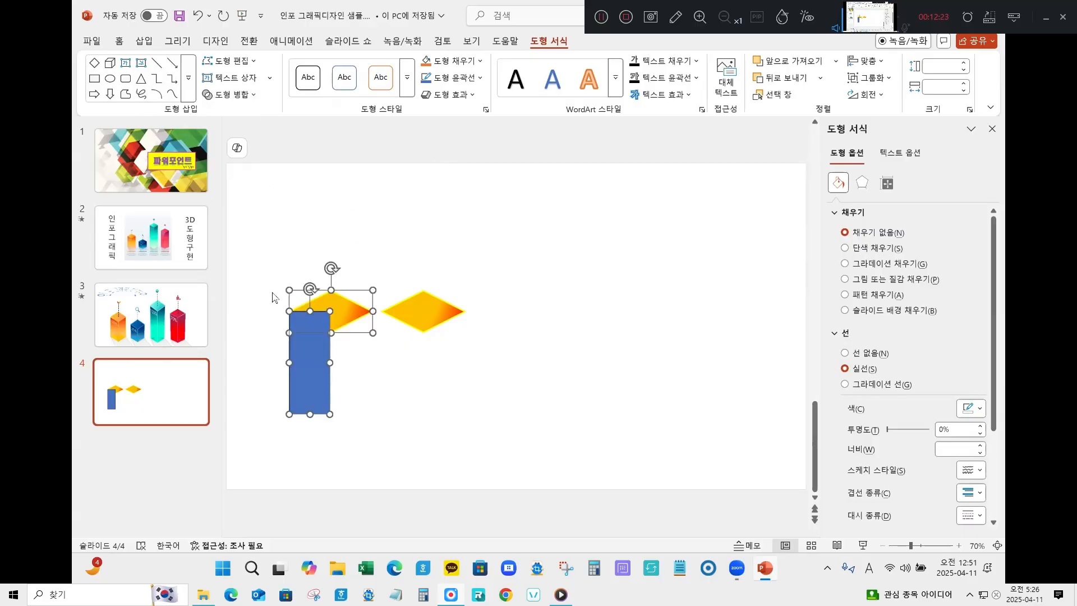
{"action": "left_click", "coordinate": [365, 388]}
Step: Subtract the overlapping diamond copy from the rectangle to give it a slanted upper edge
{"action": "left_click", "coordinate": [311, 359]}
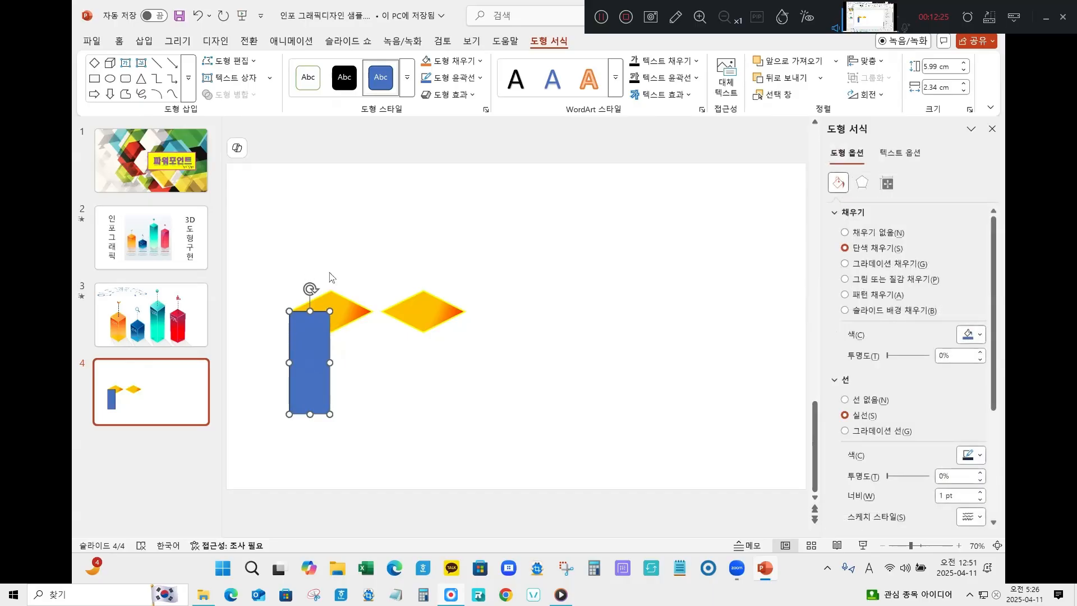
{"action": "left_click", "coordinate": [350, 311], "text": "shift"}
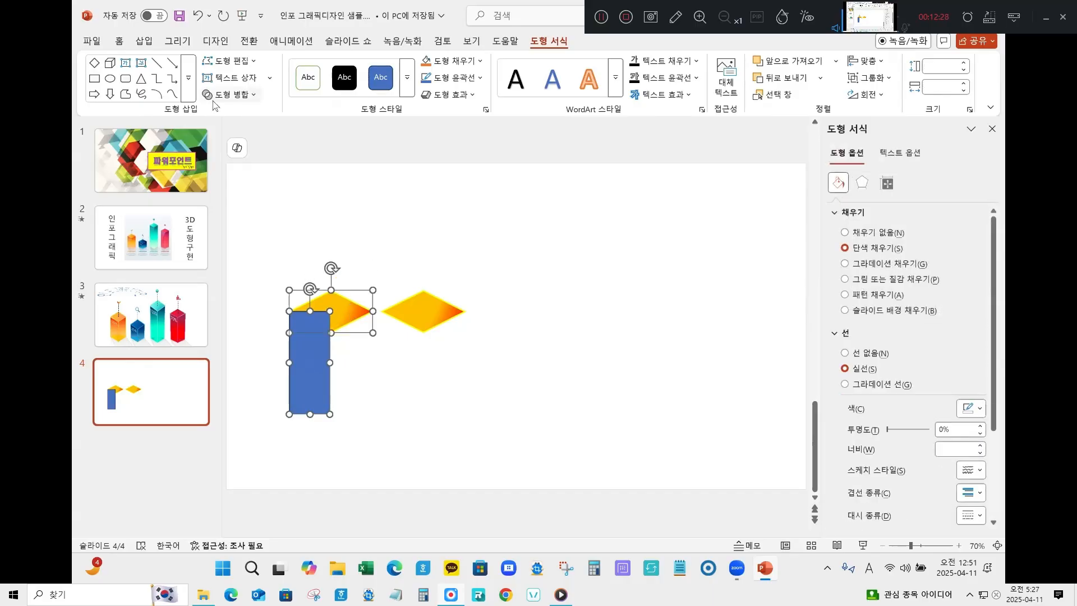
{"action": "left_click", "coordinate": [232, 95]}
{"action": "left_click", "coordinate": [235, 188]}
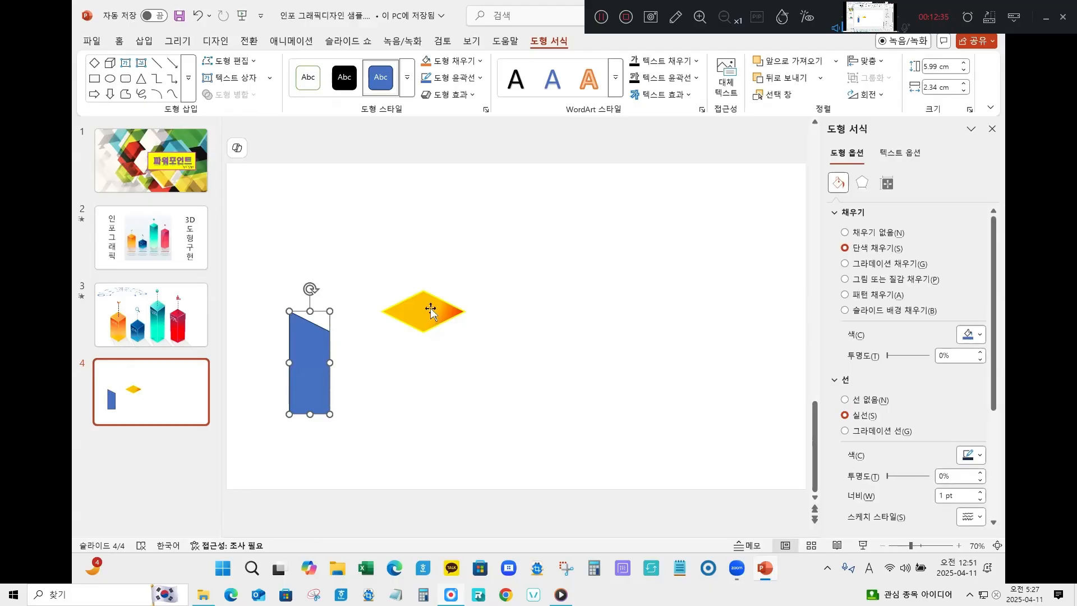
Step: Test the remaining diamond on the slanted edge, move it aside, and place a copy behind the blue shape's lower end
{"action": "left_click_drag", "start_coordinate": [430, 308], "coordinate": [336, 304]}
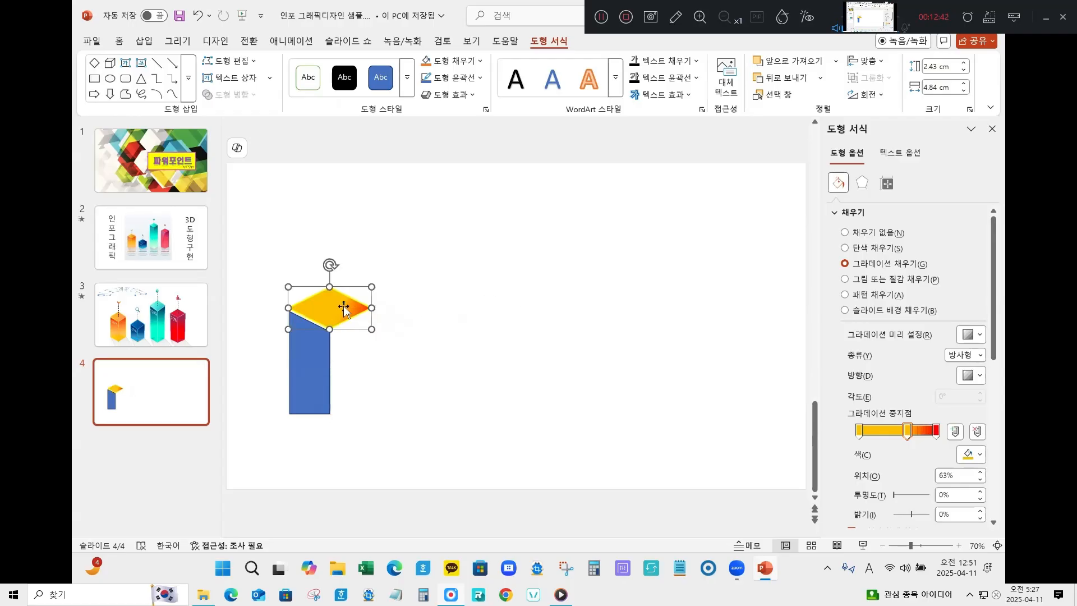
{"action": "left_click_drag", "start_coordinate": [344, 310], "coordinate": [400, 297]}
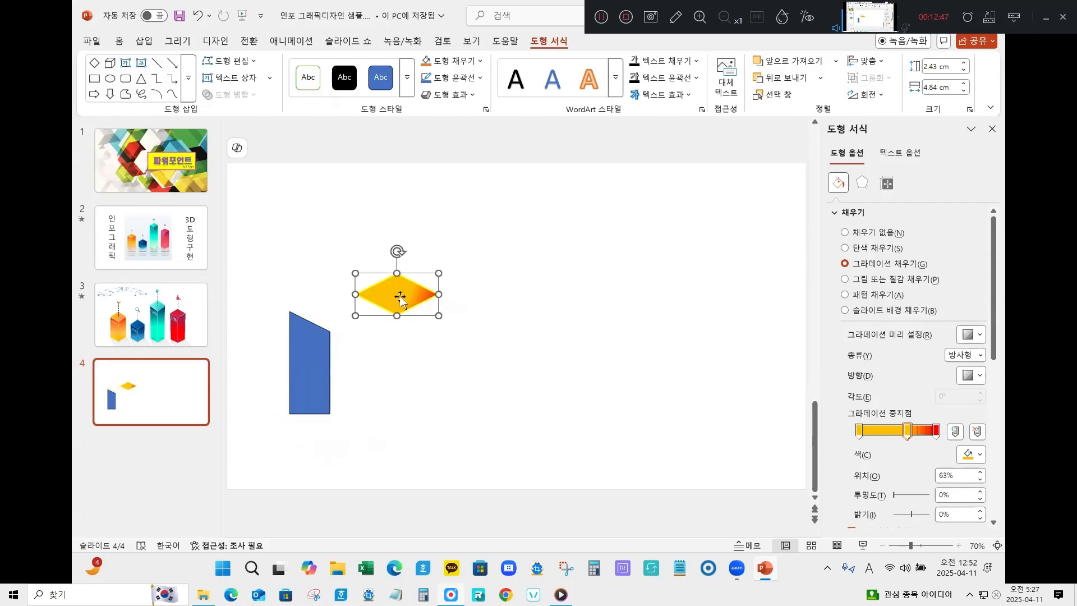
{"action": "left_click_drag", "start_coordinate": [400, 297], "coordinate": [400, 406]}
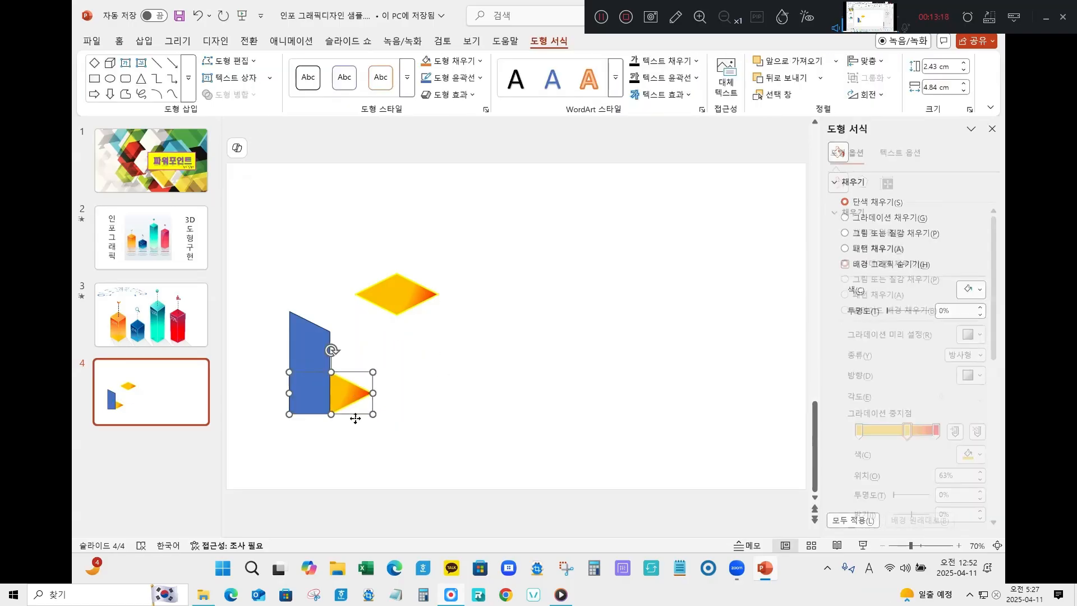
{"action": "left_click_drag", "start_coordinate": [355, 419], "coordinate": [297, 423]}
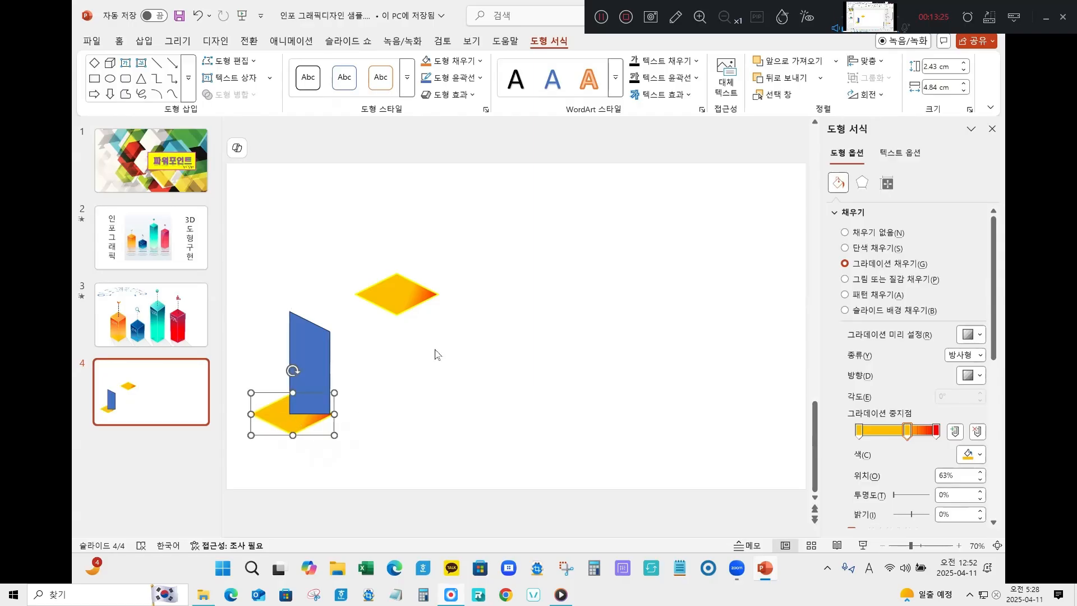
Step: Nudge the lower diamond slightly left to align its right corner with the blue shape's bottom-right corner
{"action": "left_click", "coordinate": [406, 387]}
{"action": "left_click", "coordinate": [297, 428]}
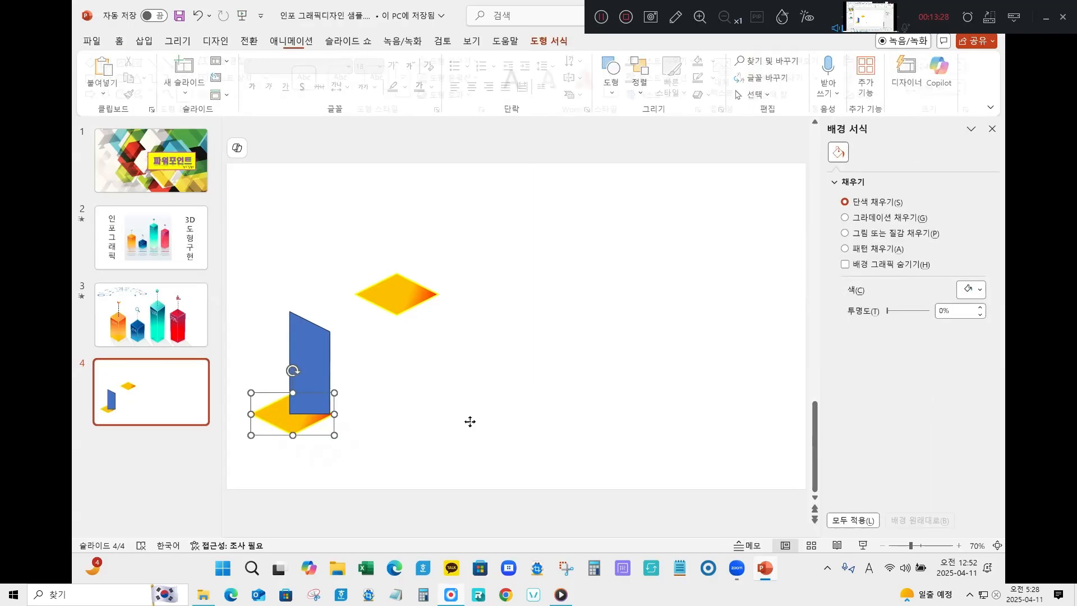
{"action": "key", "text": "ctrl+Left"}
{"action": "key", "text": "ctrl+Left"}
{"action": "key", "text": "ctrl+Left"}
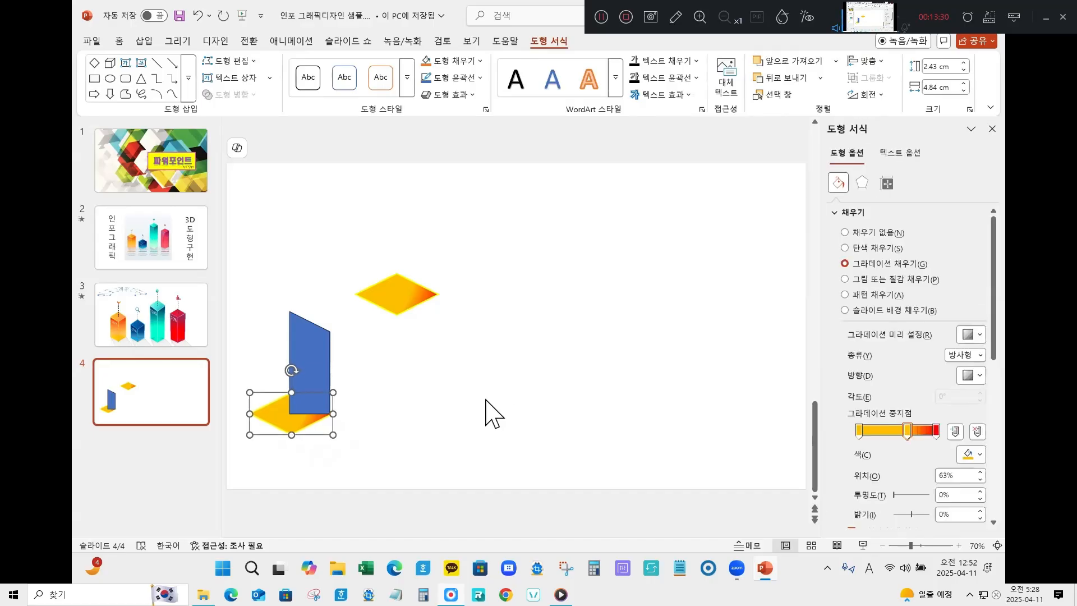
{"action": "left_click", "coordinate": [424, 433]}
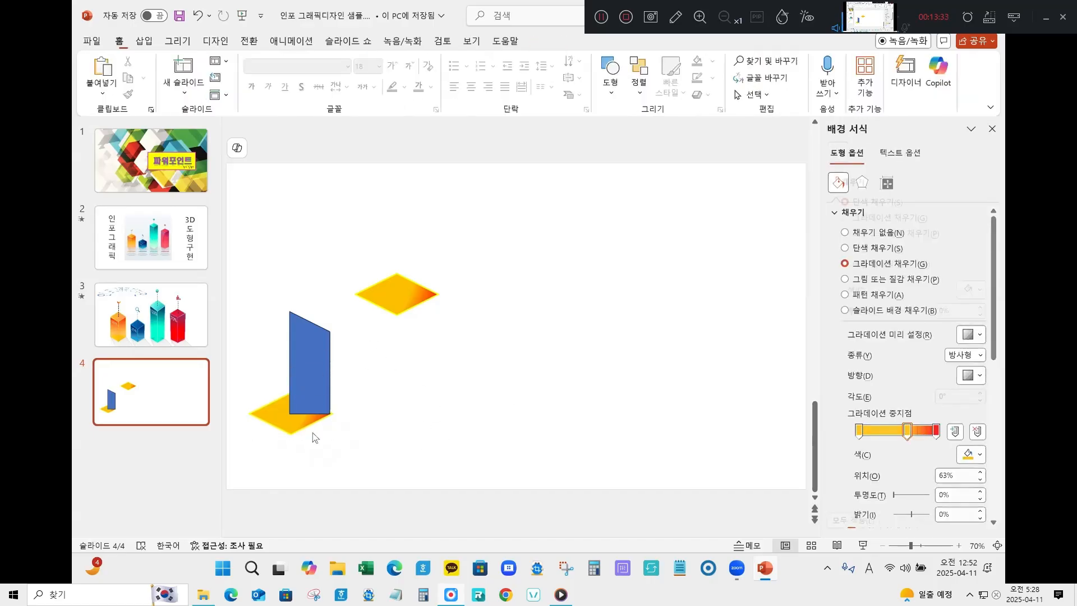
Step: Subtract the lower diamond from the blue shape to slant its bottom edge parallel to the upper one
{"action": "left_click", "coordinate": [322, 379]}
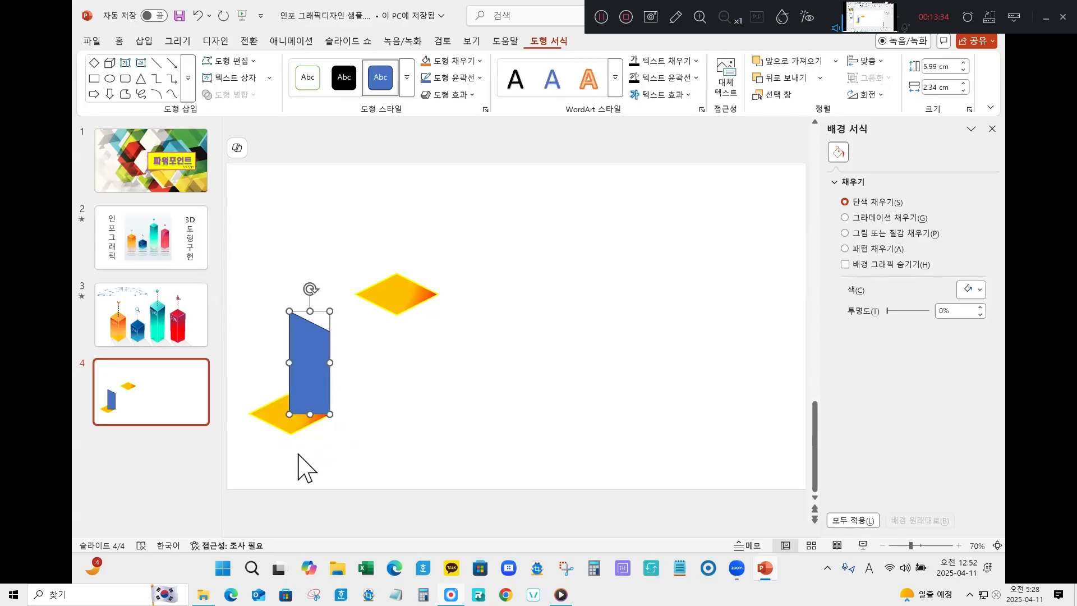
{"action": "left_click", "coordinate": [275, 414], "text": "shift"}
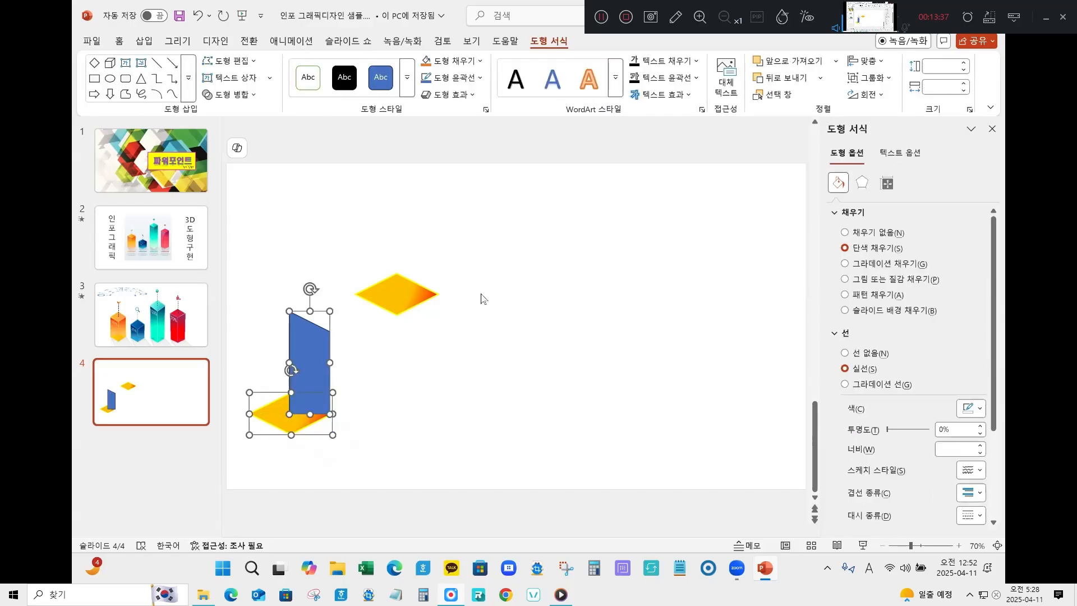
{"action": "left_click", "coordinate": [227, 94]}
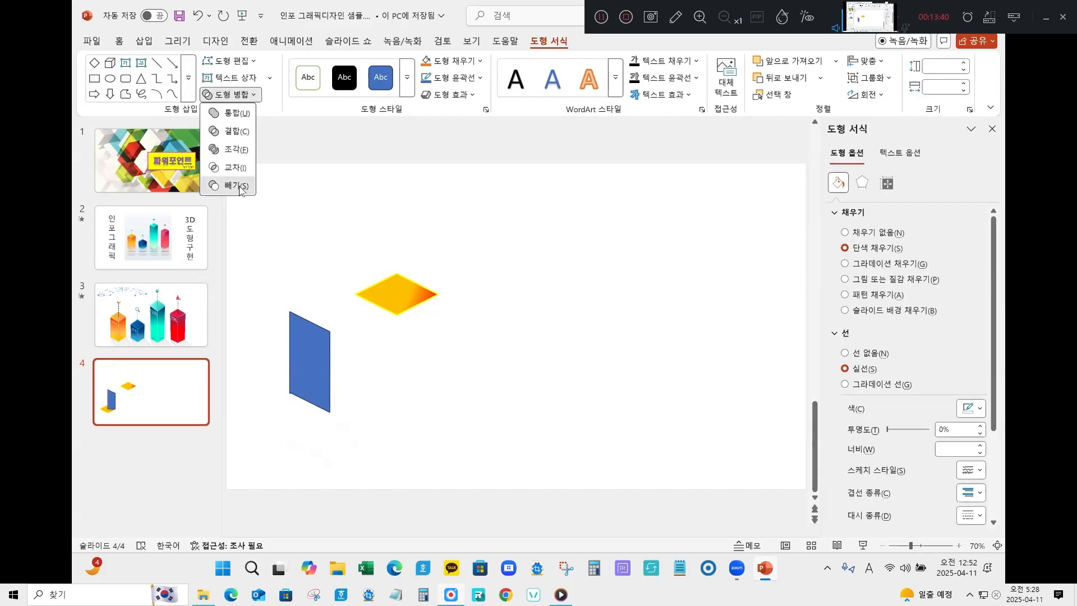
{"action": "left_click", "coordinate": [237, 185]}
{"action": "left_click", "coordinate": [394, 442]}
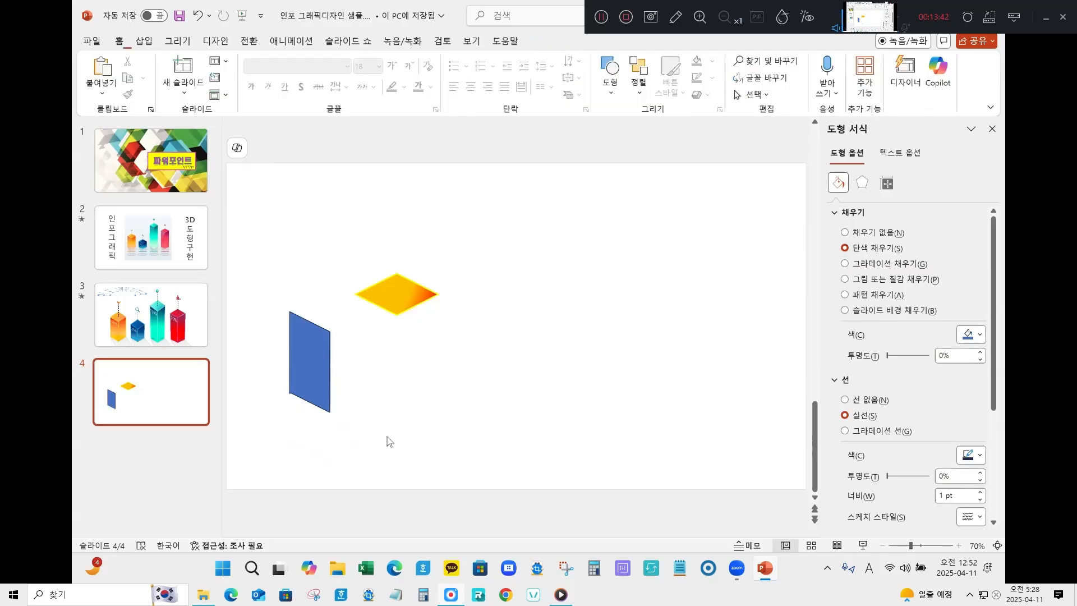
Step: Place the remaining diamond on the blue shape's slanted upper edge and nudge it down until the edges meet
{"action": "left_click_drag", "start_coordinate": [407, 290], "coordinate": [338, 304]}
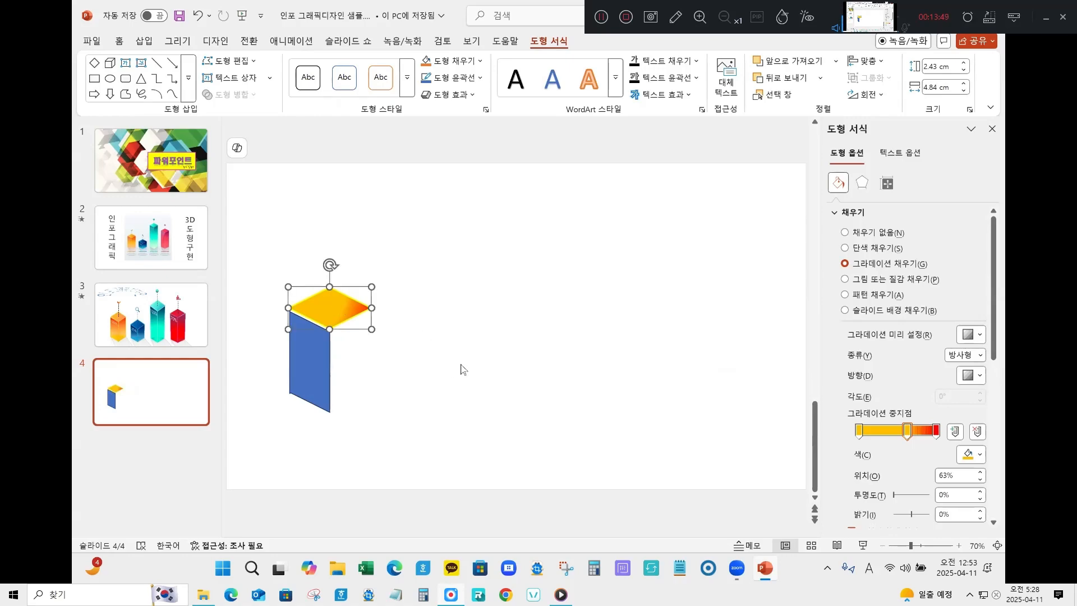
{"action": "key", "text": "ctrl+Down"}
{"action": "key", "text": "ctrl+Down"}
{"action": "key", "text": "ctrl+Down"}
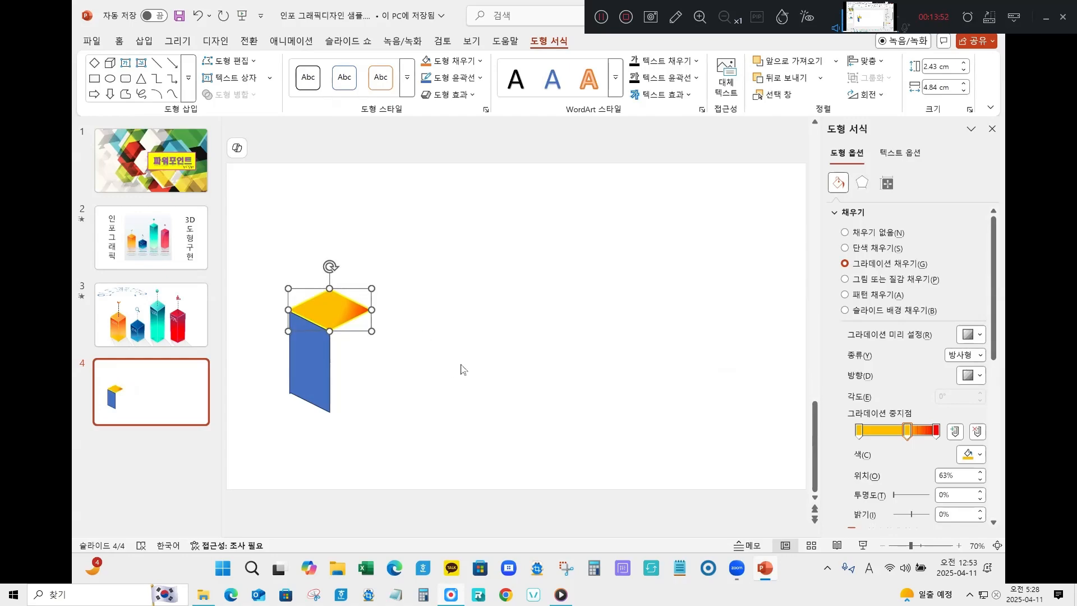
{"action": "left_click", "coordinate": [443, 339]}
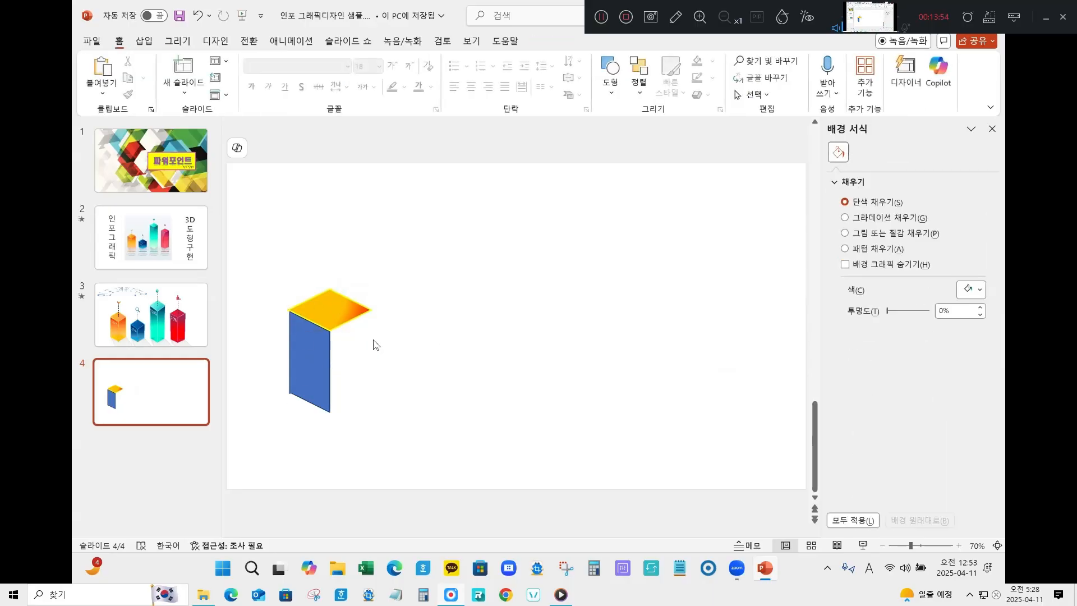
Step: Apply a gradient fill to the blue side face and move its red stop to 0%
{"action": "left_click", "coordinate": [313, 380]}
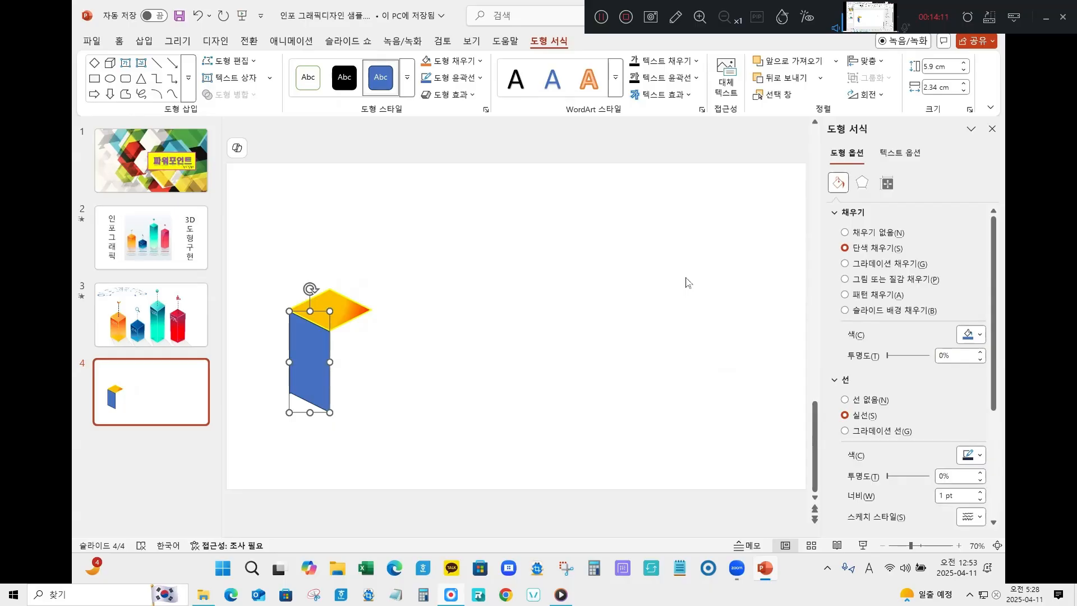
{"action": "left_click", "coordinate": [872, 264]}
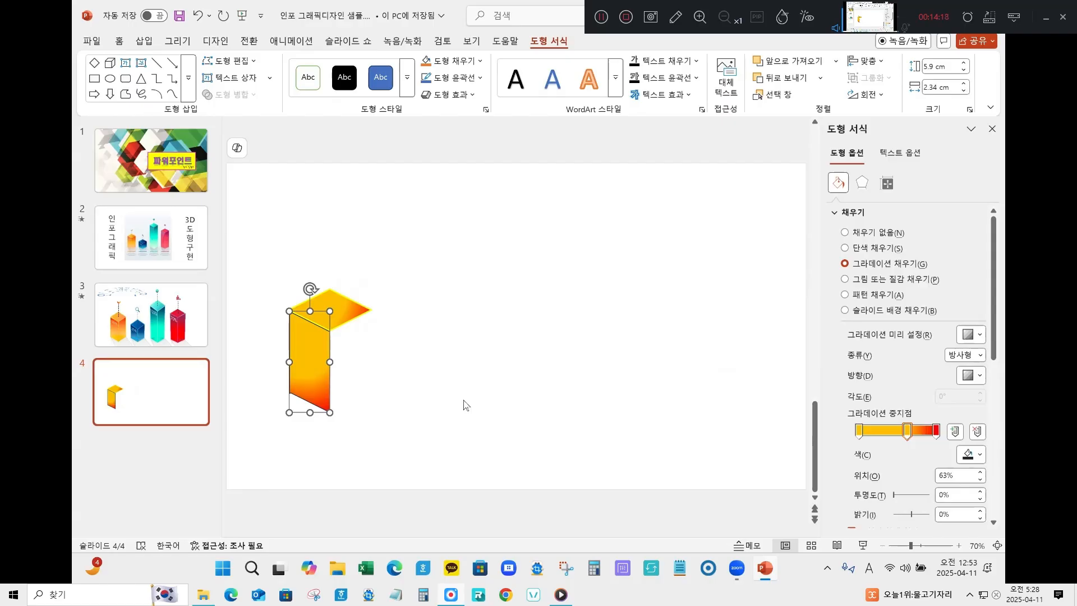
{"action": "left_click", "coordinate": [935, 430]}
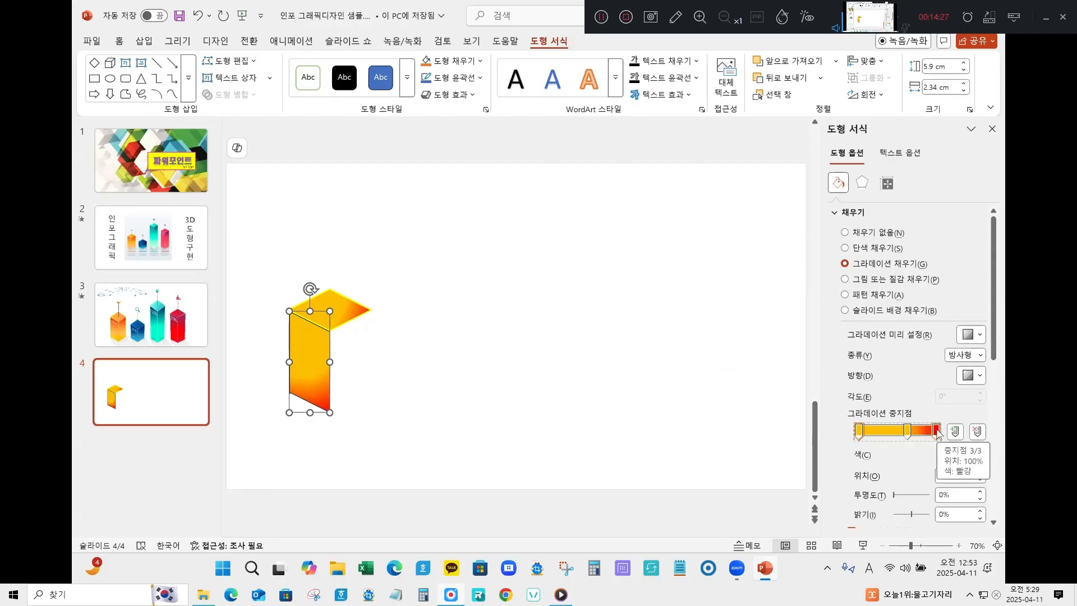
{"action": "left_click_drag", "start_coordinate": [936, 430], "coordinate": [858, 430]}
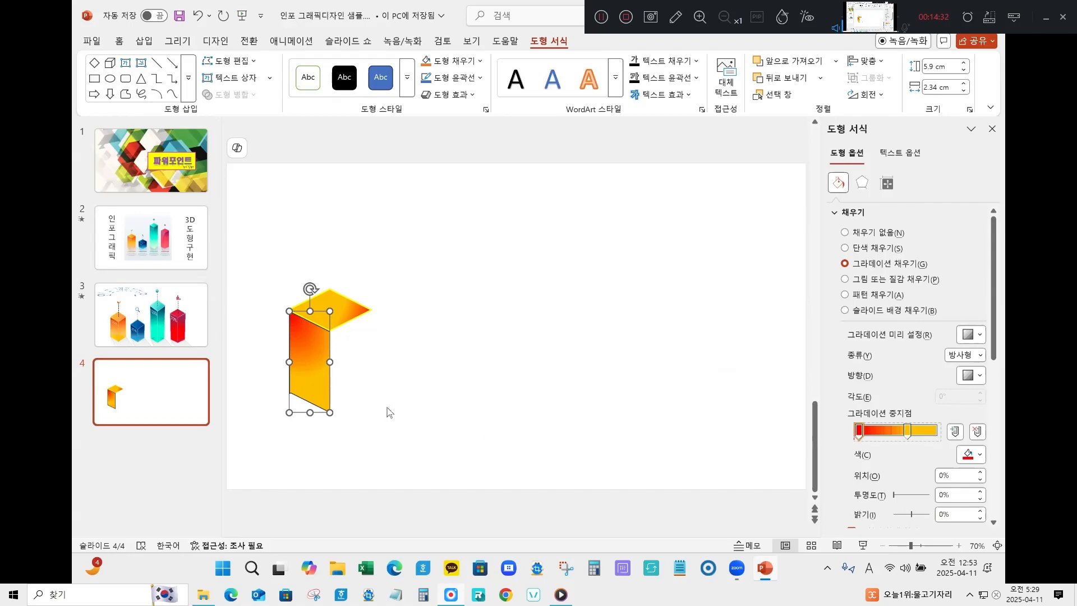
Step: Move the side face's yellow gradient stop to 100% and add another yellow stop at 47%
{"action": "left_click_drag", "start_coordinate": [909, 430], "coordinate": [938, 430]}
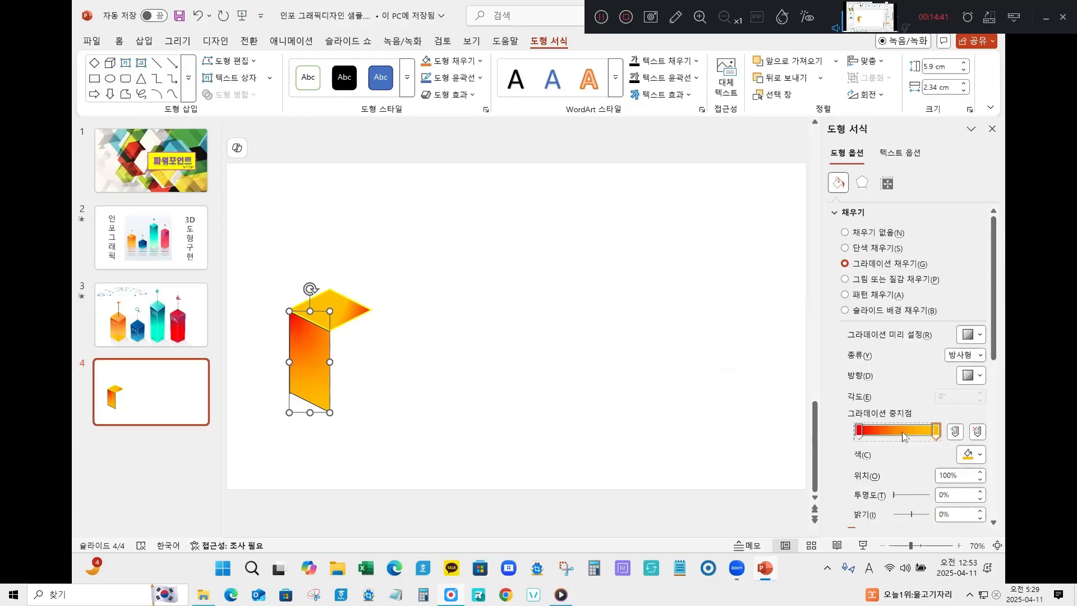
{"action": "left_click", "coordinate": [887, 432]}
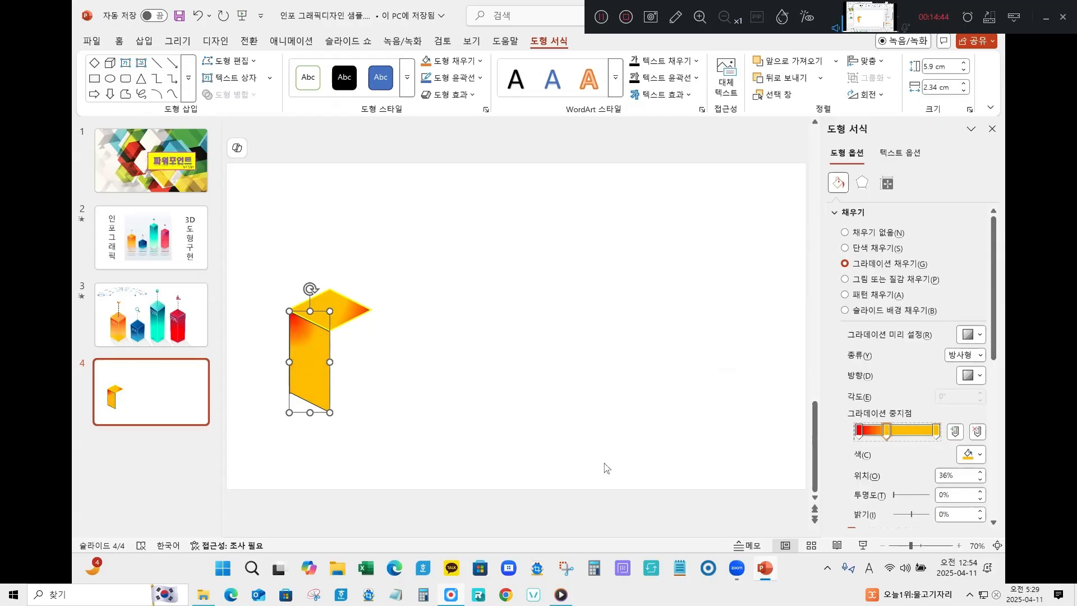
{"action": "left_click_drag", "start_coordinate": [887, 432], "coordinate": [896, 432]}
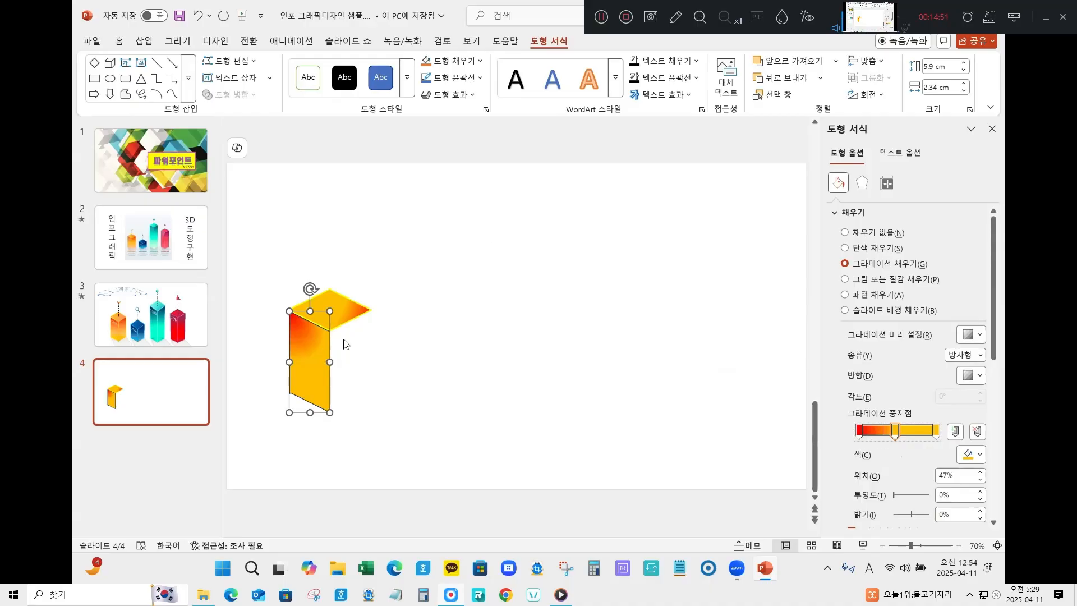
Step: Change the side face's gradient type to linear (선형) and move the middle yellow stop to 54%
{"action": "left_click", "coordinate": [981, 355]}
{"action": "left_click", "coordinate": [964, 371]}
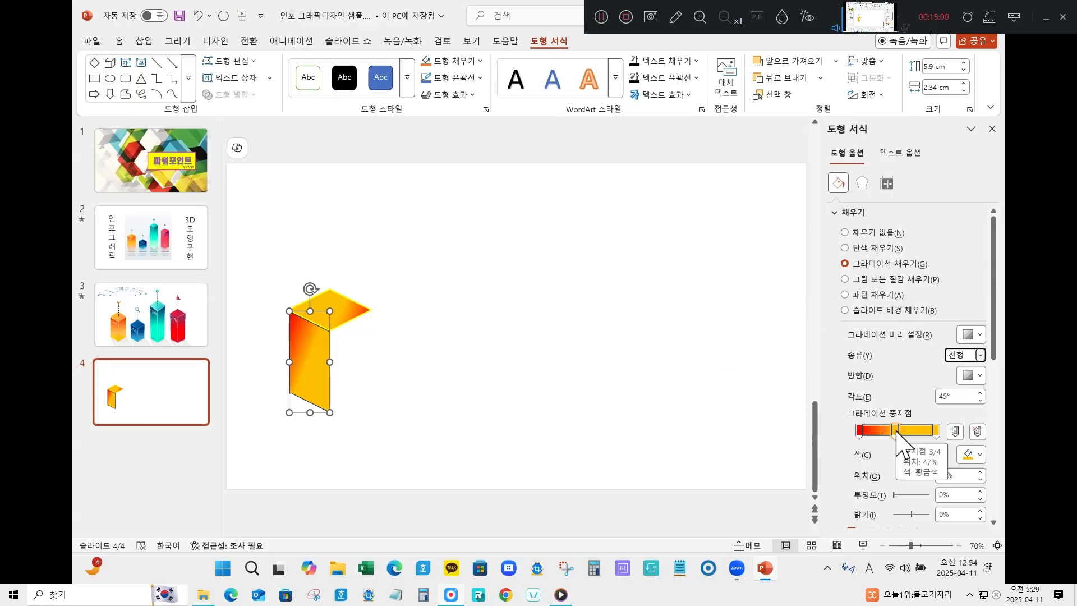
{"action": "mouse_move", "coordinate": [896, 433]}
{"action": "left_mouse_down"}
{"action": "mouse_move", "coordinate": [920, 433]}
{"action": "mouse_move", "coordinate": [901, 433]}
{"action": "left_mouse_up"}
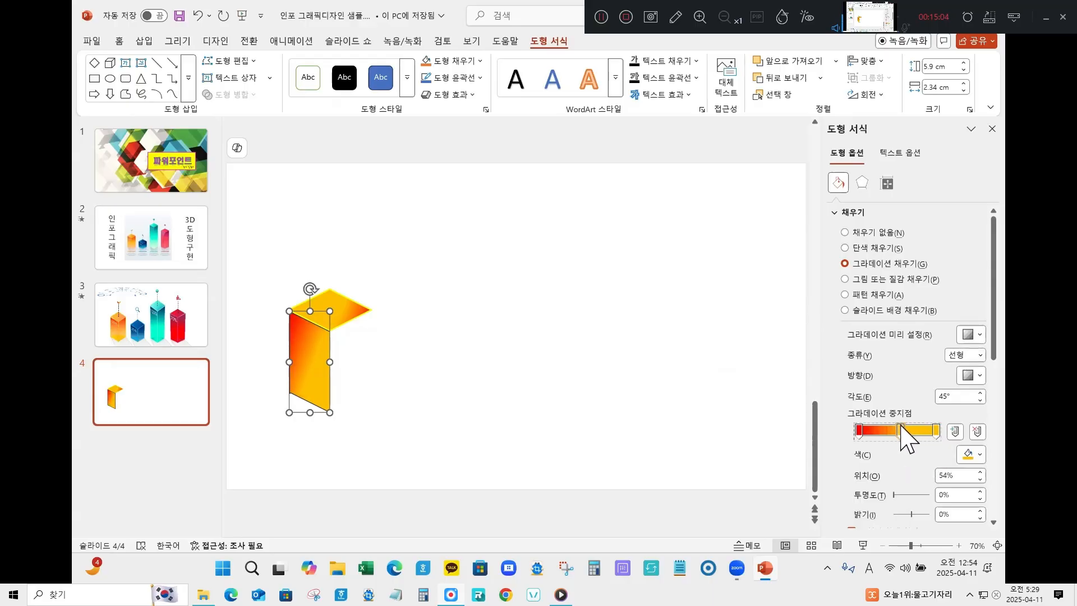
Step: Try a gradient angle of 0°, settle on 90°, and move the middle yellow stop to 46%
{"action": "left_click", "coordinate": [971, 396]}
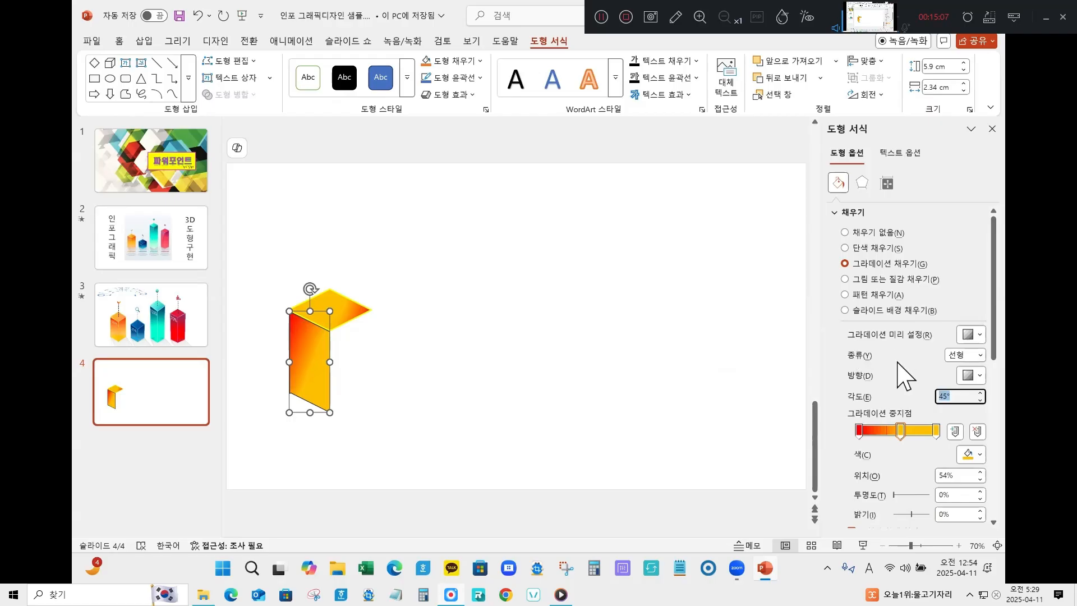
{"action": "type", "text": "0"}
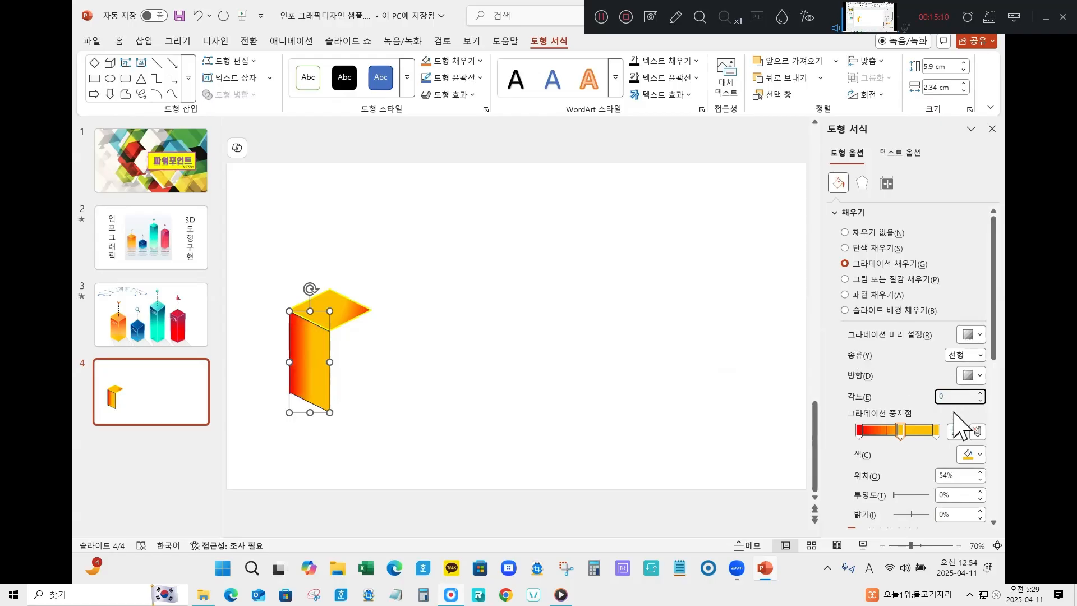
{"action": "left_click_drag", "start_coordinate": [958, 396], "coordinate": [901, 386]}
{"action": "type", "text": "90"}
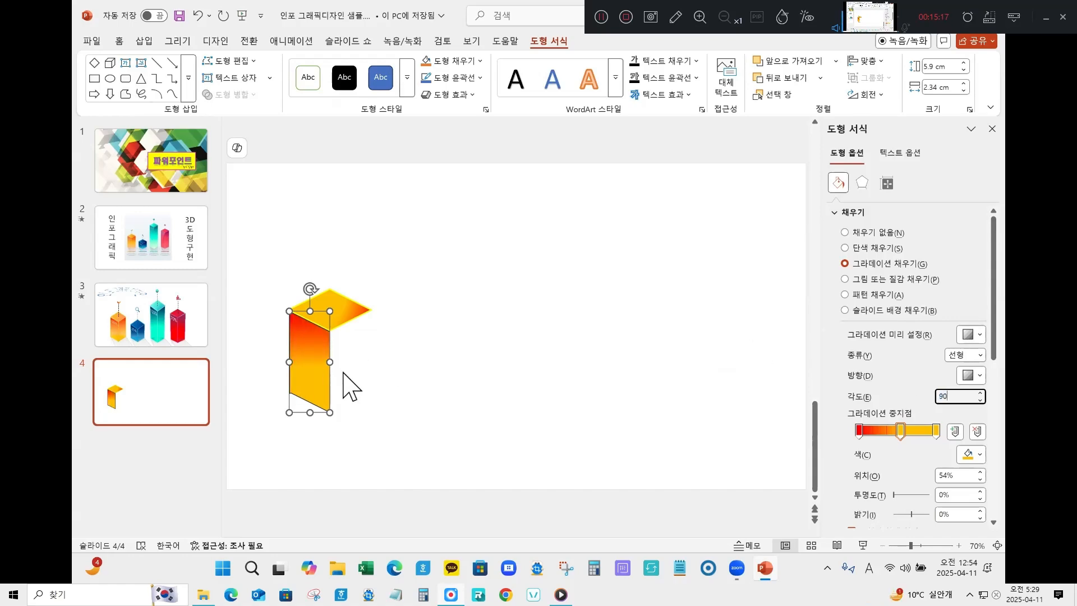
{"action": "left_click", "coordinate": [899, 434]}
{"action": "left_click_drag", "start_coordinate": [898, 436], "coordinate": [896, 440]}
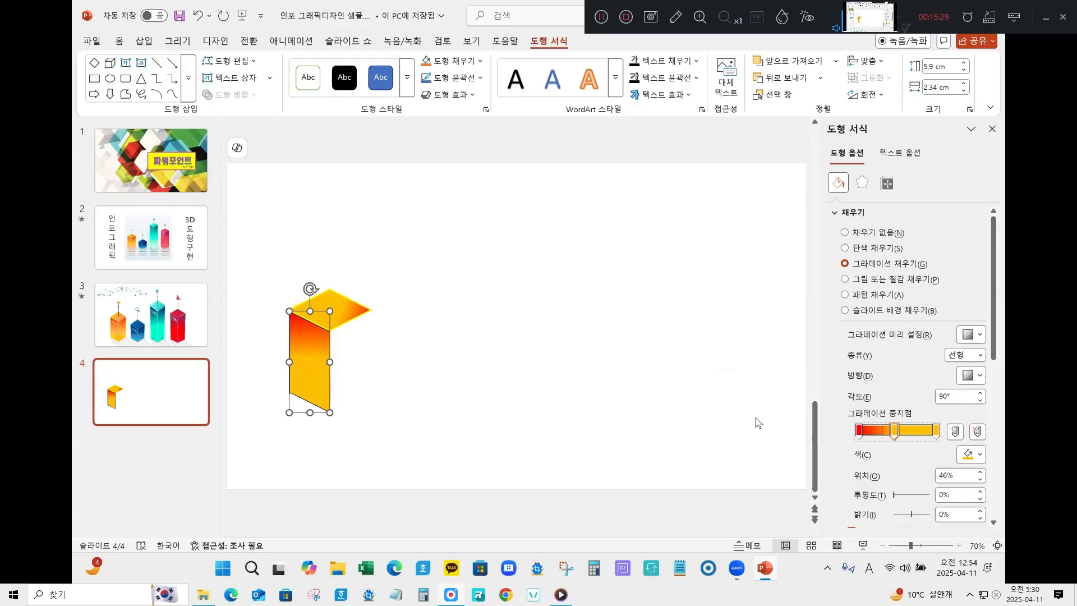
Step: Check the sample bars on slide 3, and give the side face on slide 4 a yellow 2 pt outline
{"action": "key", "text": "Page_Up"}
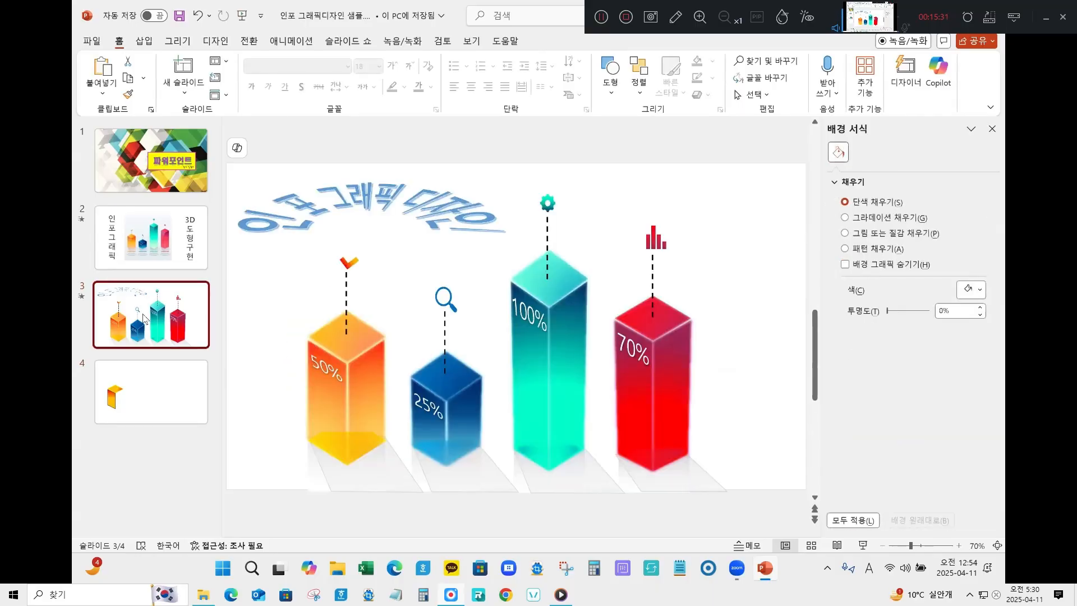
{"action": "left_click", "coordinate": [132, 402]}
{"action": "key", "text": "Tab"}
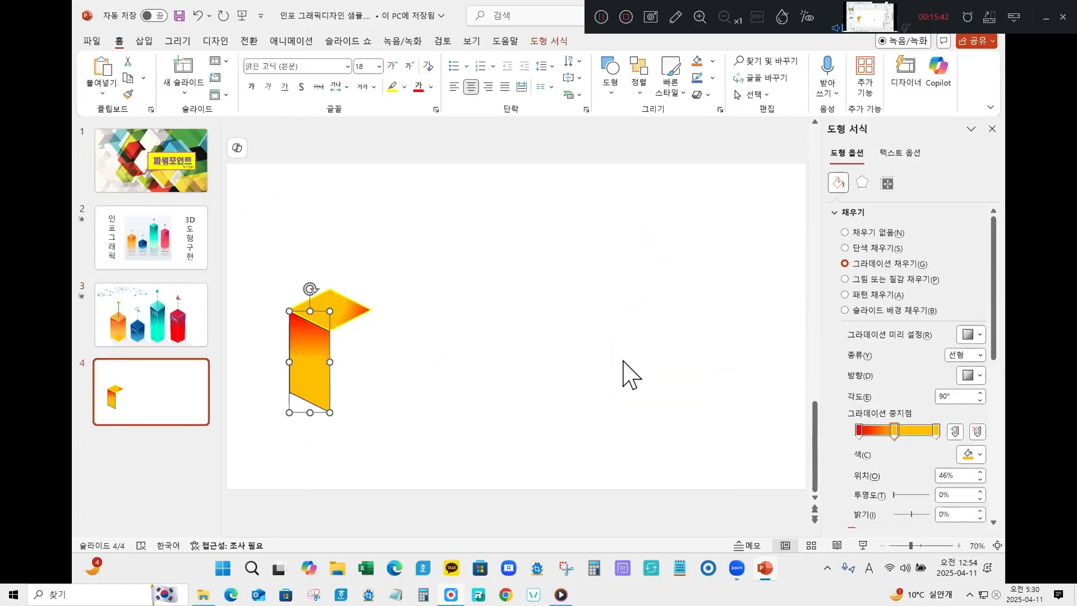
{"action": "left_click", "coordinate": [850, 213]}
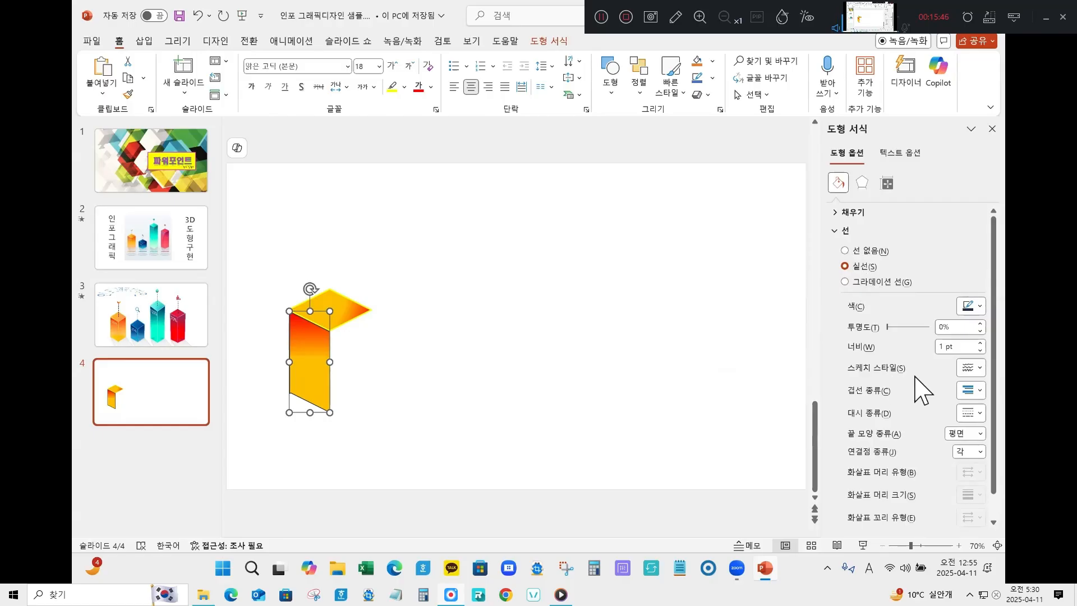
{"action": "left_click", "coordinate": [964, 306]}
{"action": "left_click", "coordinate": [886, 202]}
{"action": "left_click_drag", "start_coordinate": [960, 347], "coordinate": [932, 345]}
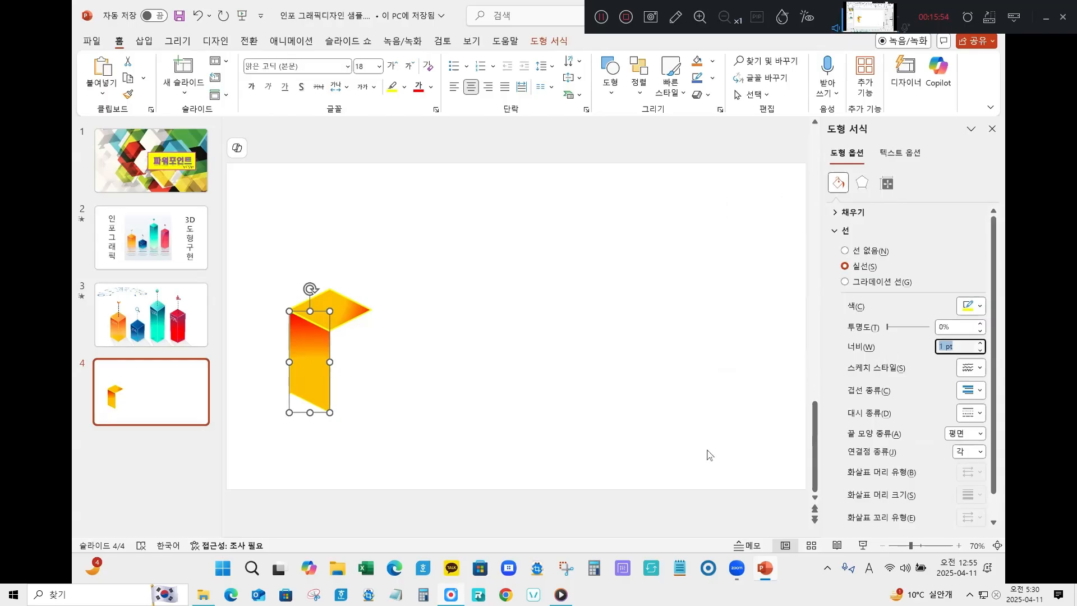
{"action": "type", "text": "2"}
{"action": "key", "text": "Return"}
{"action": "left_click", "coordinate": [428, 426]}
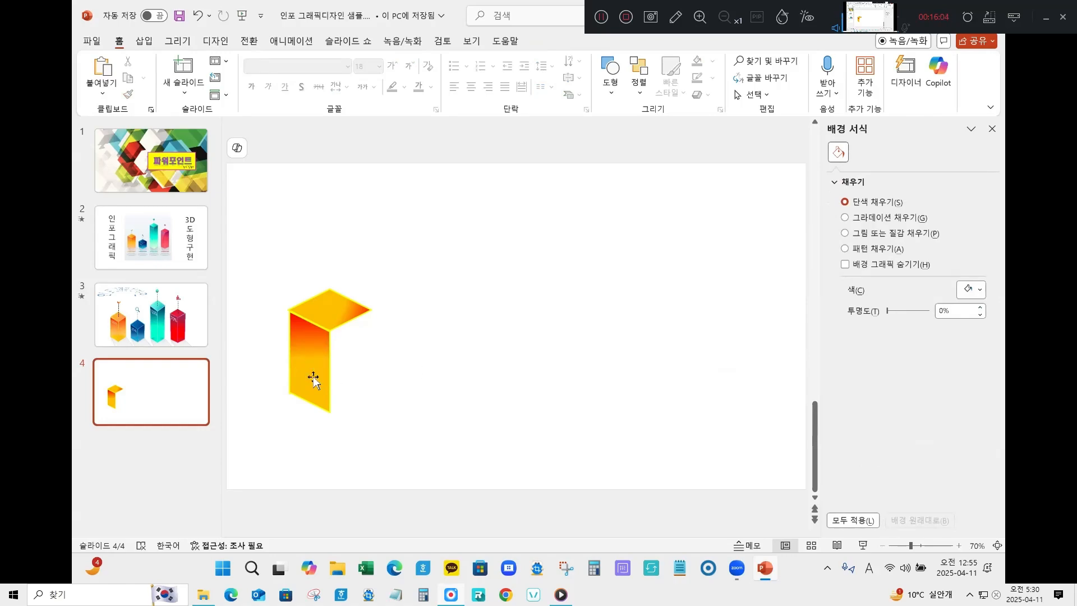
Step: Place a copy of the side face beside the original and flip it horizontally to form the bar's right side
{"action": "left_click_drag", "start_coordinate": [316, 384], "coordinate": [358, 381]}
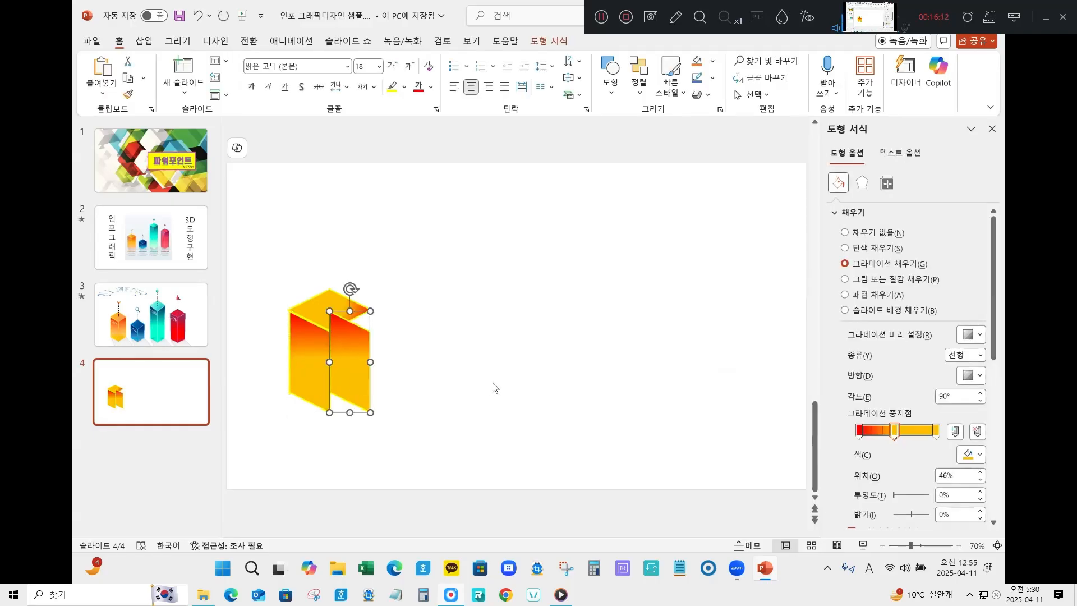
{"action": "left_click", "coordinate": [549, 41]}
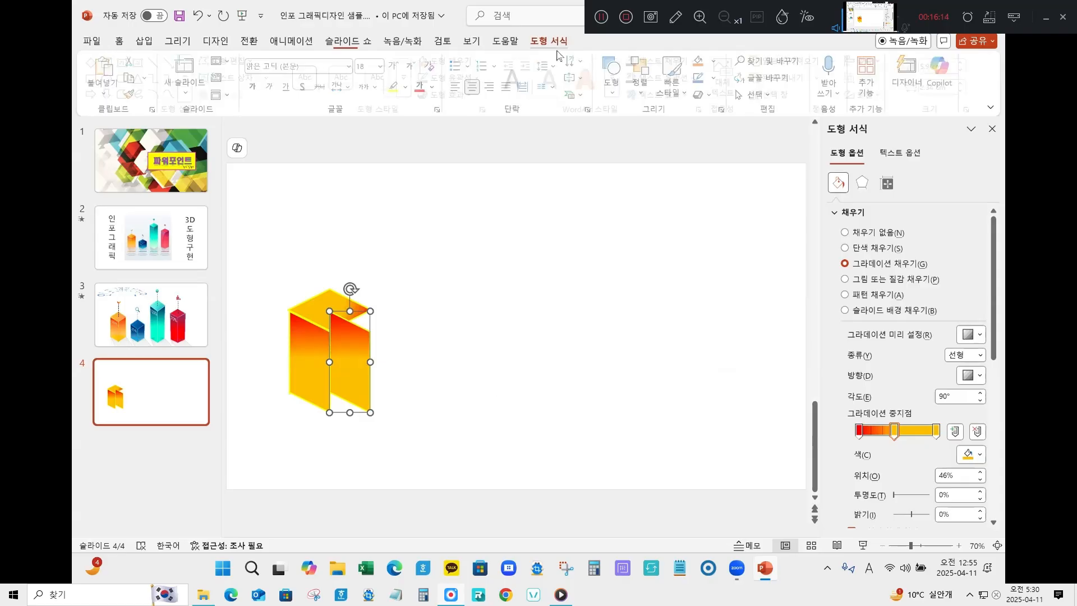
{"action": "left_click", "coordinate": [870, 95]}
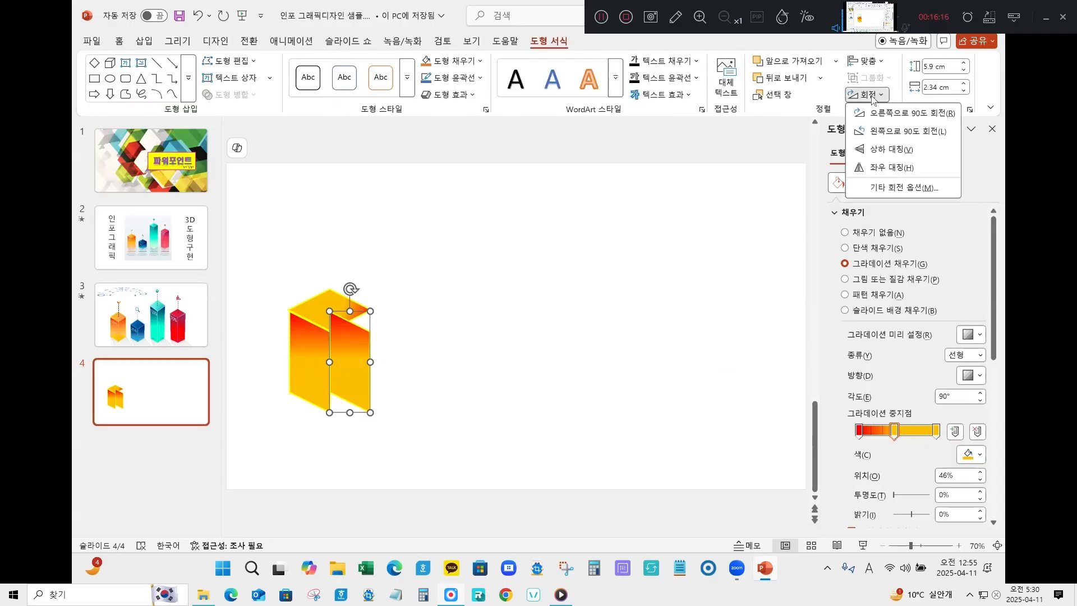
{"action": "left_click", "coordinate": [892, 167]}
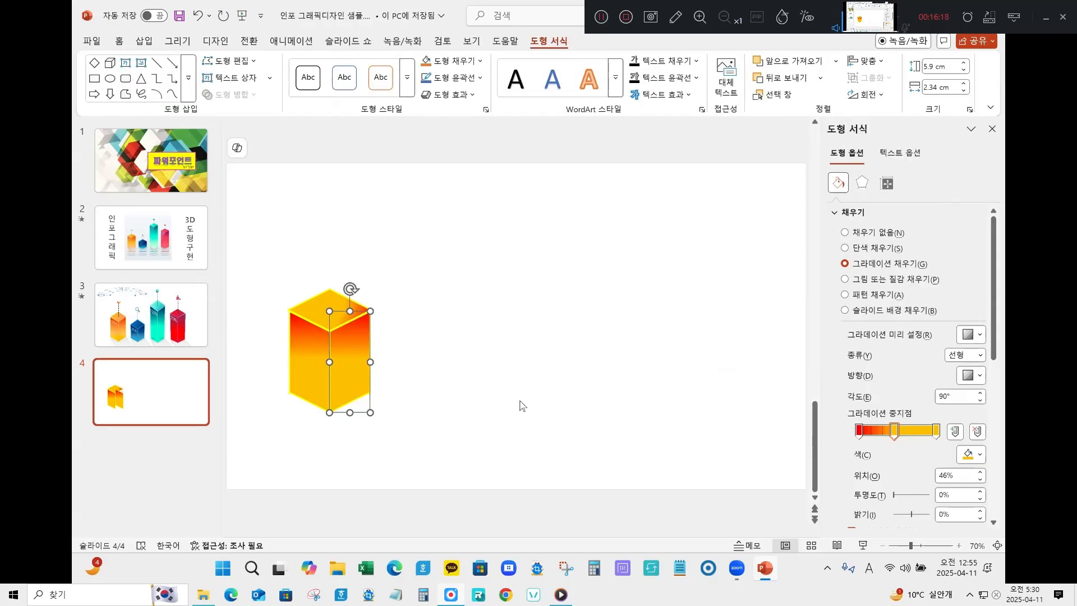
{"action": "left_click", "coordinate": [460, 412]}
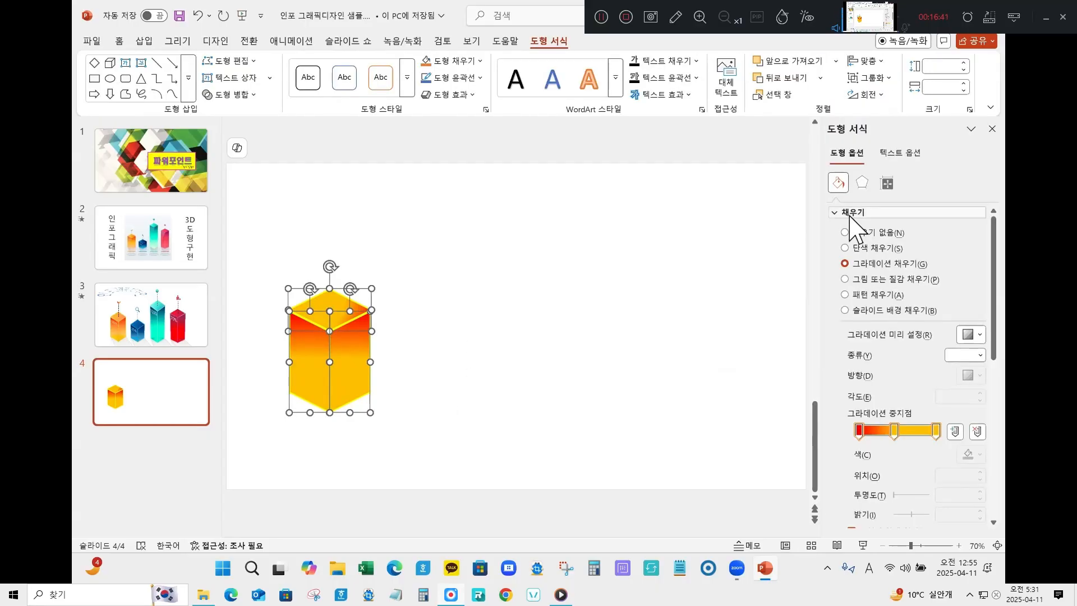
Step: Try 10% outline transparency on the diamond top and both side faces, and settle on 30%
{"action": "left_click", "coordinate": [850, 213]}
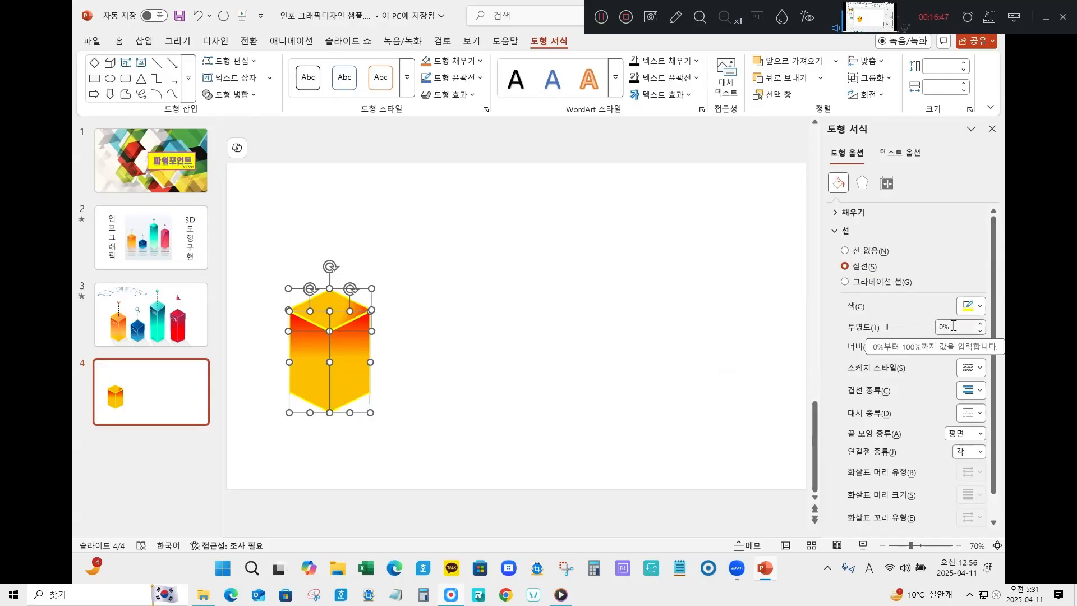
{"action": "left_click_drag", "start_coordinate": [954, 326], "coordinate": [938, 329]}
{"action": "type", "text": "1"}
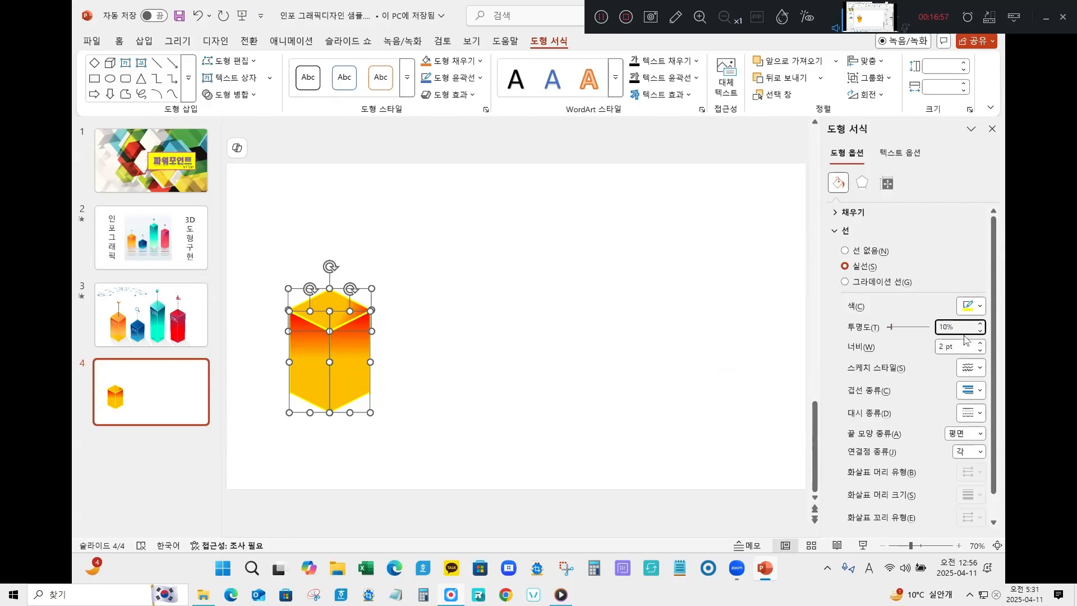
{"action": "key", "text": "Return"}
{"action": "type", "text": "30"}
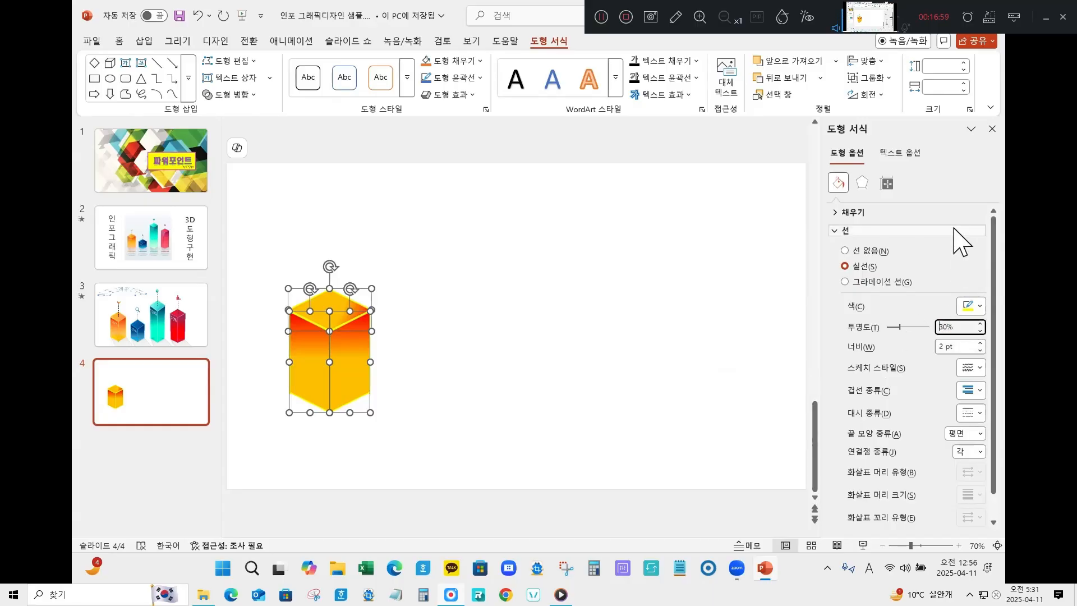
{"action": "key", "text": "Return"}
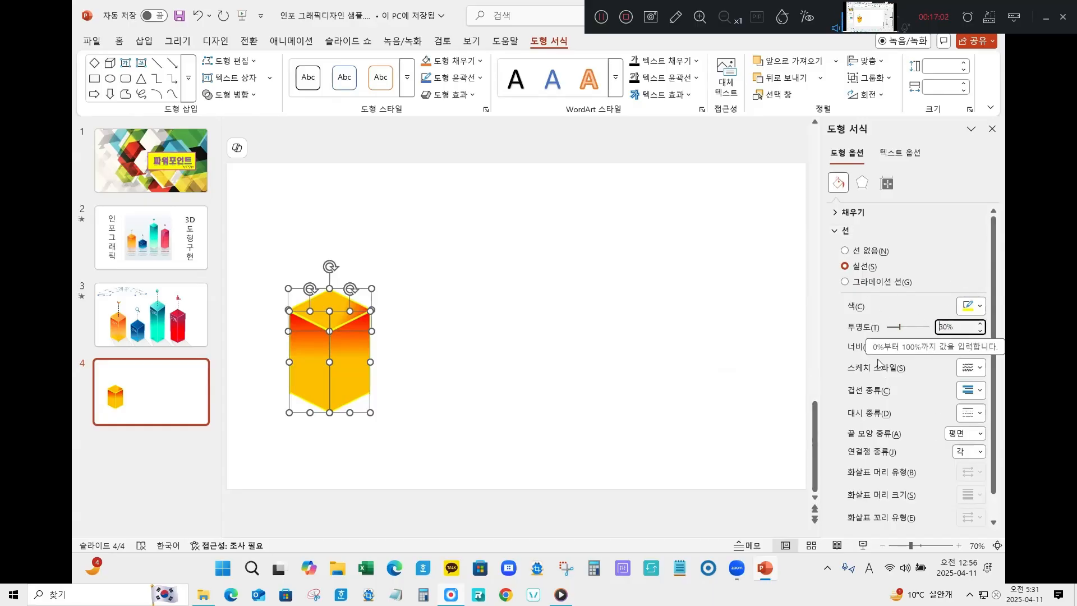
Step: Set the outline width of the diamond top and both side faces to 3 pt
{"action": "left_click", "coordinate": [957, 347]}
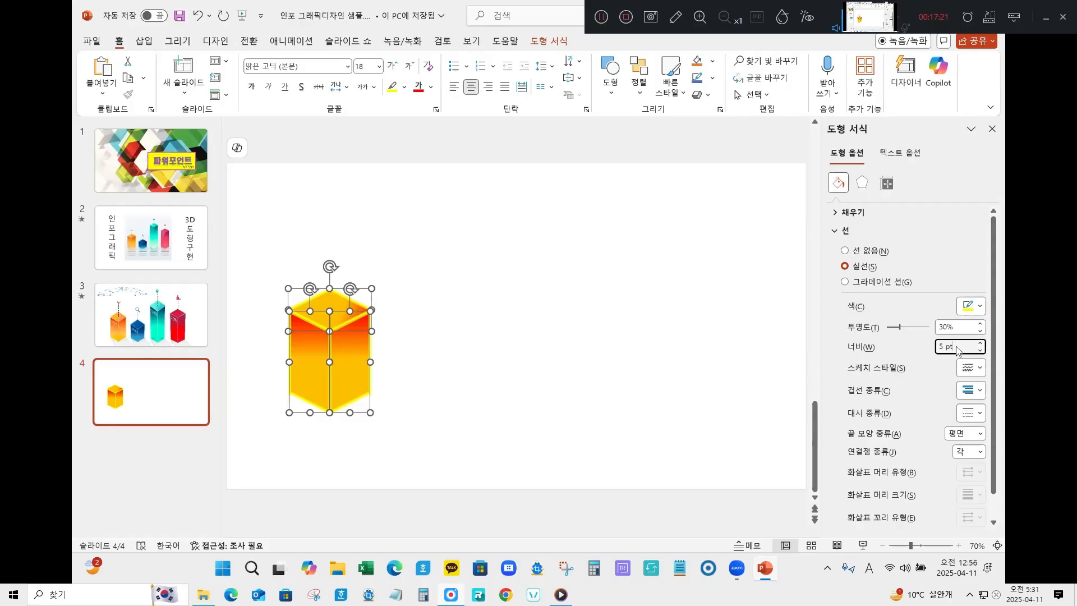
{"action": "double_click", "coordinate": [957, 347]}
{"action": "type", "text": "3"}
{"action": "left_click", "coordinate": [474, 392]}
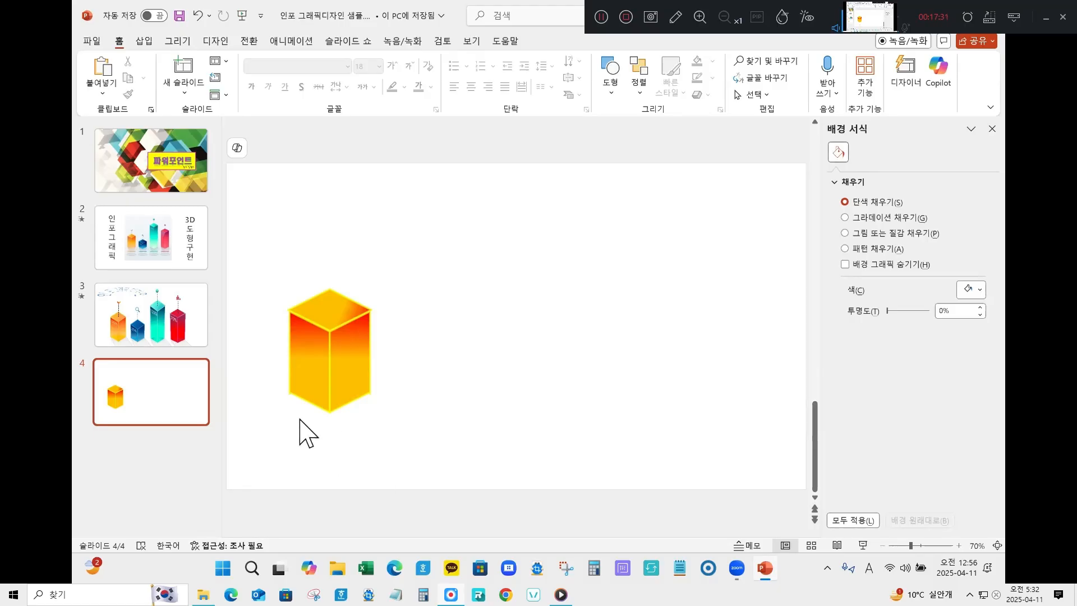
{"action": "left_click", "coordinate": [182, 343]}
{"action": "key", "text": "Down"}
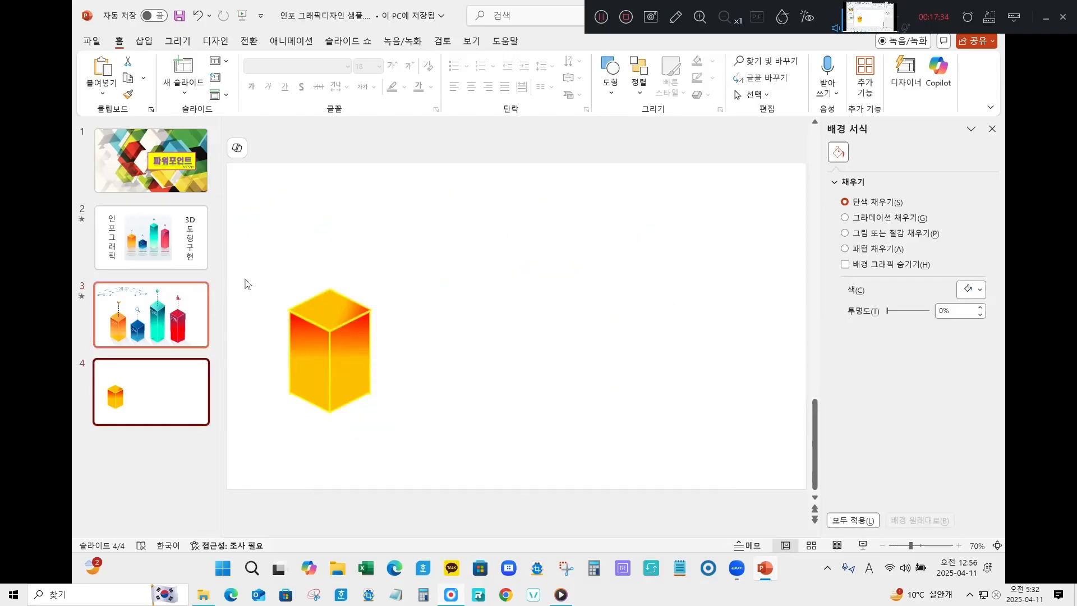
{"action": "left_click_drag", "start_coordinate": [269, 297], "coordinate": [414, 432]}
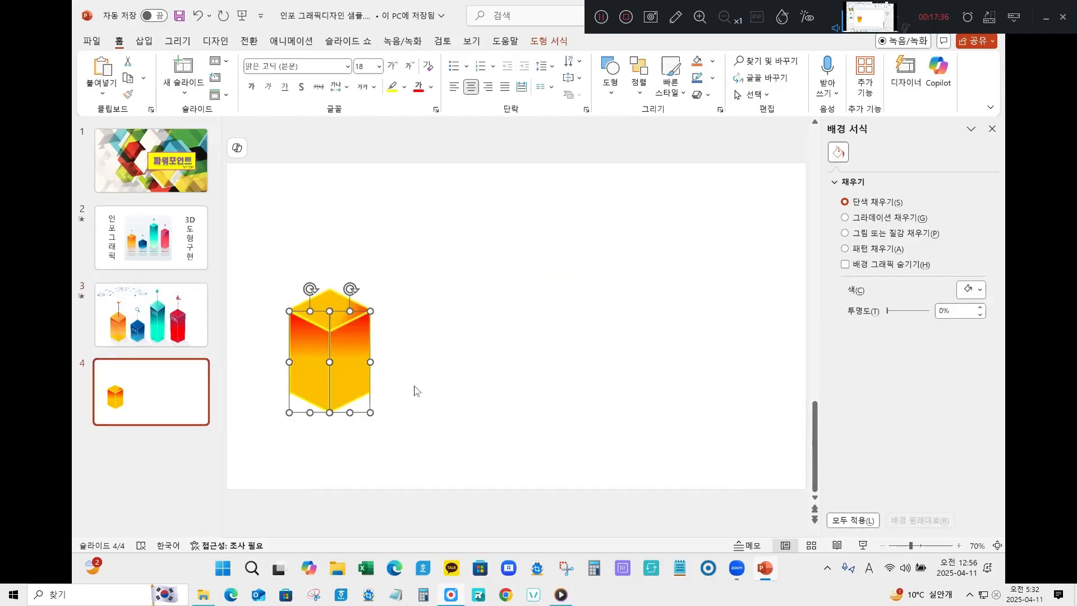
{"action": "left_click", "coordinate": [440, 367]}
{"action": "left_click_drag", "start_coordinate": [254, 295], "coordinate": [438, 433]}
{"action": "left_click", "coordinate": [422, 356]}
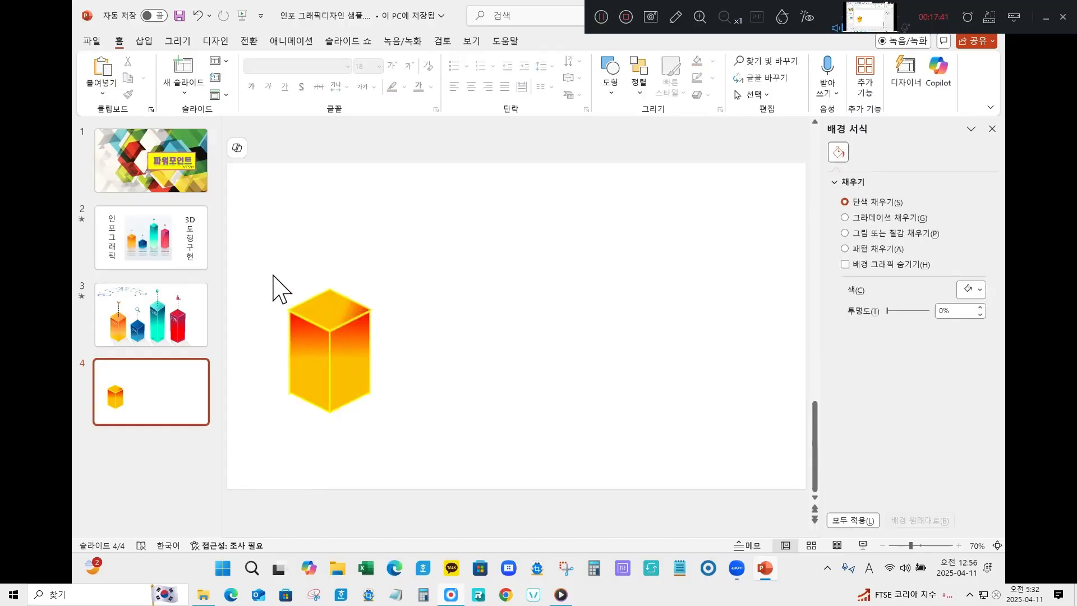
{"action": "left_click", "coordinate": [344, 301]}
{"action": "left_click", "coordinate": [410, 405]}
{"action": "left_click_drag", "start_coordinate": [269, 297], "coordinate": [408, 420]}
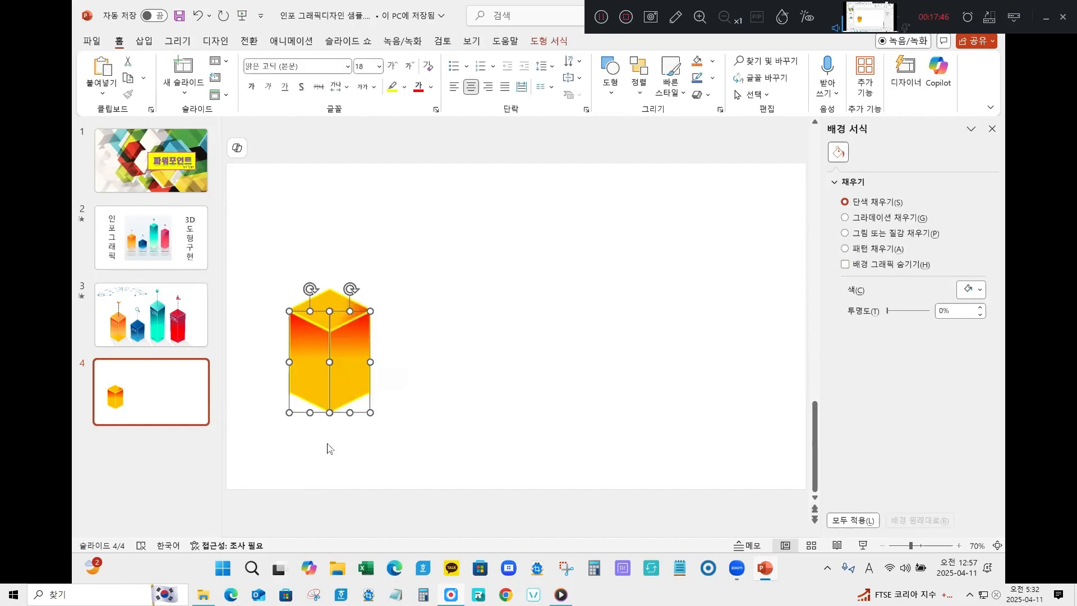
{"action": "left_click", "coordinate": [432, 369]}
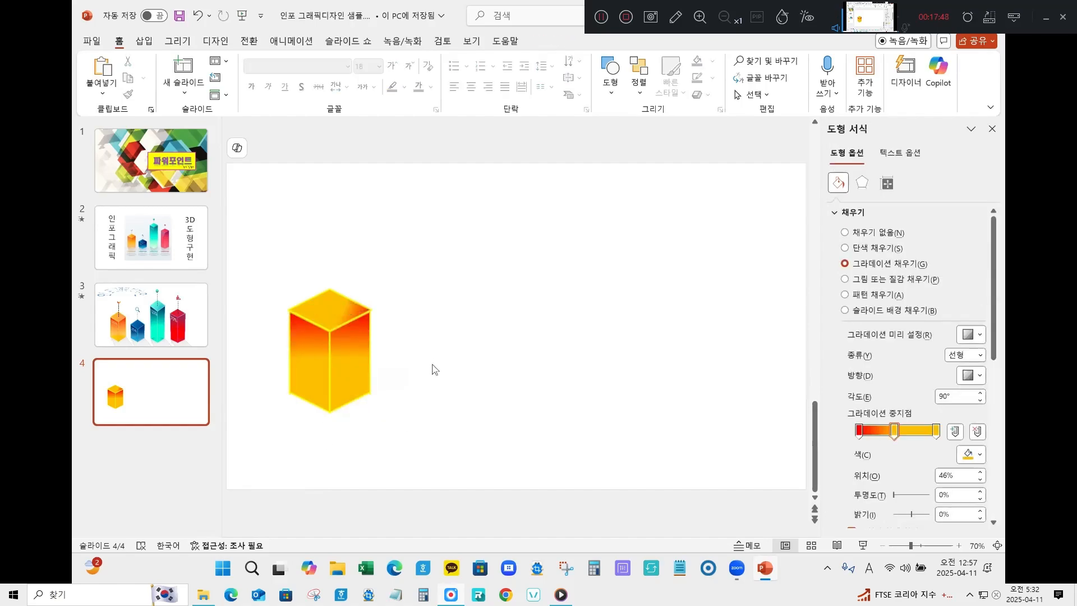
Step: Select both side faces together and stretch their lower edges downward to make the bar taller
{"action": "left_click", "coordinate": [311, 363]}
{"action": "left_click", "coordinate": [351, 369], "text": "shift"}
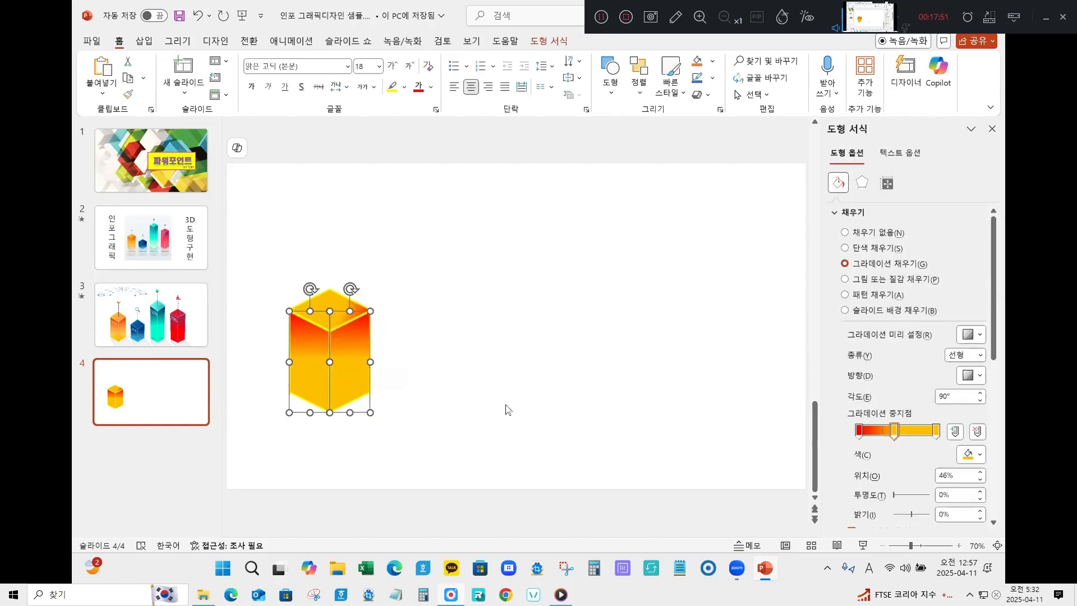
{"action": "left_click", "coordinate": [308, 427]}
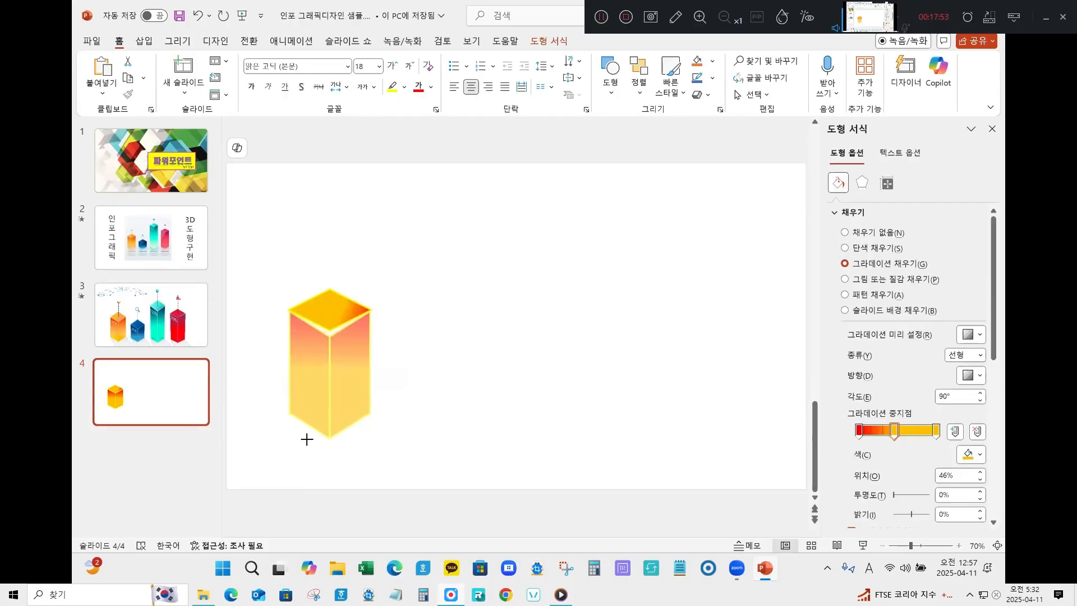
{"action": "left_click_drag", "start_coordinate": [307, 428], "coordinate": [306, 431]}
{"action": "left_click", "coordinate": [464, 337]}
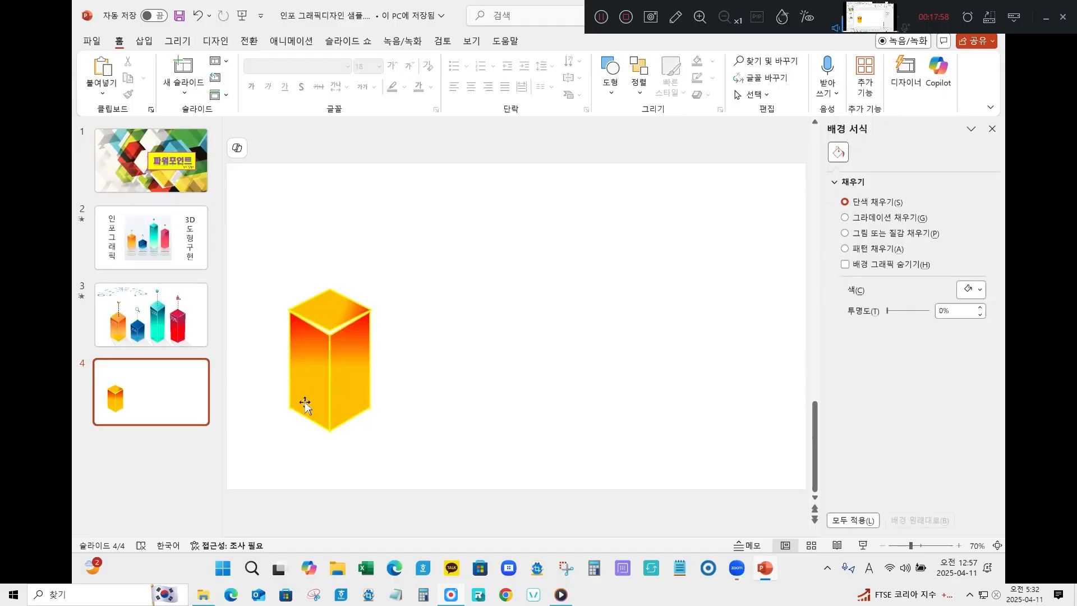
Step: Stretch both side faces slightly further down and select the diamond top
{"action": "left_click_drag", "start_coordinate": [274, 304], "coordinate": [393, 460]}
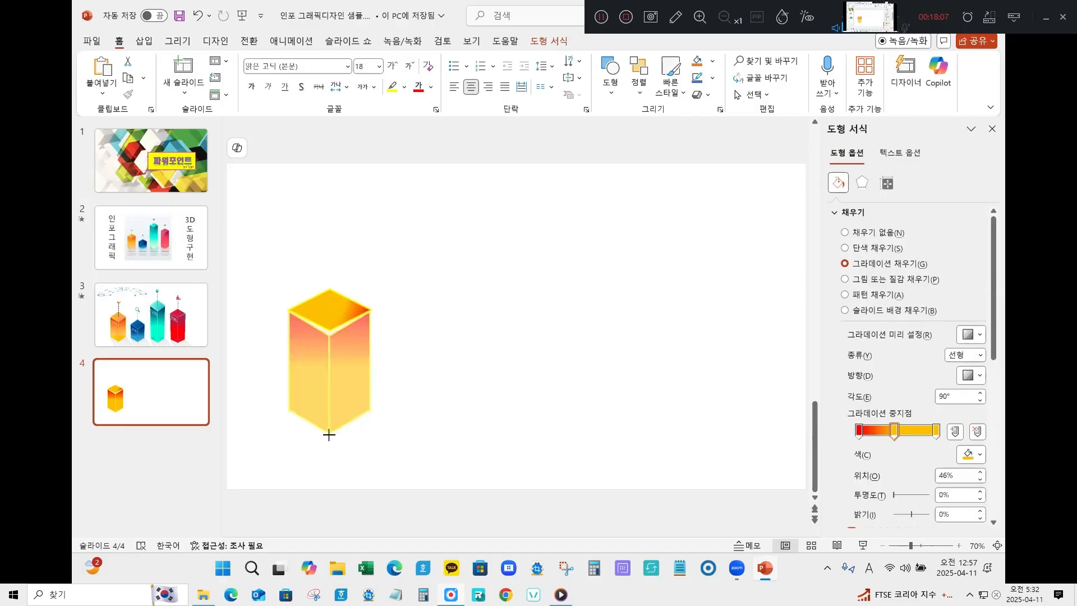
{"action": "left_click", "coordinate": [426, 389]}
{"action": "left_click", "coordinate": [332, 308]}
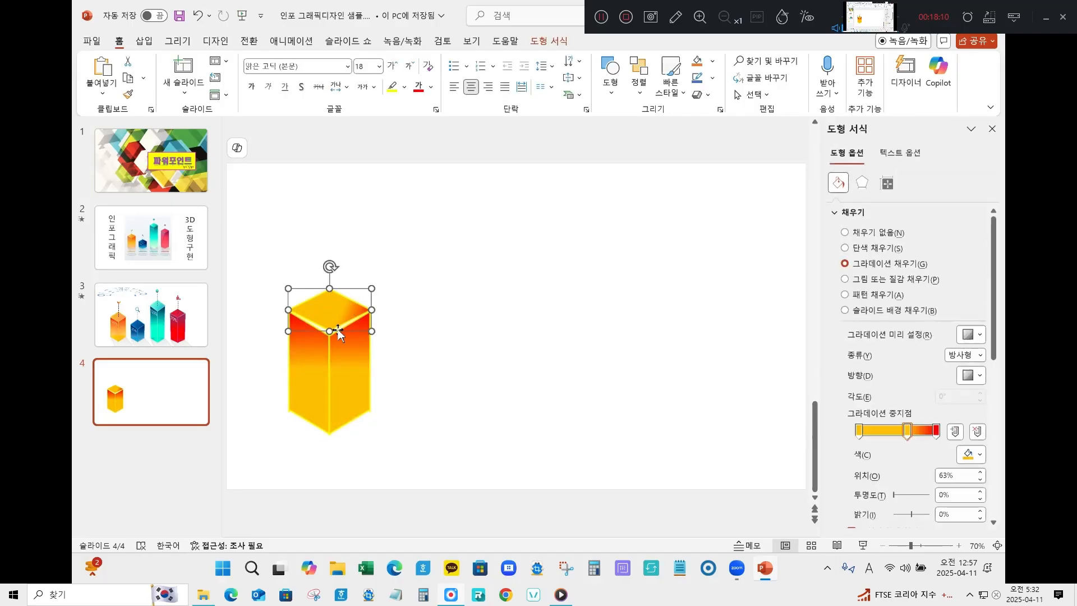
Step: Compare the finished bar with the sample bars on slide 3 and return to slide 4
{"action": "left_click", "coordinate": [430, 342]}
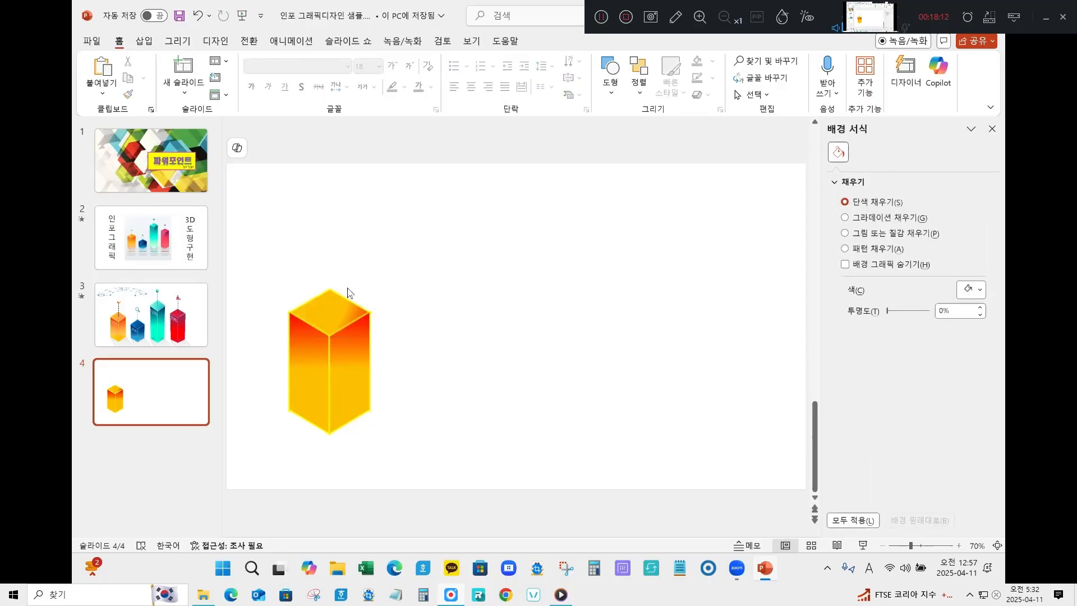
{"action": "left_click", "coordinate": [336, 315]}
{"action": "left_click", "coordinate": [450, 341]}
{"action": "left_click", "coordinate": [165, 320]}
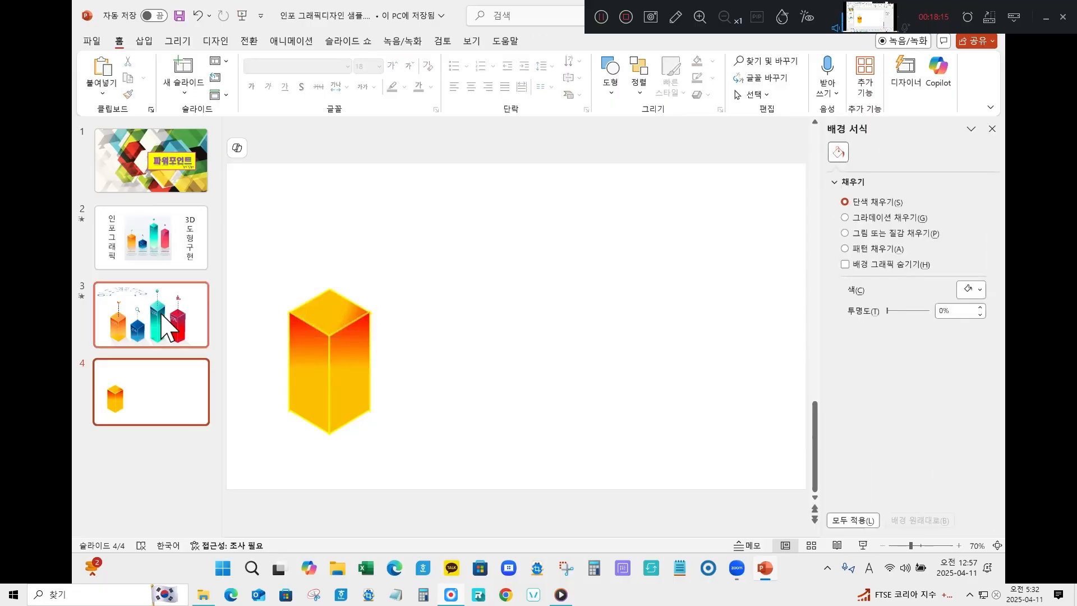
{"action": "left_click", "coordinate": [143, 370]}
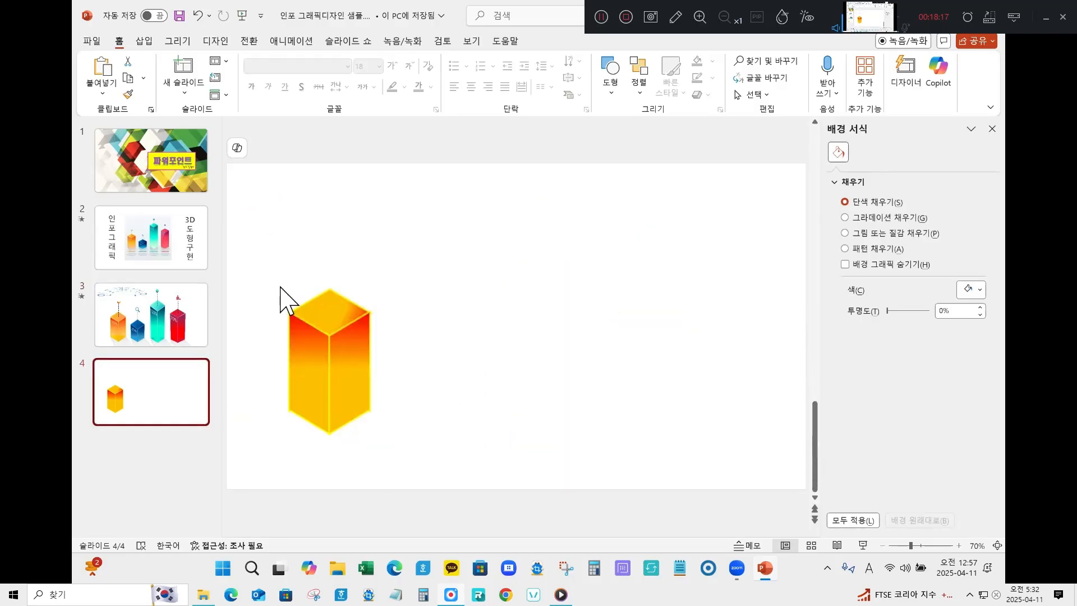
Step: Select all parts of the bar and shift it slightly to the right and down
{"action": "left_click_drag", "start_coordinate": [268, 398], "coordinate": [440, 469]}
{"action": "left_click_drag", "start_coordinate": [352, 392], "coordinate": [368, 397]}
{"action": "left_click", "coordinate": [485, 391]}
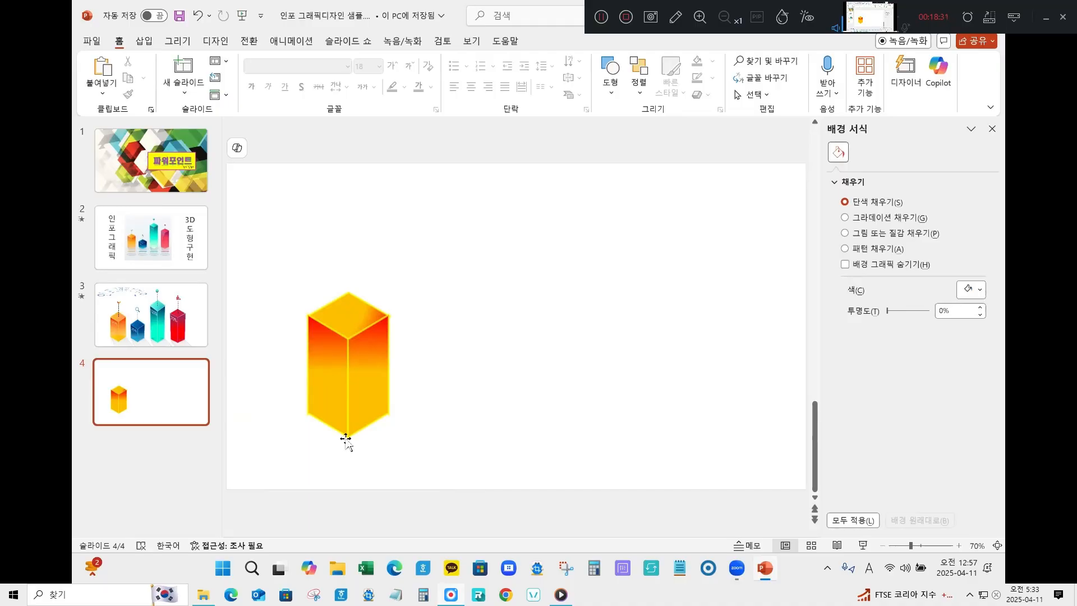
Step: Copy the diamond top straight down onto the bar's base and give the copy a solid orange fill
{"action": "left_click", "coordinate": [356, 309]}
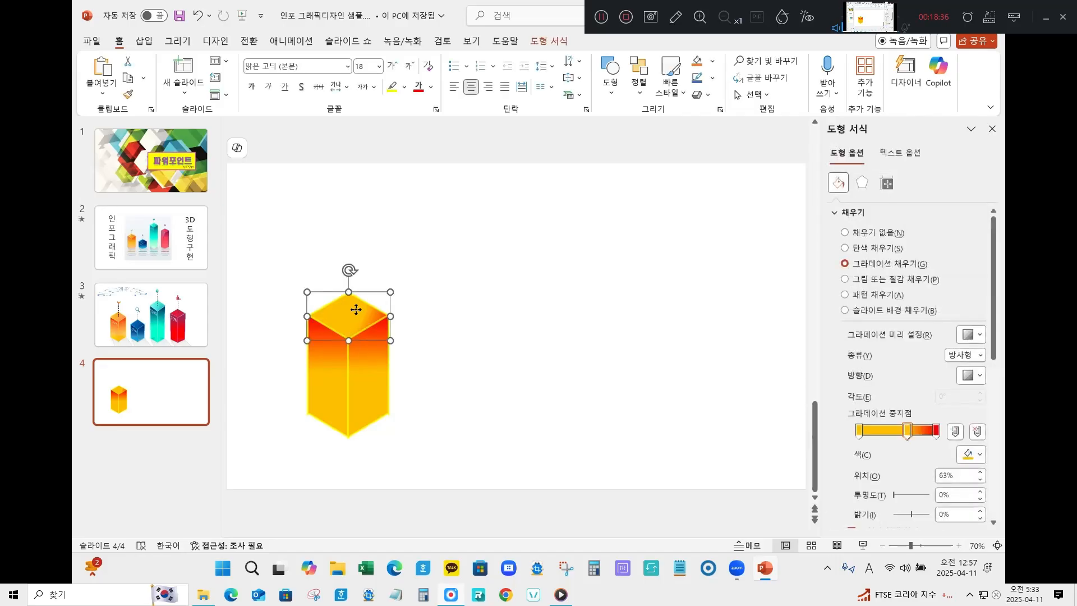
{"action": "left_click_drag", "start_coordinate": [355, 309], "coordinate": [356, 411]}
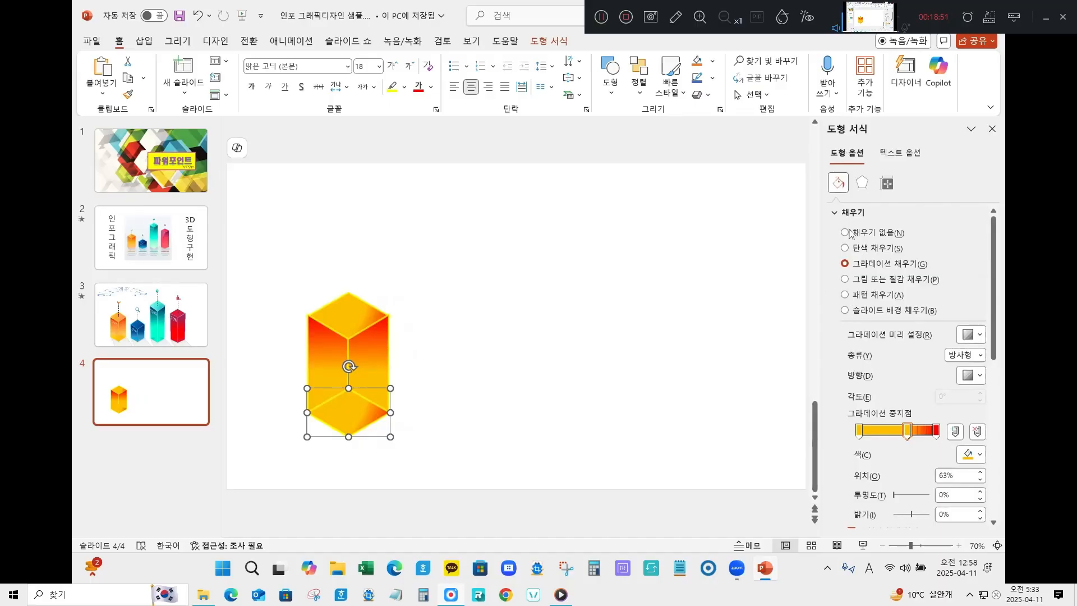
{"action": "left_click", "coordinate": [860, 248]}
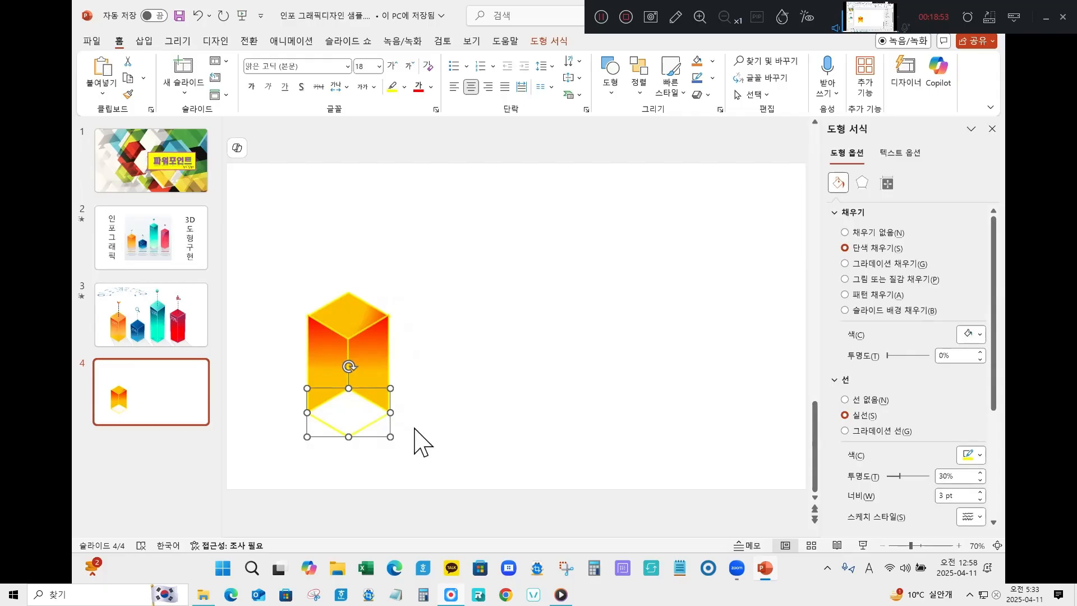
{"action": "left_click", "coordinate": [972, 335]}
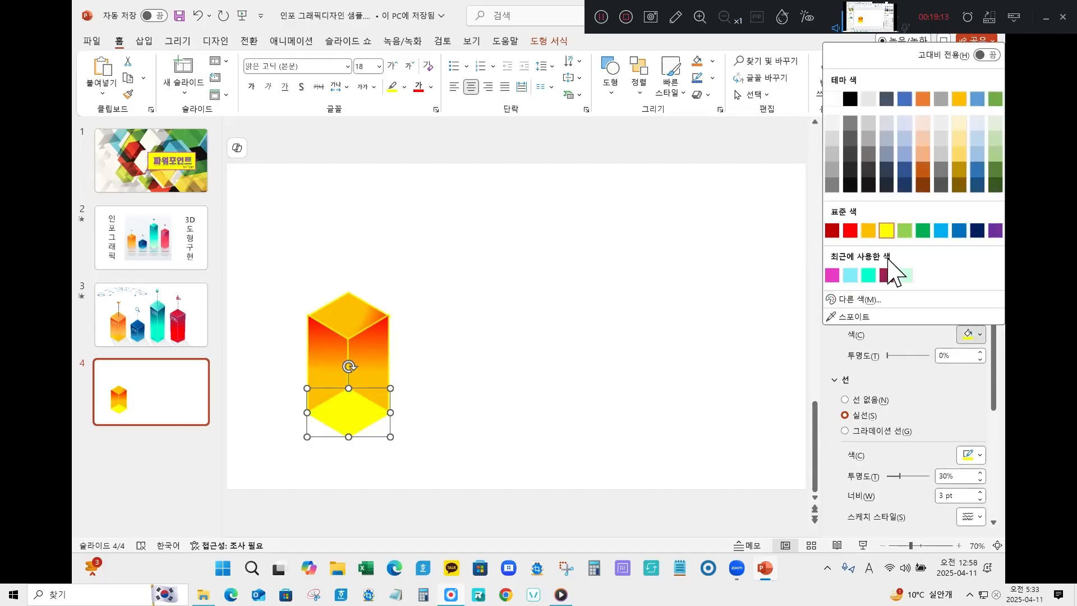
{"action": "left_click", "coordinate": [869, 232]}
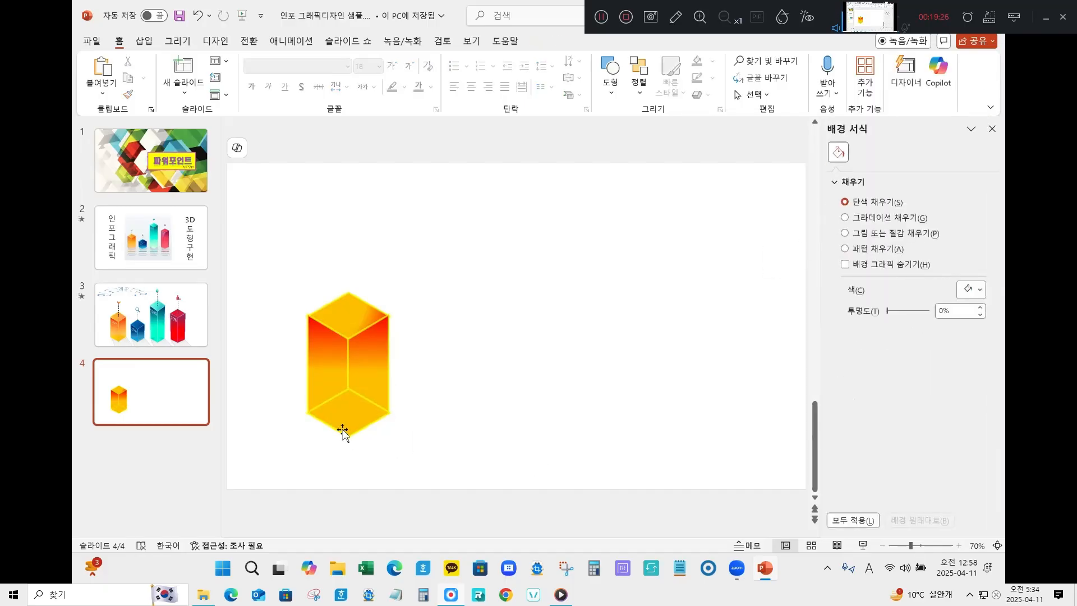
Step: Move the orange diamond beside the bar and draw a rectangle about 4.95 cm wide and 1.99 cm high over its upper part
{"action": "left_click_drag", "start_coordinate": [344, 428], "coordinate": [466, 432]}
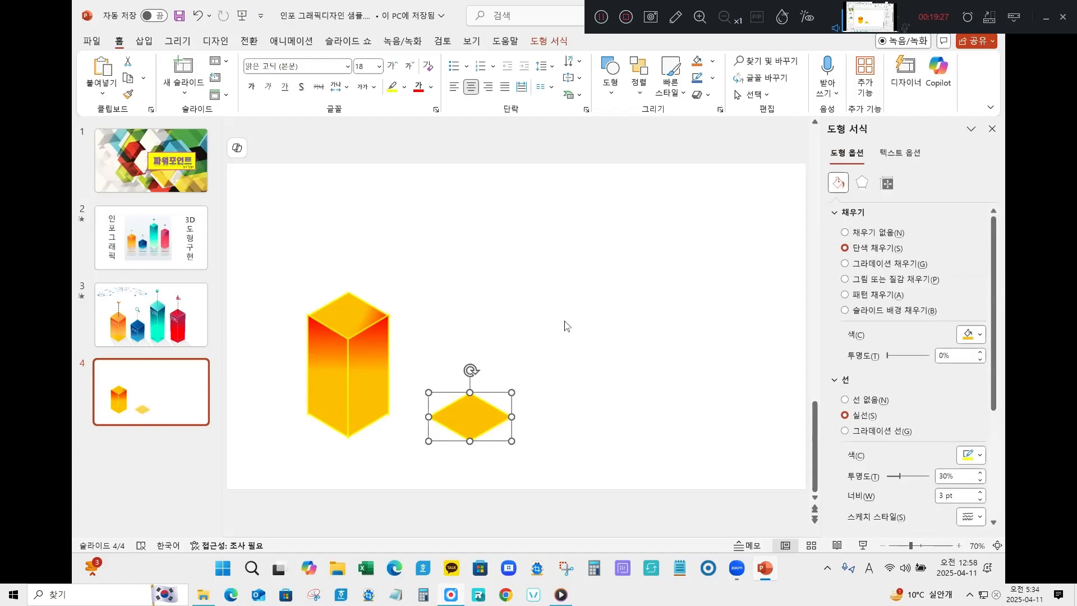
{"action": "left_click", "coordinate": [144, 41]}
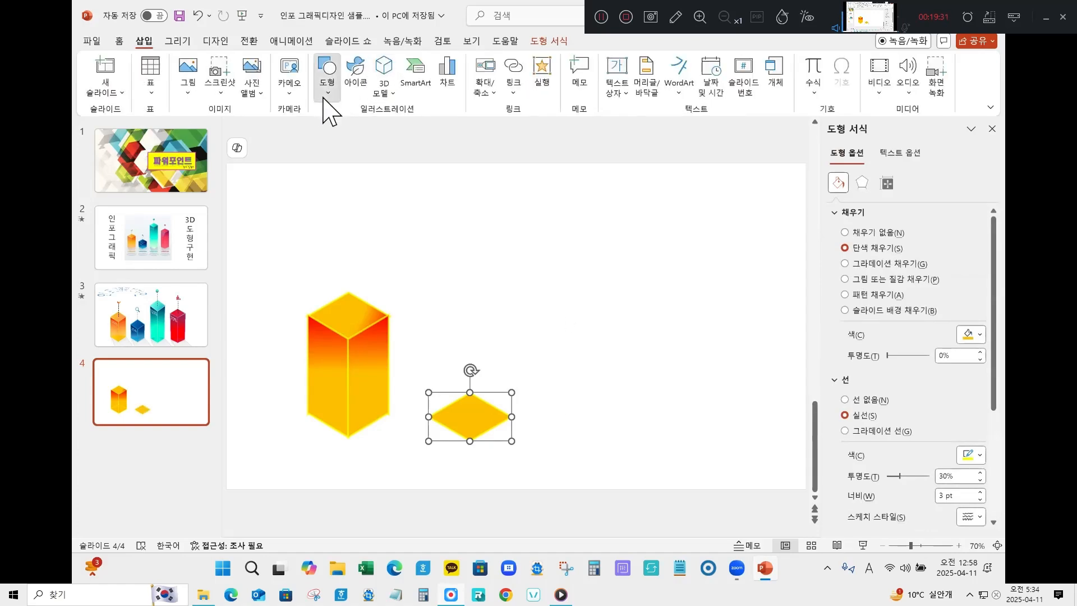
{"action": "left_click", "coordinate": [328, 84]}
{"action": "left_click", "coordinate": [324, 230]}
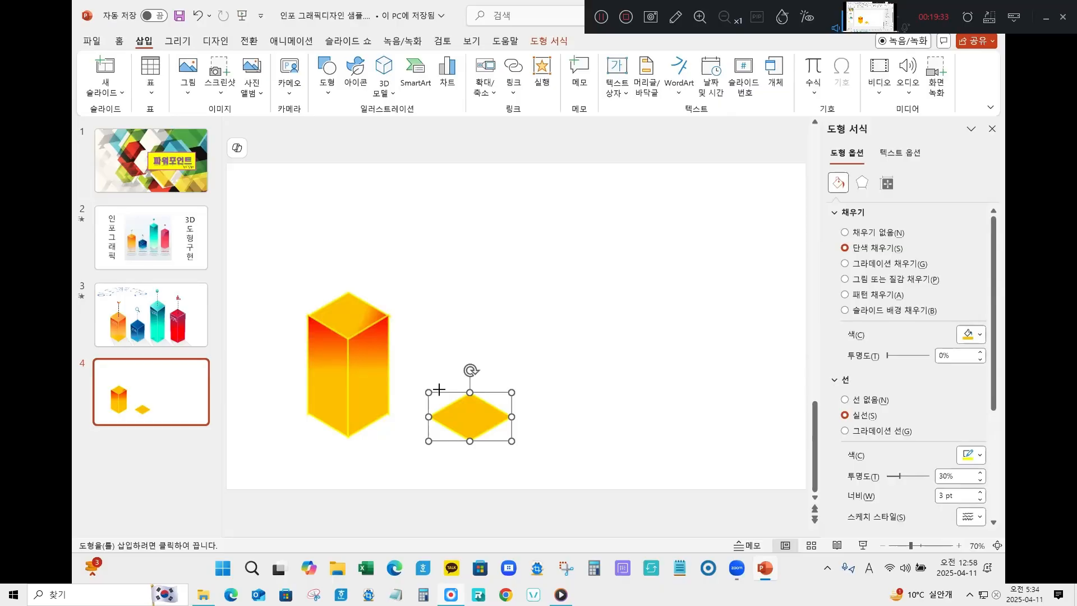
{"action": "left_click_drag", "start_coordinate": [428, 373], "coordinate": [514, 408]}
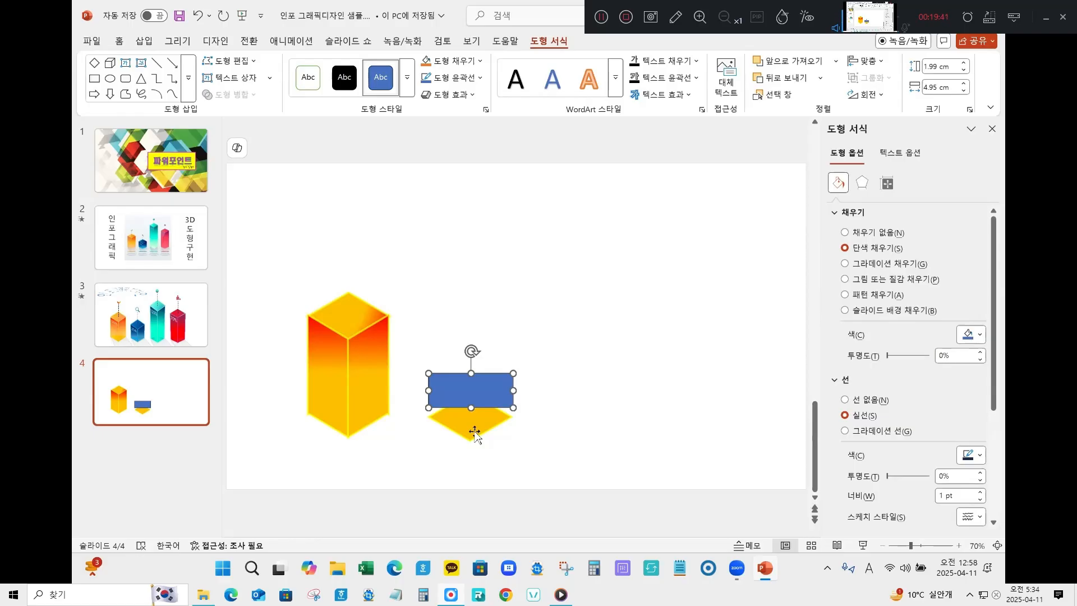
{"action": "left_click", "coordinate": [475, 435], "text": "shift"}
{"action": "left_click", "coordinate": [230, 94]}
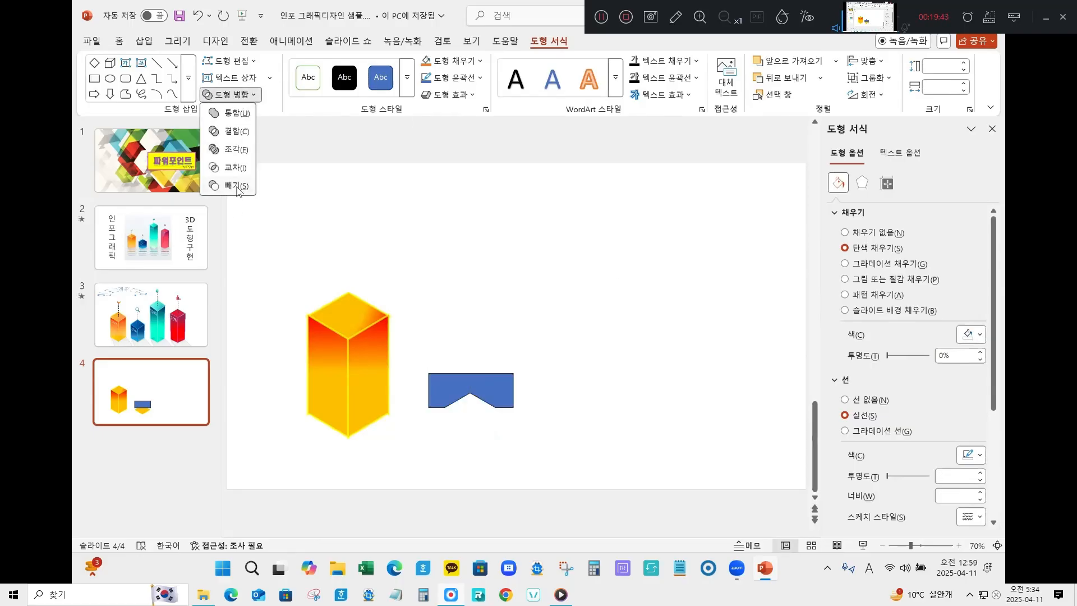
{"action": "left_click", "coordinate": [572, 339]}
{"action": "left_click", "coordinate": [574, 341]}
Step: Bring the orange diamond forward in front of the blue rectangle
{"action": "left_click", "coordinate": [474, 438]}
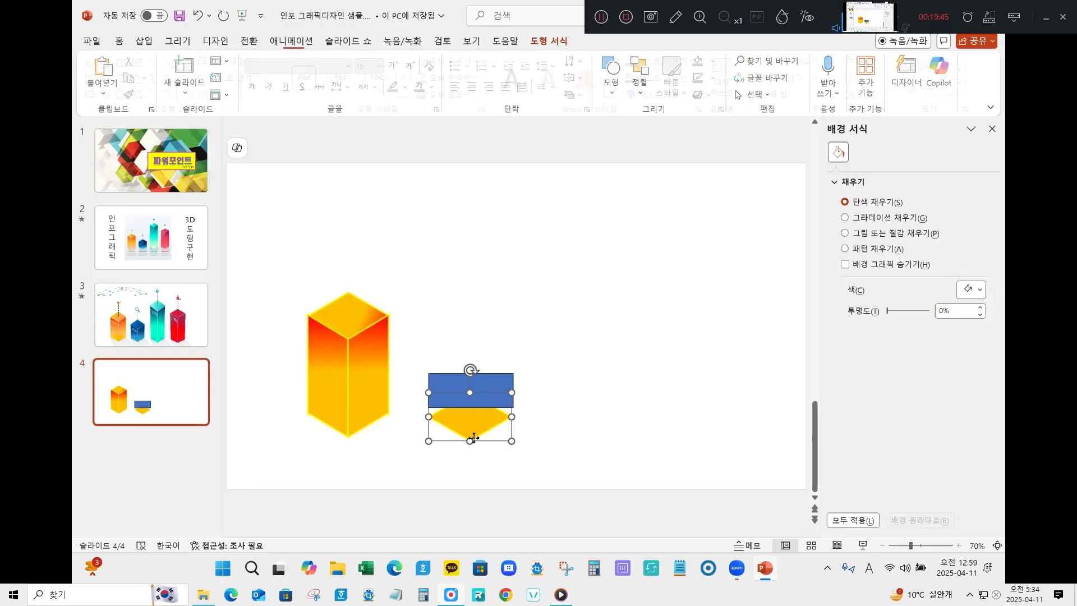
{"action": "left_click", "coordinate": [787, 61]}
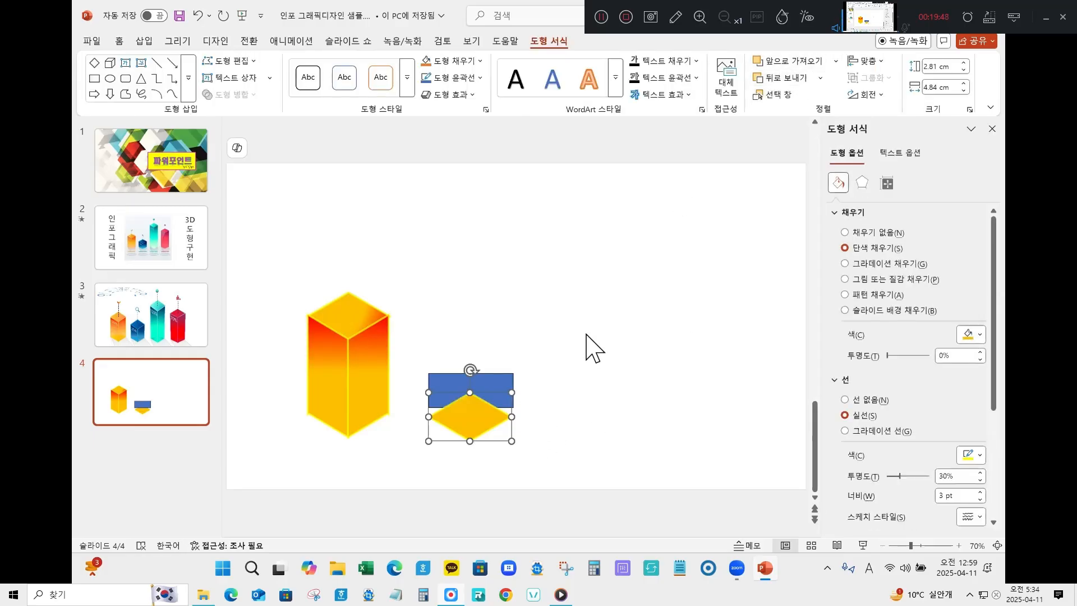
{"action": "left_click", "coordinate": [586, 336]}
Step: Subtract the blue rectangle from the orange diamond to cut off its upper tip
{"action": "left_click", "coordinate": [465, 430]}
{"action": "left_click", "coordinate": [500, 375], "text": "shift"}
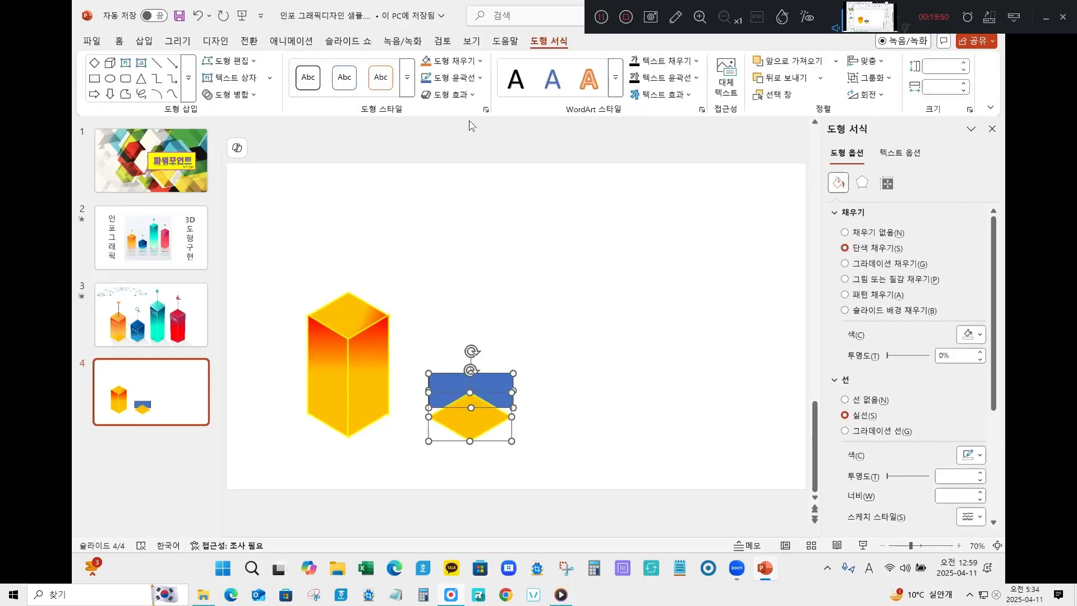
{"action": "left_click", "coordinate": [230, 95]}
{"action": "left_click", "coordinate": [236, 188]}
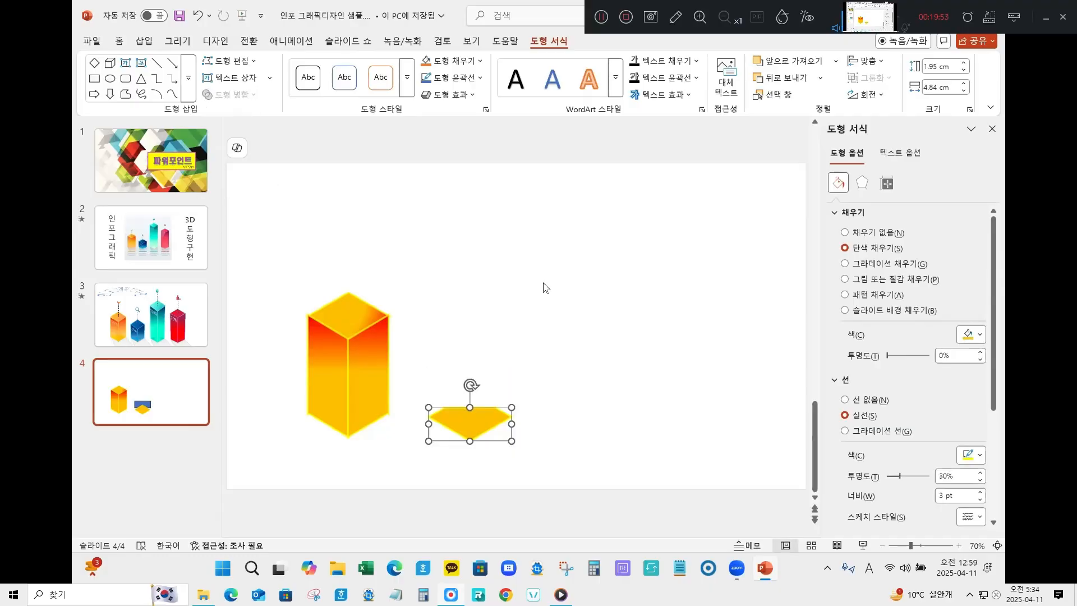
{"action": "left_click", "coordinate": [598, 448]}
Step: Fit the trimmed diamond onto the bar's lower end and switch it to a gradient fill
{"action": "left_click_drag", "start_coordinate": [469, 419], "coordinate": [348, 412]}
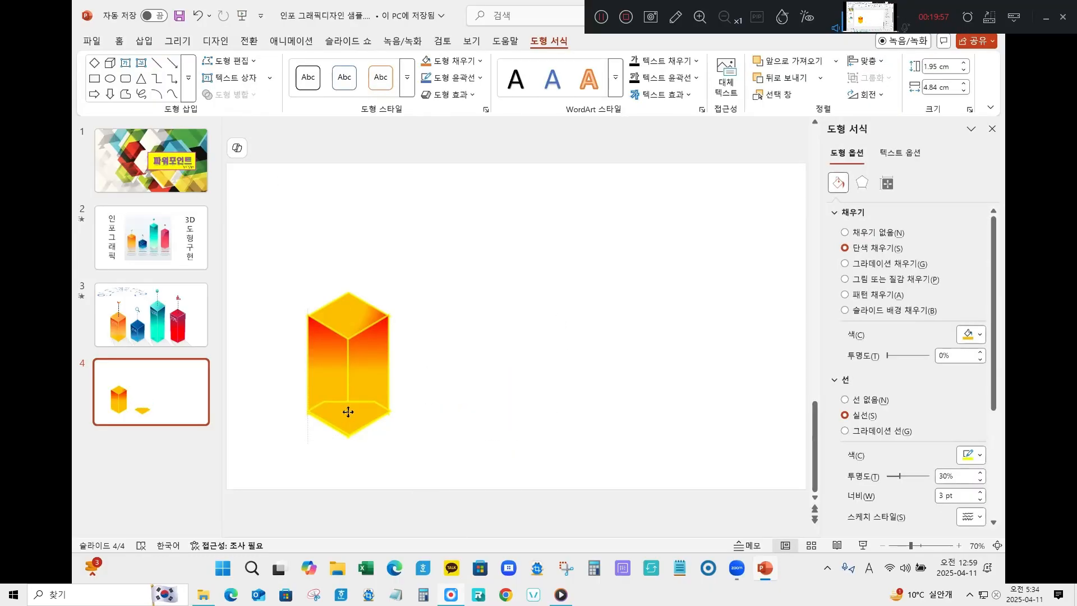
{"action": "left_click_drag", "start_coordinate": [347, 412], "coordinate": [348, 412]}
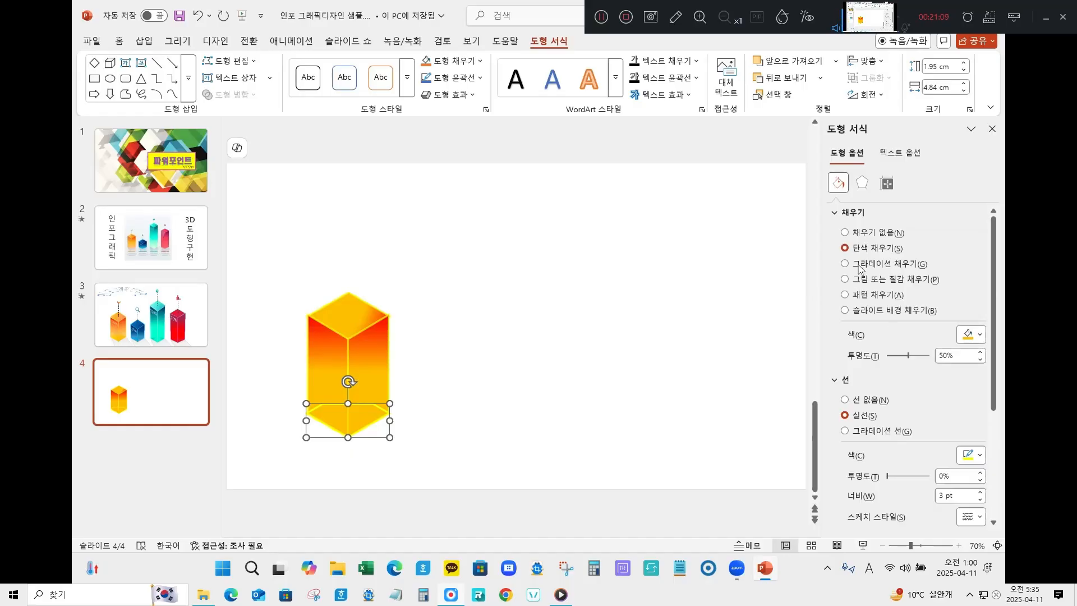
{"action": "left_click", "coordinate": [860, 268]}
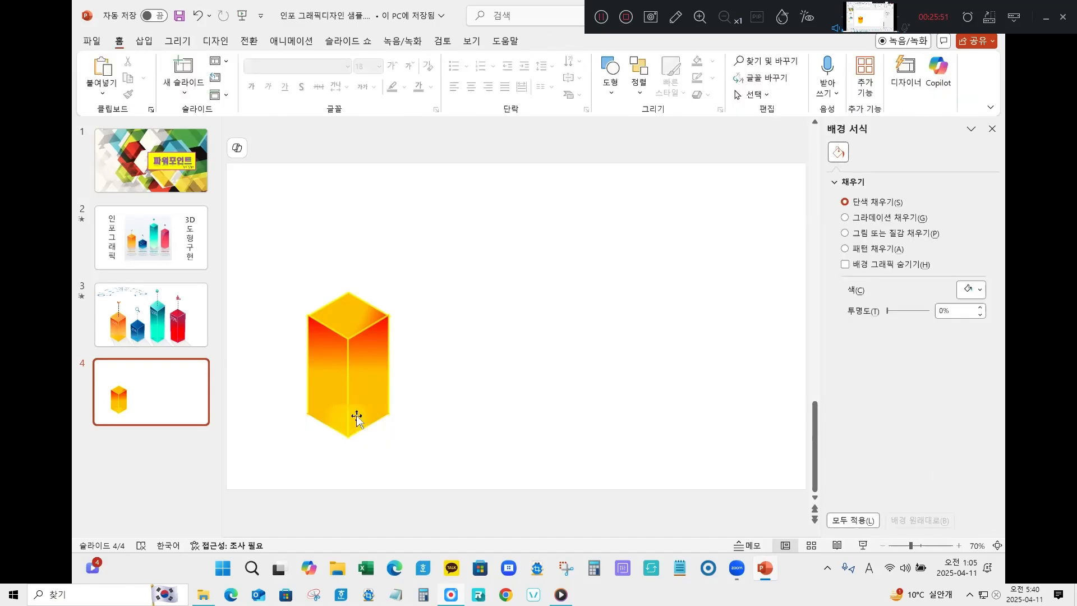
Step: Check the gradient stops of the trimmed diamond at the bar's base and delete the middle one
{"action": "left_click", "coordinate": [356, 414]}
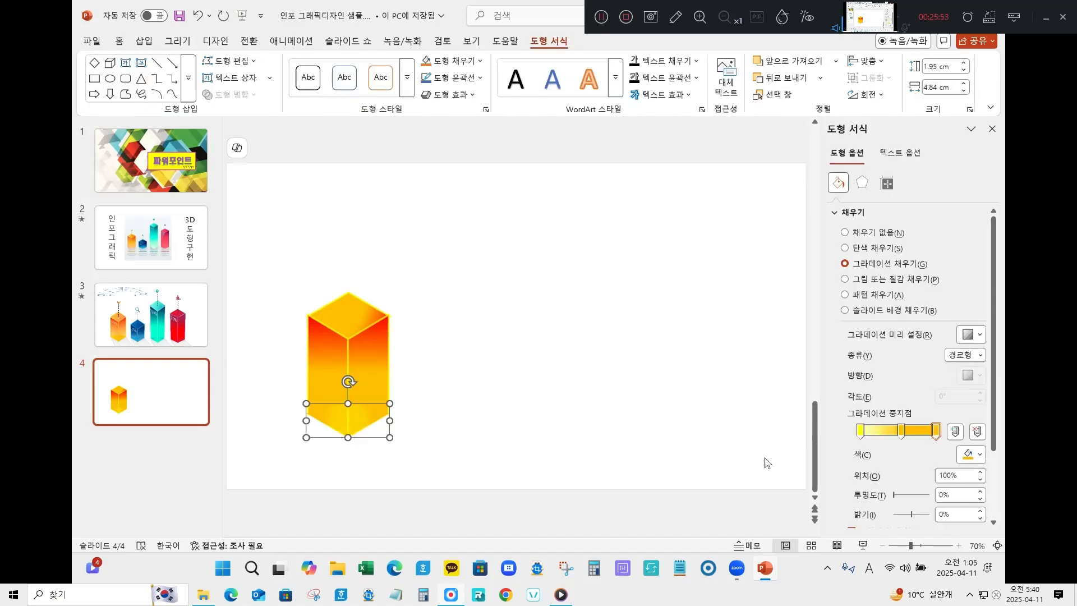
{"action": "left_click", "coordinate": [861, 432]}
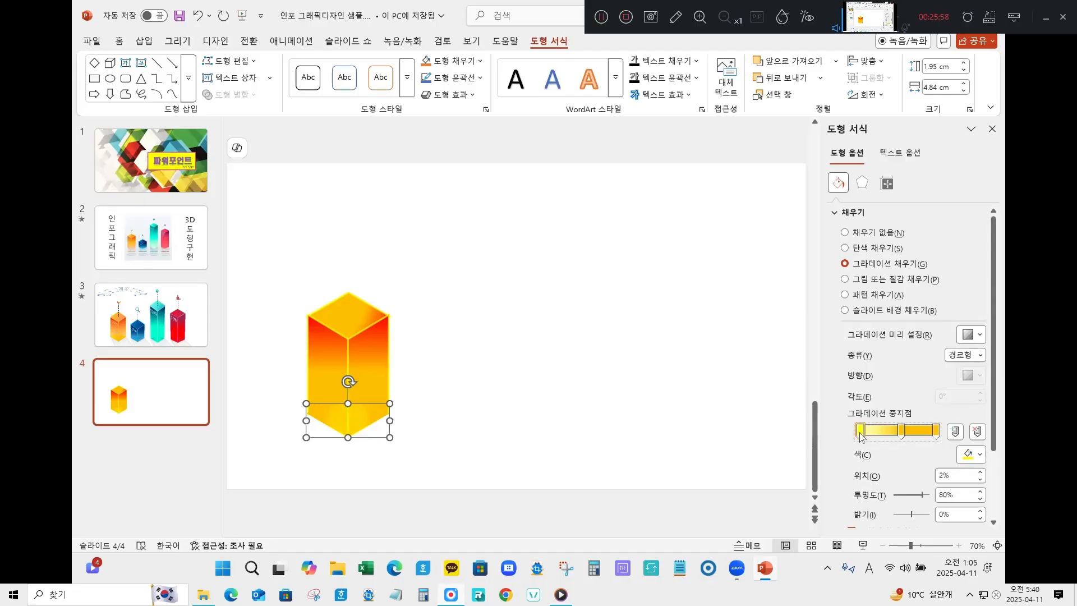
{"action": "left_click", "coordinate": [902, 430]}
{"action": "left_click", "coordinate": [937, 432]}
{"action": "left_click", "coordinate": [902, 430]}
{"action": "key", "text": "Delete"}
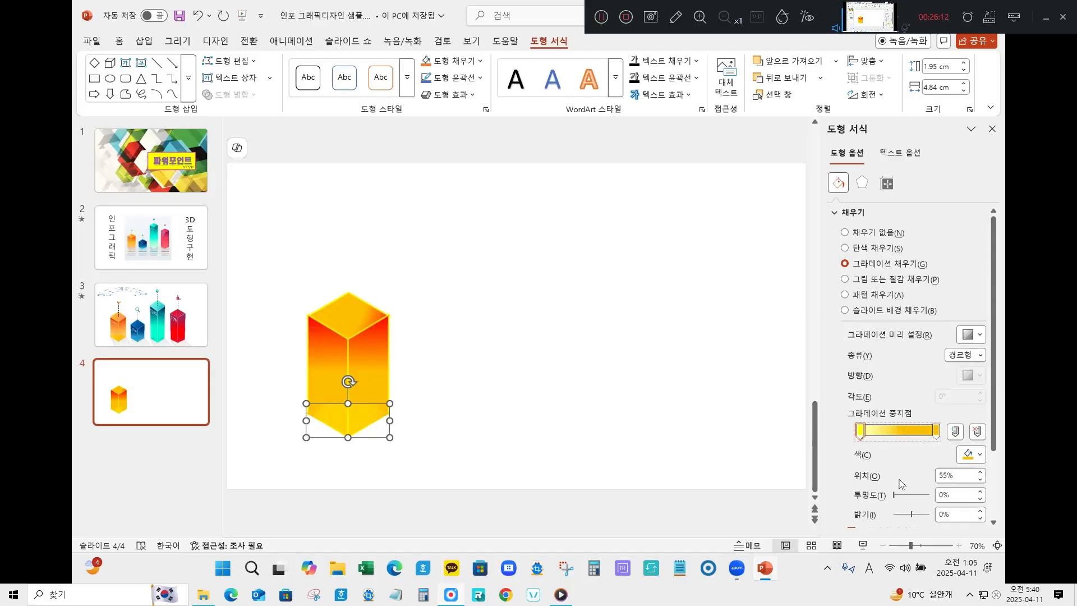
Step: Add an orange gradient stop at 52% to the base shape's fill
{"action": "left_click", "coordinate": [900, 436]}
{"action": "left_click", "coordinate": [981, 459]}
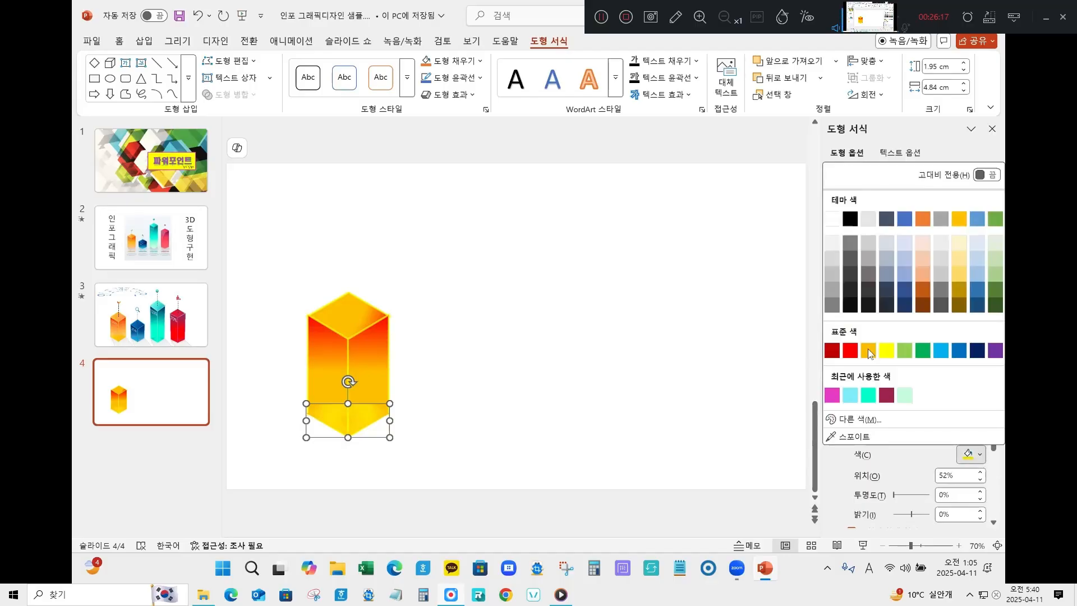
{"action": "left_click", "coordinate": [870, 353]}
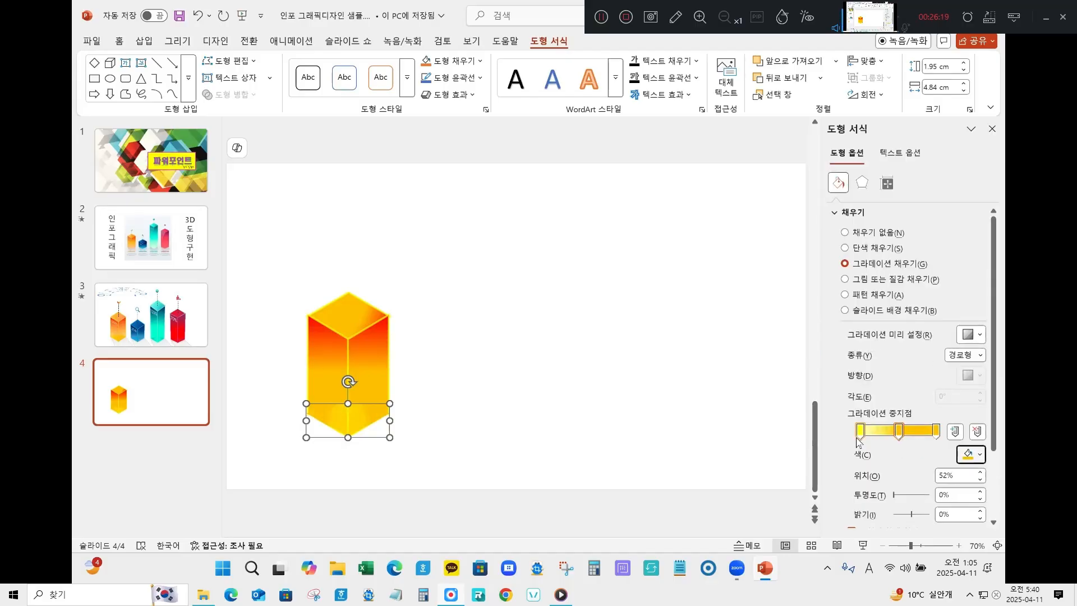
Step: Try the radial gradient type on the base shape and go back to the path type
{"action": "left_click", "coordinate": [980, 355]}
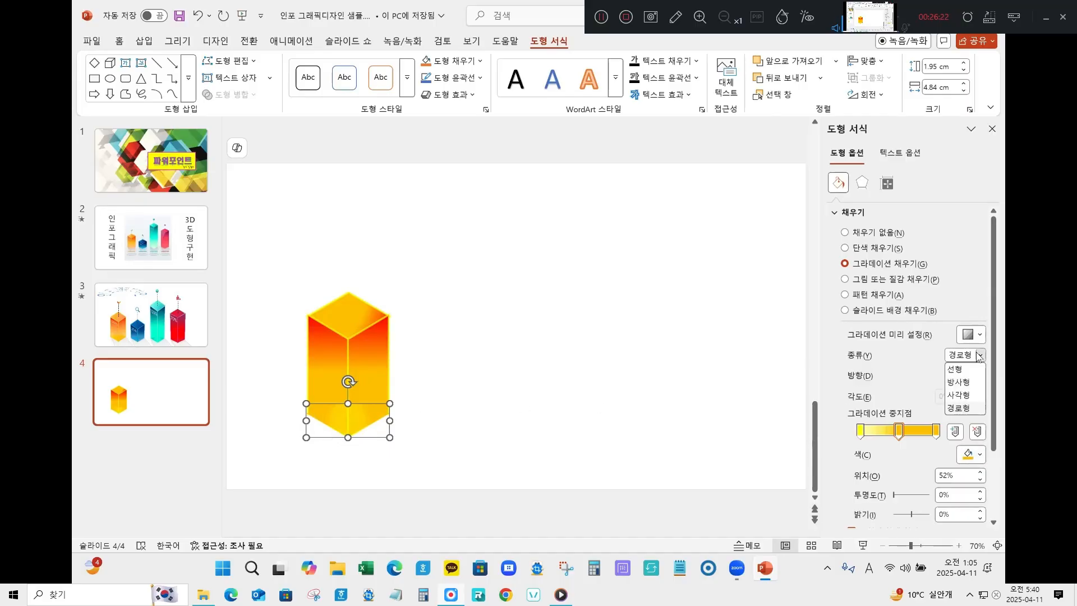
{"action": "left_click", "coordinate": [960, 382]}
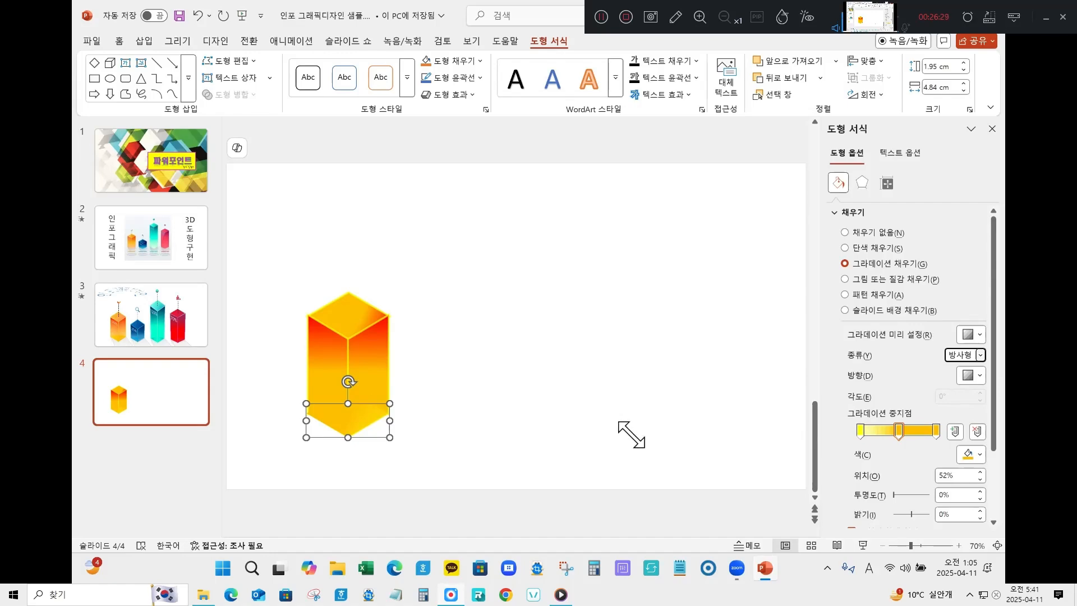
{"action": "left_click", "coordinate": [980, 355]}
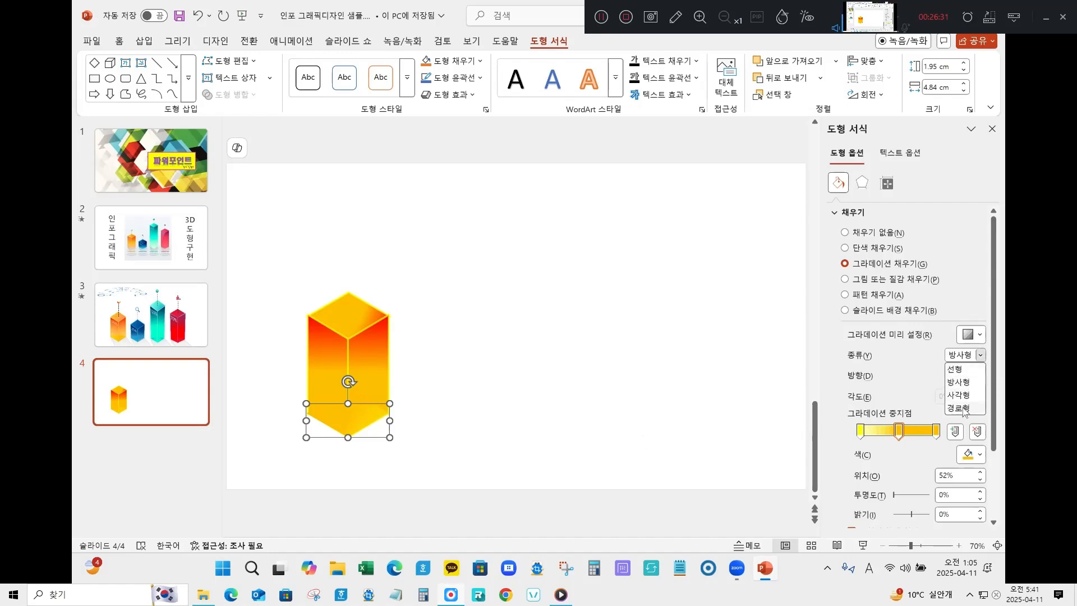
{"action": "left_click", "coordinate": [961, 408]}
{"action": "left_click", "coordinate": [464, 416]}
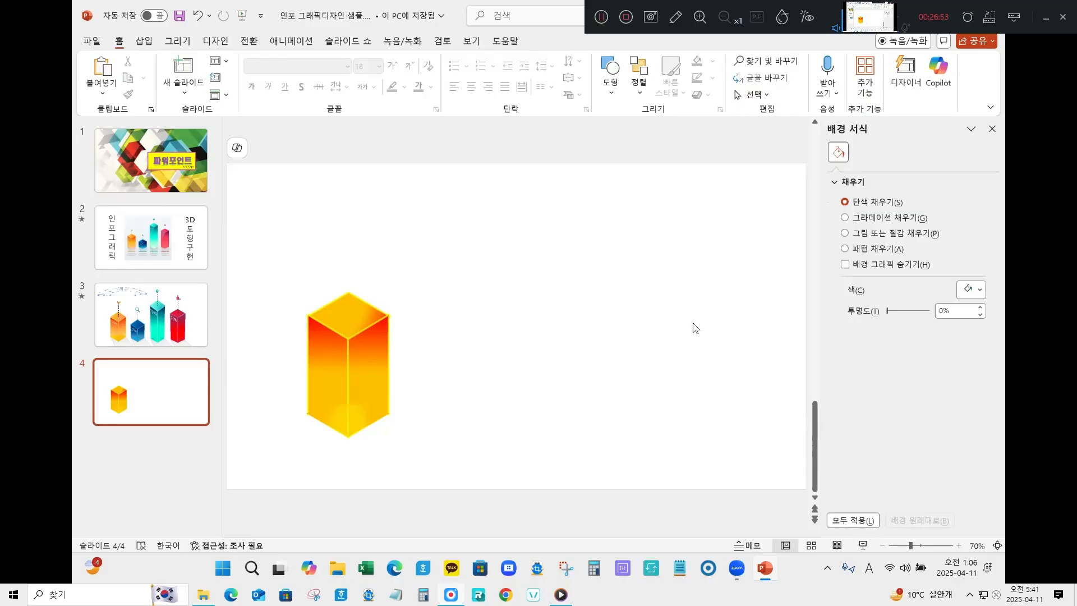
Step: Select all parts of the bar and place a copy to its right at the same height
{"action": "left_click_drag", "start_coordinate": [274, 274], "coordinate": [450, 467]}
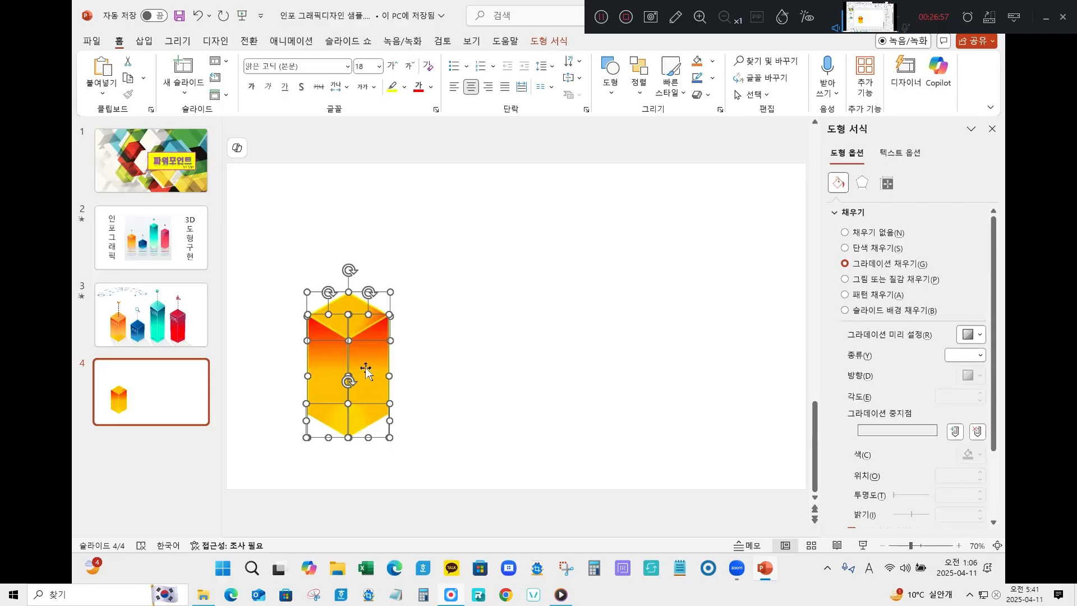
{"action": "left_click_drag", "start_coordinate": [366, 372], "coordinate": [483, 378]}
{"action": "left_click", "coordinate": [568, 372]}
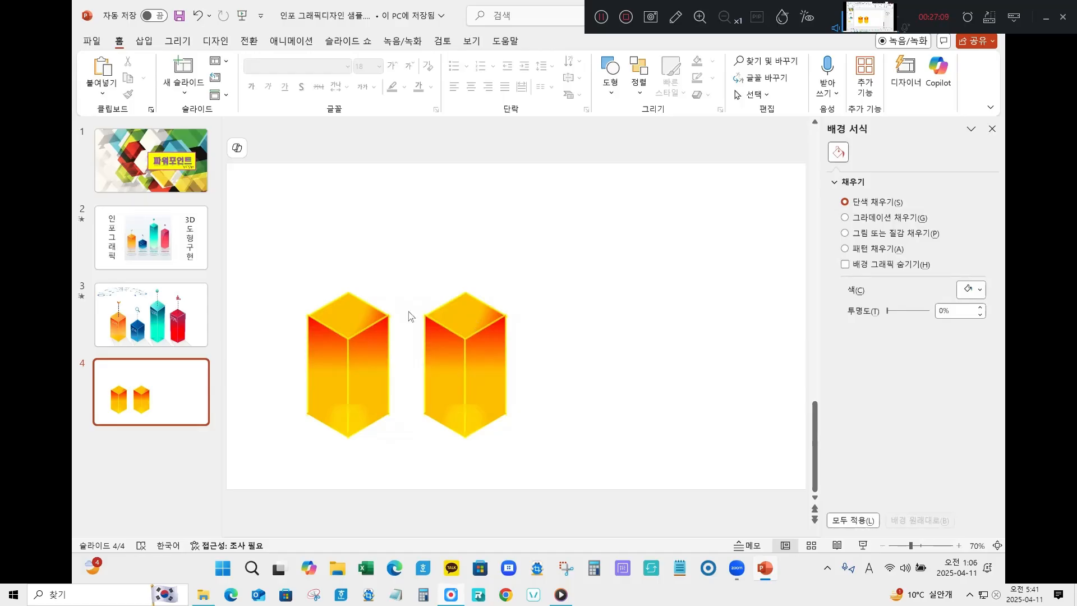
Step: Select both side faces of the copied bar and shorten them from the top to a height of 5.4 cm
{"action": "left_click_drag", "start_coordinate": [409, 274], "coordinate": [539, 467]}
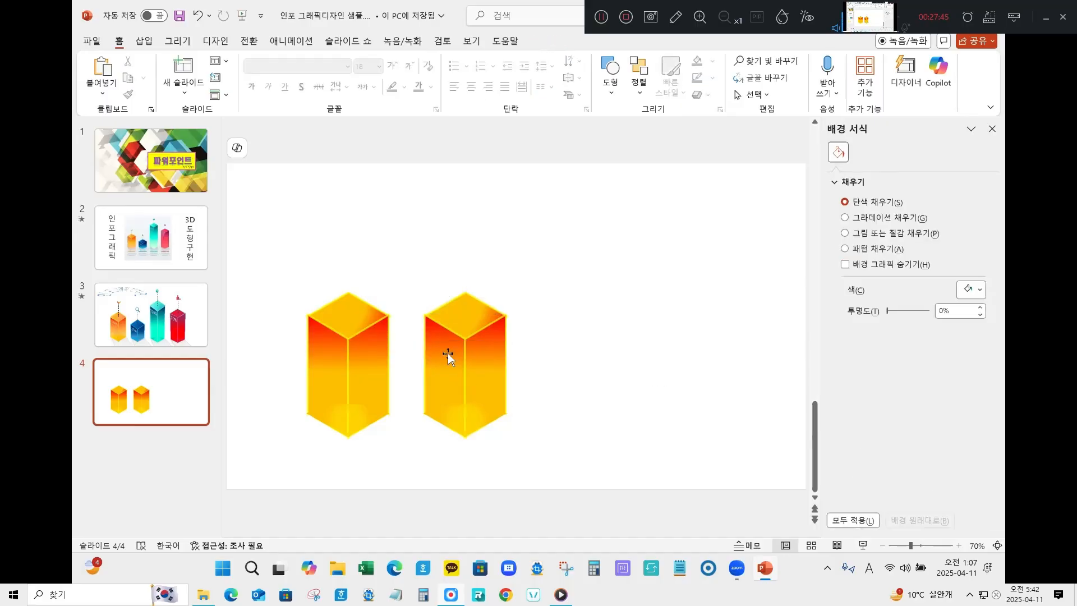
{"action": "left_click", "coordinate": [447, 352]}
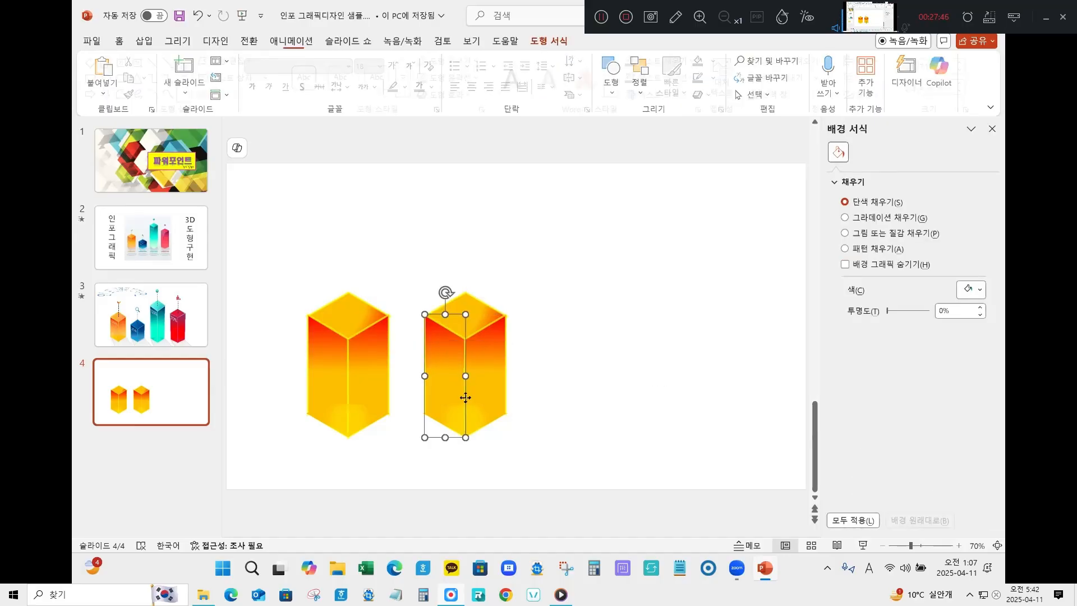
{"action": "left_click", "coordinate": [487, 365], "text": "shift"}
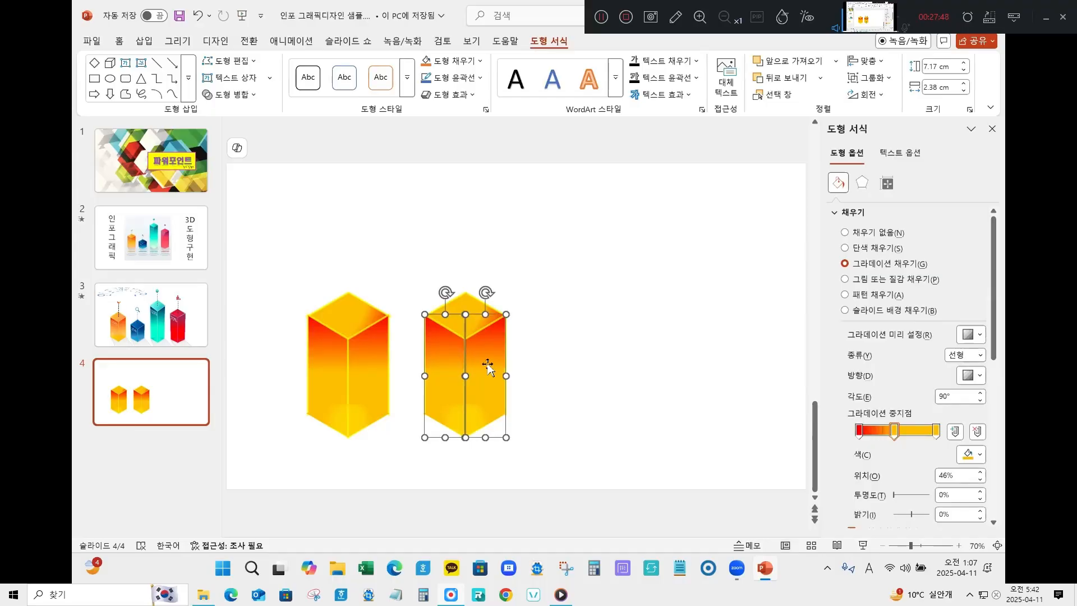
{"action": "left_click", "coordinate": [465, 320], "text": "shift"}
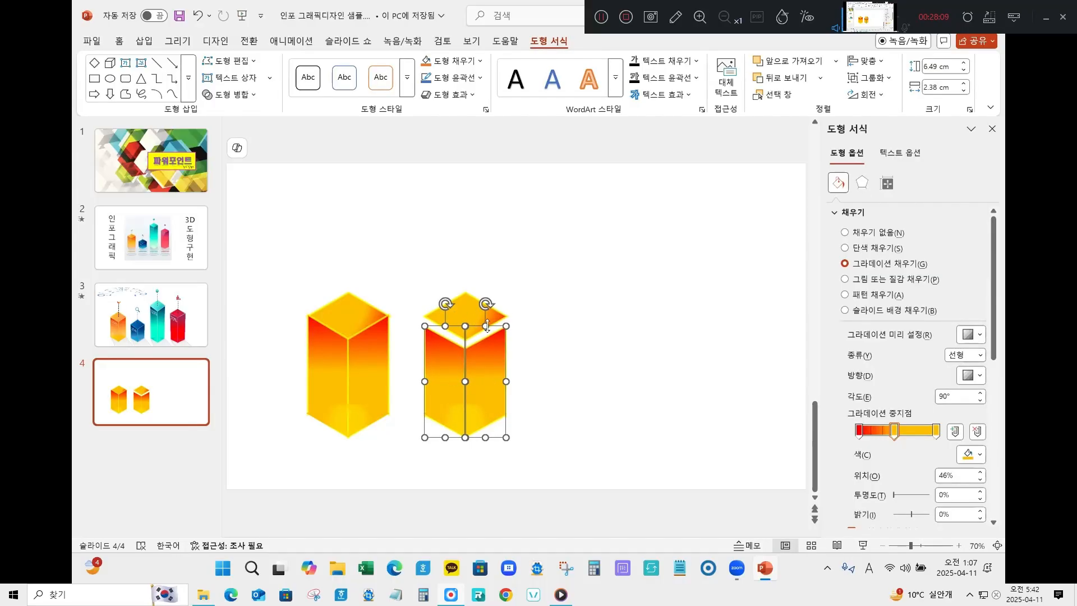
{"action": "mouse_move", "coordinate": [487, 326]}
{"action": "left_mouse_down"}
{"action": "mouse_move", "coordinate": [486, 344]}
{"action": "mouse_move", "coordinate": [469, 325]}
{"action": "mouse_move", "coordinate": [470, 335]}
{"action": "left_mouse_up"}
Step: Lower the copied bar's top diamond onto the shortened side faces
{"action": "left_click", "coordinate": [554, 319]}
{"action": "left_click", "coordinate": [469, 311]}
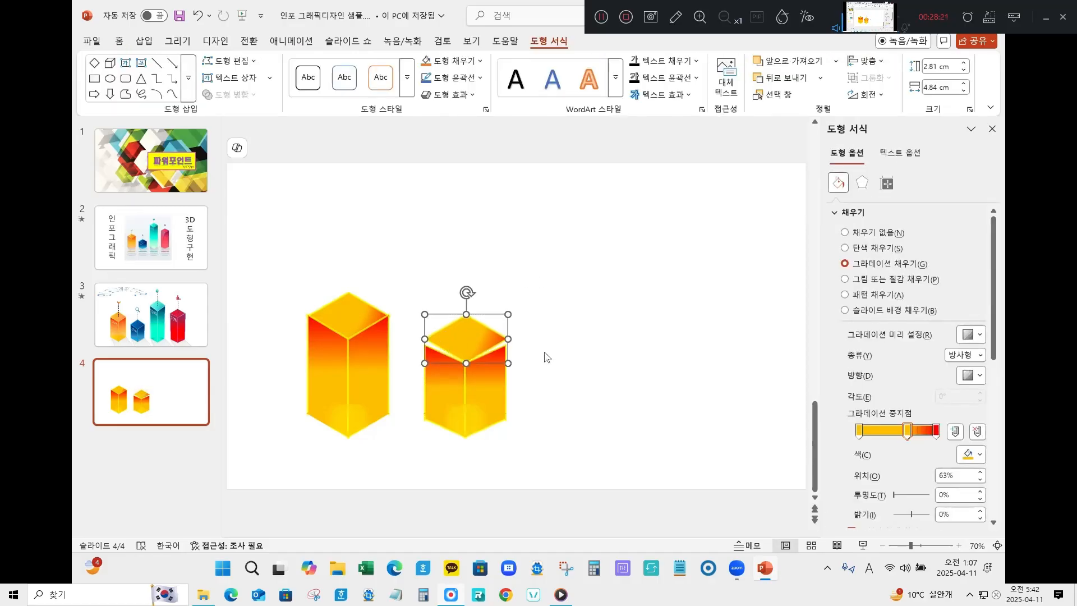
{"action": "left_click", "coordinate": [439, 384]}
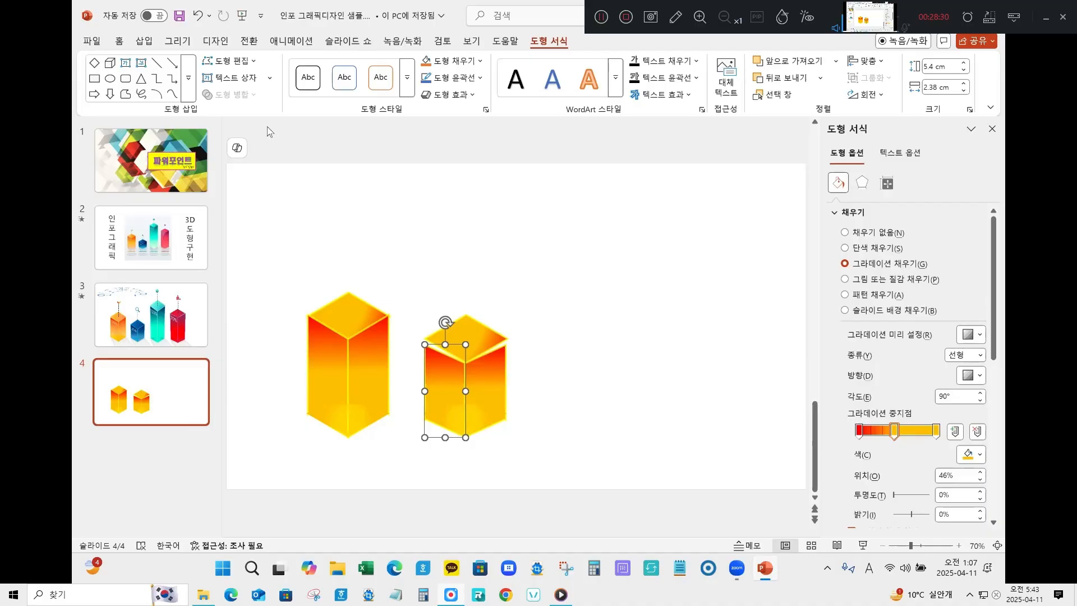
{"action": "left_click", "coordinate": [568, 357]}
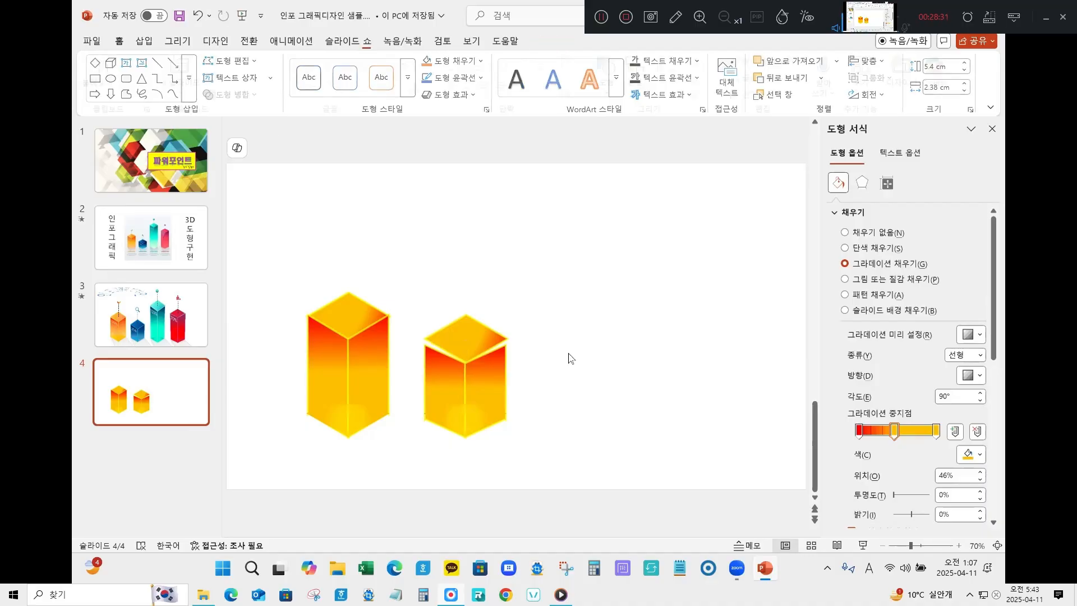
Step: Shorten the copied bar's two side faces further to a height of 4.36 cm and move the top diamond down to their center edge
{"action": "left_click", "coordinate": [449, 395]}
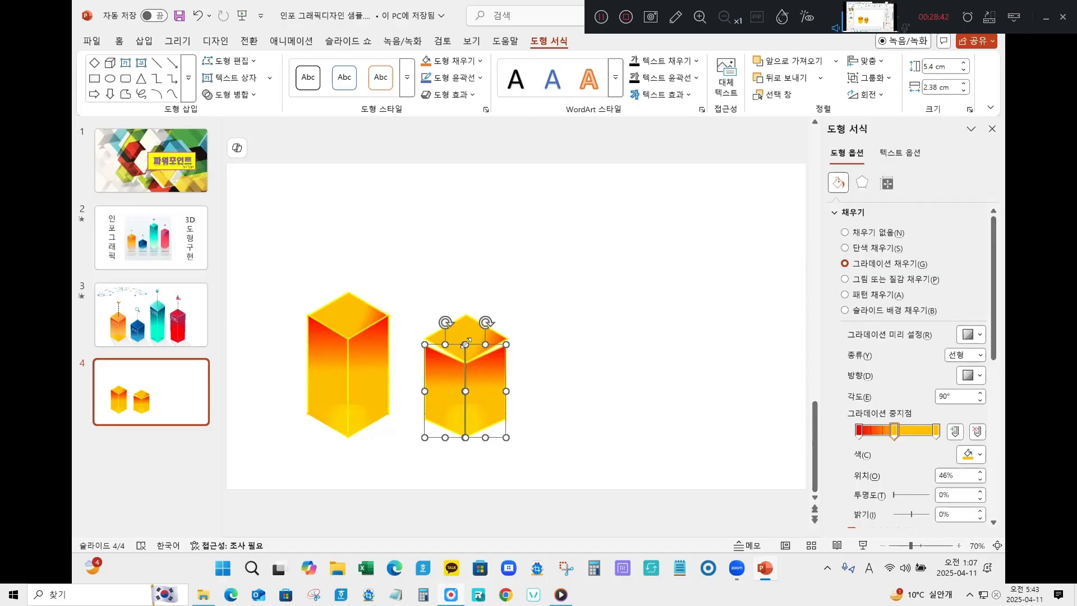
{"action": "left_click_drag", "start_coordinate": [466, 343], "coordinate": [464, 360]}
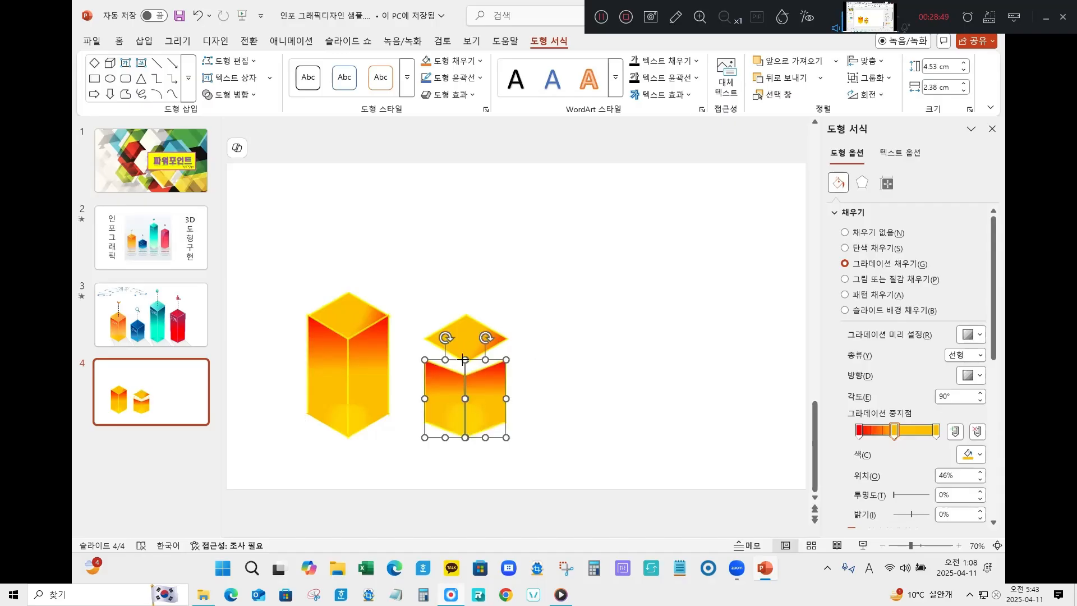
{"action": "mouse_move", "coordinate": [464, 359]}
{"action": "left_mouse_down"}
{"action": "mouse_move", "coordinate": [464, 329]}
{"action": "mouse_move", "coordinate": [465, 352]}
{"action": "left_mouse_up"}
{"action": "left_click", "coordinate": [596, 307]}
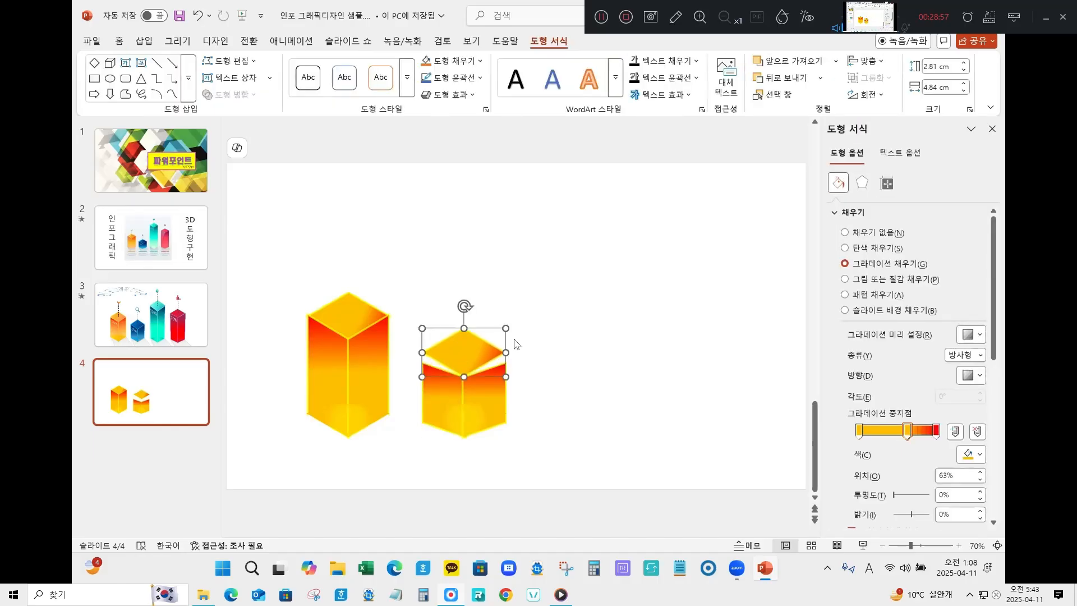
{"action": "left_click", "coordinate": [543, 375]}
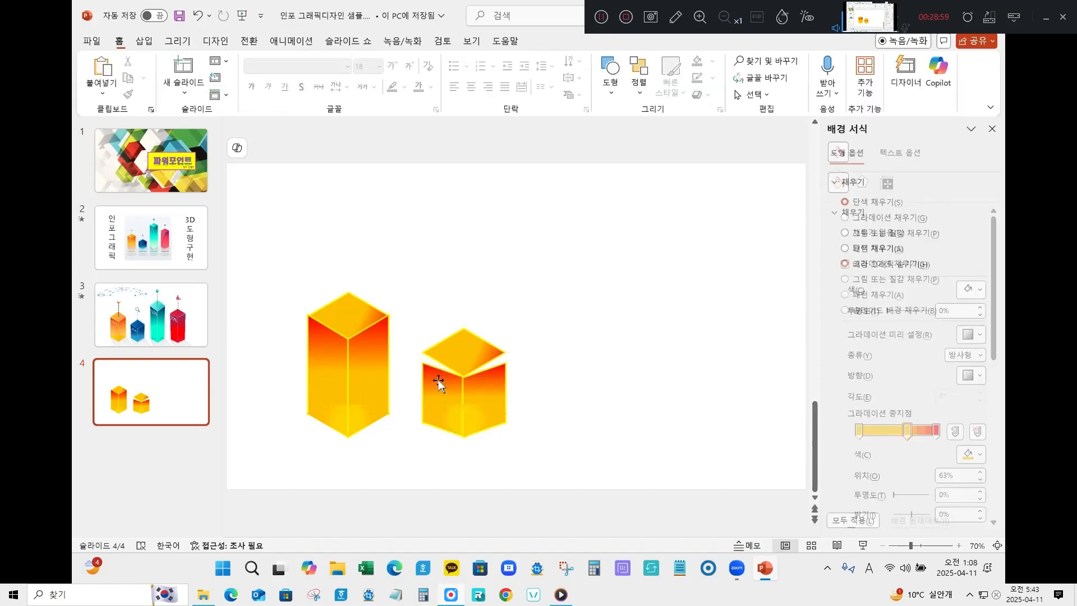
Step: Edit the points of the copied bar's left face, raising its upper outer corner to the top diamond's left corner
{"action": "left_click", "coordinate": [452, 392]}
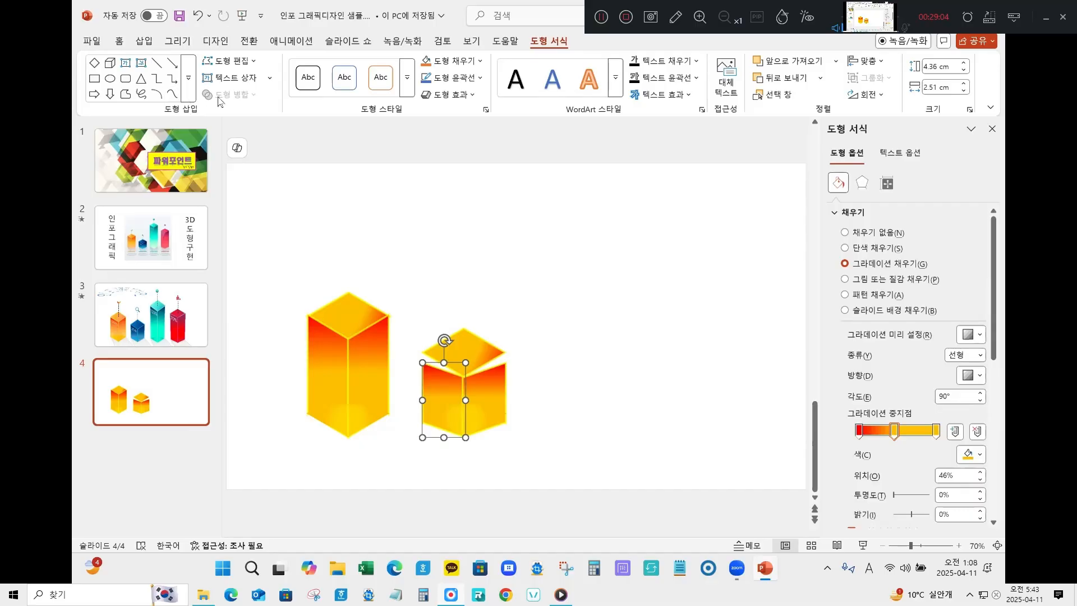
{"action": "left_click", "coordinate": [229, 61]}
{"action": "left_click", "coordinate": [229, 101]}
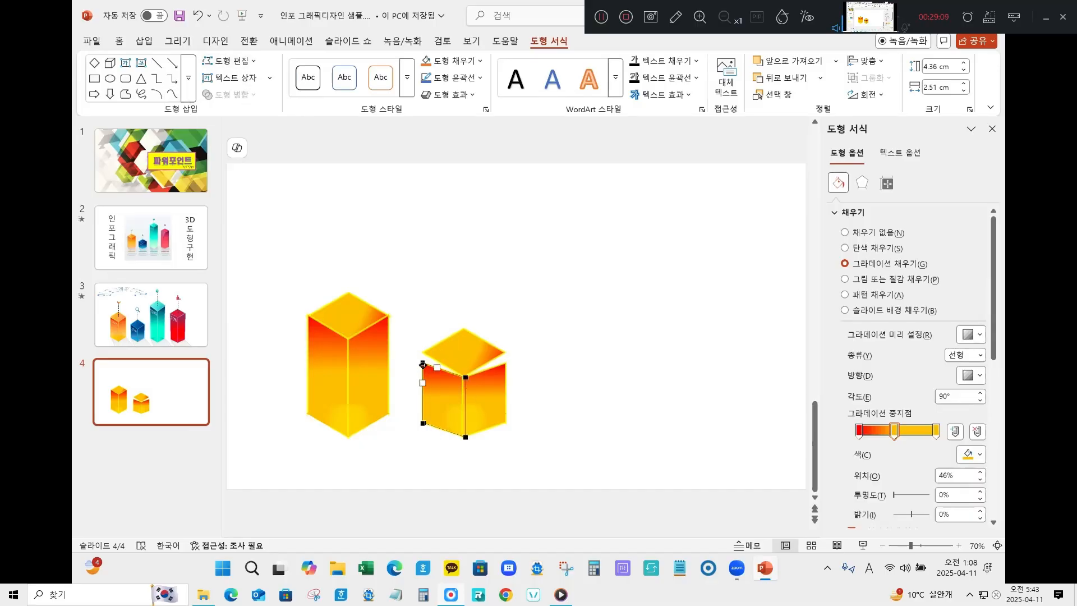
{"action": "left_click_drag", "start_coordinate": [423, 364], "coordinate": [424, 357]}
Step: Edit the points of the copied bar's right face, raising its upper outer corner to the top diamond's right corner
{"action": "left_click", "coordinate": [498, 386]}
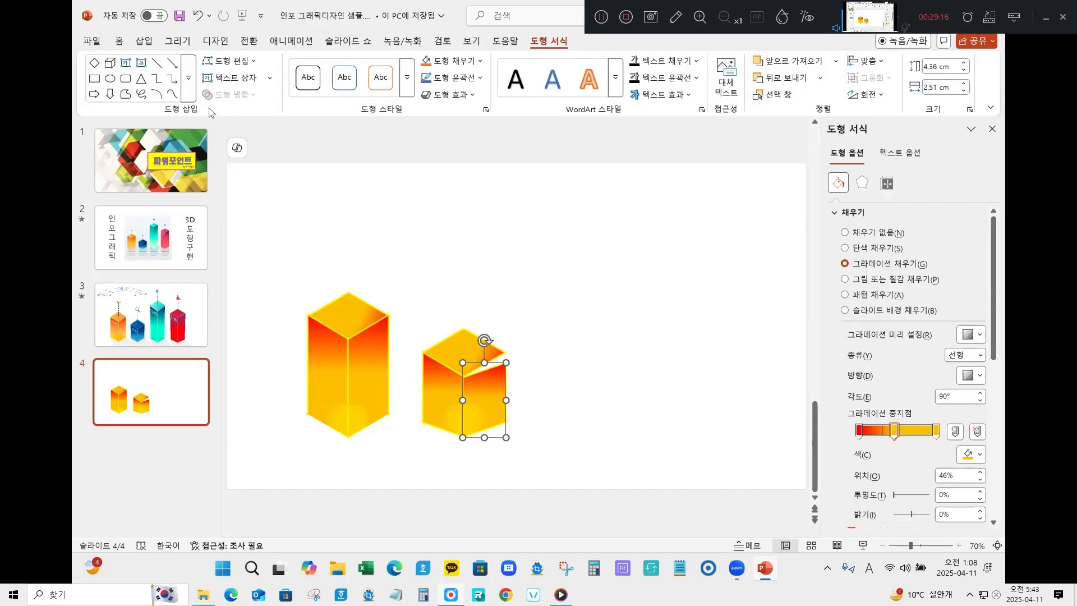
{"action": "left_click", "coordinate": [228, 60]}
{"action": "left_click", "coordinate": [240, 101]}
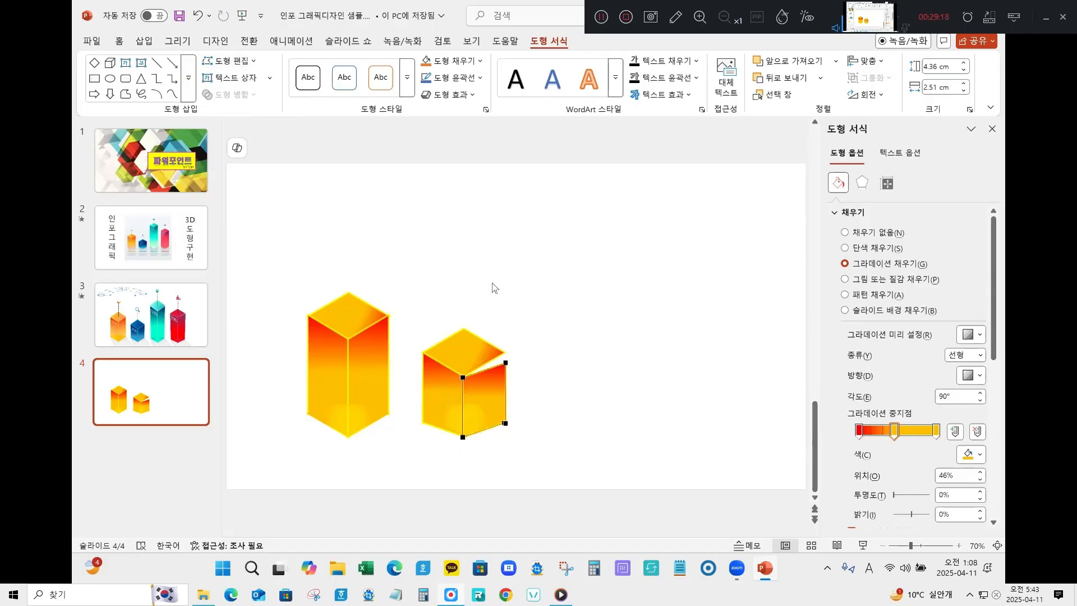
{"action": "left_click_drag", "start_coordinate": [506, 366], "coordinate": [506, 354]}
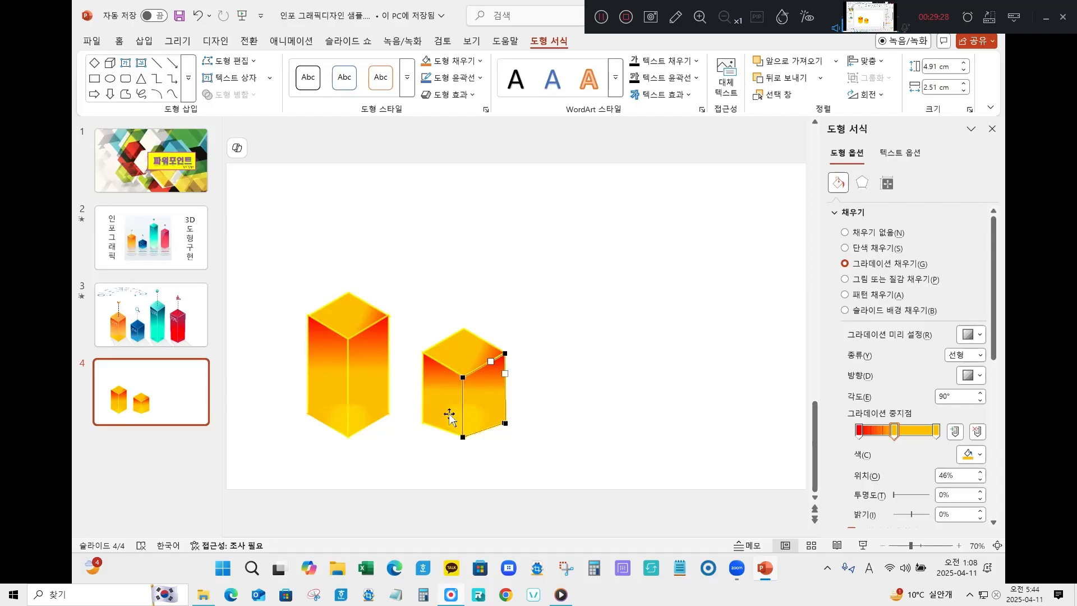
Step: Raise the right face's lower outer corner to the base shape's edge and fine-tune the point to straighten the side
{"action": "left_click", "coordinate": [506, 424]}
{"action": "left_click", "coordinate": [504, 422]}
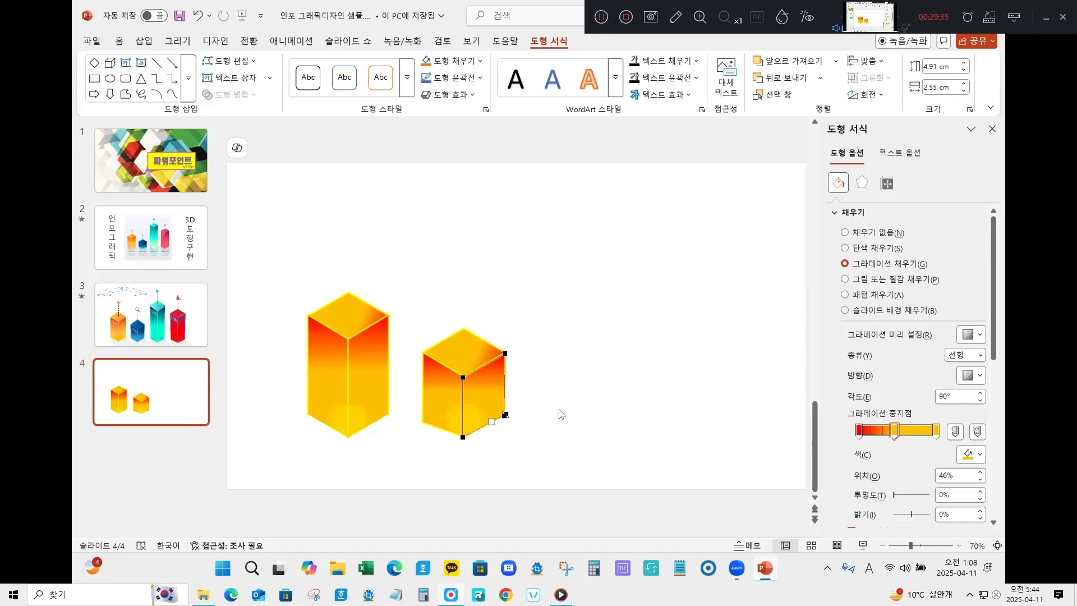
{"action": "left_click", "coordinate": [483, 438]}
{"action": "left_click", "coordinate": [494, 419]}
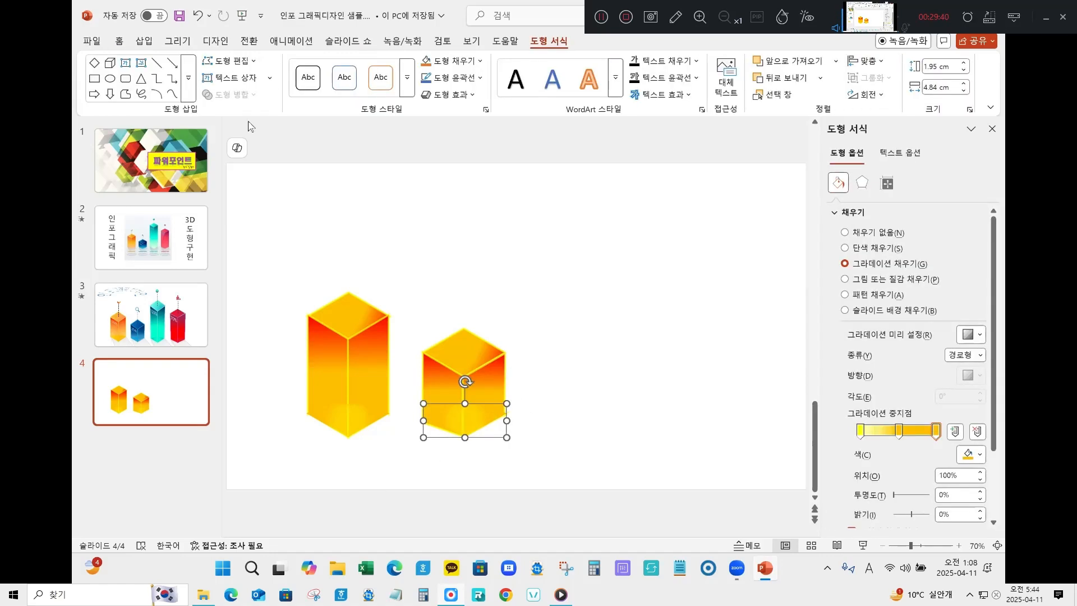
{"action": "left_click", "coordinate": [557, 435]}
{"action": "left_click", "coordinate": [501, 394]}
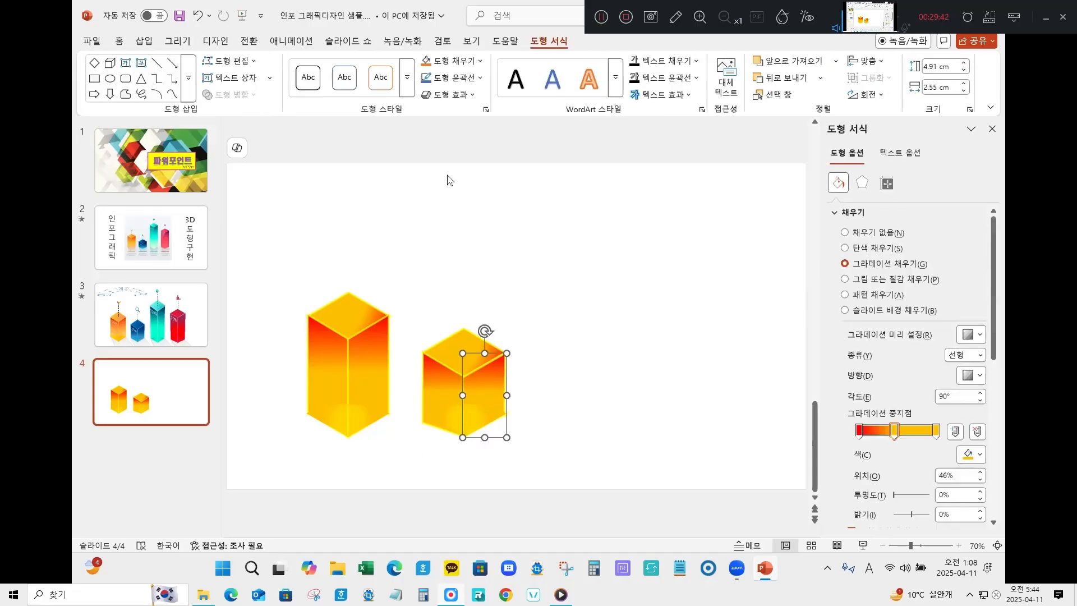
{"action": "left_click", "coordinate": [229, 61]}
{"action": "left_click", "coordinate": [239, 100]}
{"action": "left_click_drag", "start_coordinate": [507, 415], "coordinate": [505, 414]}
{"action": "left_click", "coordinate": [571, 387]}
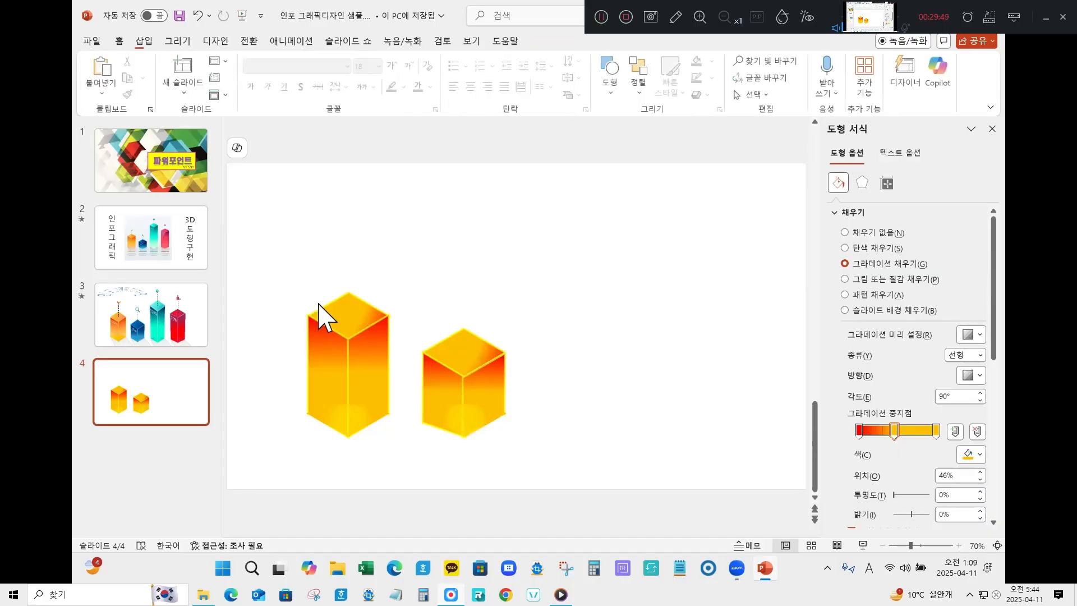
Step: Edit the points of the copied bar's left face, raising its lower outer corner to match the base shape's edge
{"action": "left_click", "coordinate": [430, 393]}
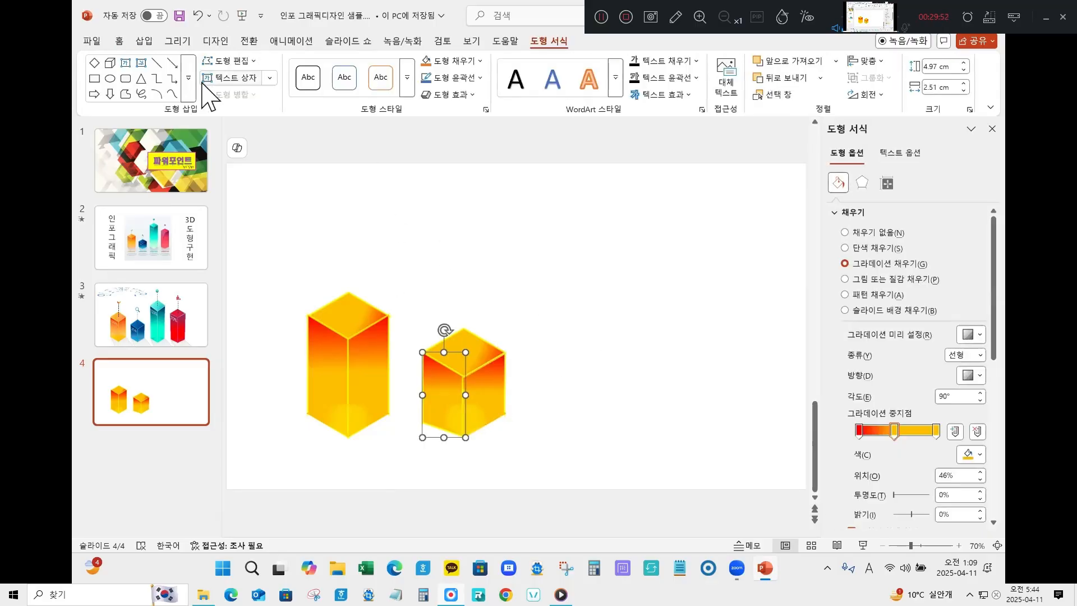
{"action": "left_click", "coordinate": [230, 61]}
{"action": "left_click", "coordinate": [239, 100]}
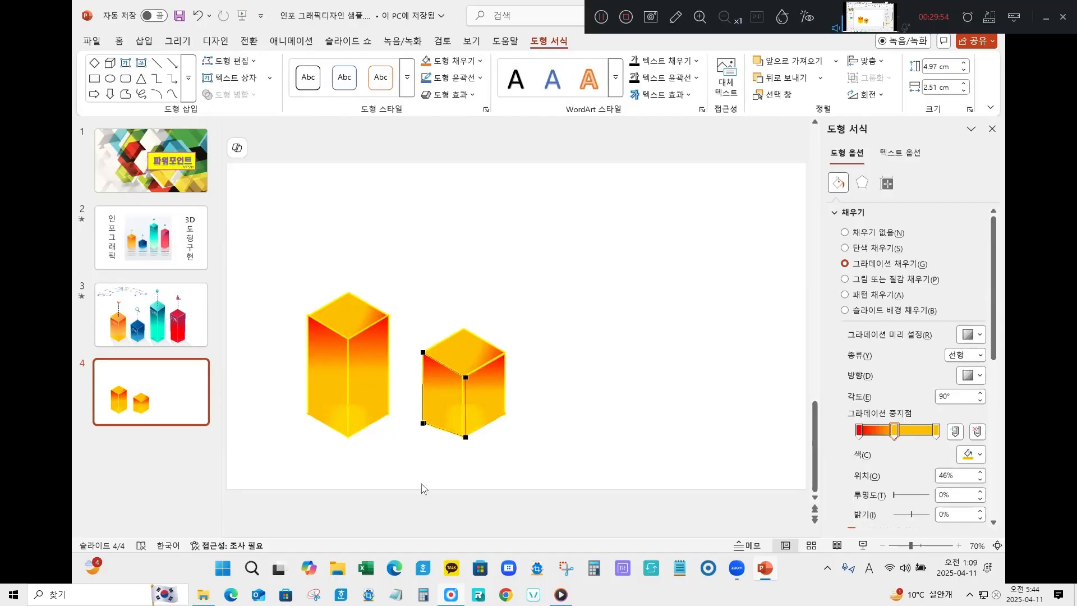
{"action": "left_click", "coordinate": [423, 422]}
{"action": "left_click", "coordinate": [416, 423]}
{"action": "left_click", "coordinate": [424, 420]}
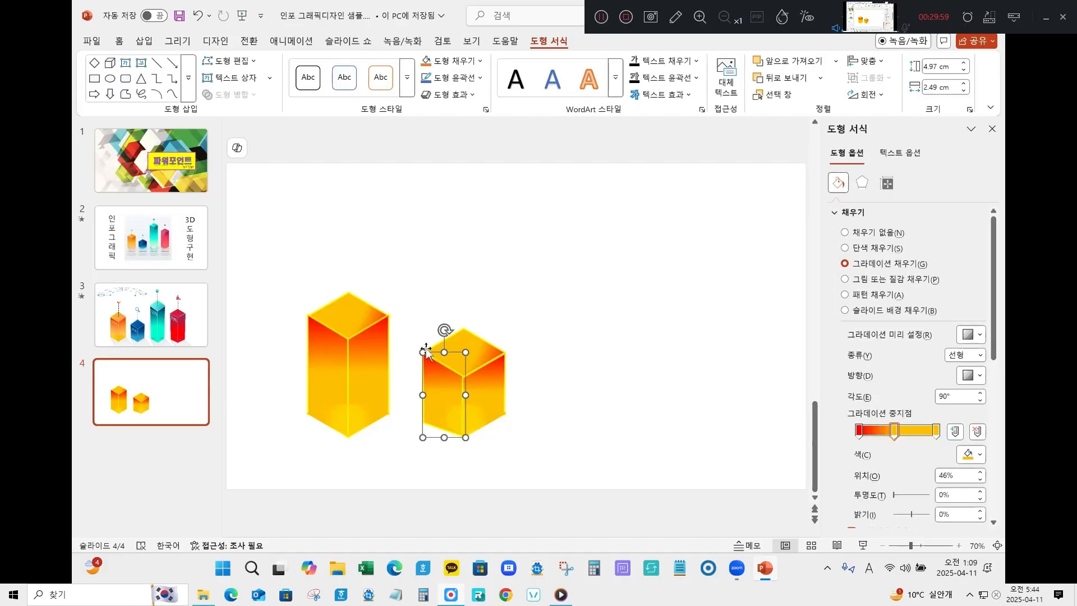
{"action": "left_click", "coordinate": [235, 62]}
{"action": "left_click", "coordinate": [242, 101]}
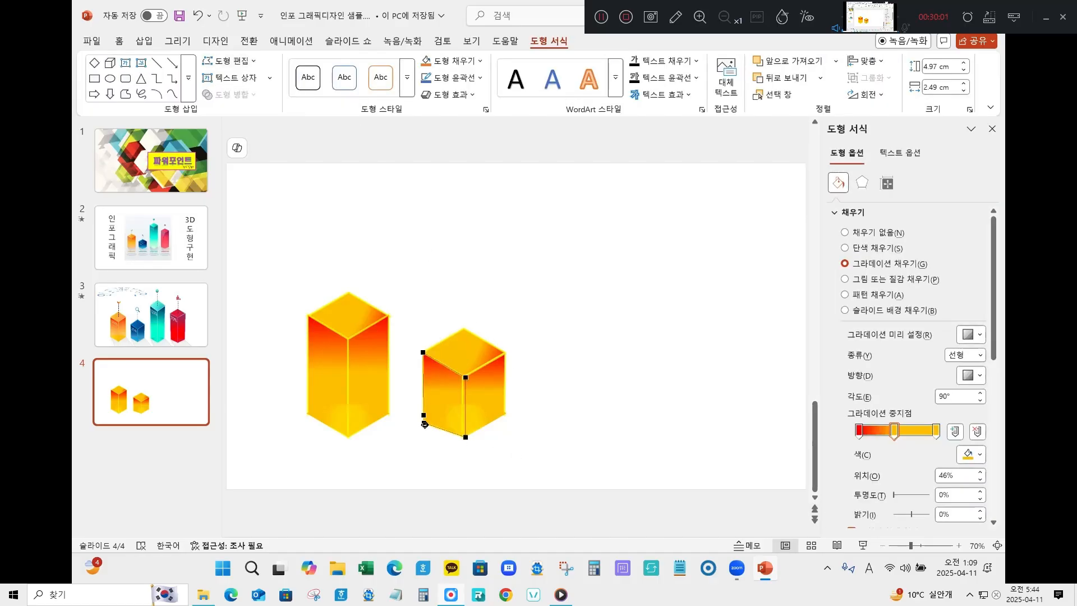
{"action": "left_click", "coordinate": [424, 421]}
{"action": "left_click", "coordinate": [583, 402]}
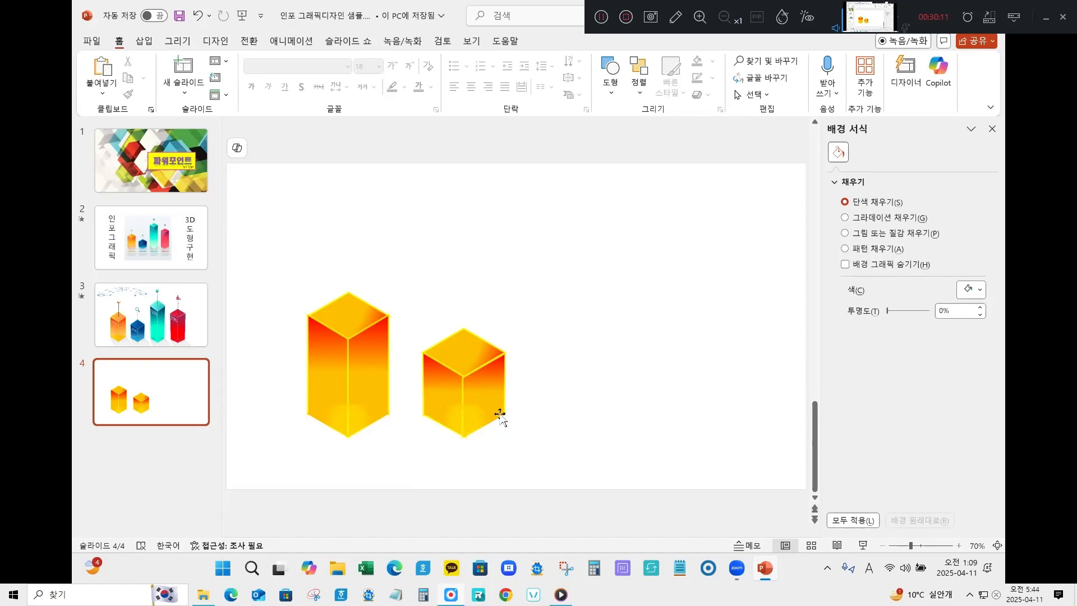
Step: Recolor the copied bar's top diamond gradient with blue for the first stop and dark blue for the middle and last stops
{"action": "left_click", "coordinate": [476, 419]}
{"action": "left_click", "coordinate": [466, 339]}
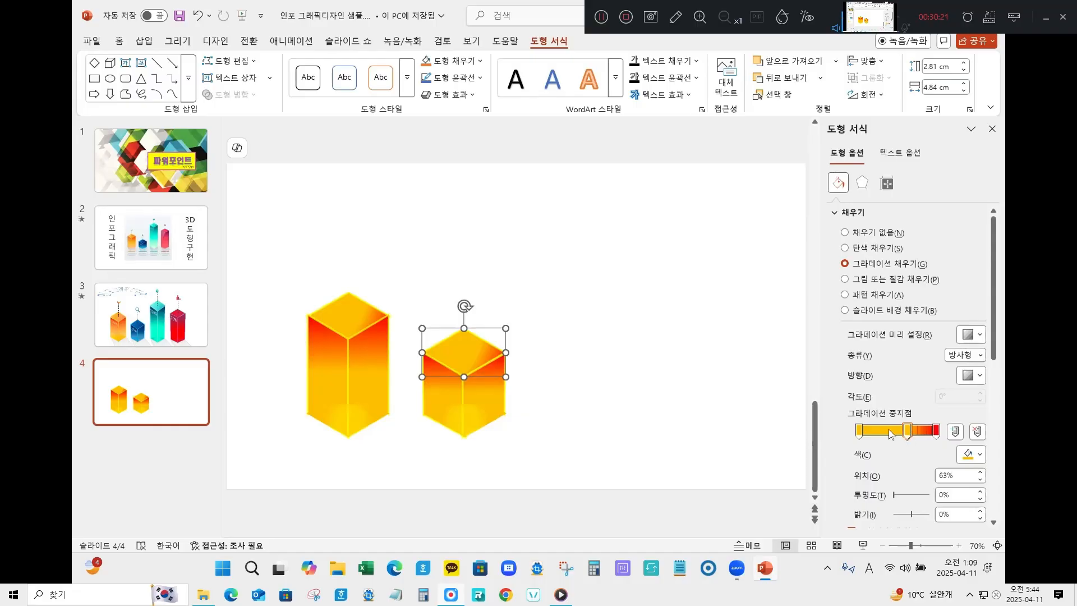
{"action": "left_click", "coordinate": [859, 431]}
{"action": "left_click", "coordinate": [972, 454]}
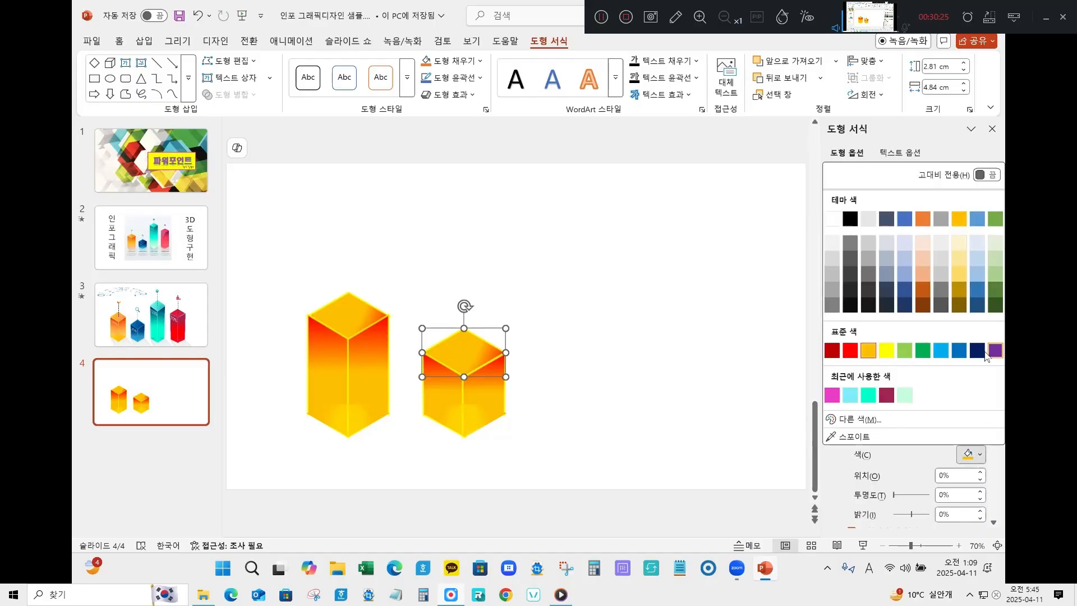
{"action": "left_click", "coordinate": [958, 358]}
{"action": "left_click", "coordinate": [908, 431]}
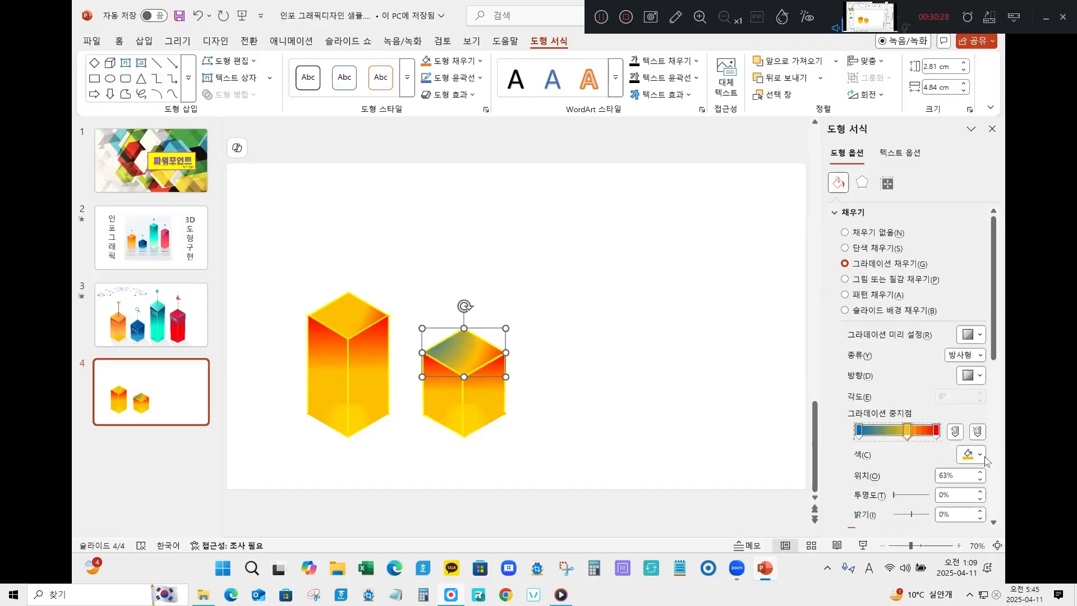
{"action": "left_click", "coordinate": [981, 455]}
{"action": "left_click", "coordinate": [981, 358]}
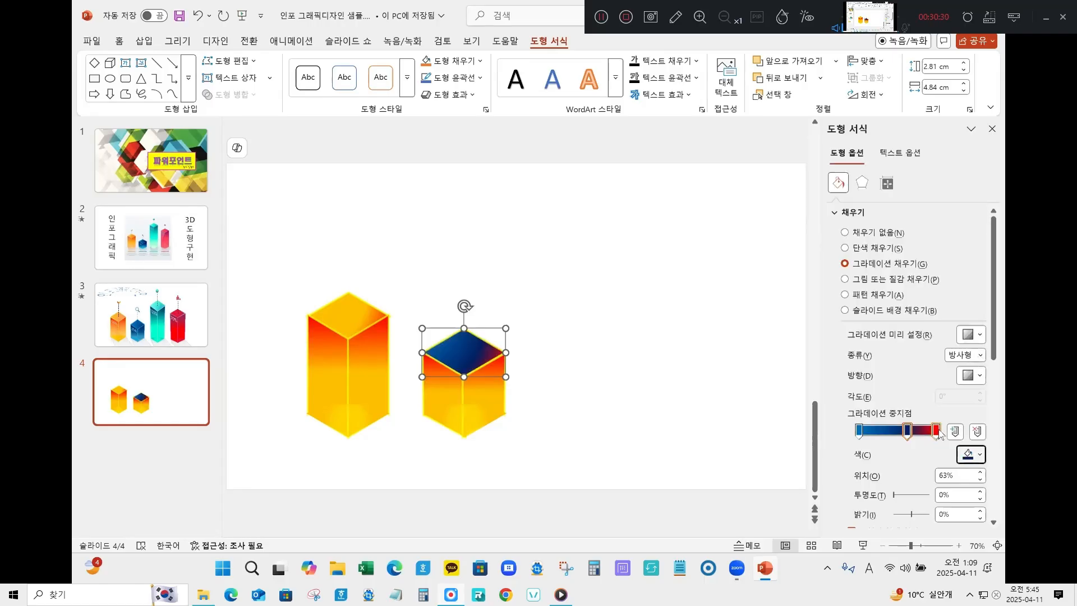
{"action": "left_click", "coordinate": [936, 430]}
{"action": "left_click", "coordinate": [973, 454]}
{"action": "left_click", "coordinate": [977, 352]}
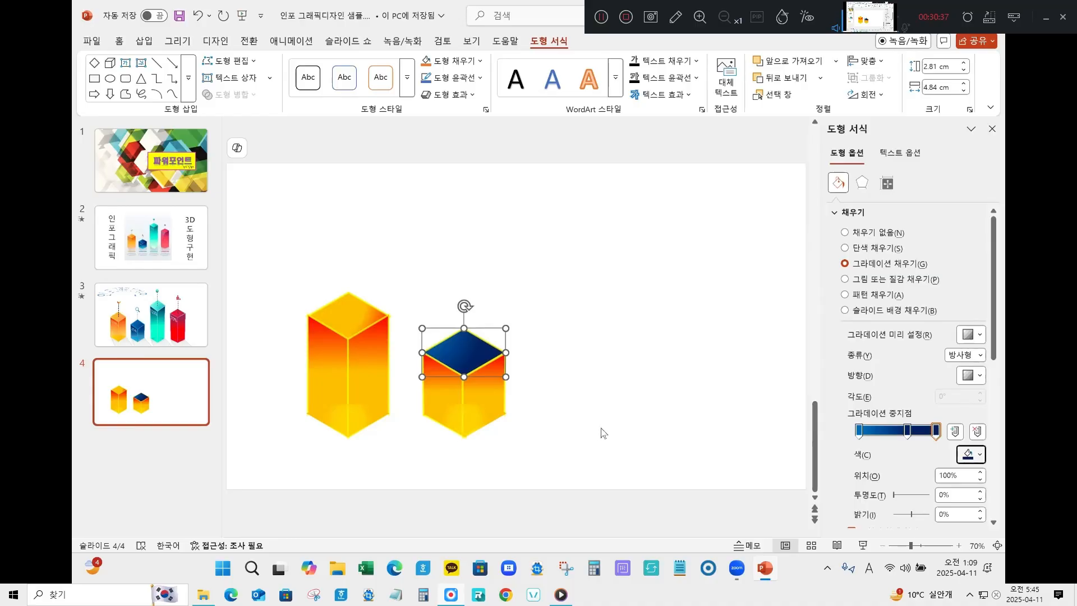
Step: Select both side faces of the copied bar and set their first gradient stop to dark blue
{"action": "left_click", "coordinate": [446, 410]}
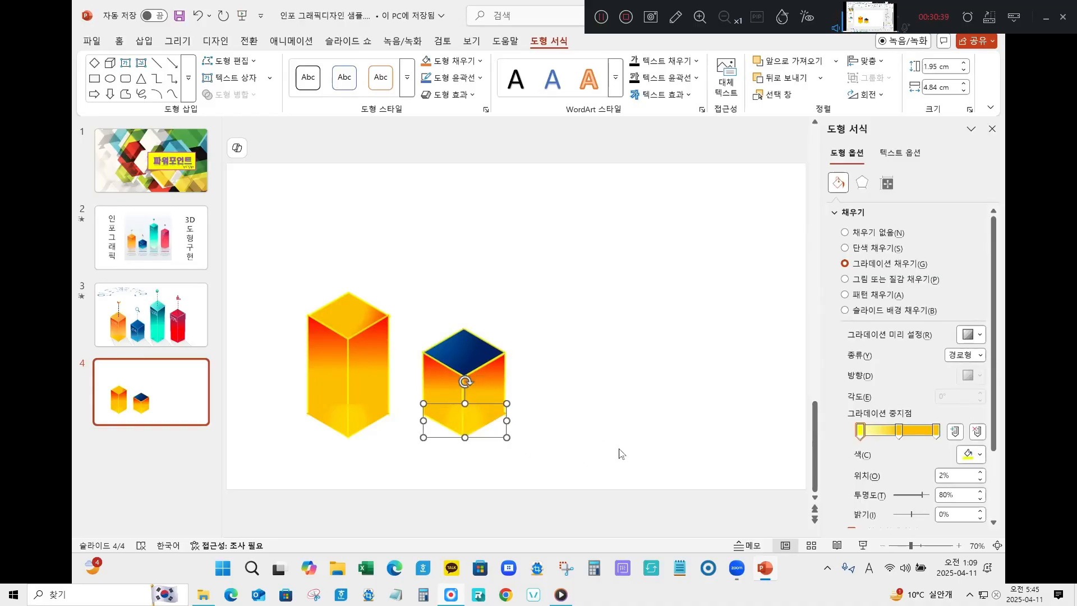
{"action": "left_click", "coordinate": [445, 387]}
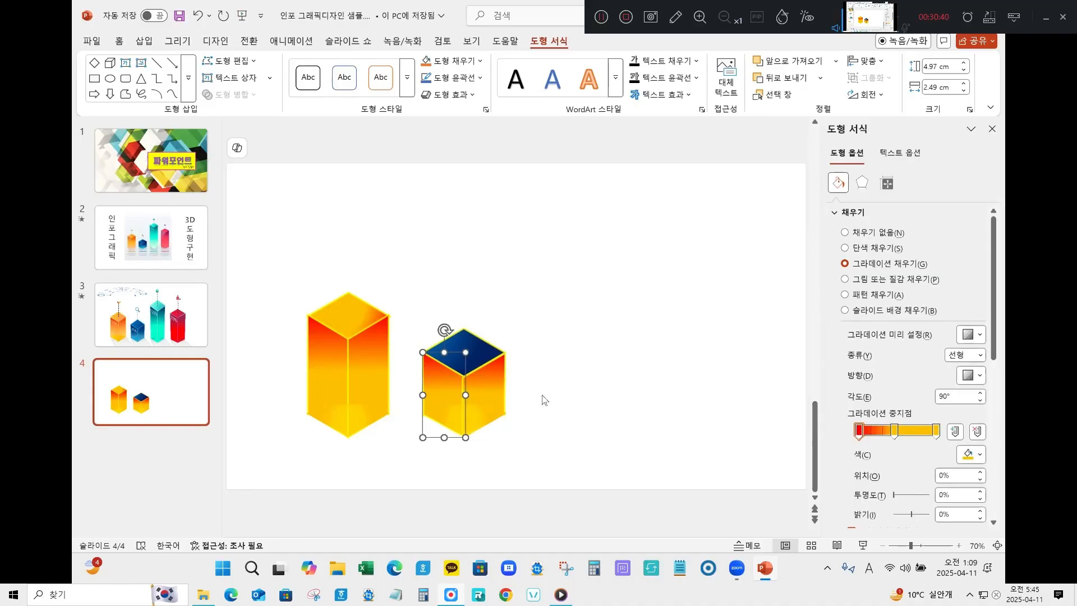
{"action": "left_click", "coordinate": [492, 387], "text": "shift"}
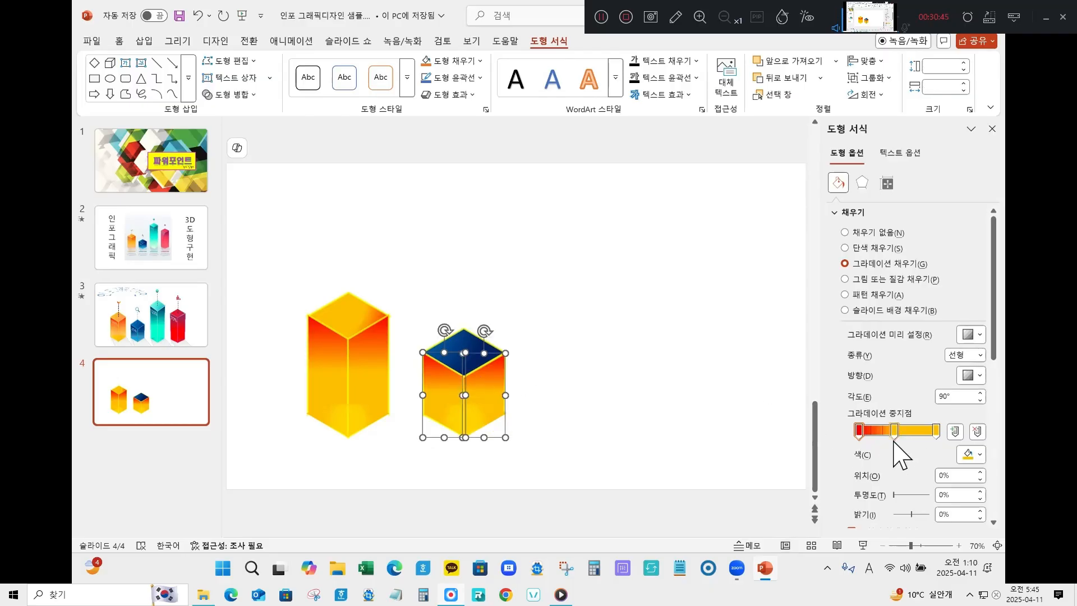
{"action": "left_click", "coordinate": [859, 432]}
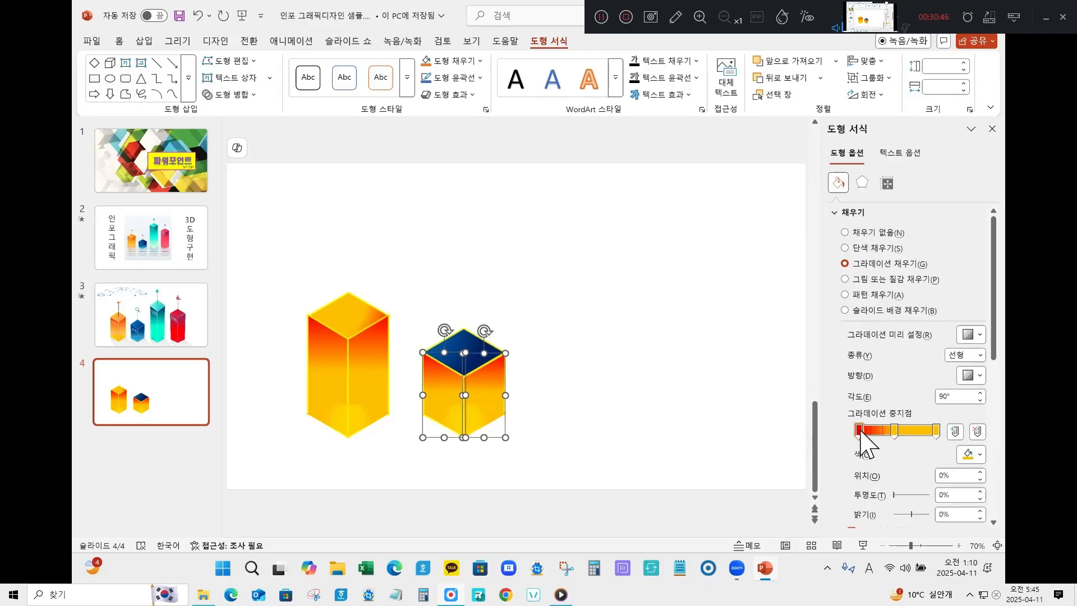
{"action": "left_click", "coordinate": [960, 455]}
{"action": "left_click", "coordinate": [952, 349]}
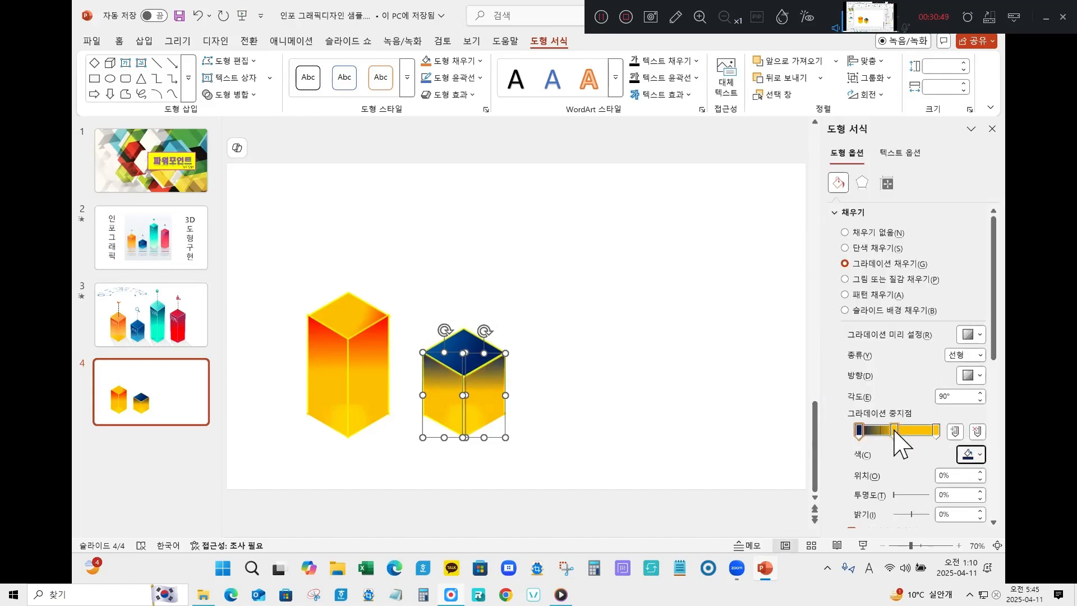
Step: Set the middle and last gradient stops of the copied bar's two side faces to blue
{"action": "left_click", "coordinate": [895, 430]}
{"action": "left_click", "coordinate": [967, 455]}
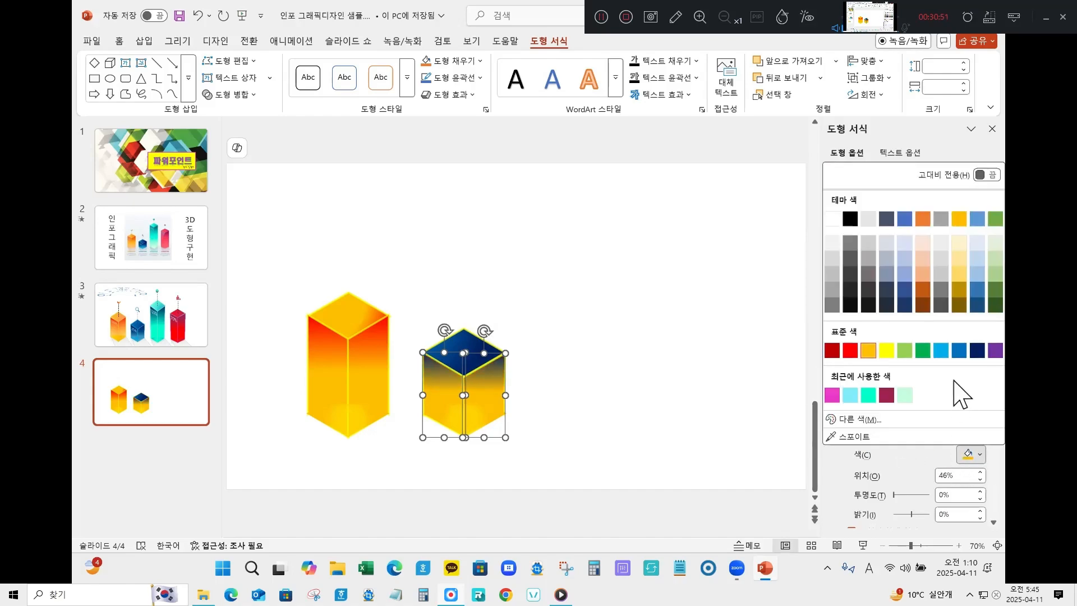
{"action": "left_click", "coordinate": [957, 352]}
{"action": "left_click", "coordinate": [943, 433]}
{"action": "left_click", "coordinate": [961, 455]}
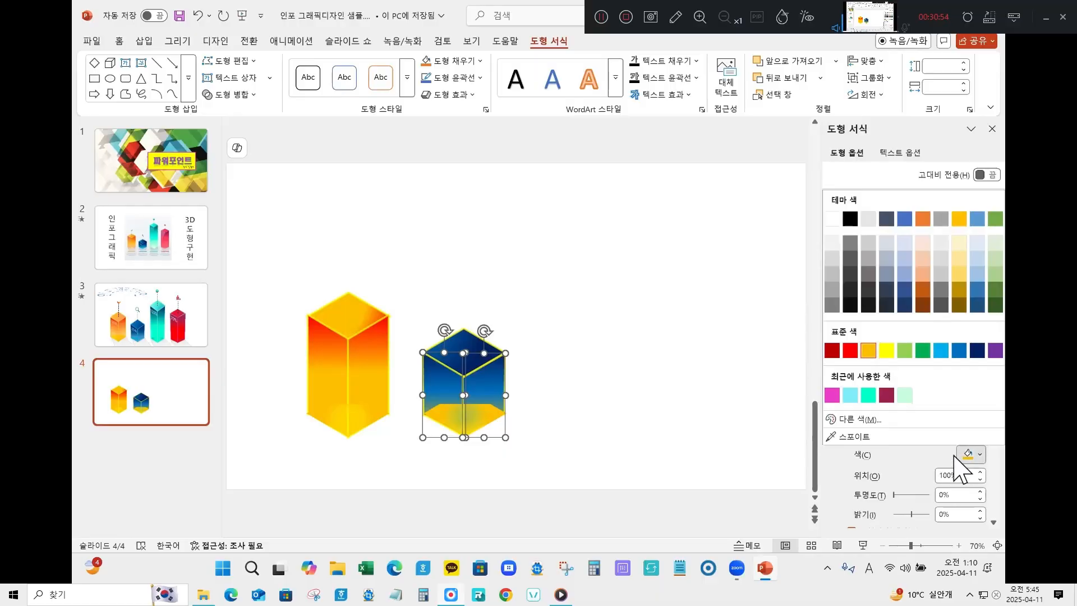
{"action": "left_click", "coordinate": [958, 351]}
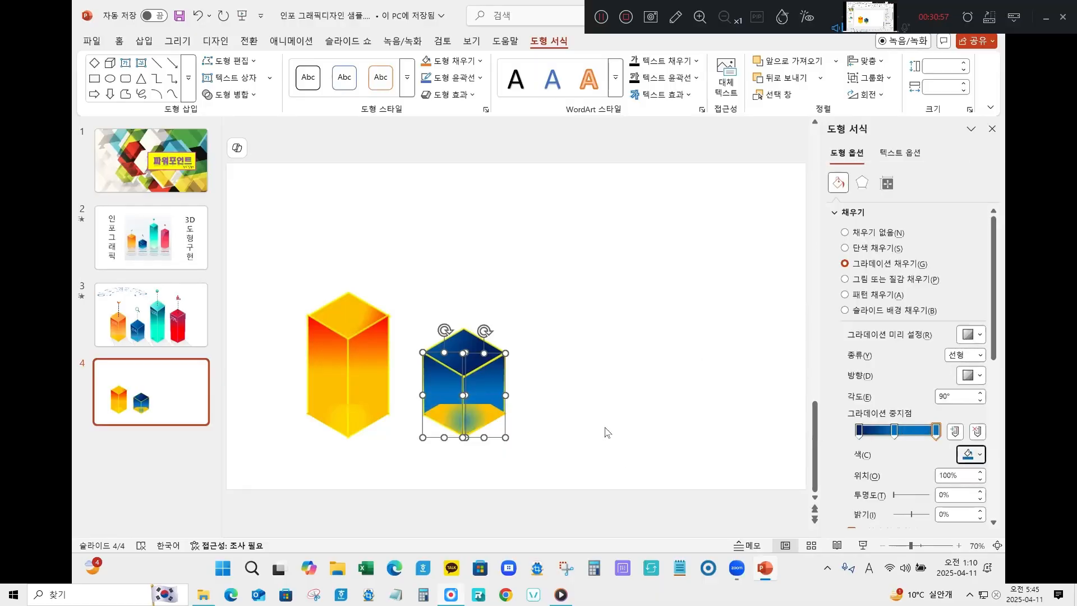
{"action": "left_click", "coordinate": [572, 414]}
Step: Recolor the copied bar's base shape gradient with light blue for the first stop and blue for the middle and last stops
{"action": "left_click", "coordinate": [488, 418]}
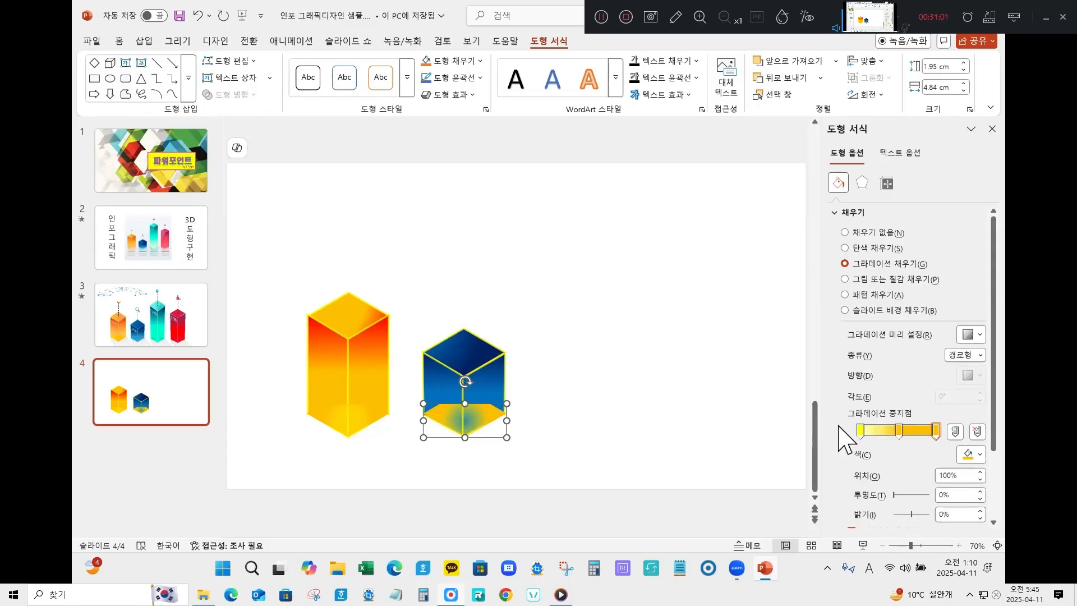
{"action": "left_click", "coordinate": [860, 431]}
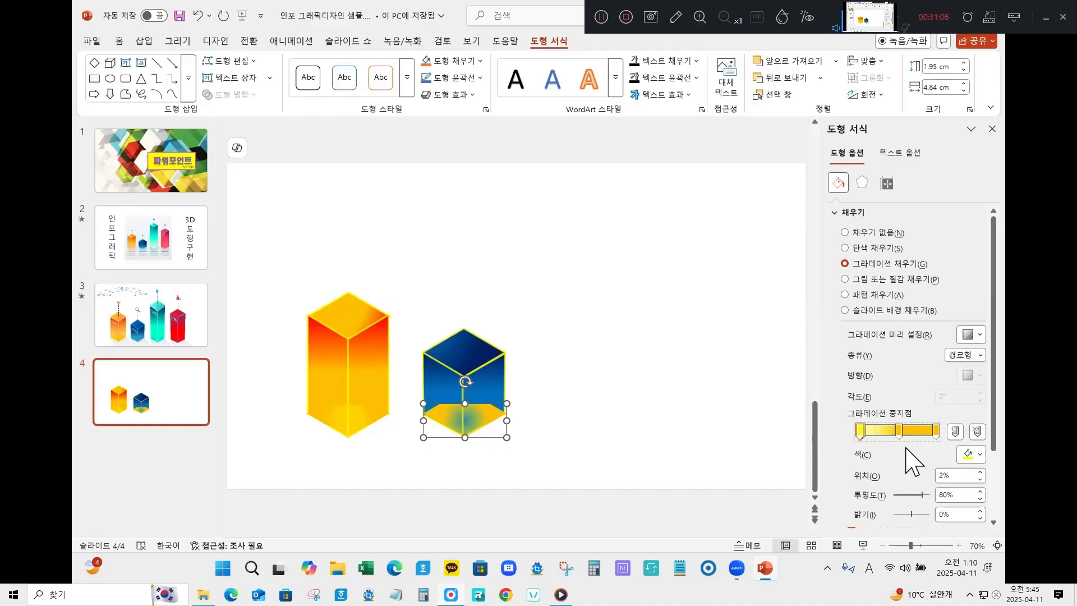
{"action": "left_click", "coordinate": [960, 455]}
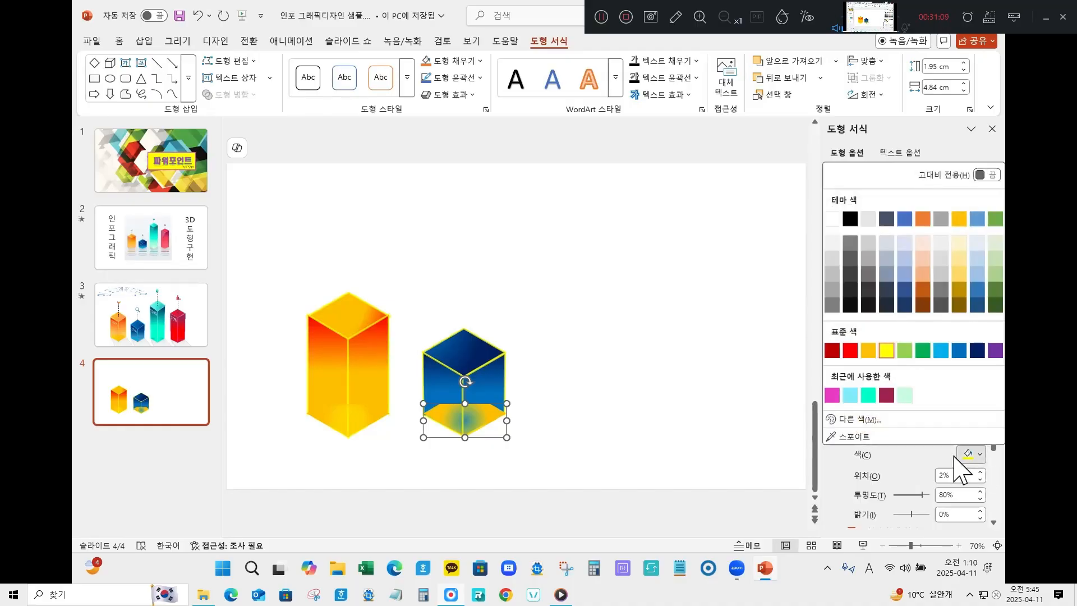
{"action": "left_click", "coordinate": [949, 375]}
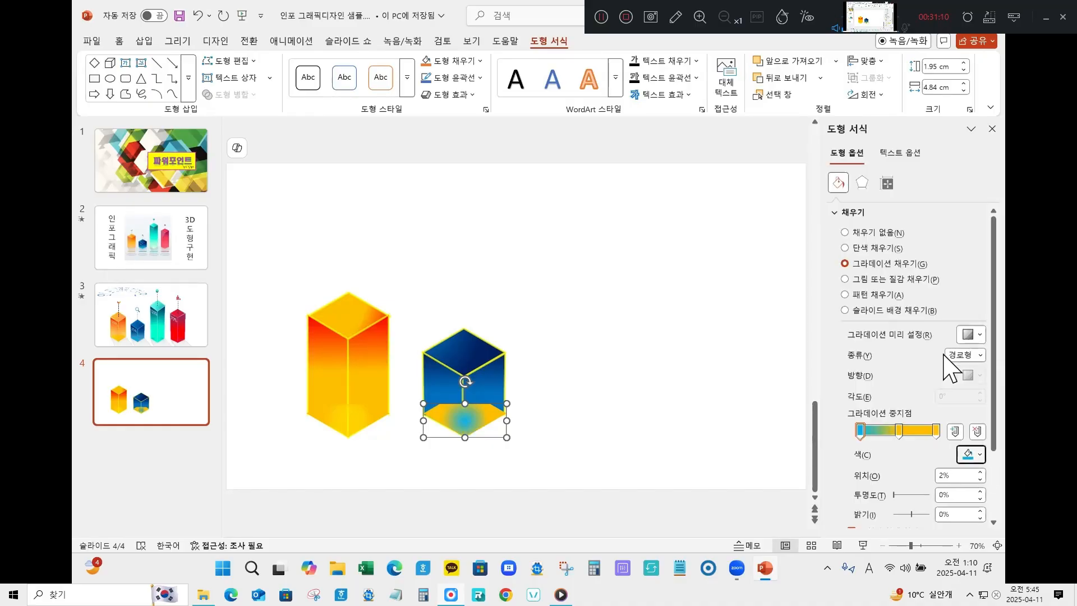
{"action": "left_click", "coordinate": [899, 430]}
{"action": "left_click", "coordinate": [961, 455]}
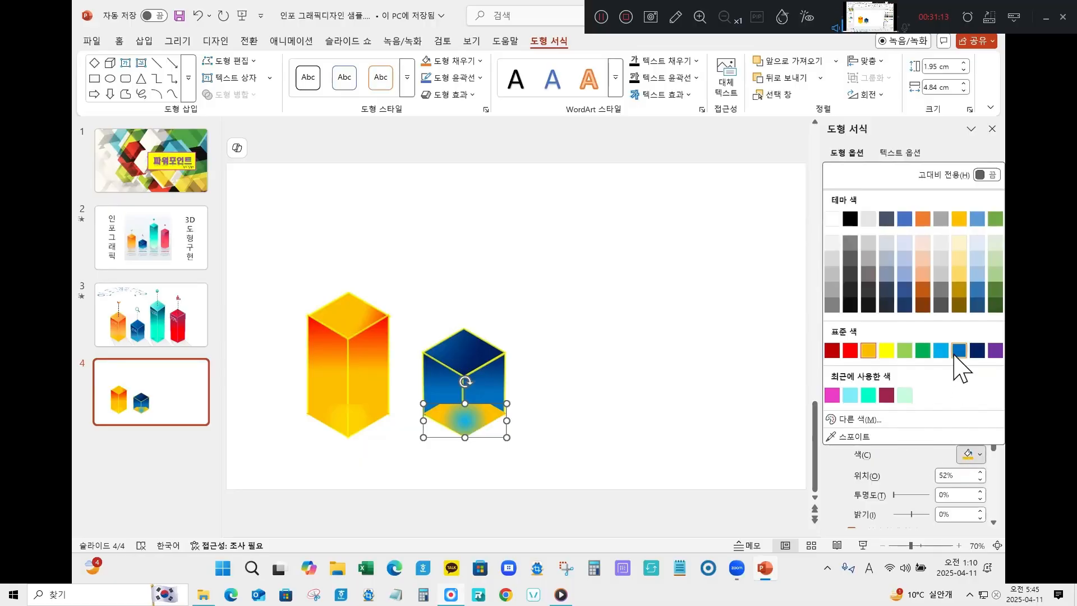
{"action": "left_click", "coordinate": [960, 350]}
{"action": "left_click", "coordinate": [936, 431]}
{"action": "left_click", "coordinate": [968, 455]}
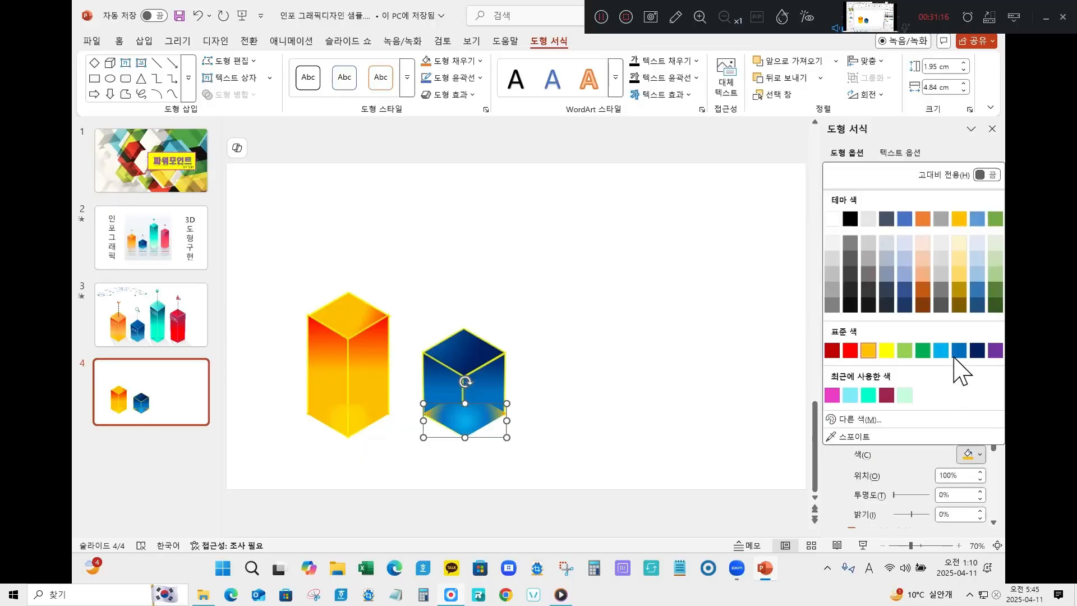
{"action": "left_click", "coordinate": [961, 352]}
{"action": "left_click", "coordinate": [427, 467]}
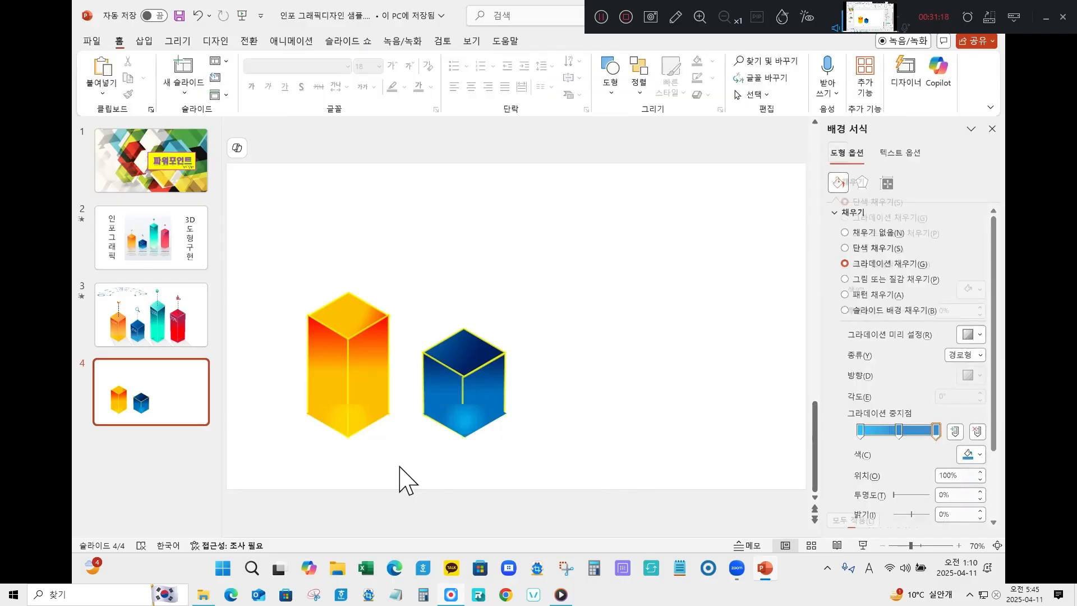
Step: Set the transparency of the base shape's first gradient stop to 80%
{"action": "left_click", "coordinate": [496, 414]}
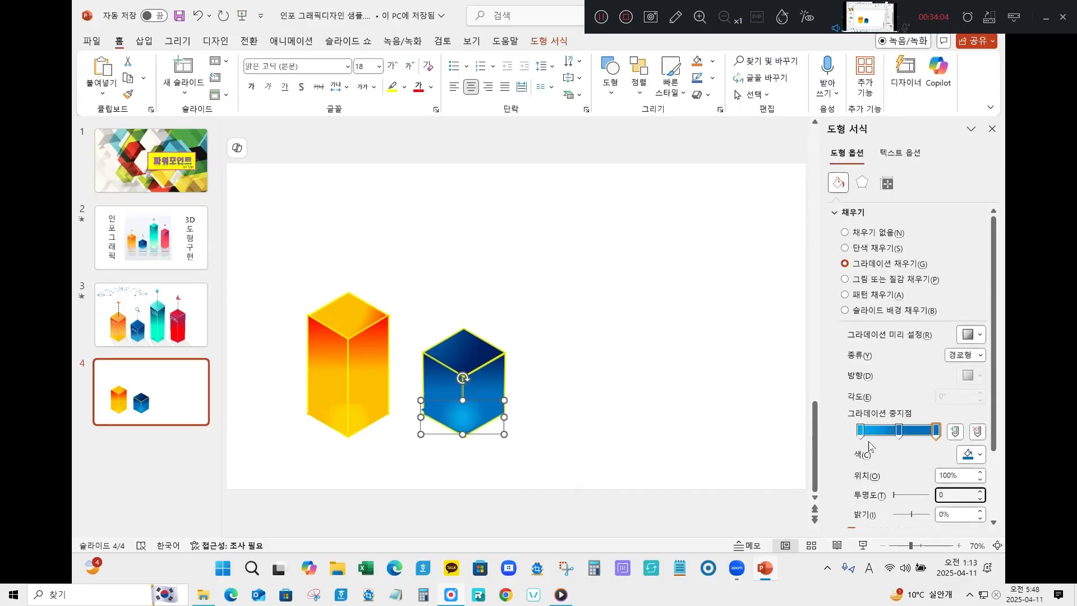
{"action": "double_click", "coordinate": [946, 495]}
{"action": "type", "text": "80"}
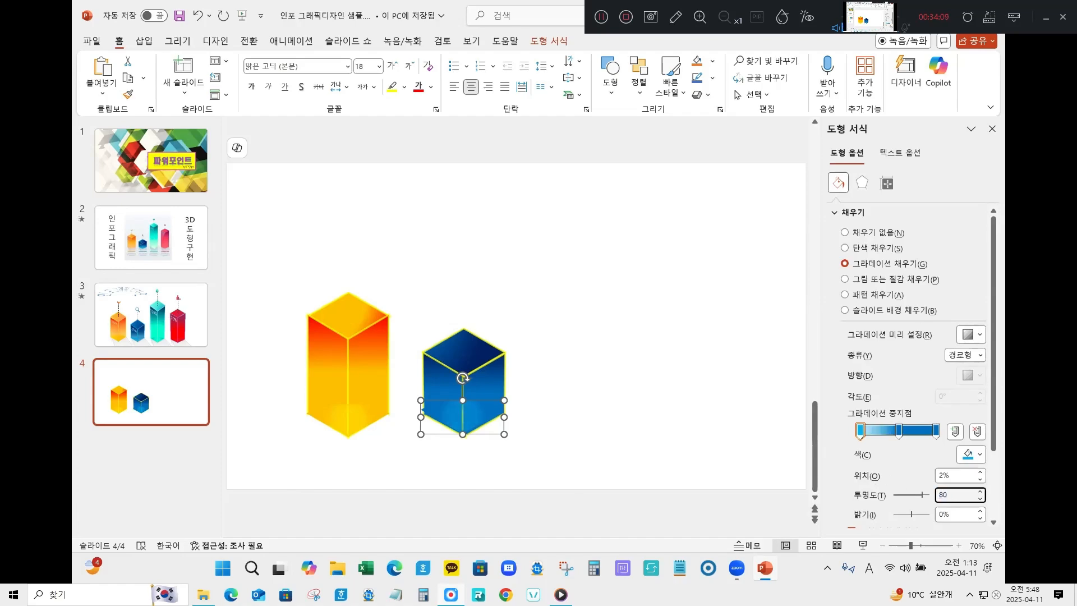
{"action": "left_click", "coordinate": [685, 411]}
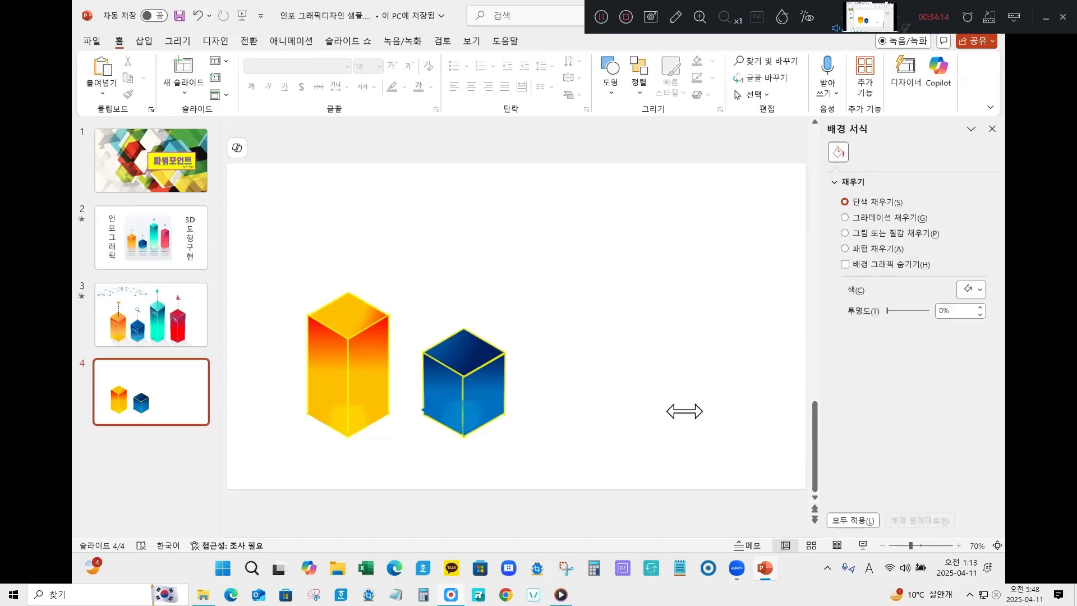
Step: Nudge the blue bar's base shape into alignment with the lower edges of its side faces
{"action": "left_click", "coordinate": [474, 423]}
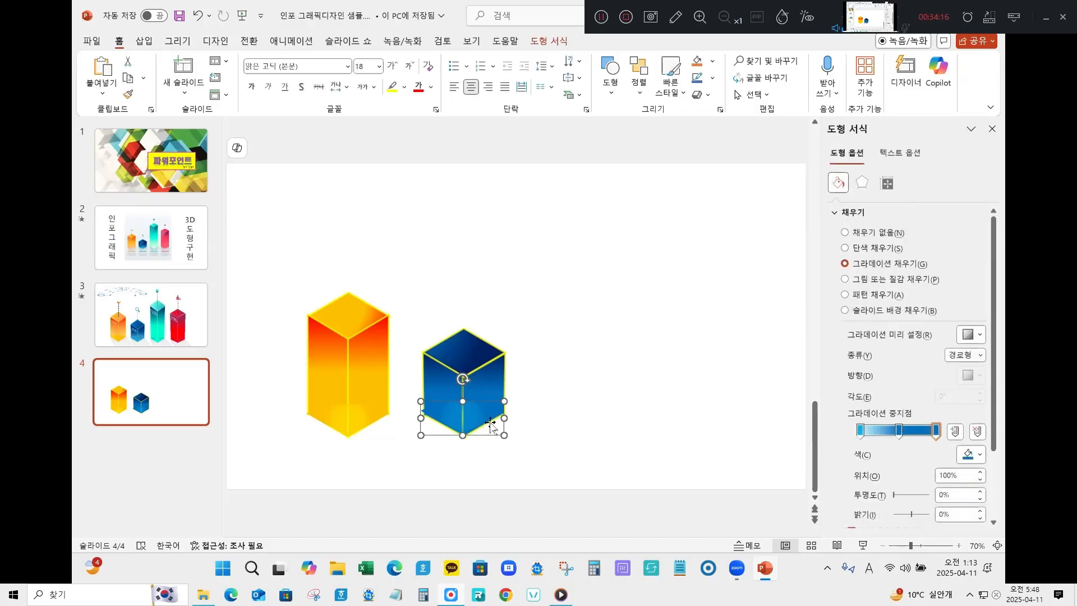
{"action": "left_click_drag", "start_coordinate": [478, 425], "coordinate": [476, 424]}
{"action": "left_click", "coordinate": [593, 334]}
Step: Give the blue bar's top diamond a solid light blue outline with 50% transparency
{"action": "left_click", "coordinate": [473, 361]}
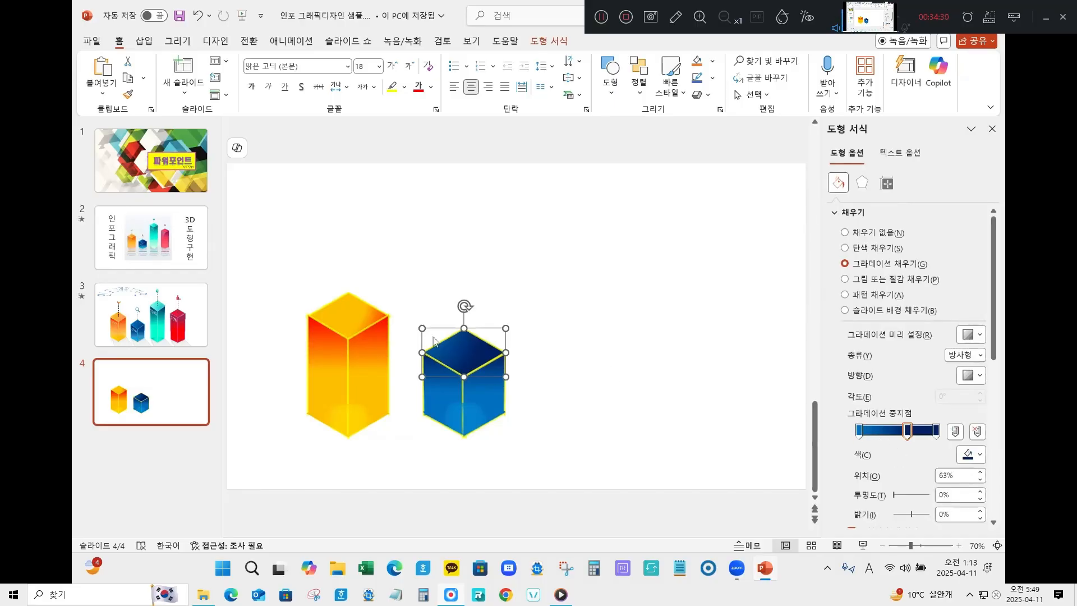
{"action": "left_click", "coordinate": [853, 213]}
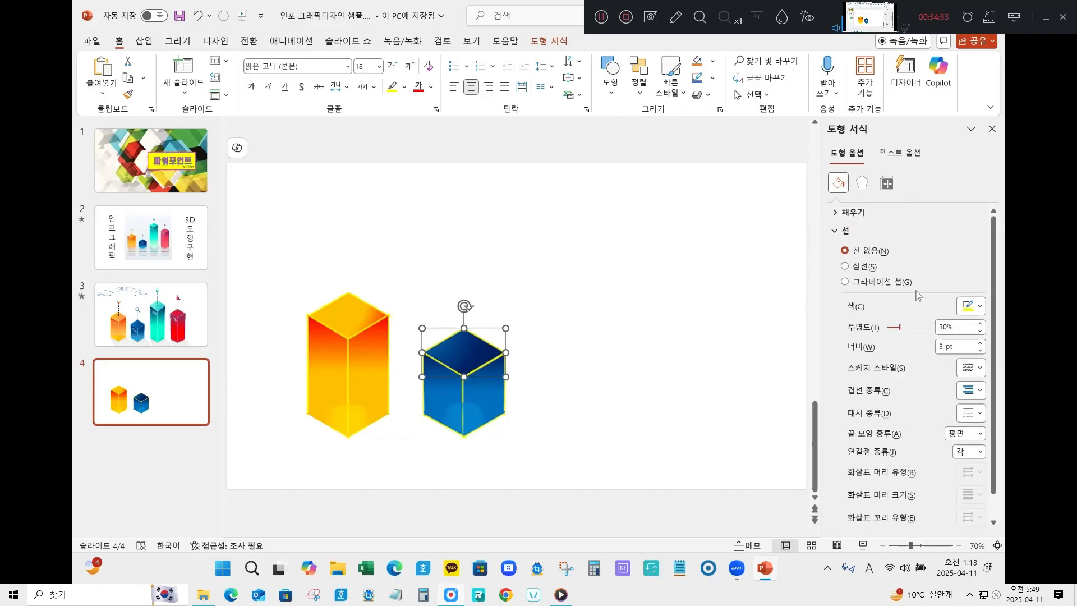
{"action": "left_click", "coordinate": [863, 268]}
{"action": "left_click", "coordinate": [979, 308]}
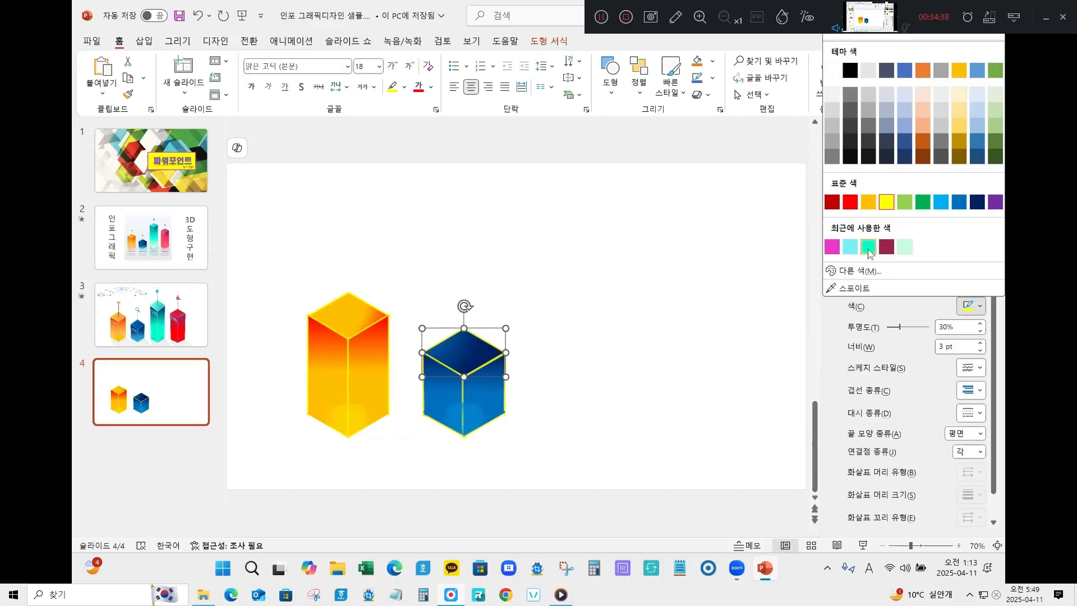
{"action": "left_click", "coordinate": [941, 202]}
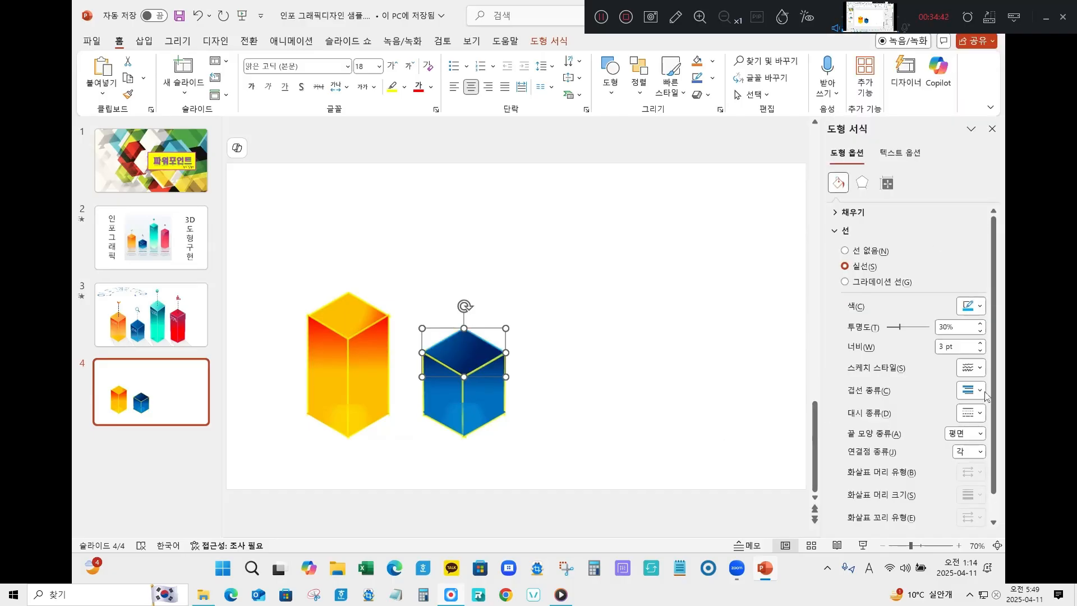
{"action": "double_click", "coordinate": [947, 327]}
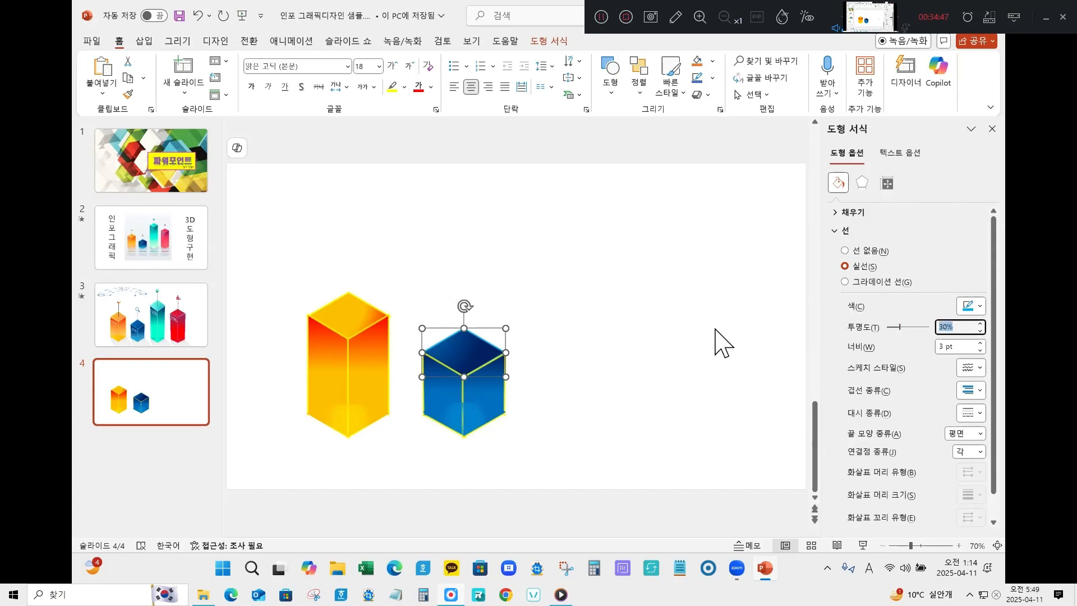
{"action": "type", "text": "50"}
Step: Select both side faces of the blue bar and set their outlines to light blue with 50% transparency
{"action": "left_click", "coordinate": [442, 405]}
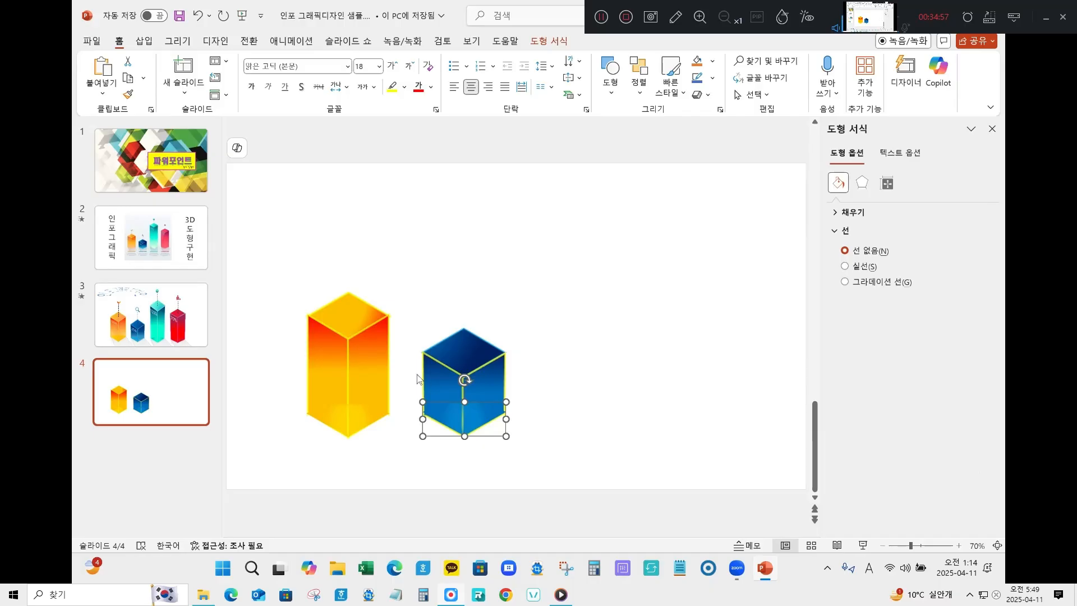
{"action": "left_click", "coordinate": [454, 382]}
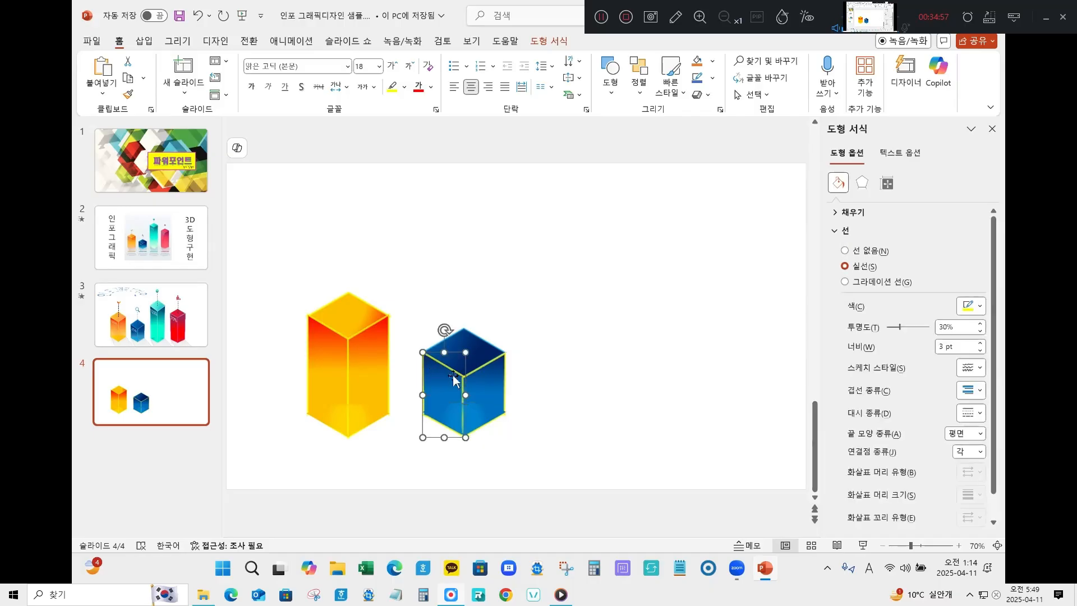
{"action": "left_click", "coordinate": [490, 372], "text": "shift"}
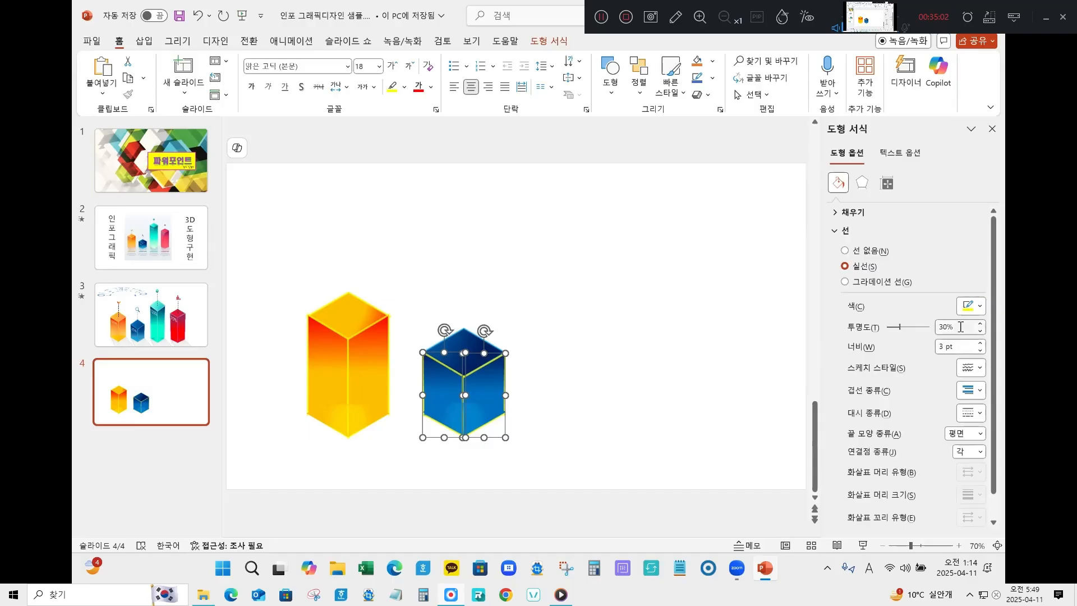
{"action": "left_click", "coordinate": [969, 306]}
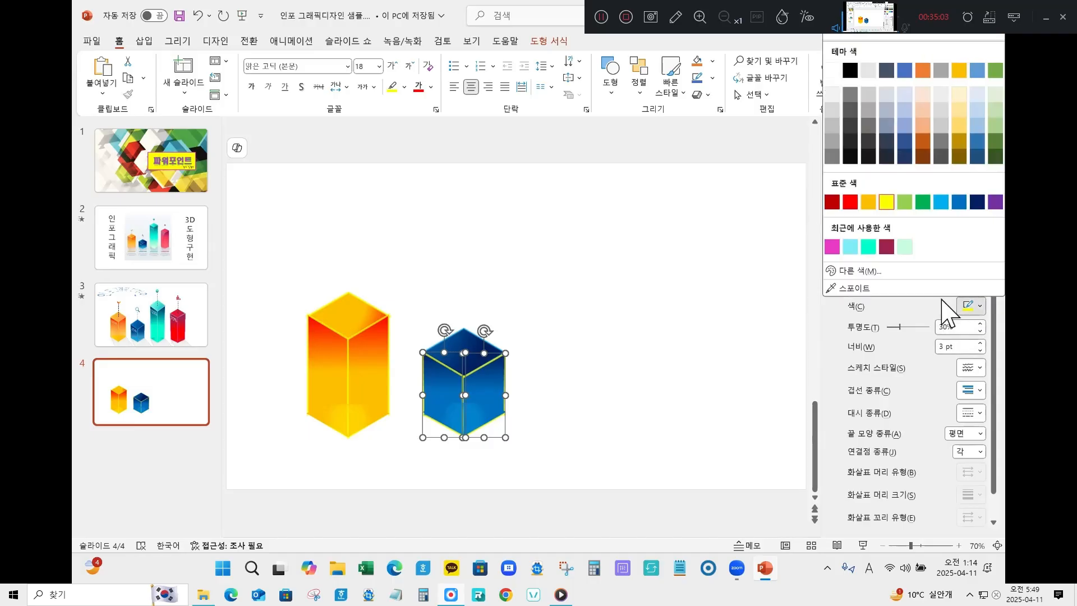
{"action": "left_click", "coordinate": [947, 201]}
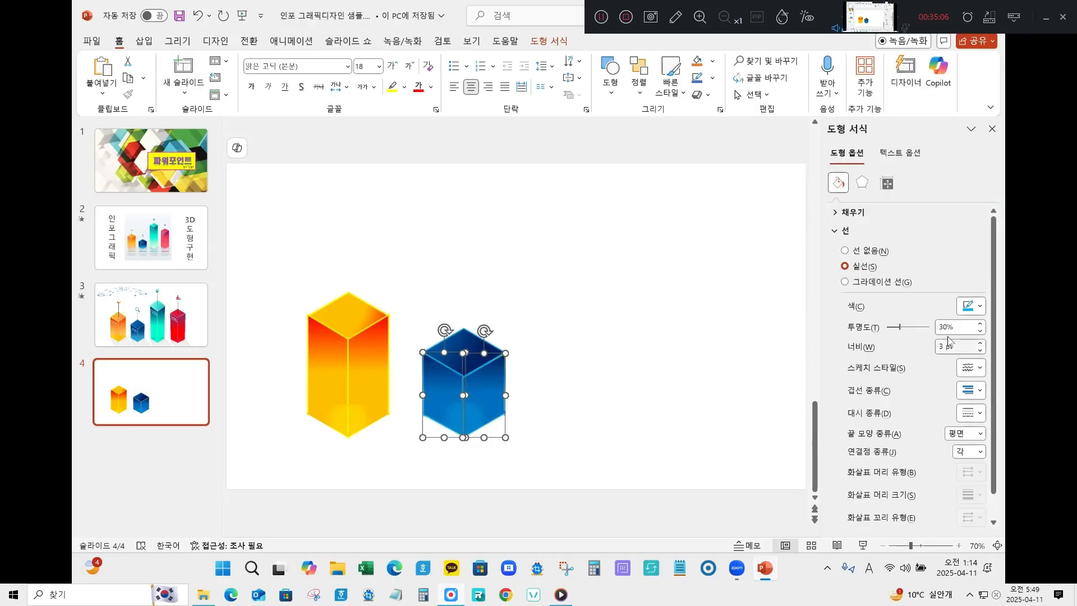
{"action": "left_click", "coordinate": [965, 330]}
{"action": "type", "text": "50"}
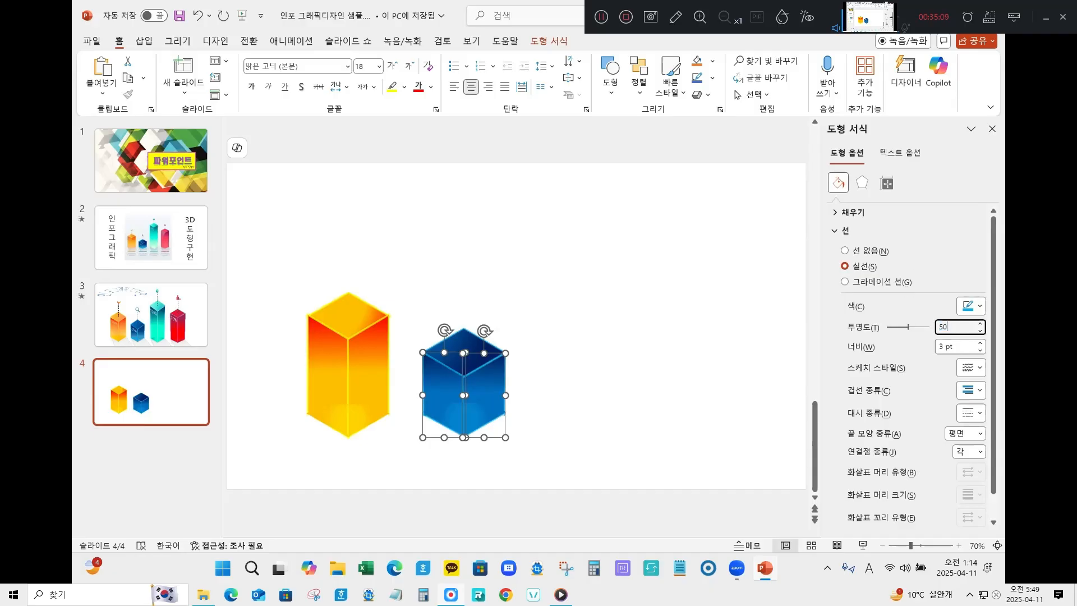
{"action": "left_click", "coordinate": [564, 412]}
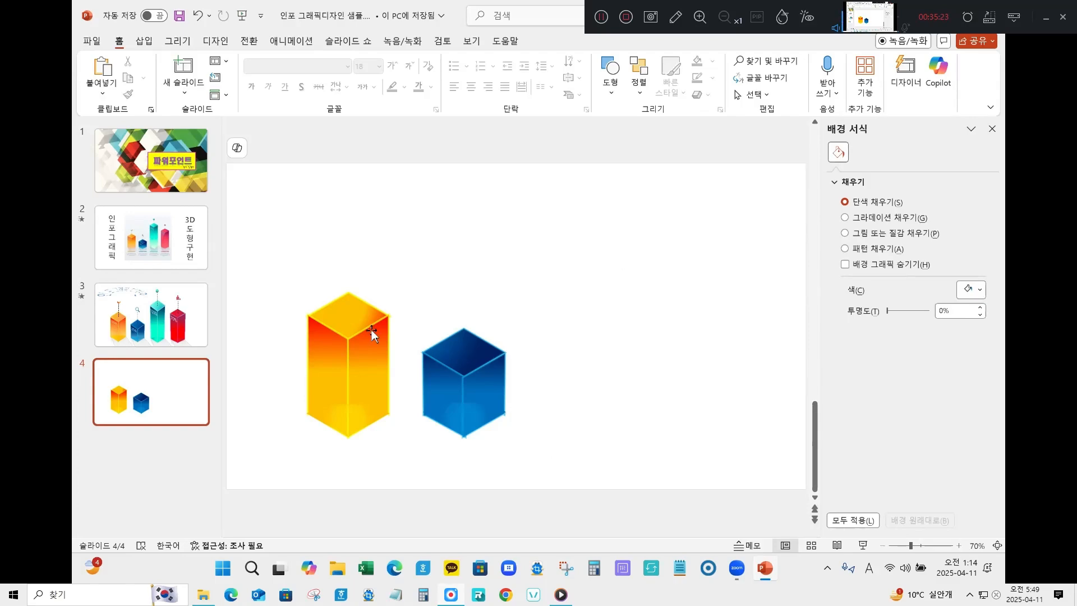
Step: Duplicate the whole orange bar and place the copy beyond the blue bar, level with the original
{"action": "left_click_drag", "start_coordinate": [281, 272], "coordinate": [407, 474]}
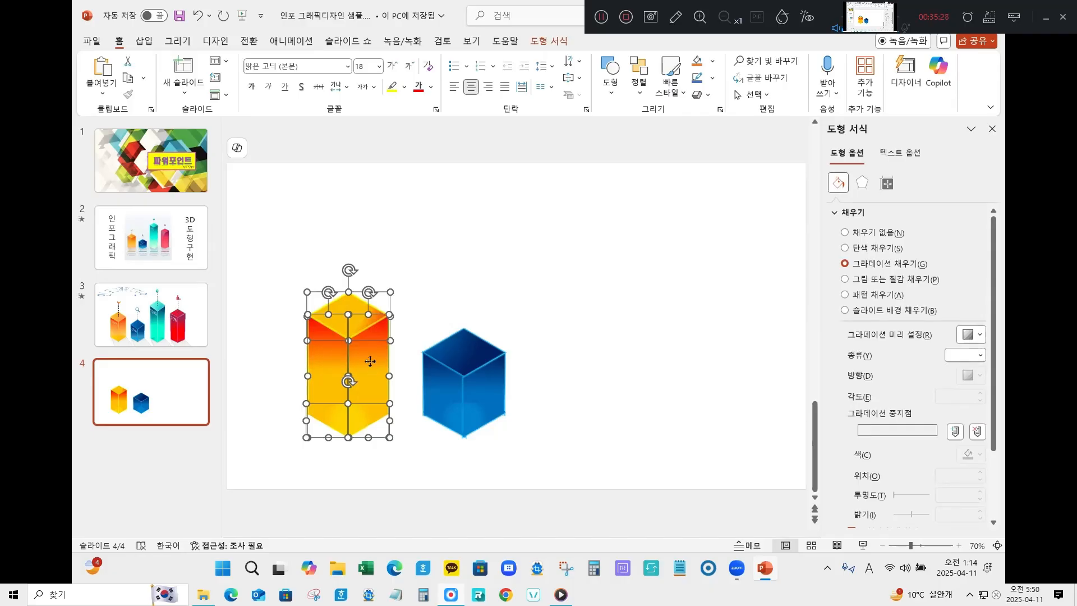
{"action": "left_click_drag", "start_coordinate": [484, 351], "coordinate": [606, 360]}
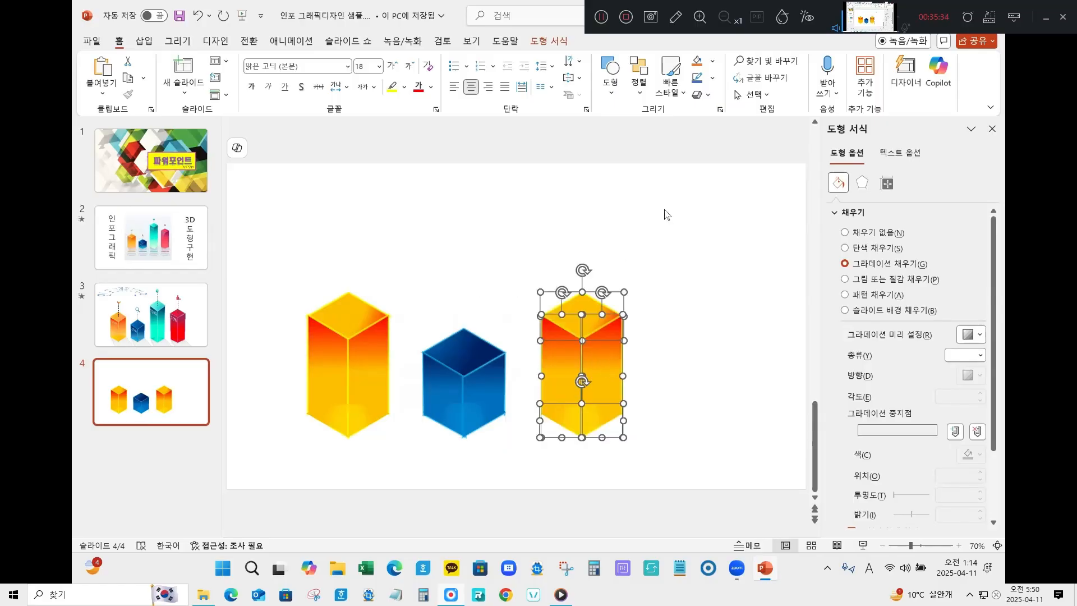
{"action": "left_click", "coordinate": [633, 253]}
Step: Move the new copy's top diamond straight up to near the slide's upper edge
{"action": "left_click", "coordinate": [591, 318]}
{"action": "left_click_drag", "start_coordinate": [591, 319], "coordinate": [589, 207]}
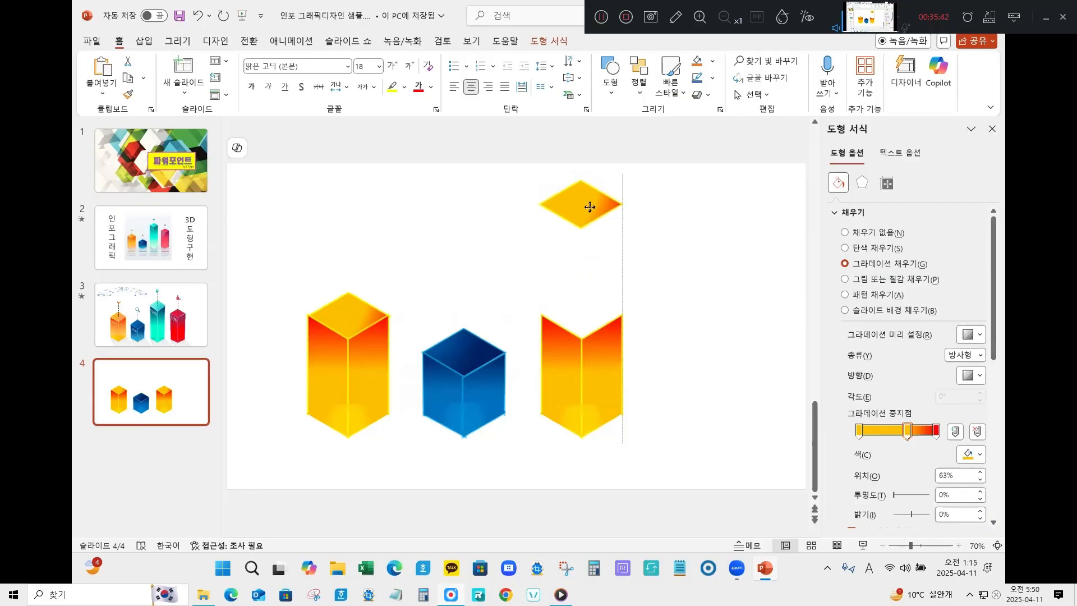
{"action": "left_click_drag", "start_coordinate": [590, 208], "coordinate": [589, 207]}
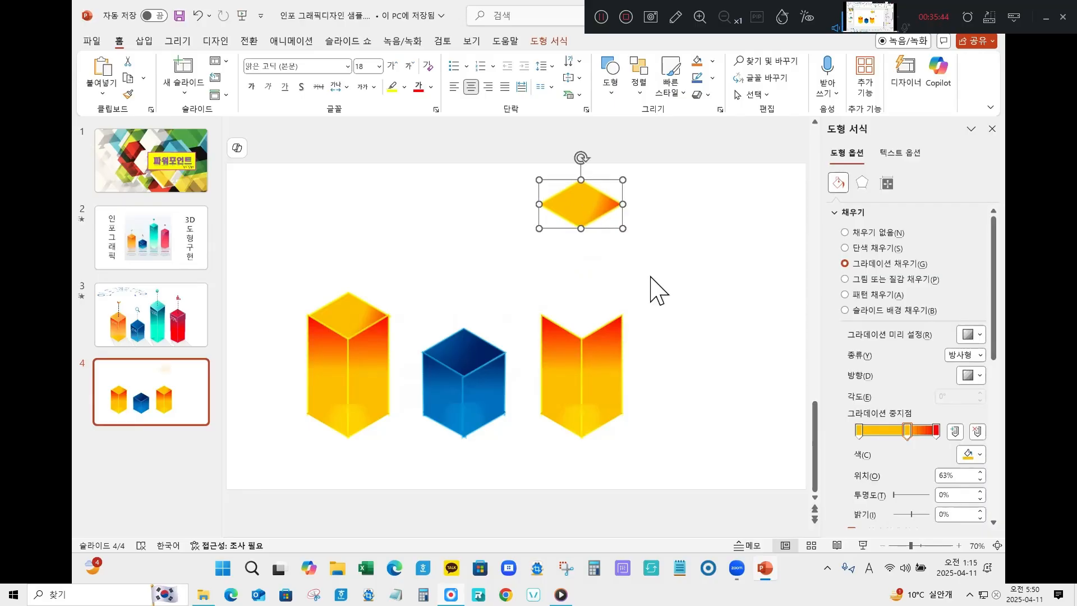
{"action": "left_click", "coordinate": [561, 368], "text": "shift"}
{"action": "left_click", "coordinate": [604, 363], "text": "shift"}
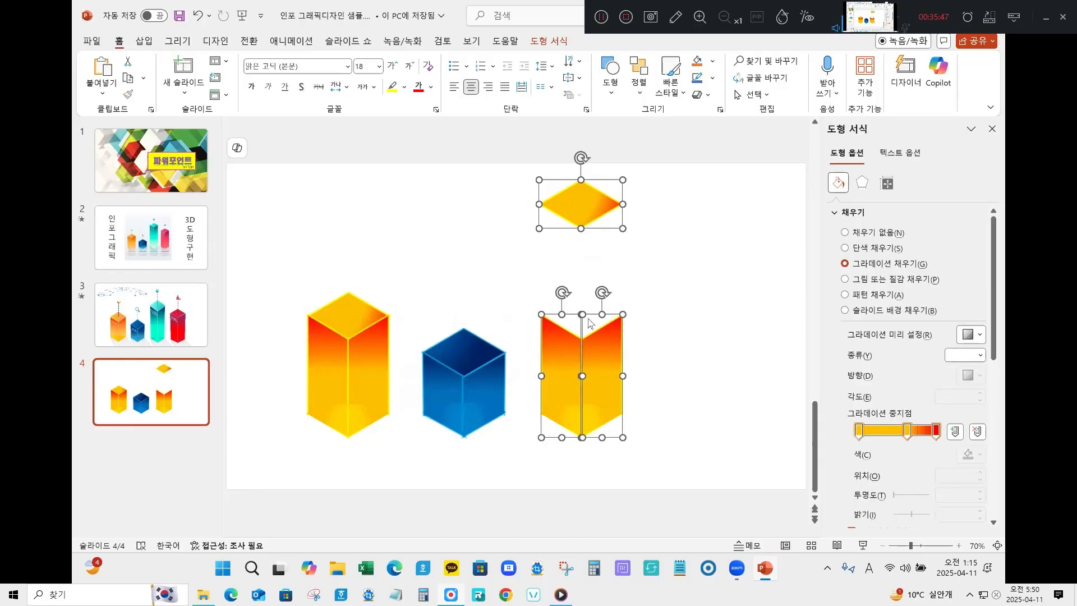
{"action": "left_click_drag", "start_coordinate": [602, 314], "coordinate": [604, 275]}
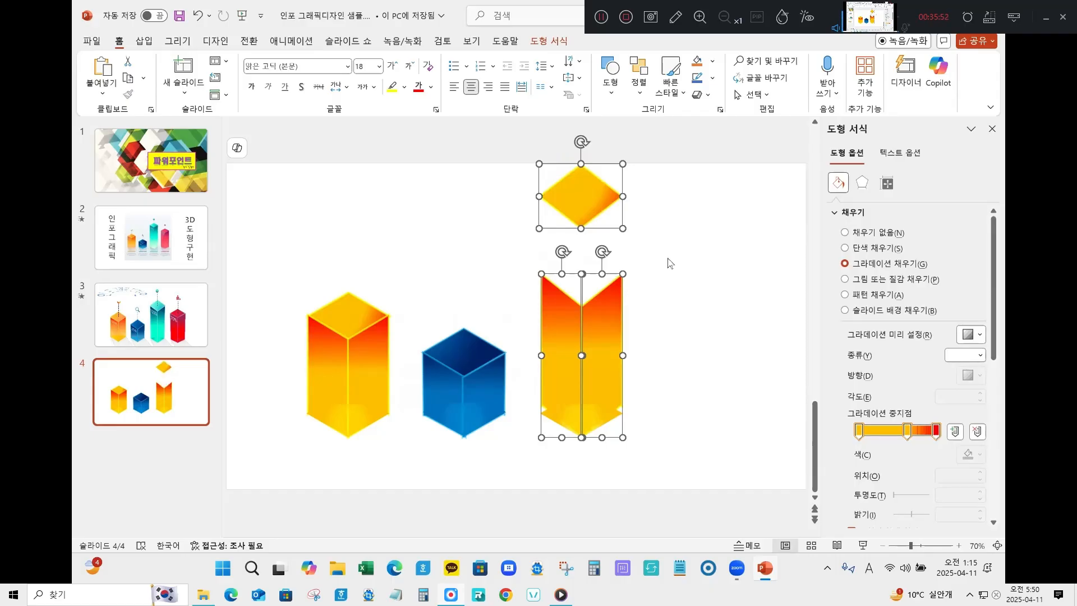
{"action": "key", "text": "ctrl+z"}
{"action": "left_click", "coordinate": [663, 287]}
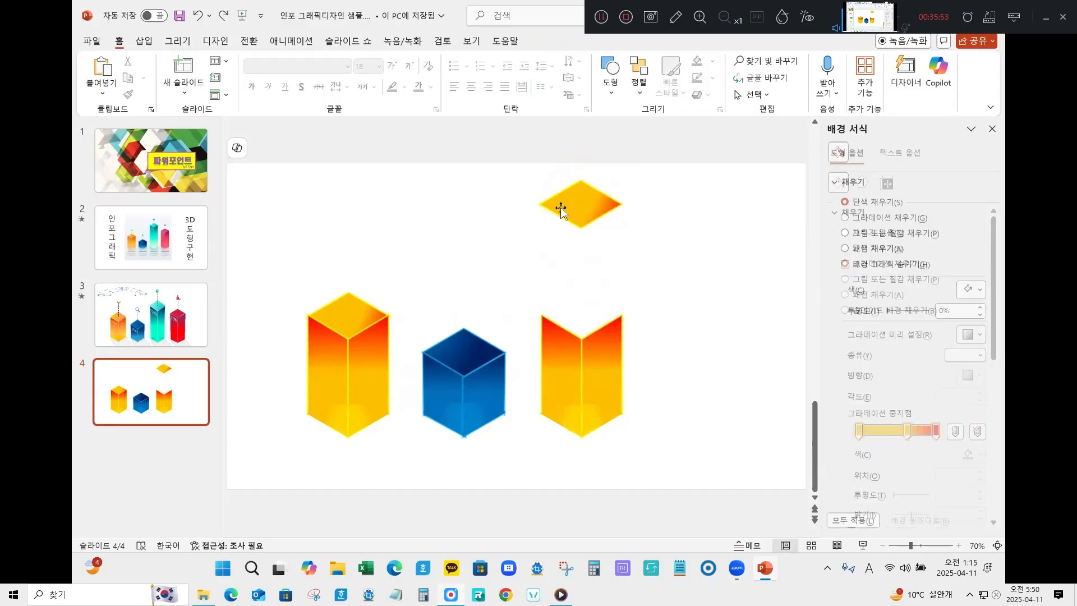
Step: Select only the new copy's two side faces and stretch them upward to meet the raised top diamond
{"action": "left_click", "coordinate": [554, 366]}
{"action": "left_click", "coordinate": [616, 372], "text": "shift"}
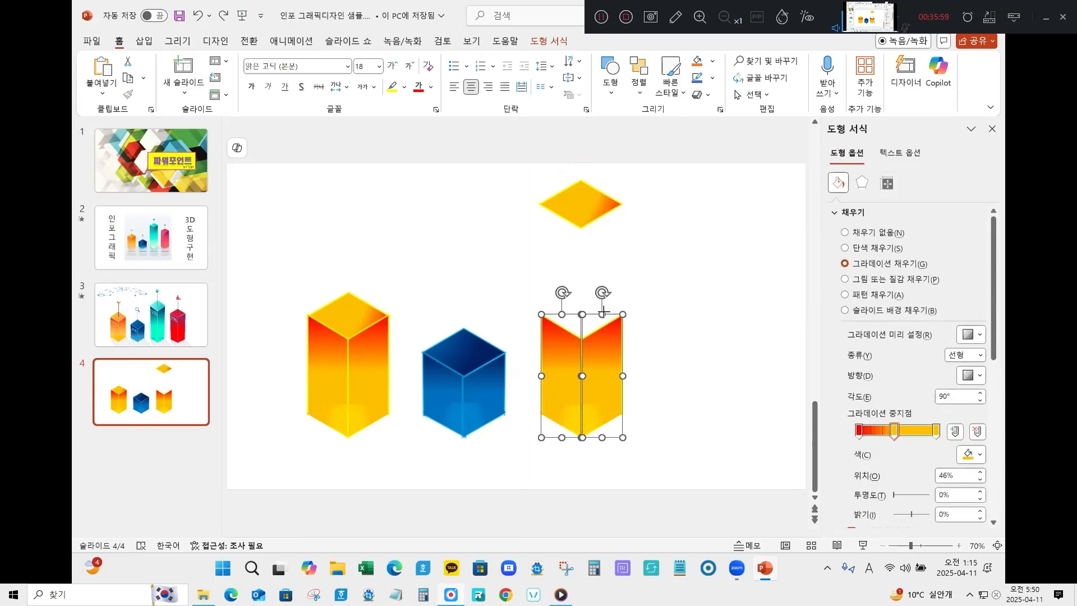
{"action": "left_click_drag", "start_coordinate": [602, 313], "coordinate": [612, 205]}
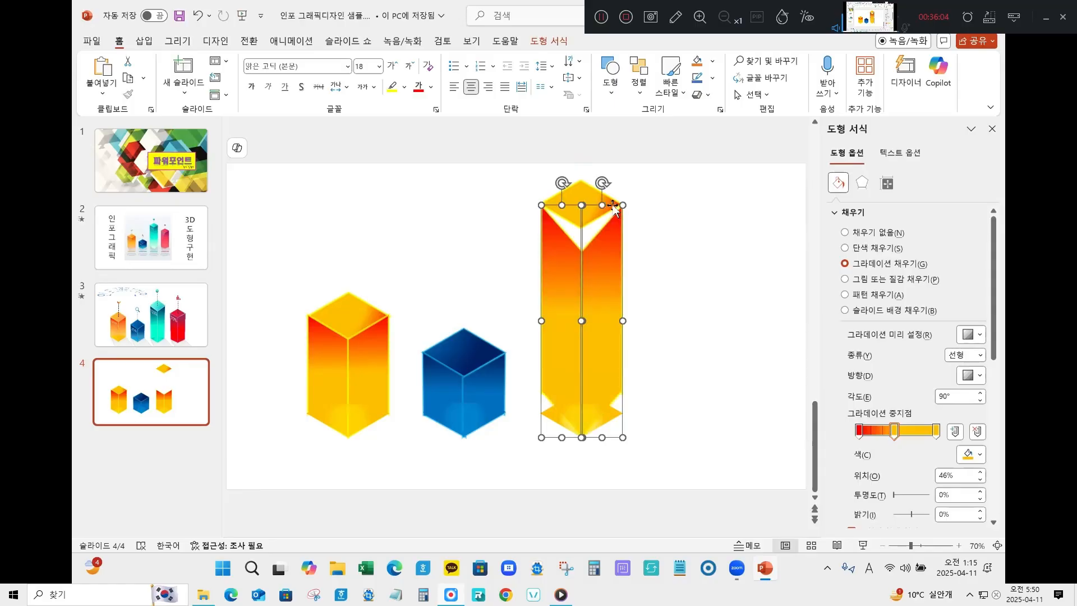
Step: Edit the tall bar's left side face so its upper inner point meets the lower corner of the top diamond
{"action": "left_click", "coordinate": [670, 269]}
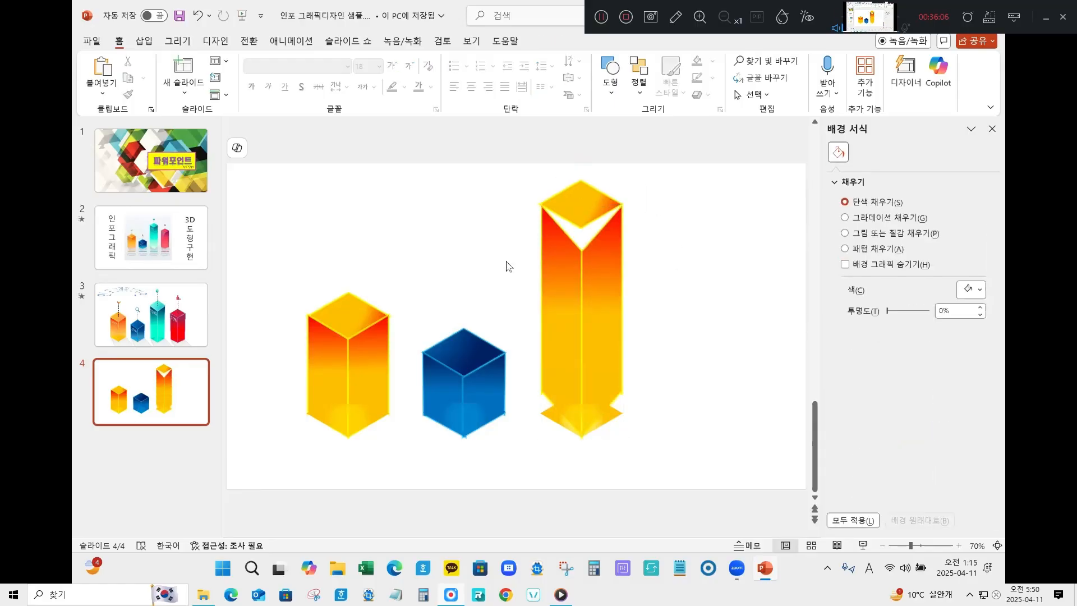
{"action": "left_click", "coordinate": [580, 256]}
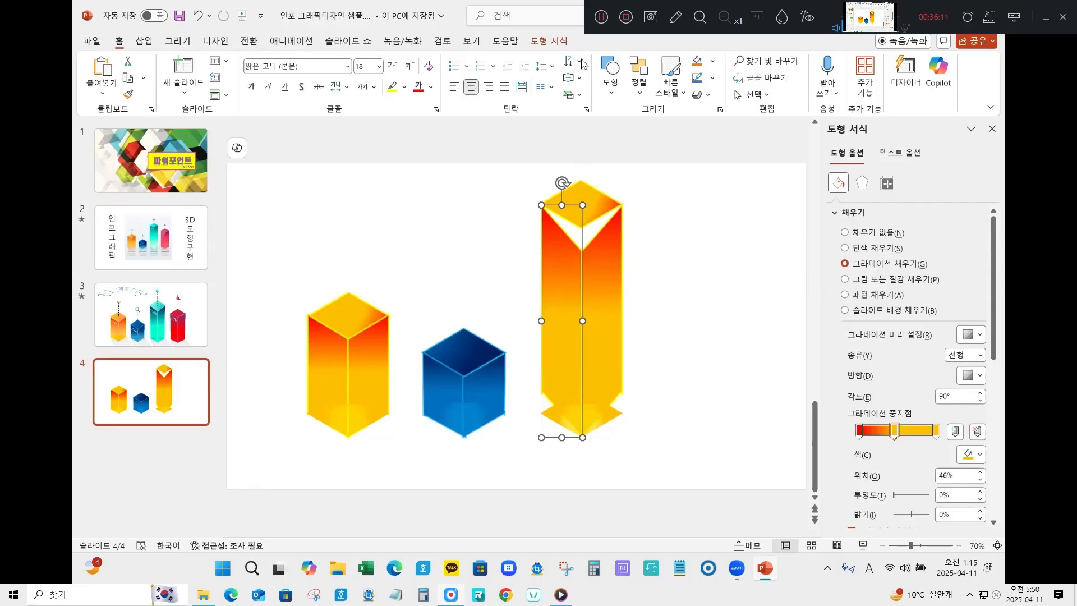
{"action": "left_click", "coordinate": [549, 41]}
{"action": "left_click", "coordinate": [230, 61]}
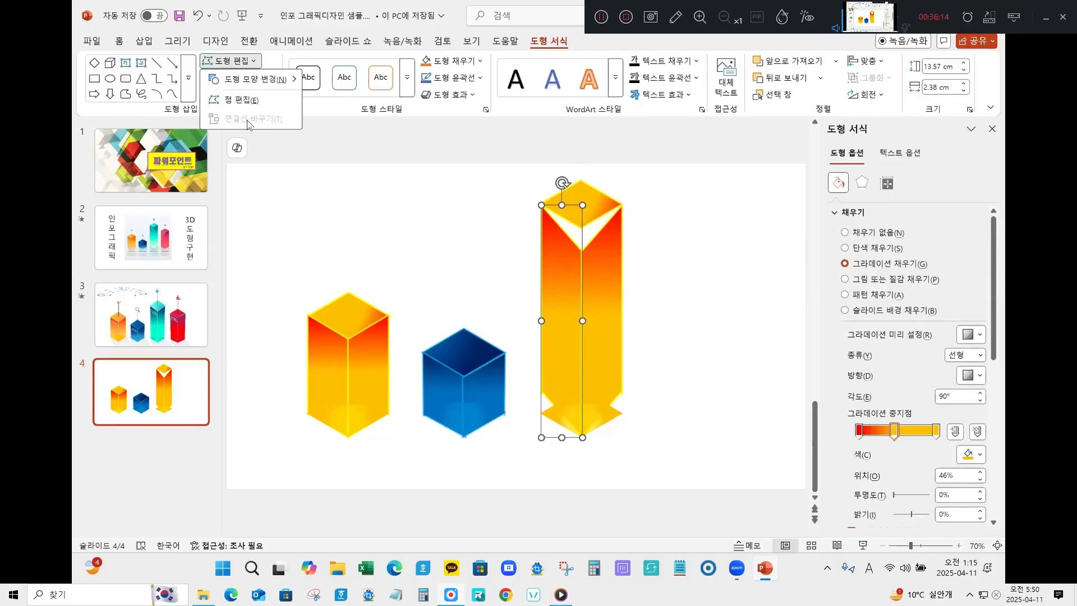
{"action": "left_click", "coordinate": [240, 100]}
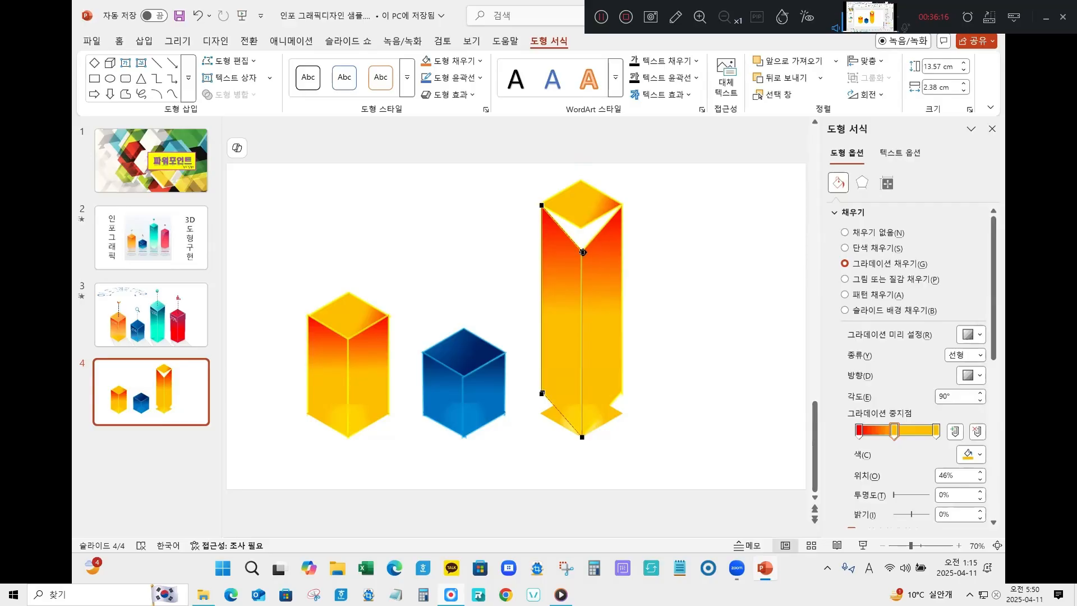
{"action": "left_click_drag", "start_coordinate": [583, 252], "coordinate": [582, 226]}
{"action": "left_click", "coordinate": [705, 204]}
Step: Edit the tall bar's right side face so its upper inner point meets the lower corner of the top diamond
{"action": "left_click", "coordinate": [601, 263]}
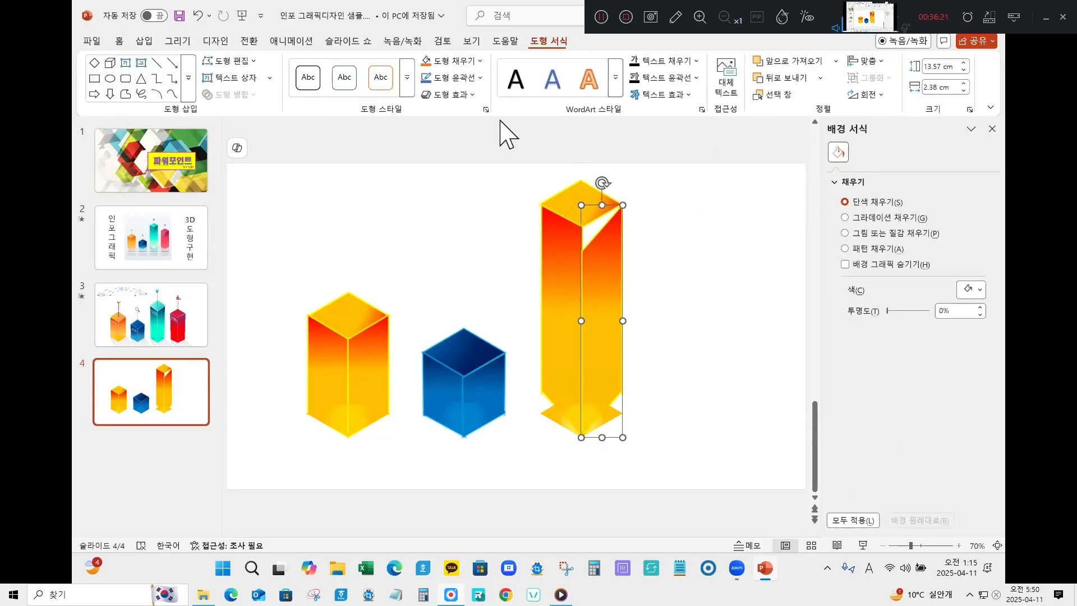
{"action": "left_click", "coordinate": [240, 61]}
{"action": "left_click", "coordinate": [240, 95]}
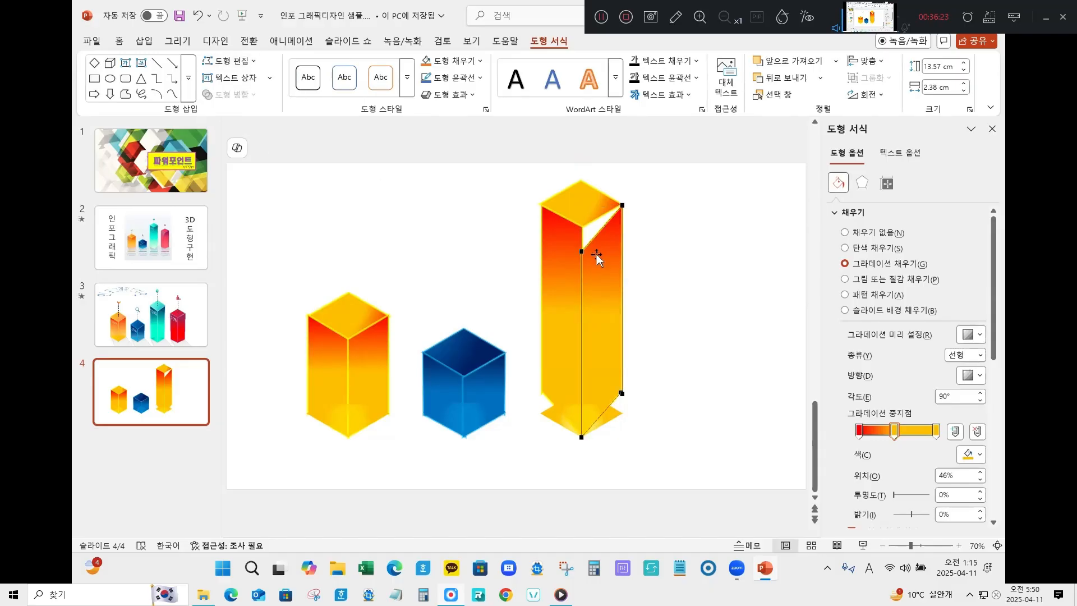
{"action": "left_click_drag", "start_coordinate": [583, 251], "coordinate": [581, 227]}
{"action": "left_click", "coordinate": [684, 224]}
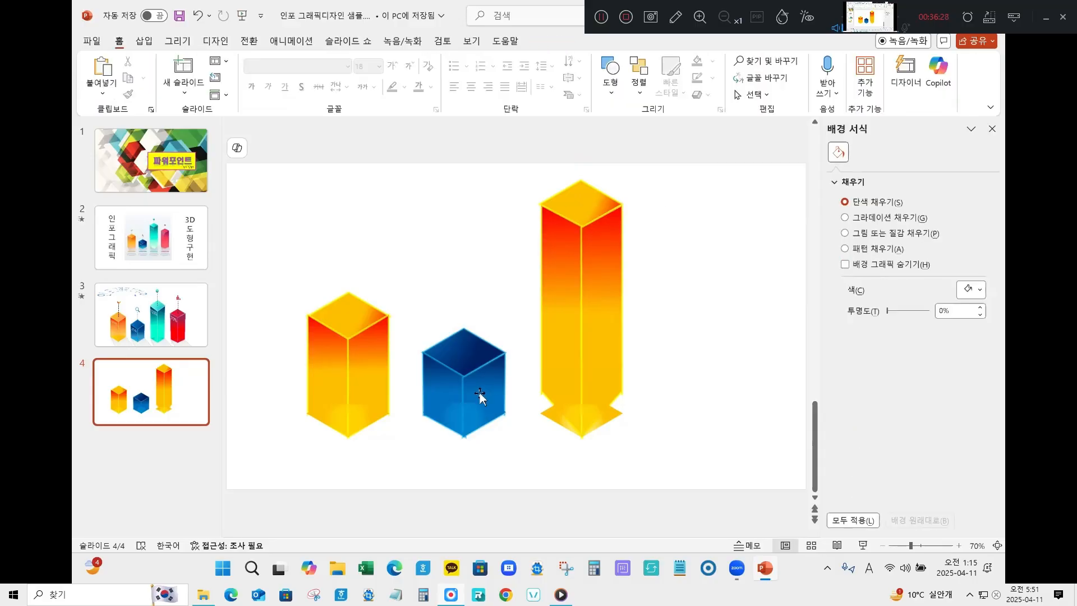
Step: Edit the tall bar's left side face so its lower outer point drops to the base diamond's left corner
{"action": "left_click", "coordinate": [584, 417]}
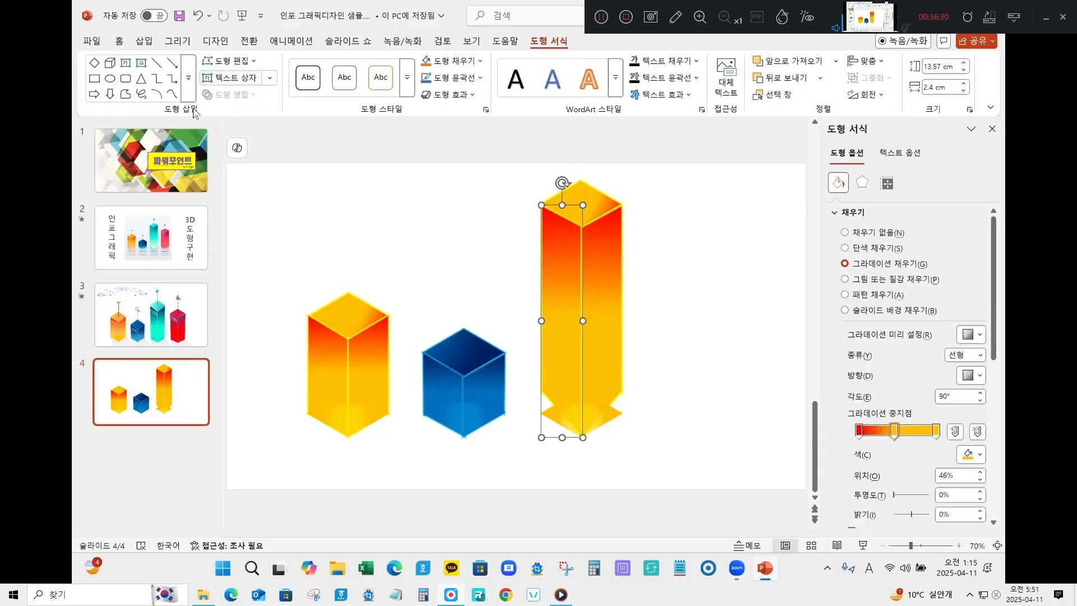
{"action": "left_click", "coordinate": [228, 61]}
{"action": "left_click", "coordinate": [239, 101]}
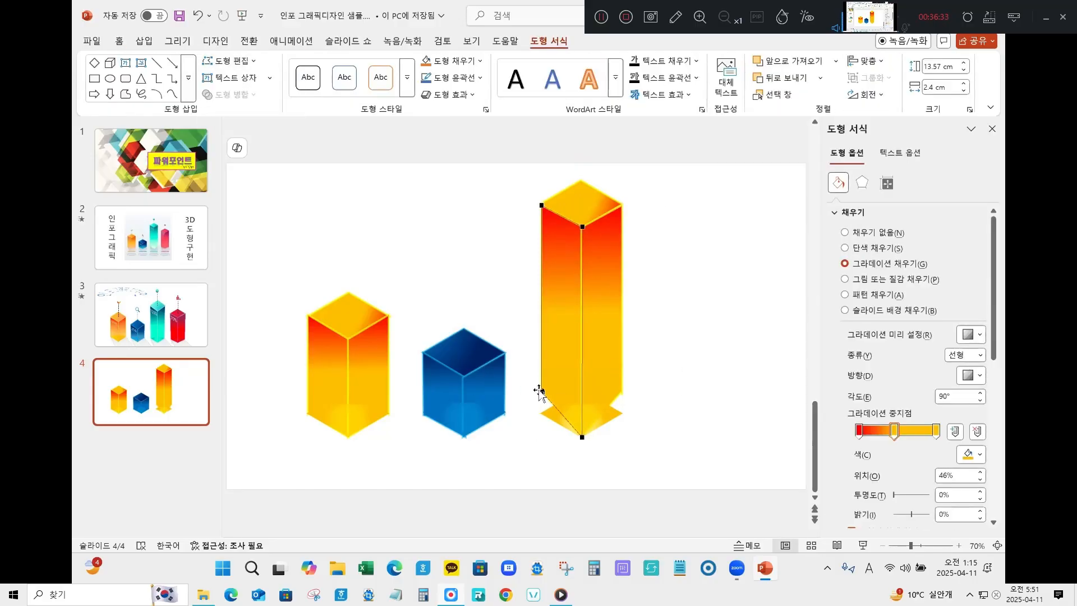
{"action": "left_click_drag", "start_coordinate": [539, 395], "coordinate": [543, 414]}
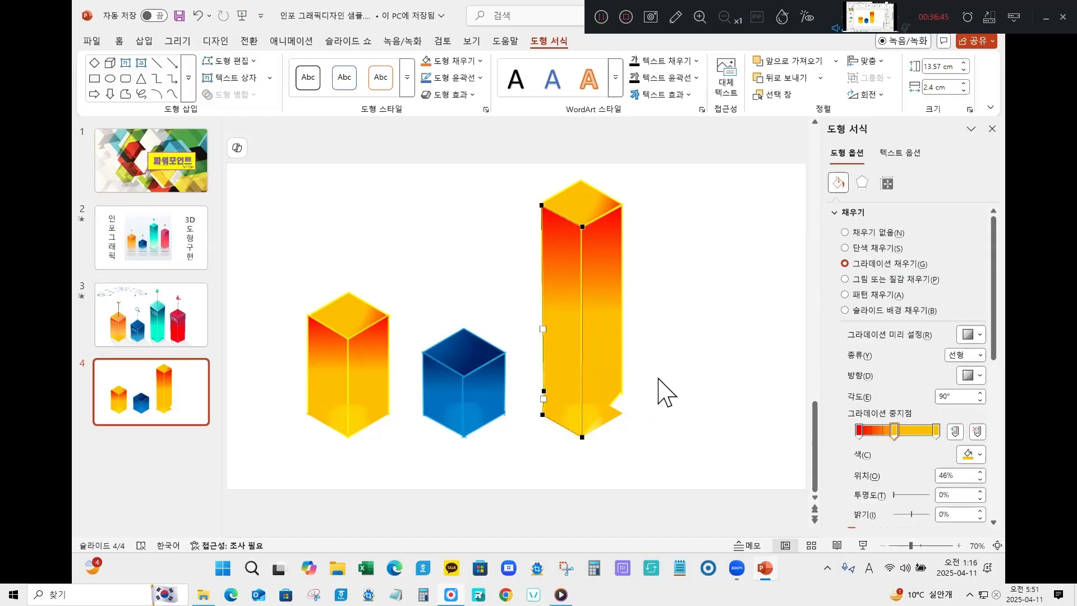
{"action": "left_click", "coordinate": [704, 355]}
Step: Try to lower the outer bottom point of the tall bar's right side face onto the base diamond's corner
{"action": "left_click", "coordinate": [606, 378]}
{"action": "left_click", "coordinate": [230, 61]}
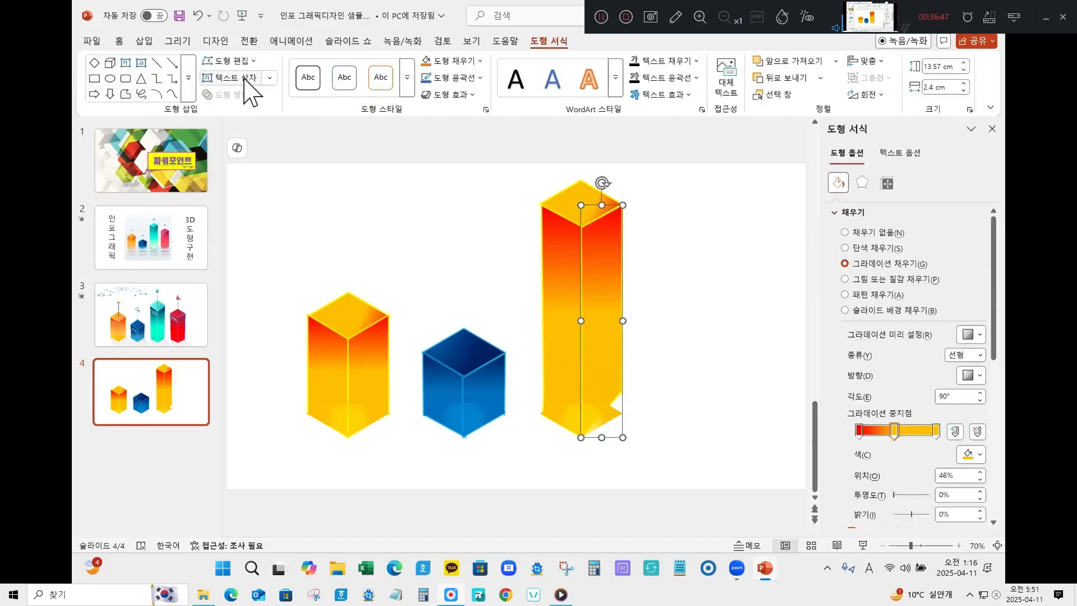
{"action": "left_click", "coordinate": [247, 101]}
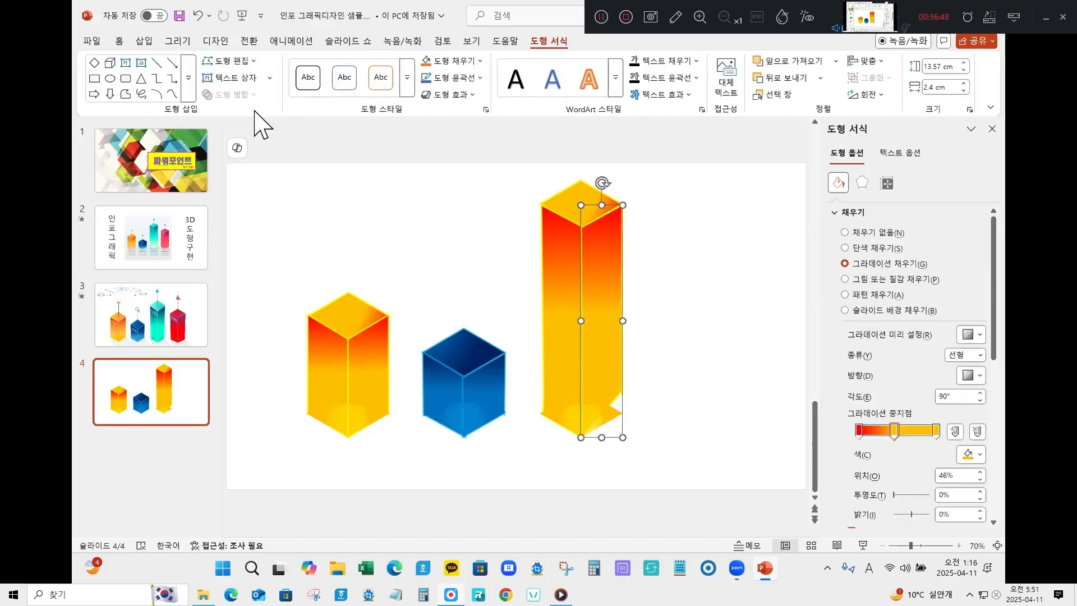
{"action": "left_click", "coordinate": [621, 395]}
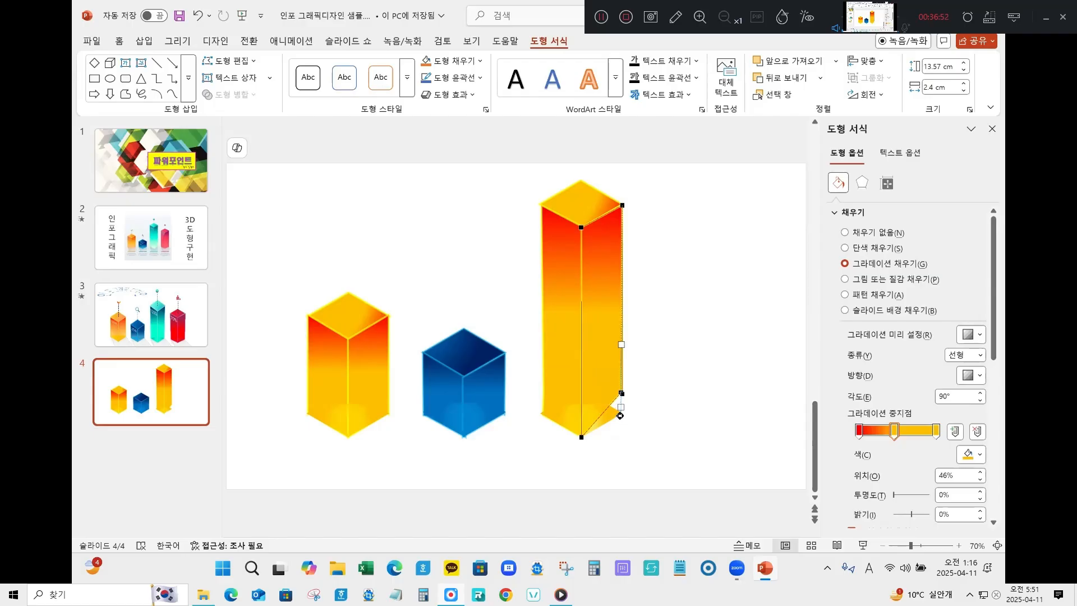
{"action": "left_click", "coordinate": [632, 385]}
Step: Edit the tall bar's right side face so its lower outer point drops to the base diamond's right corner
{"action": "left_click", "coordinate": [609, 395]}
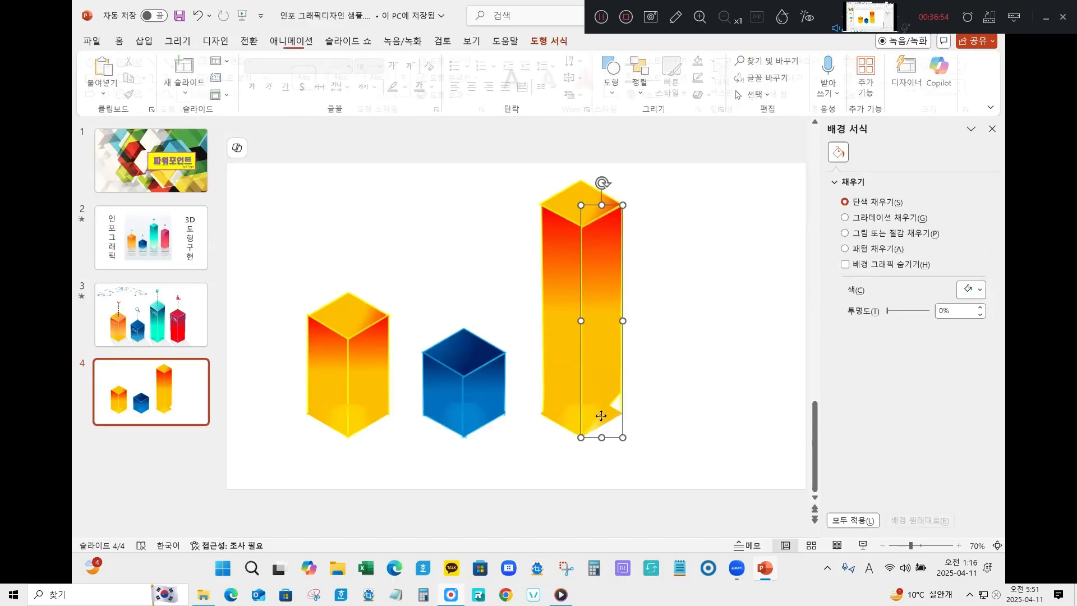
{"action": "left_click", "coordinate": [230, 61]}
{"action": "left_click", "coordinate": [247, 101]}
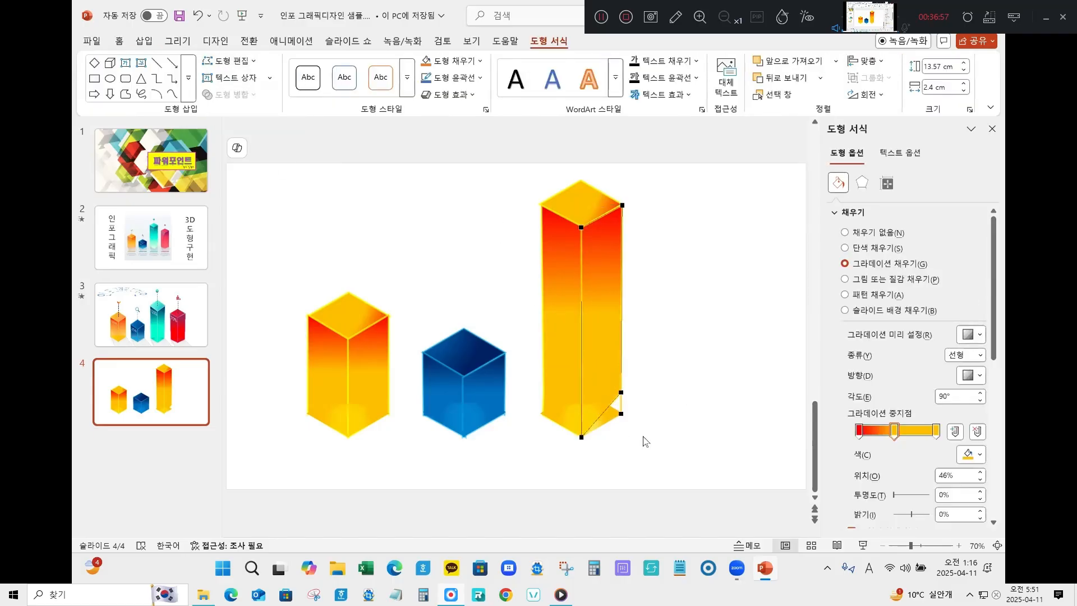
{"action": "left_click_drag", "start_coordinate": [619, 393], "coordinate": [620, 415]}
{"action": "left_click", "coordinate": [708, 391]}
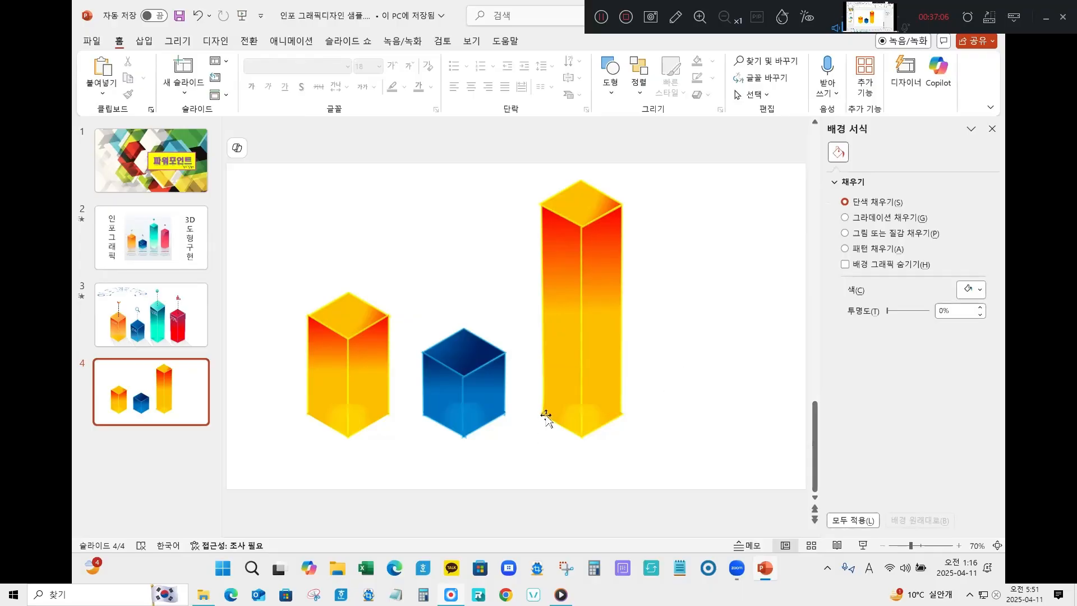
Step: Widen the tall bar's left side face slightly outward and its right side face outward to about 2.7 cm
{"action": "left_click", "coordinate": [549, 396]}
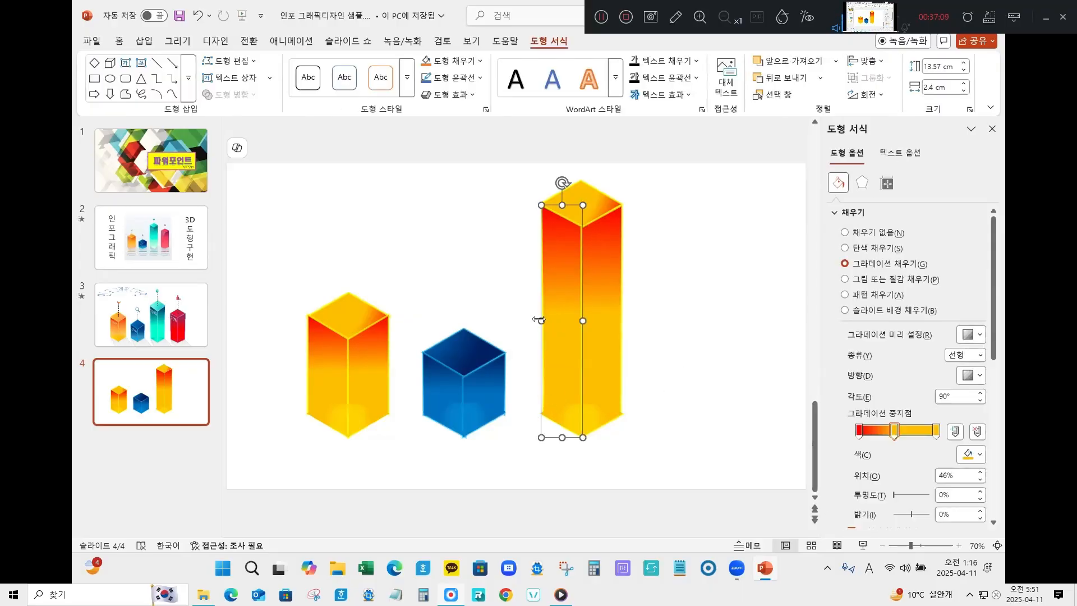
{"action": "left_click_drag", "start_coordinate": [540, 319], "coordinate": [538, 319]}
{"action": "left_click", "coordinate": [608, 348]}
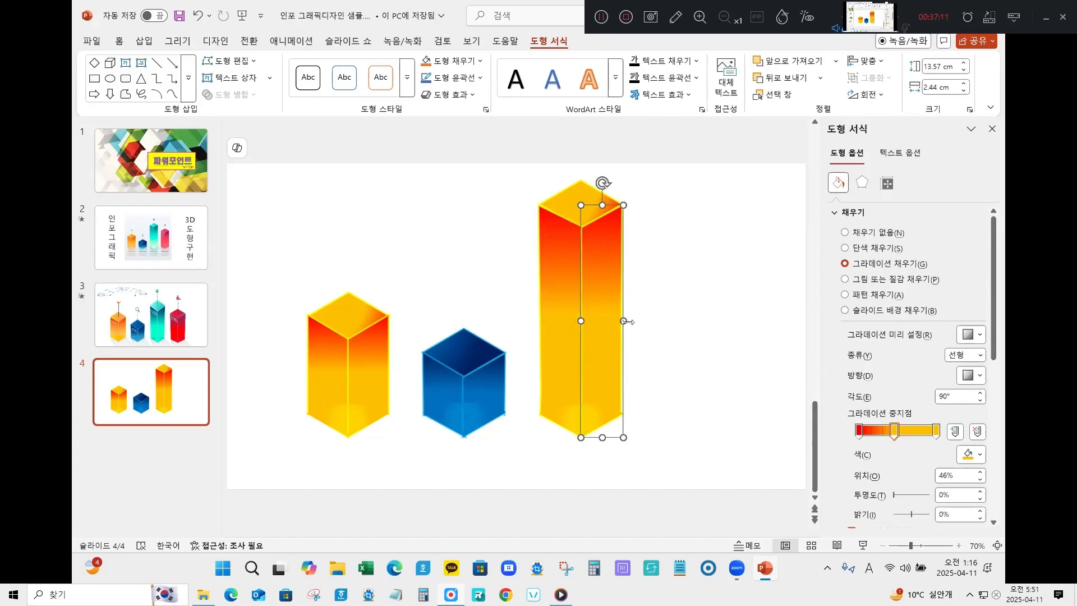
{"action": "left_click_drag", "start_coordinate": [626, 322], "coordinate": [629, 309]}
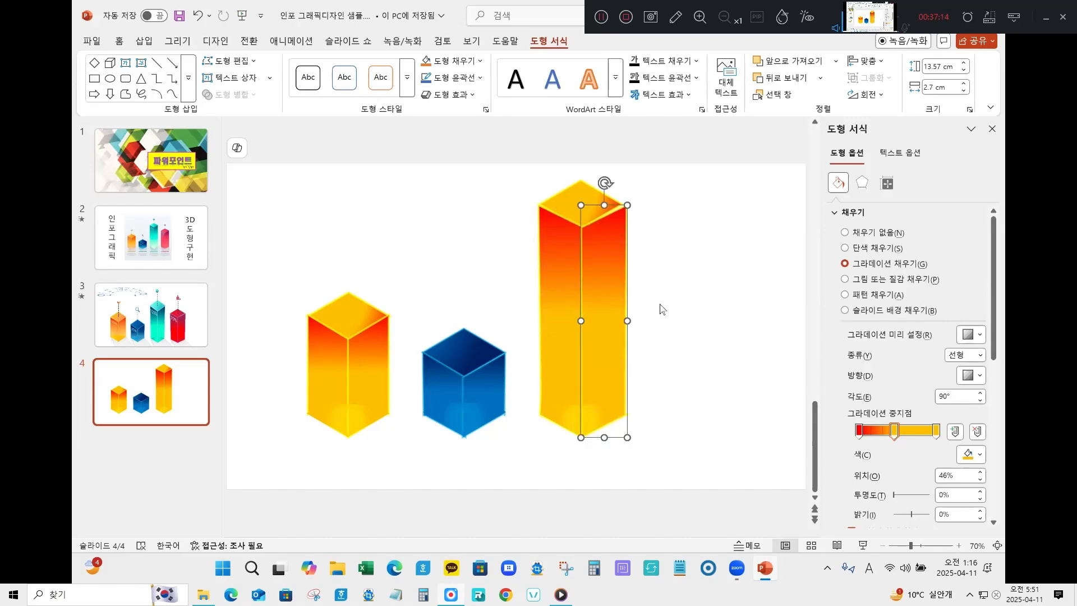
Step: Widen the tall bar's top diamond to about 5.14 cm so it spans both side faces
{"action": "left_click", "coordinate": [589, 185]}
{"action": "left_click", "coordinate": [584, 200]}
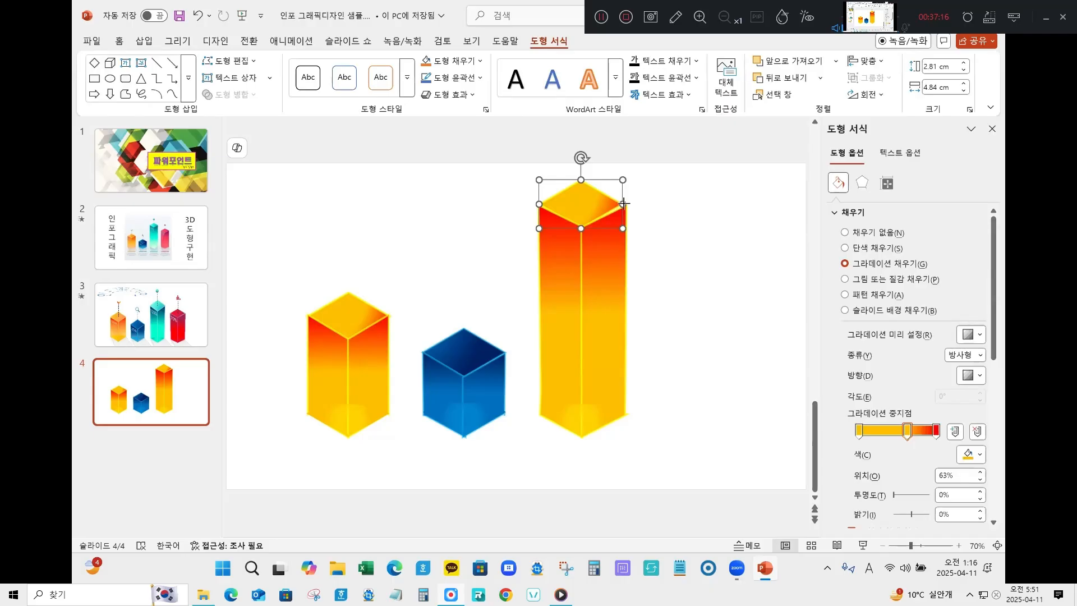
{"action": "left_click", "coordinate": [667, 240]}
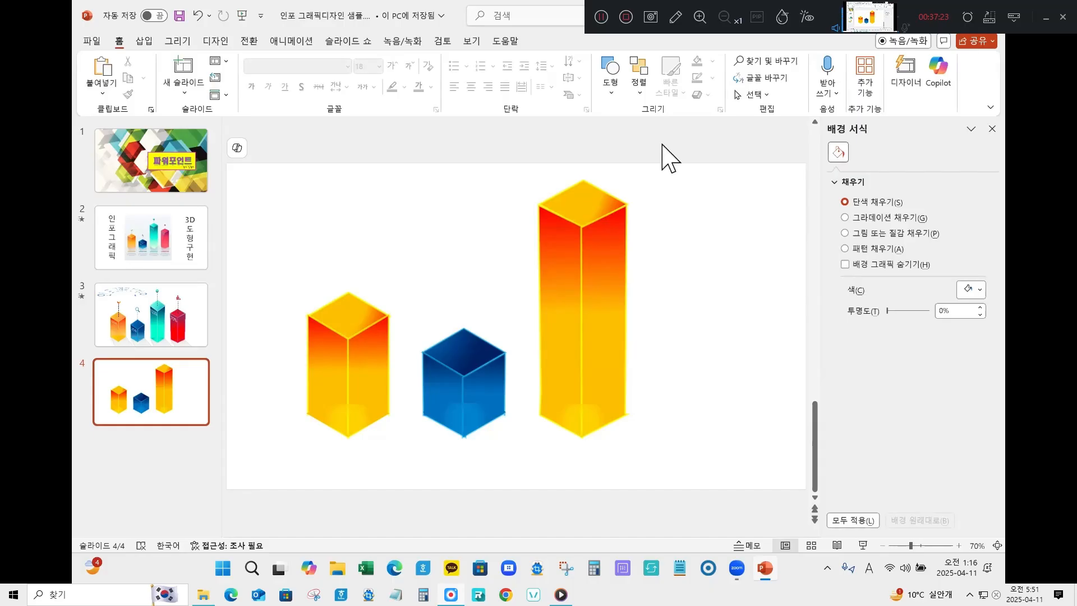
Step: In the tall bar's top diamond gradient, make the first stop white and the middle stop standard light blue at 55%
{"action": "left_click", "coordinate": [588, 193]}
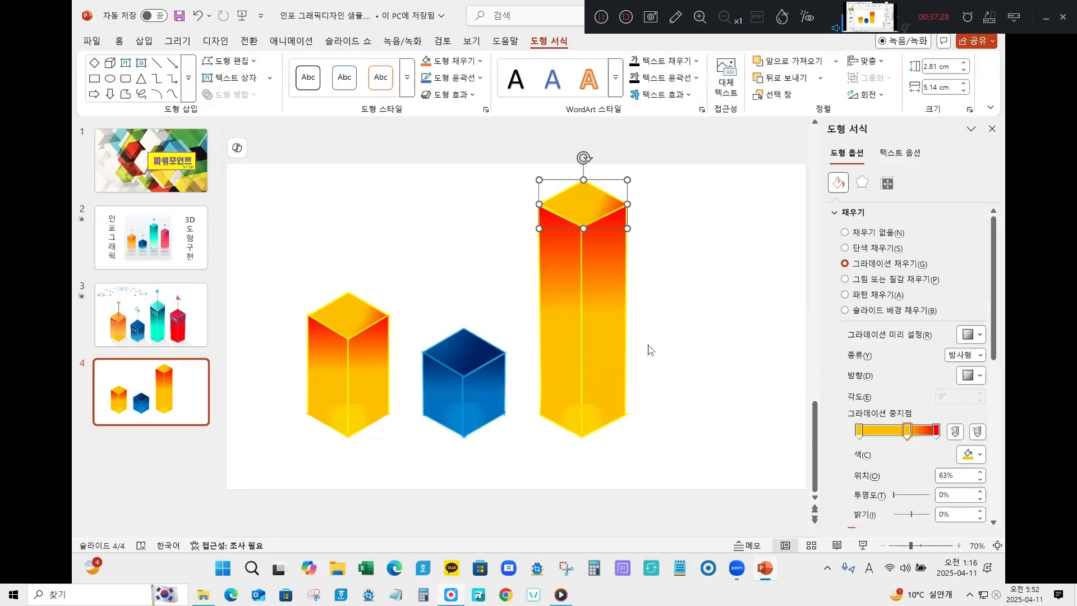
{"action": "left_click", "coordinate": [979, 455]}
{"action": "left_click", "coordinate": [837, 221]}
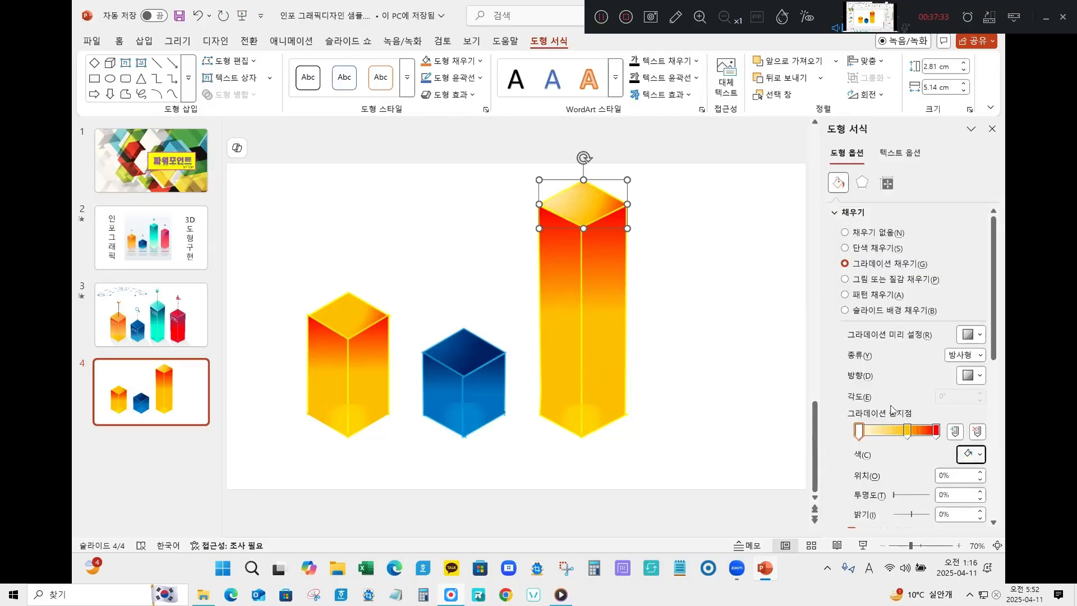
{"action": "left_click", "coordinate": [907, 431]}
{"action": "left_click", "coordinate": [980, 456]}
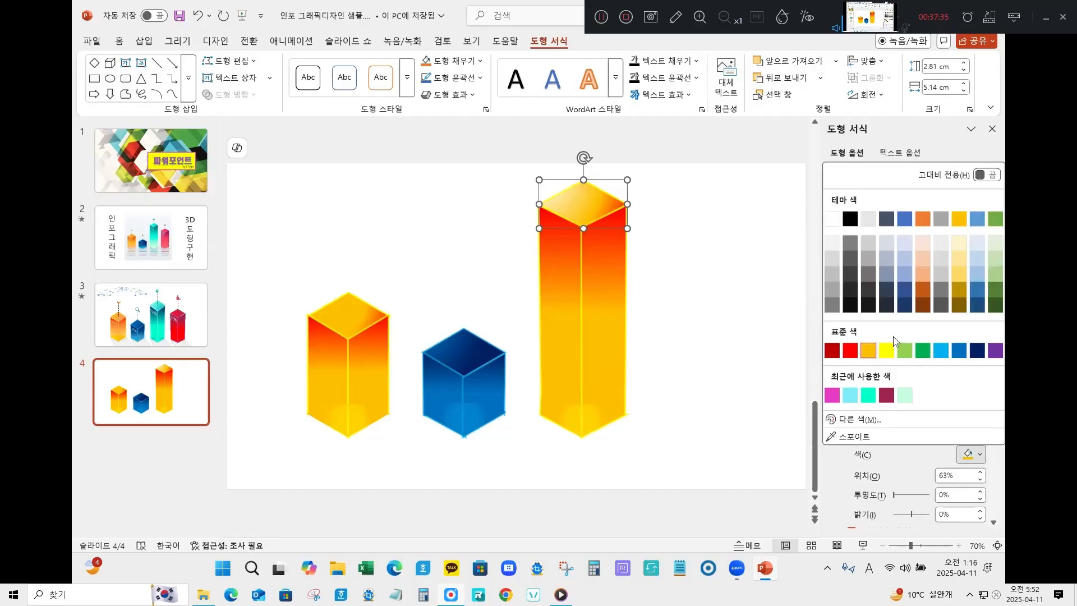
{"action": "left_click", "coordinate": [941, 350]}
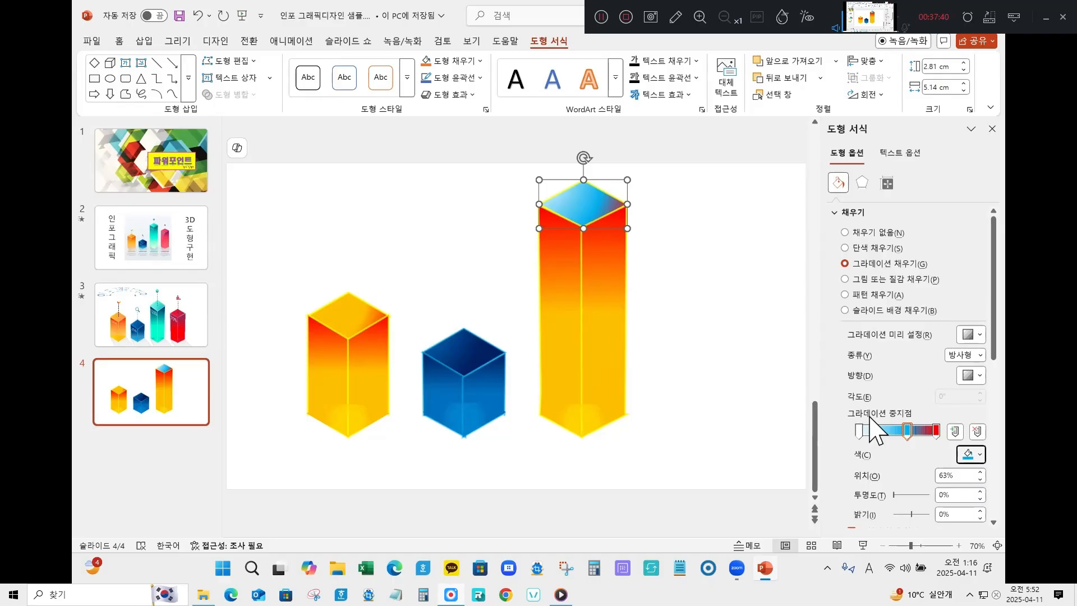
{"action": "left_click_drag", "start_coordinate": [908, 431], "coordinate": [901, 430]}
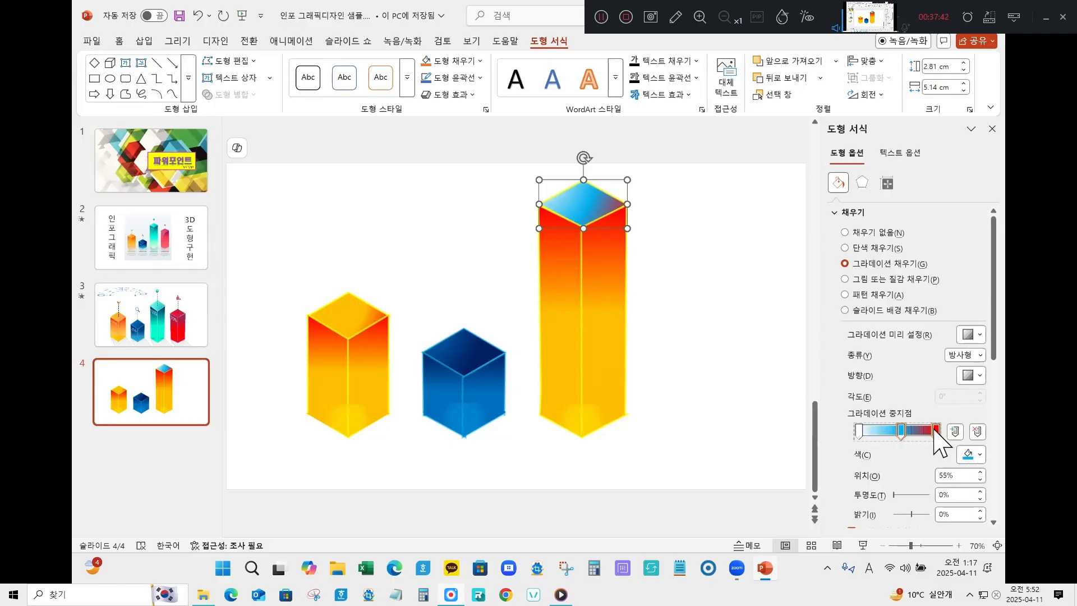
Step: Change the last gradient stop of the tall bar's top diamond to standard light blue
{"action": "left_click", "coordinate": [937, 431]}
{"action": "left_click", "coordinate": [969, 454]}
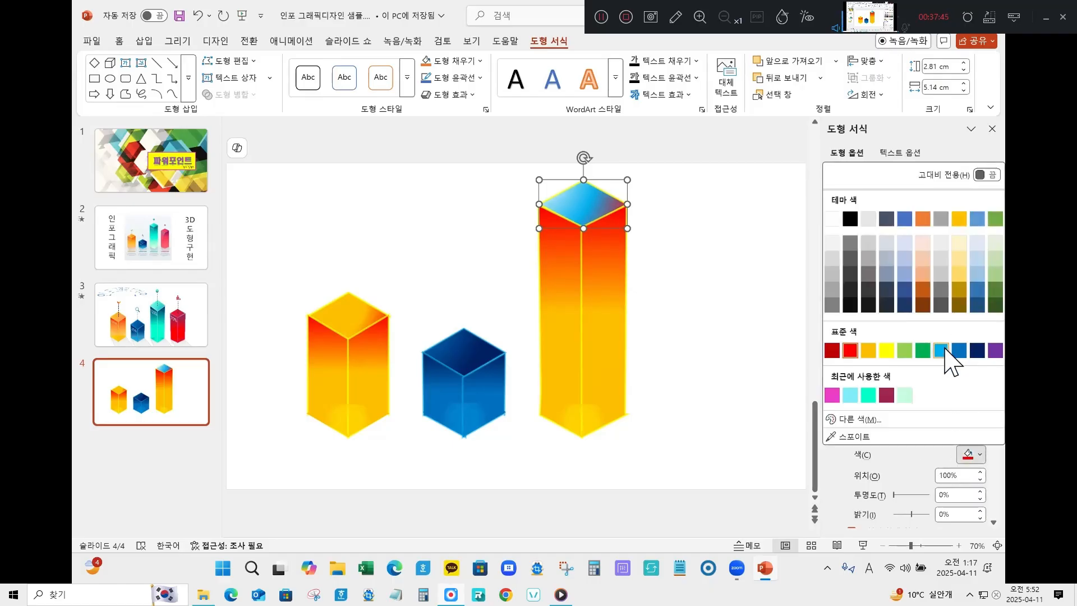
{"action": "left_click", "coordinate": [942, 350]}
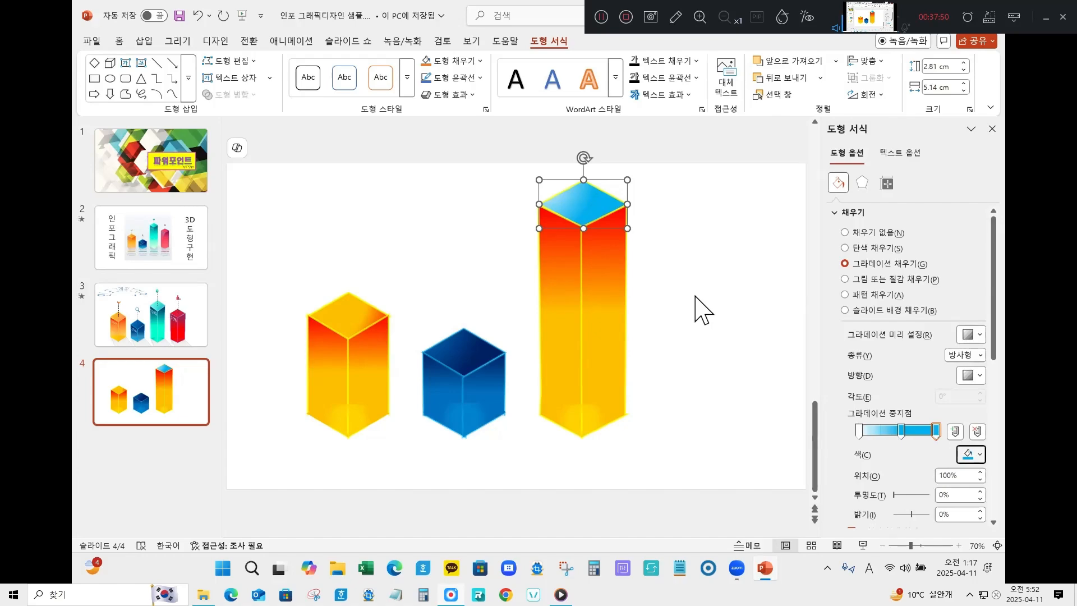
Step: Select both side faces of the tall bar and set their first and middle gradient stops to standard light blue
{"action": "left_click", "coordinate": [569, 289]}
{"action": "left_click", "coordinate": [615, 307], "text": "shift"}
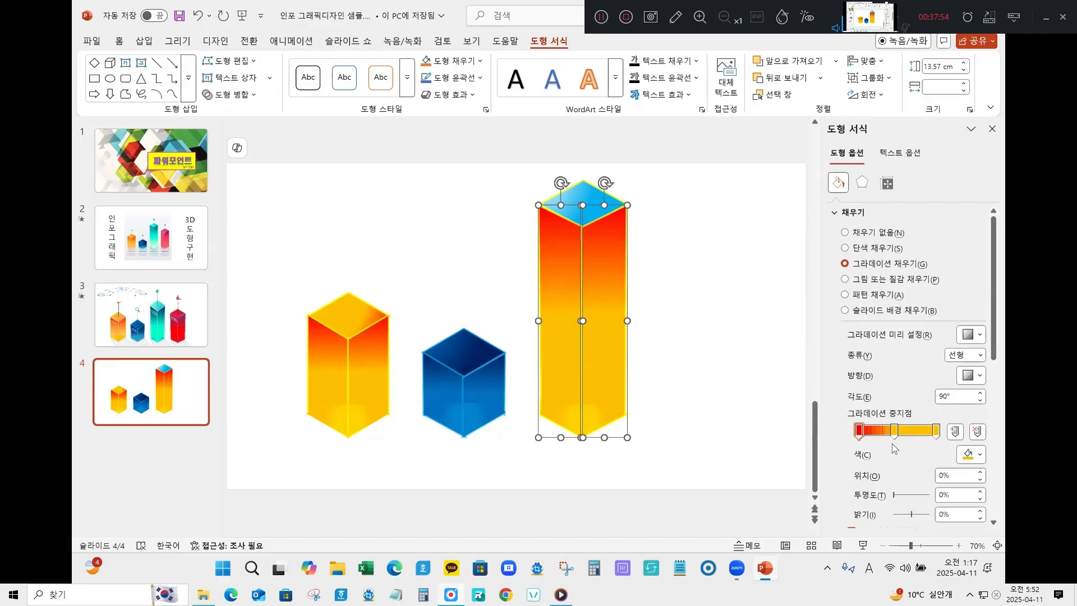
{"action": "left_click", "coordinate": [979, 457]}
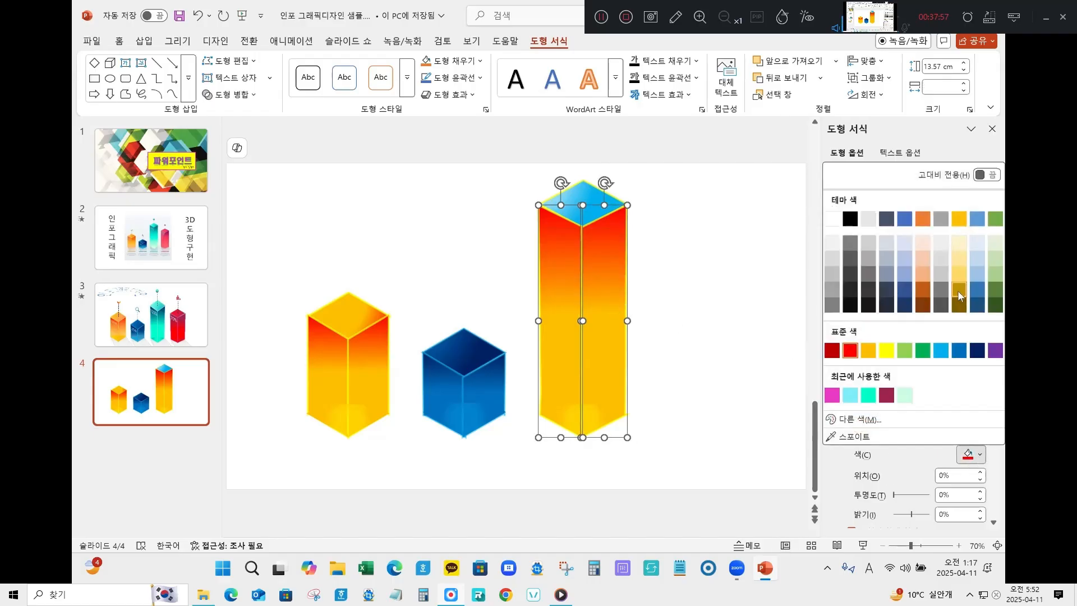
{"action": "left_click", "coordinate": [945, 352]}
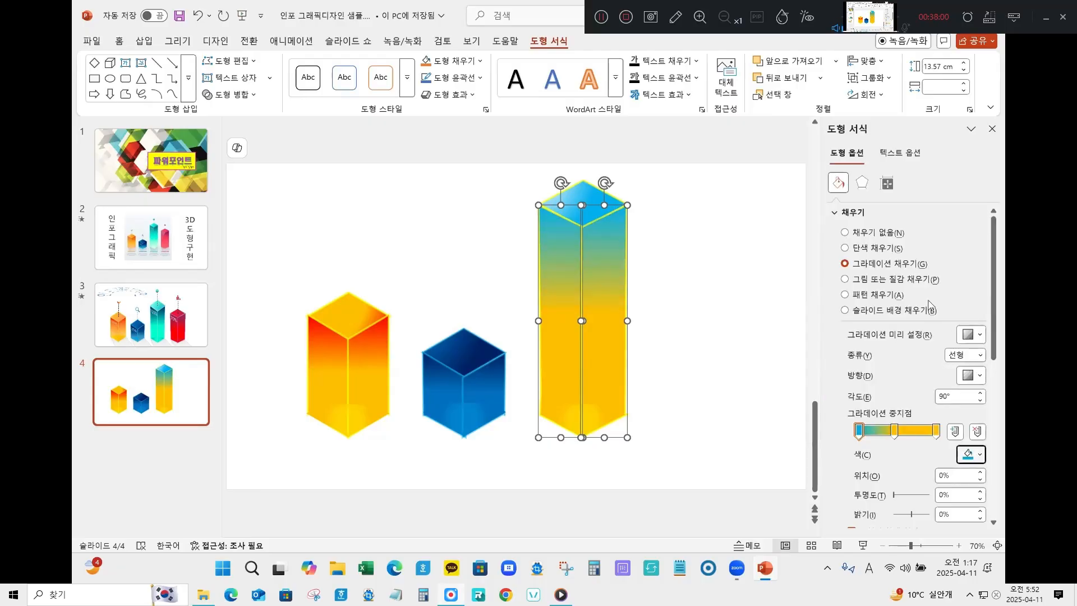
{"action": "left_click", "coordinate": [895, 431]}
{"action": "left_click", "coordinate": [979, 456]}
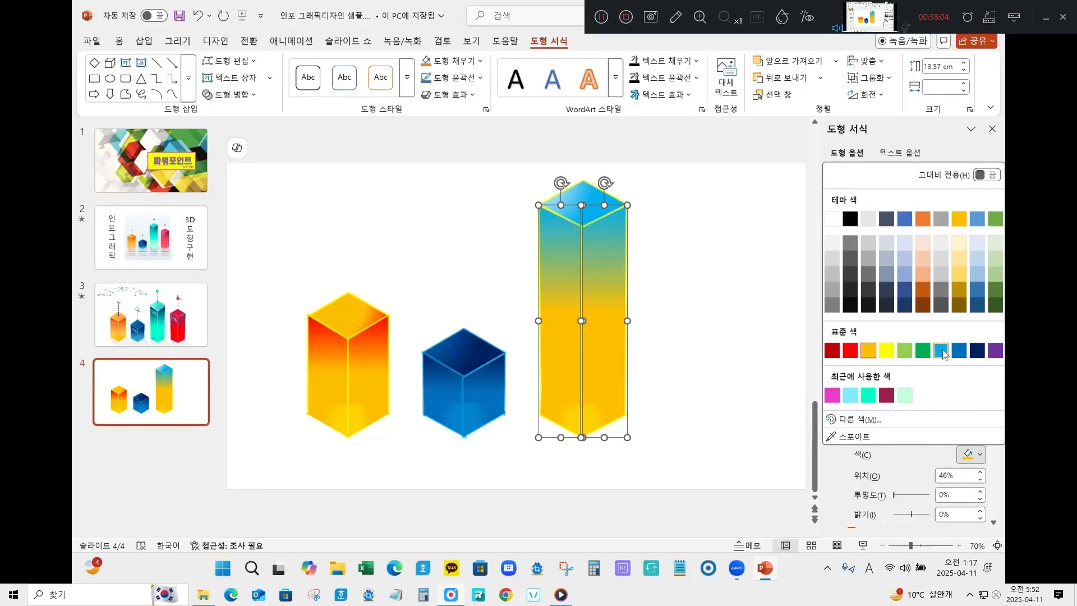
{"action": "left_click", "coordinate": [942, 352]}
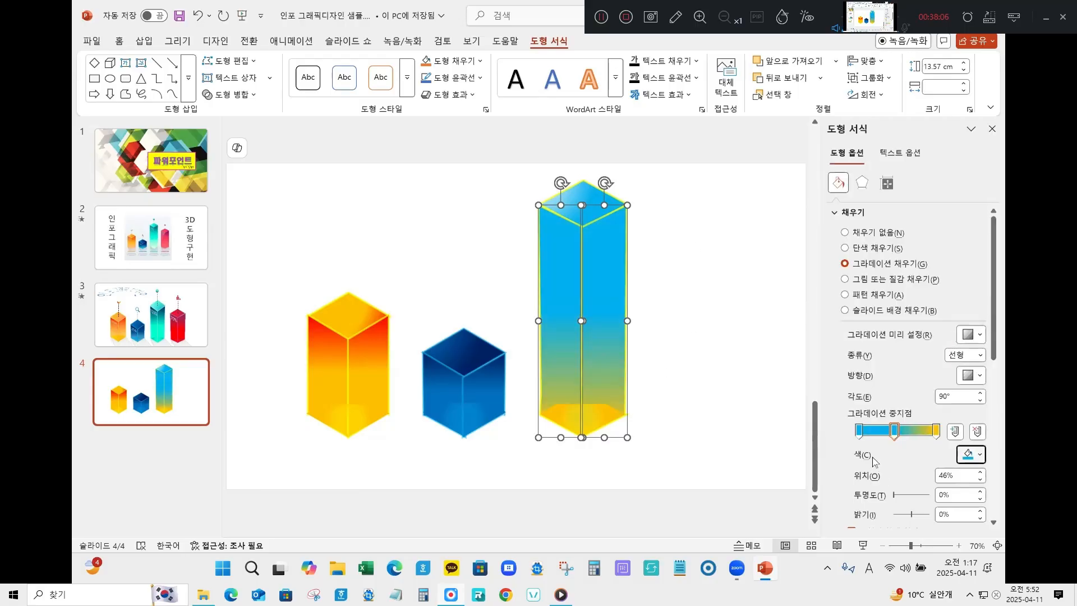
Step: Change the last gradient stop of the tall bar's two side faces to white
{"action": "left_click", "coordinate": [936, 431]}
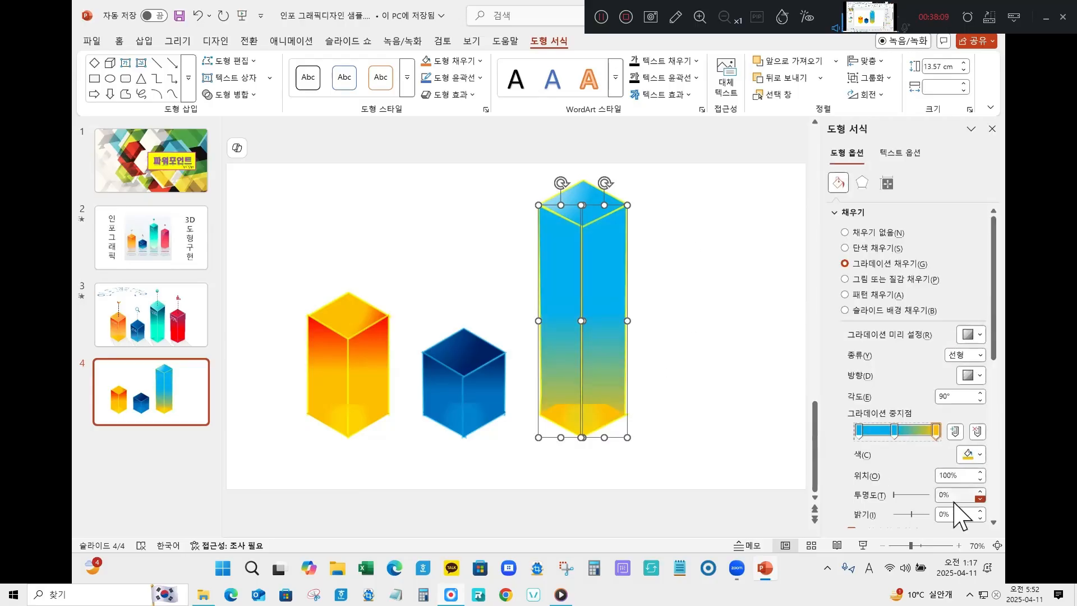
{"action": "left_click", "coordinate": [970, 455]}
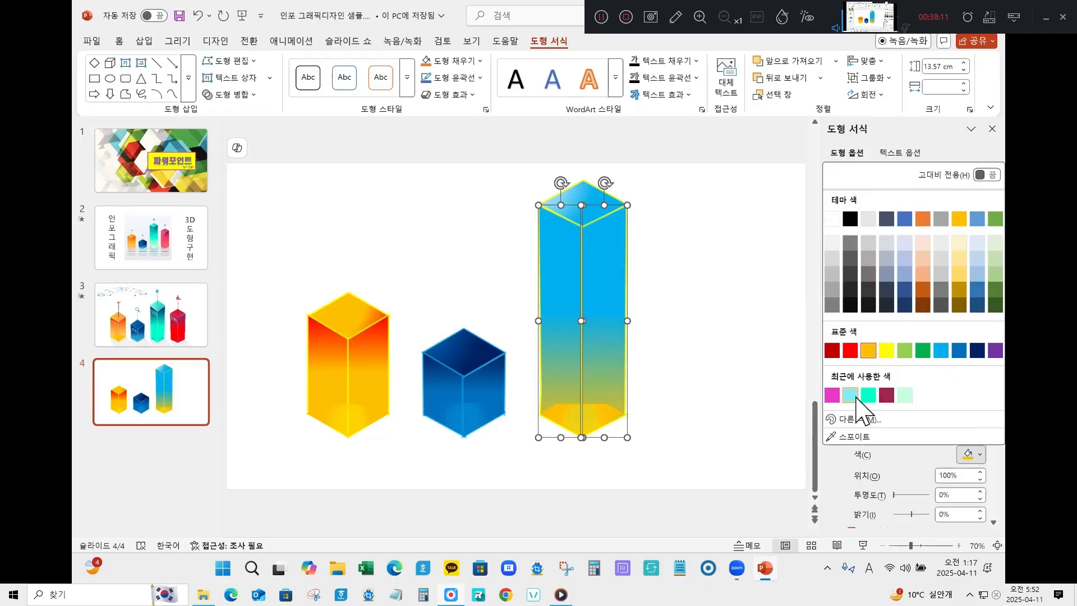
{"action": "left_click", "coordinate": [904, 395]}
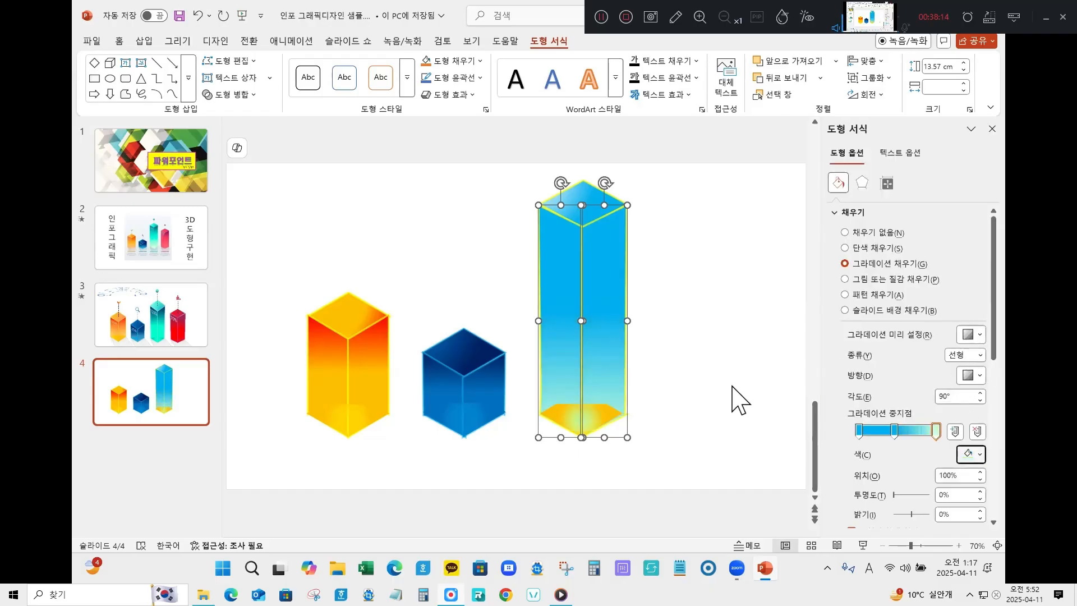
{"action": "left_click", "coordinate": [968, 456]}
{"action": "left_click", "coordinate": [832, 219]}
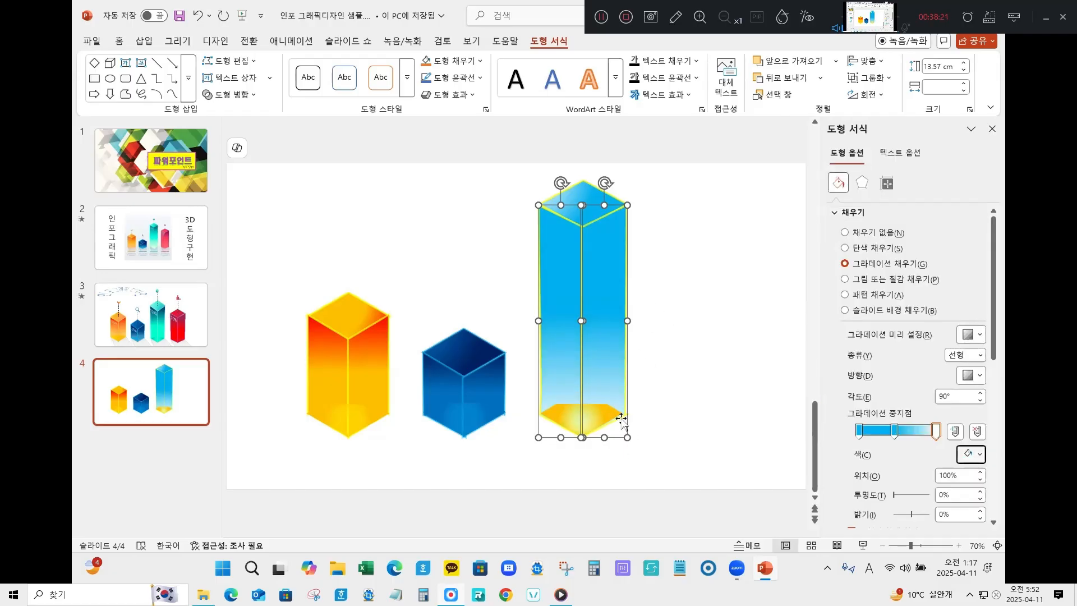
Step: In the tall bar's bottom diamond gradient, make the first stop white and the middle stop the recently used pale green
{"action": "left_click", "coordinate": [603, 415]}
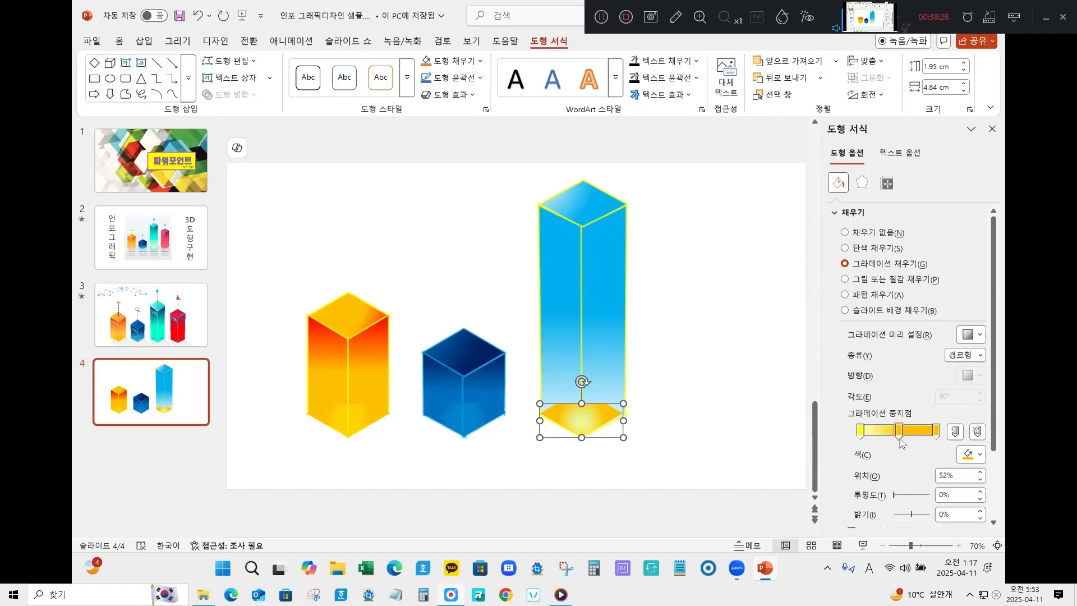
{"action": "left_click", "coordinate": [860, 430]}
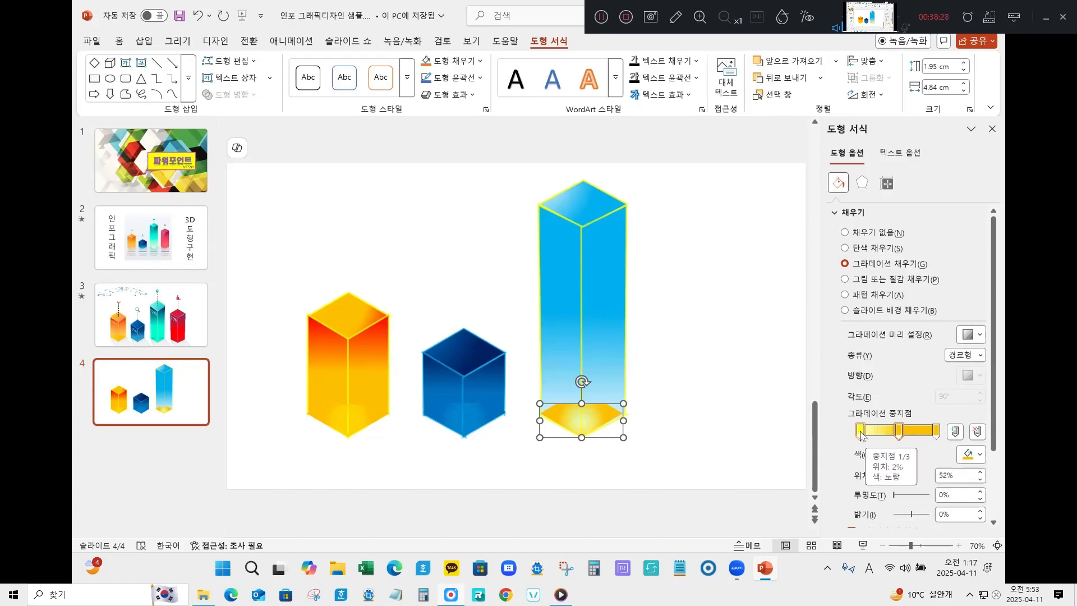
{"action": "left_click", "coordinate": [969, 455]}
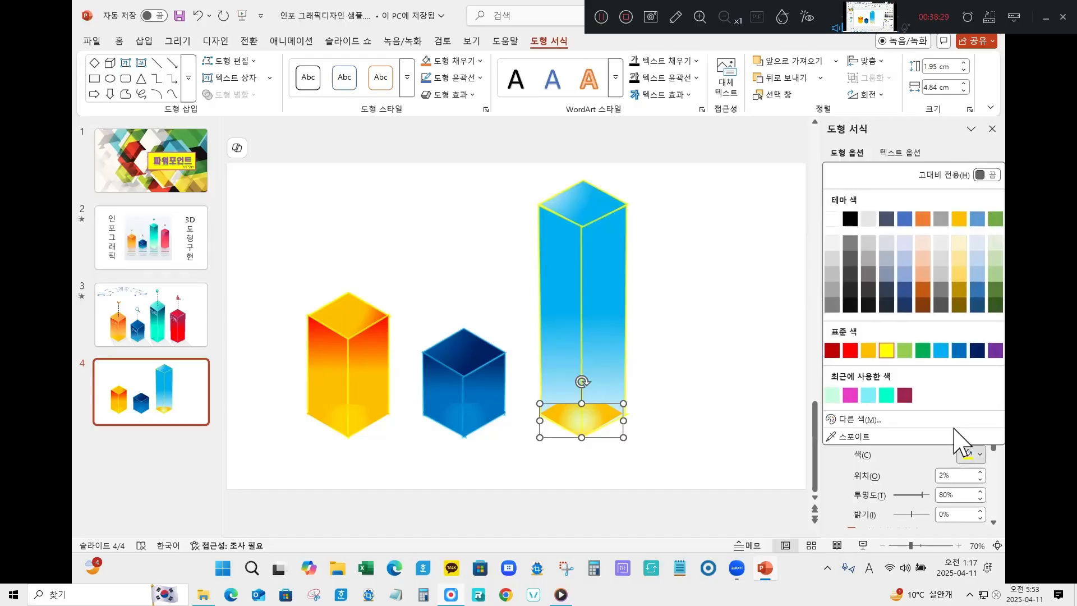
{"action": "left_click", "coordinate": [836, 220]}
{"action": "left_click", "coordinate": [900, 431]}
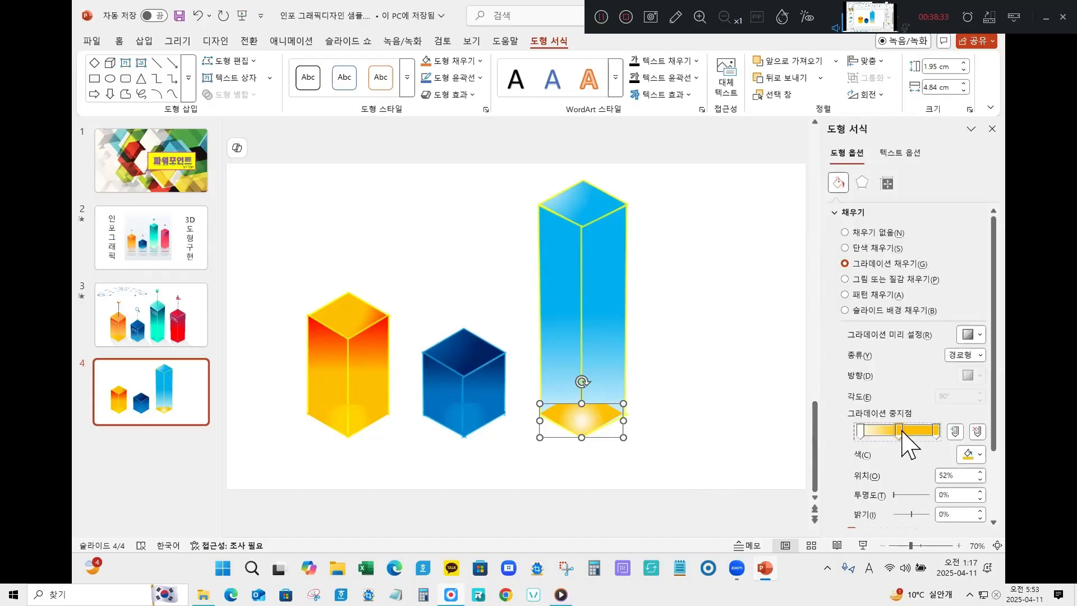
{"action": "left_click", "coordinate": [981, 456]}
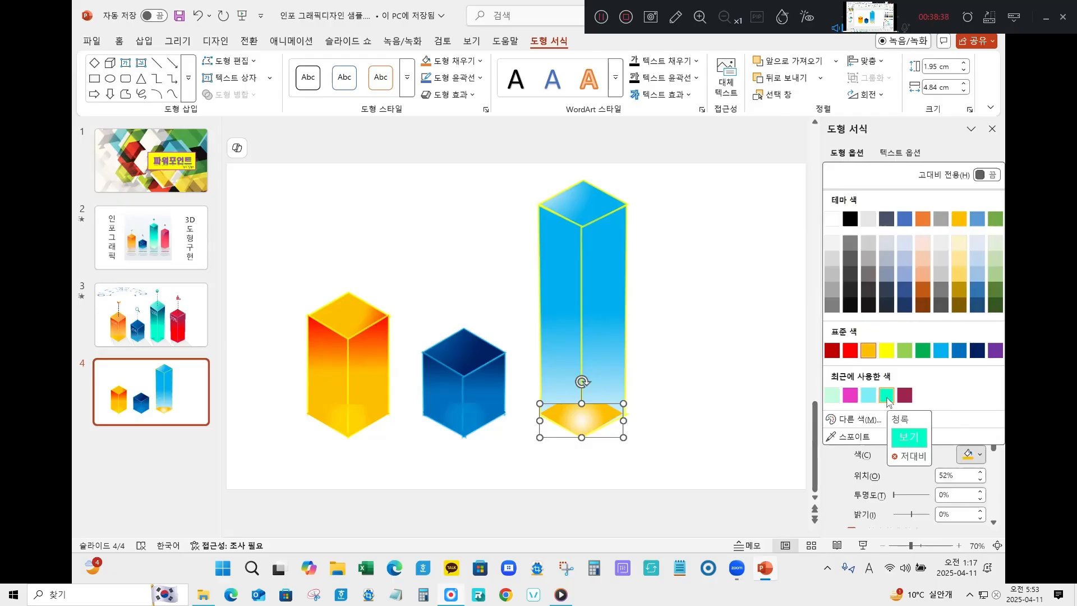
{"action": "left_click", "coordinate": [833, 395]}
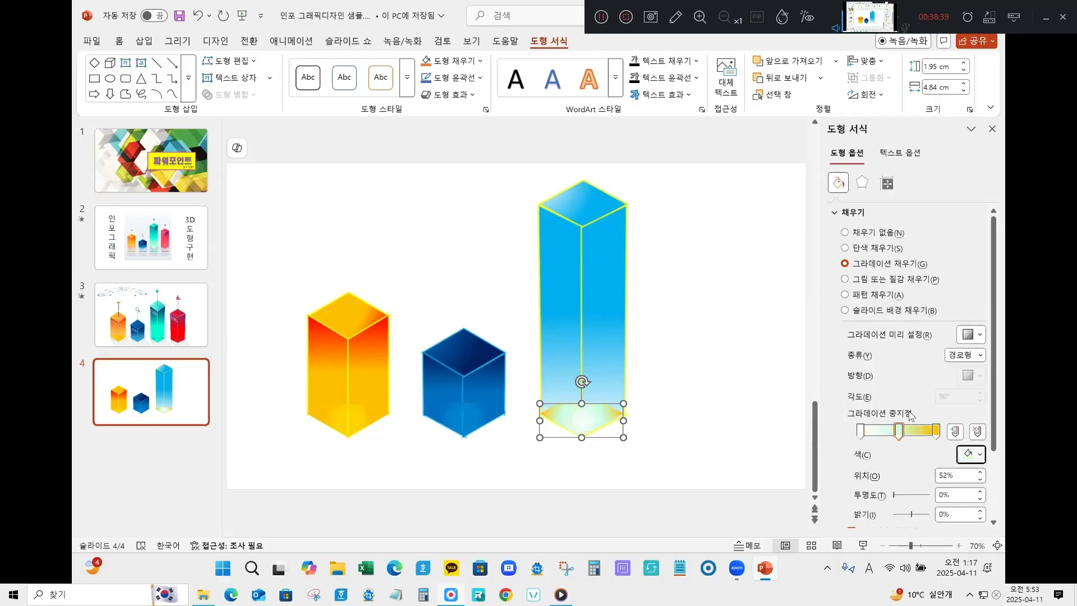
Step: Try standard light blue with 50% transparency for the last gradient stop of the tall bar's bottom diamond
{"action": "left_click", "coordinate": [936, 430]}
{"action": "left_click", "coordinate": [971, 455]}
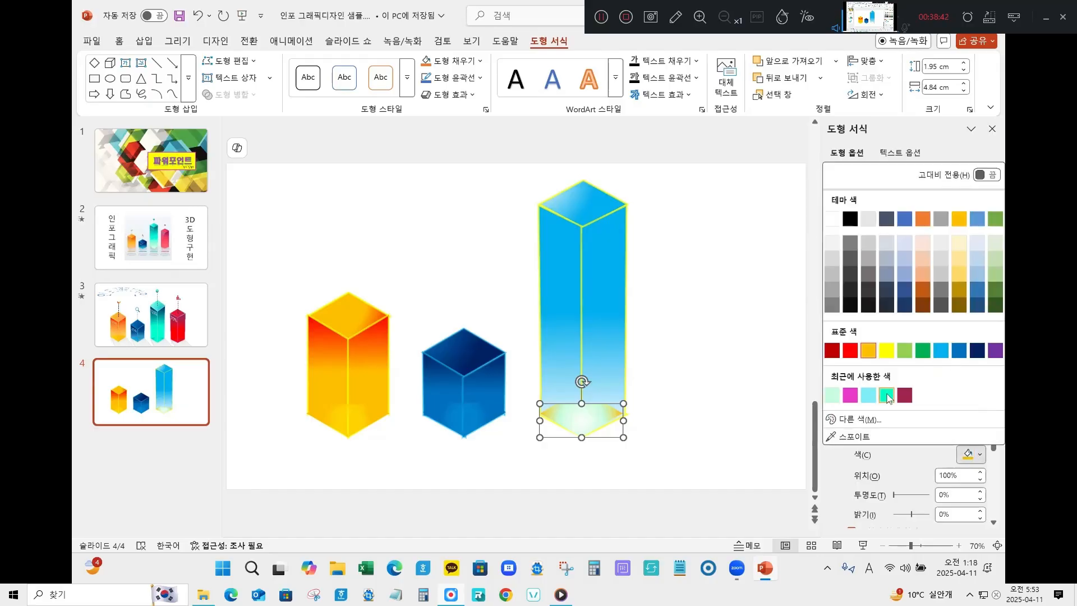
{"action": "left_click", "coordinate": [942, 351]}
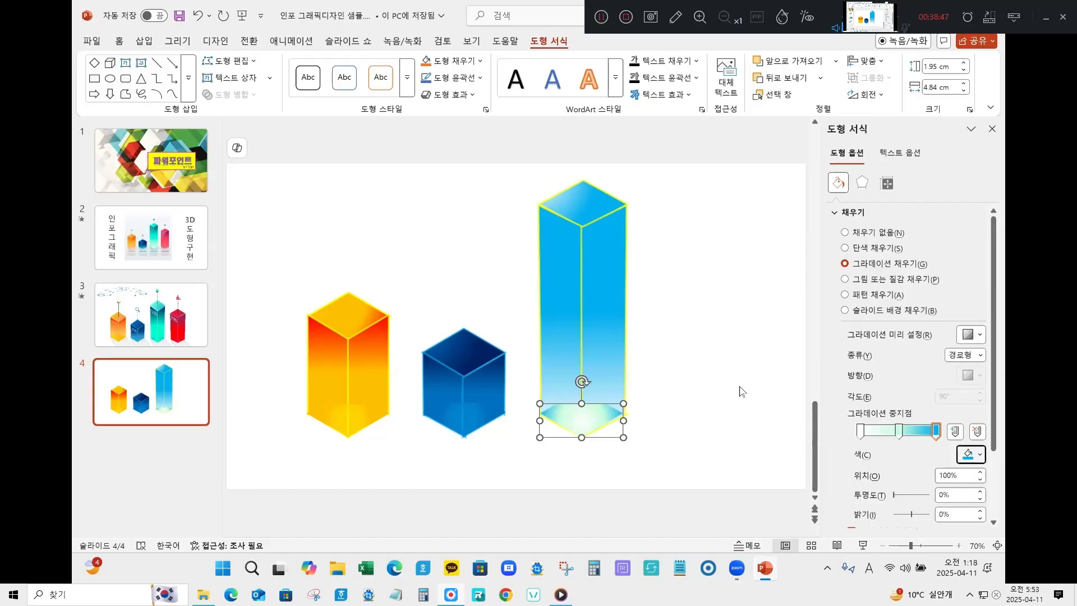
{"action": "double_click", "coordinate": [955, 492]}
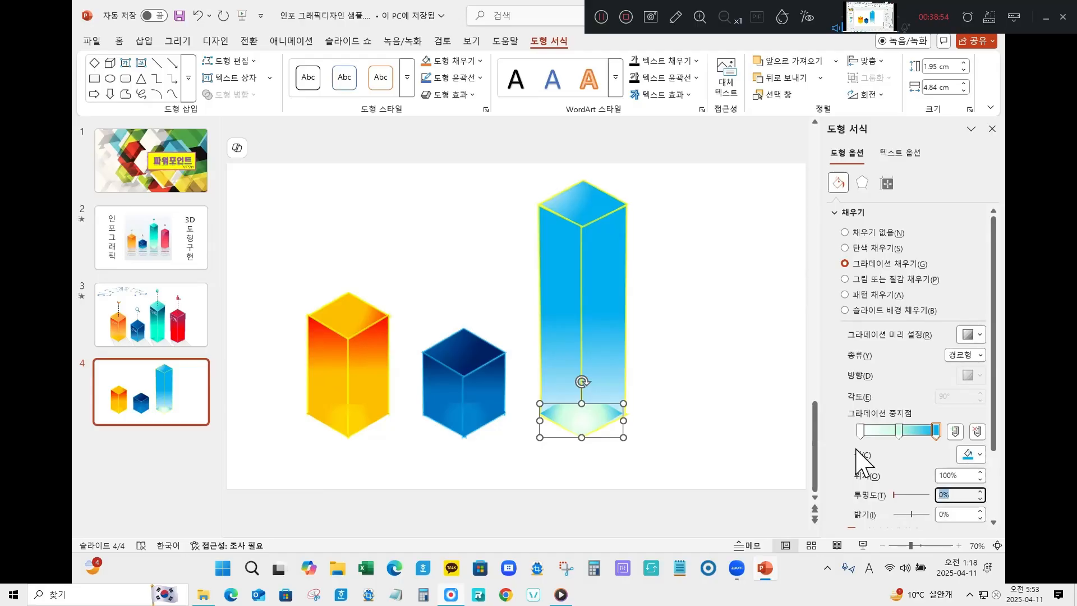
{"action": "type", "text": "50"}
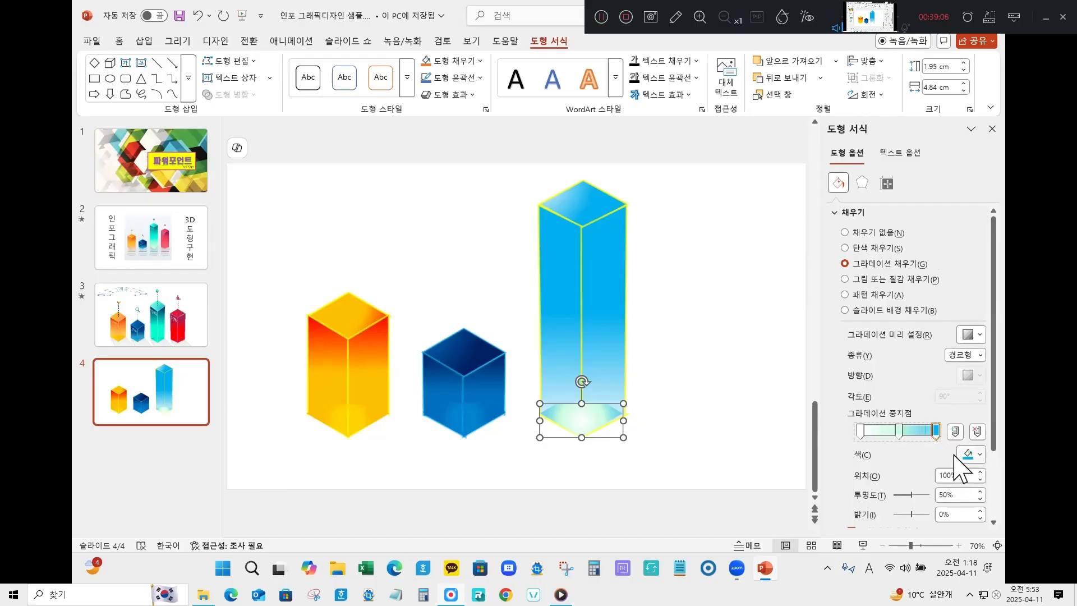
Step: Recolor the bottom diamond's last gradient stop with the recently used light cyan, at 50% brightness and 50% transparency
{"action": "left_click", "coordinate": [969, 455]}
{"action": "left_click", "coordinate": [879, 399]}
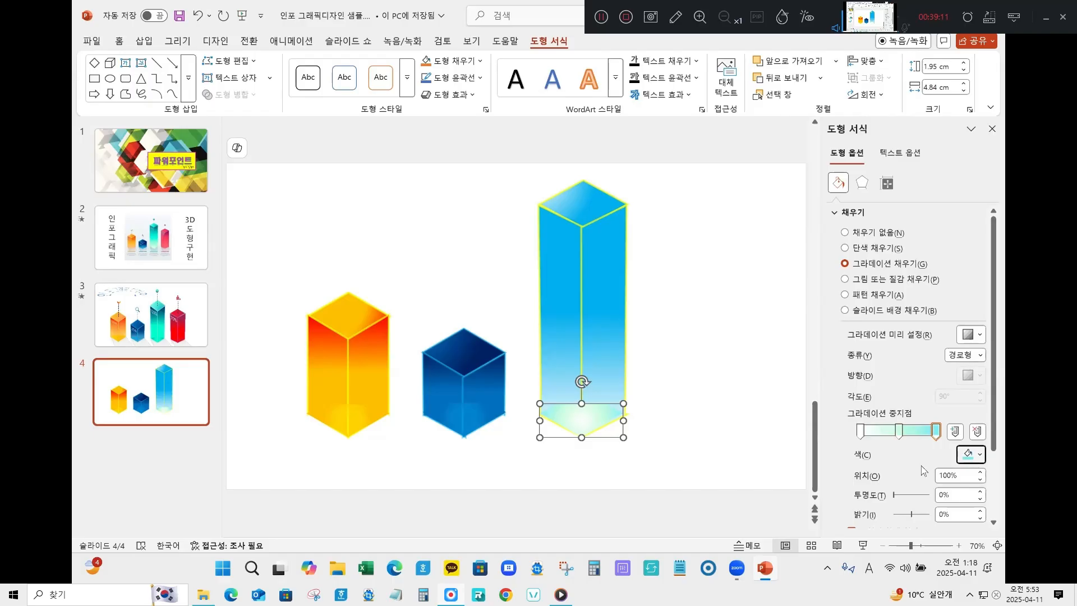
{"action": "double_click", "coordinate": [950, 514]}
{"action": "type", "text": "50"}
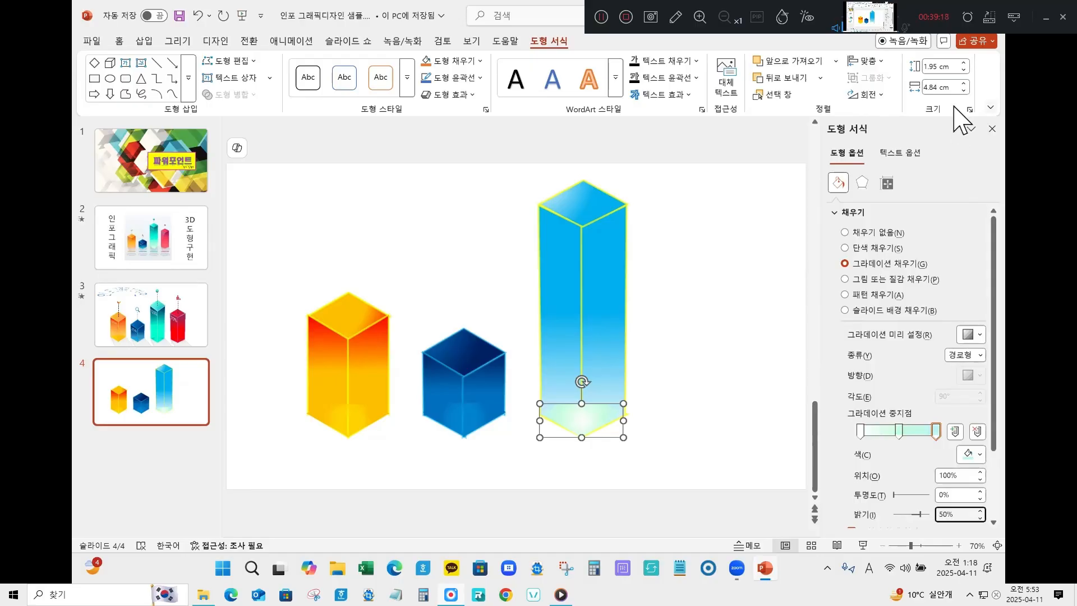
{"action": "double_click", "coordinate": [953, 495]}
{"action": "type", "text": "50"}
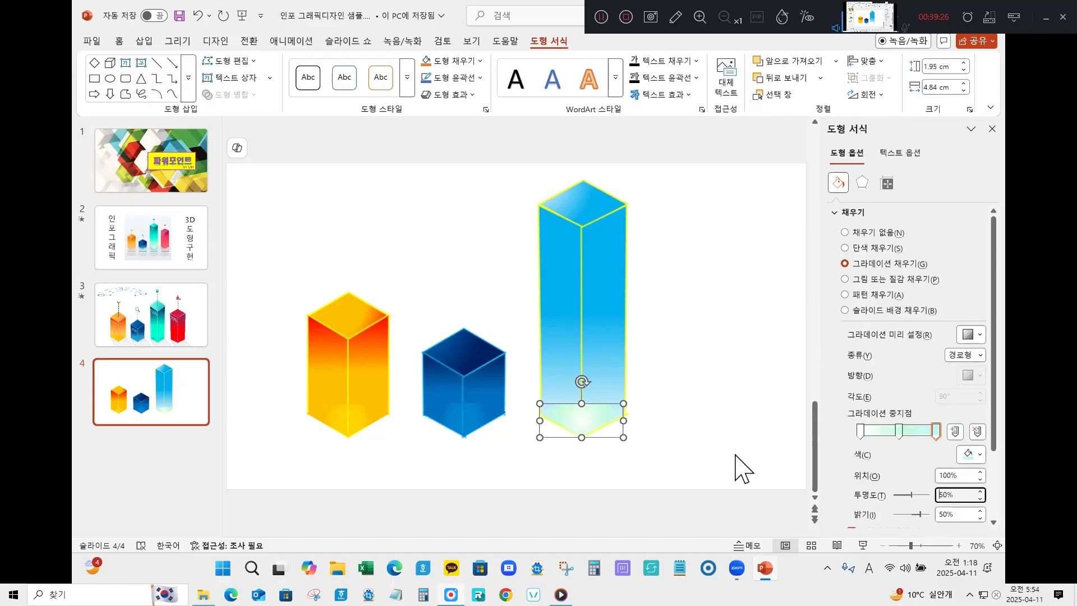
Step: Increase the brightness of the middle gradient stop in the tall bar's bottom diamond
{"action": "left_click", "coordinate": [729, 365]}
{"action": "left_click", "coordinate": [599, 415]}
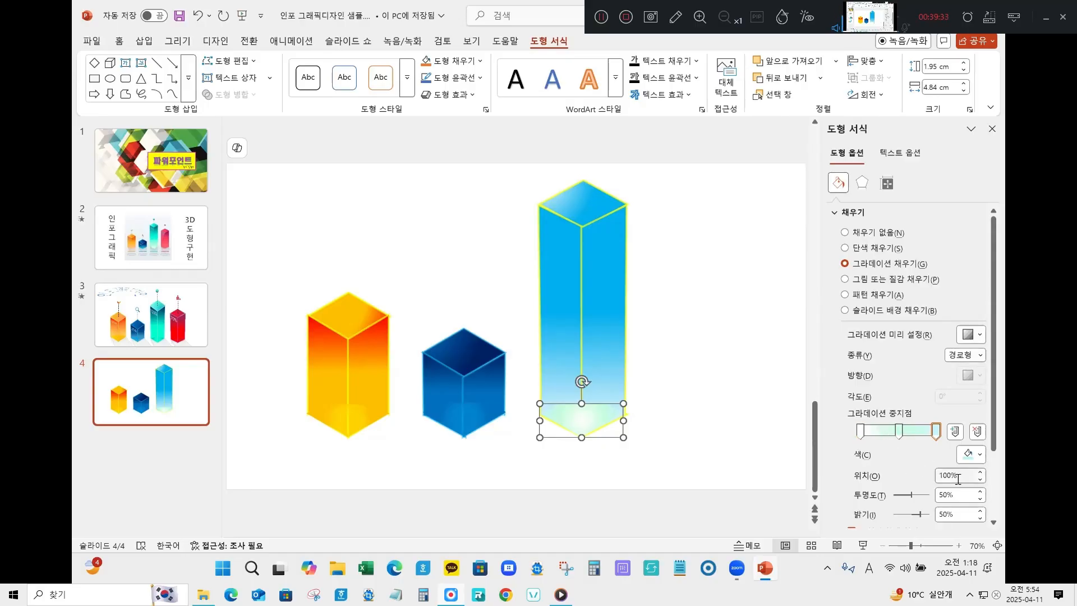
{"action": "left_click", "coordinate": [900, 431]}
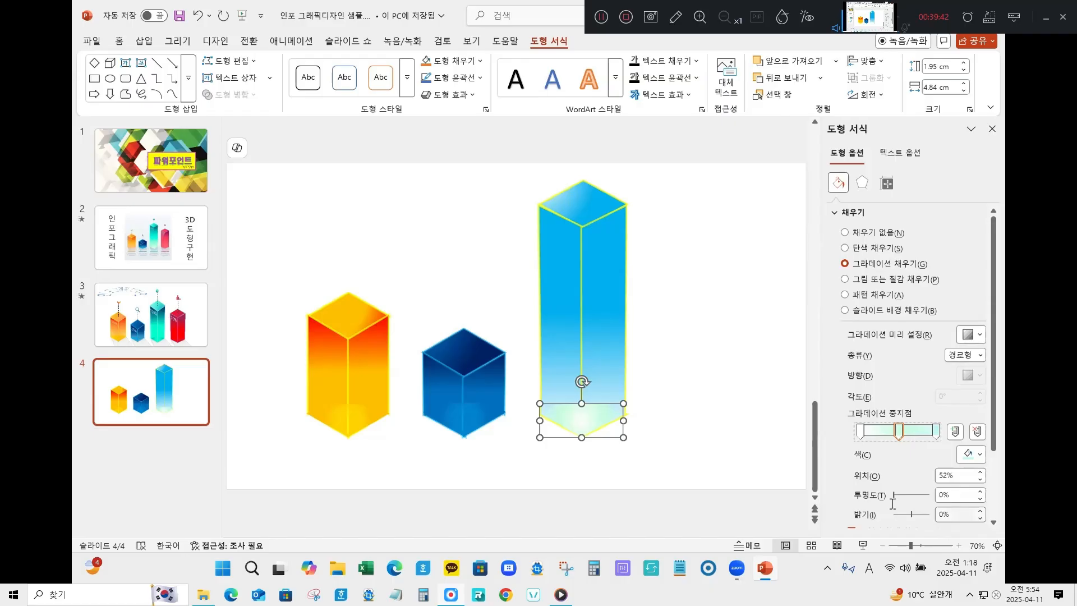
{"action": "left_click_drag", "start_coordinate": [951, 514], "coordinate": [787, 452]}
{"action": "type", "text": "5"}
{"action": "left_click", "coordinate": [699, 440]}
Step: Set the brightness of the bottom diamond's last gradient stop to 80%
{"action": "left_click", "coordinate": [599, 417]}
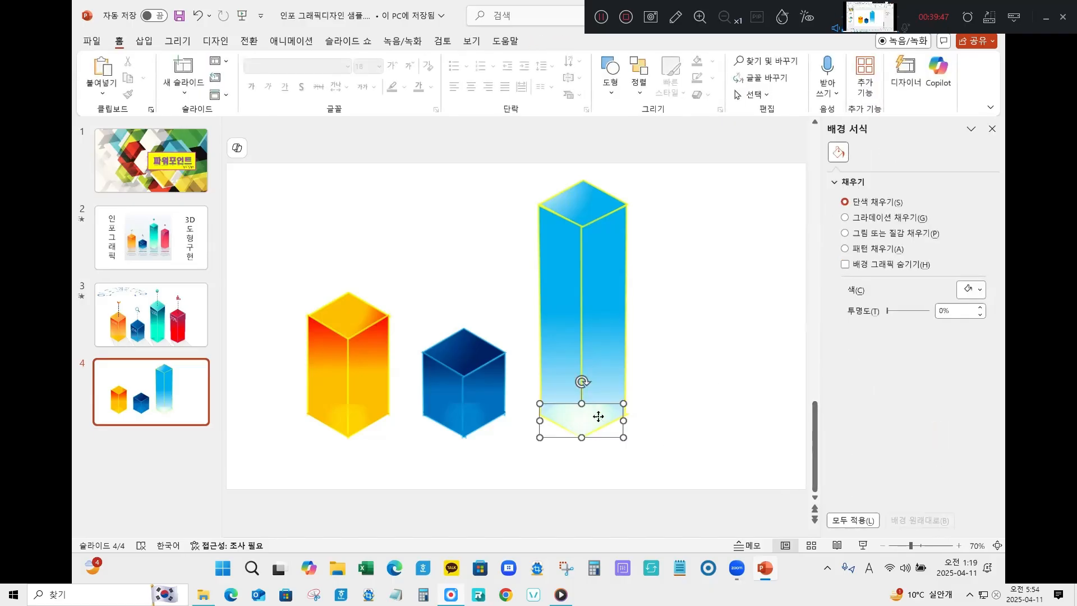
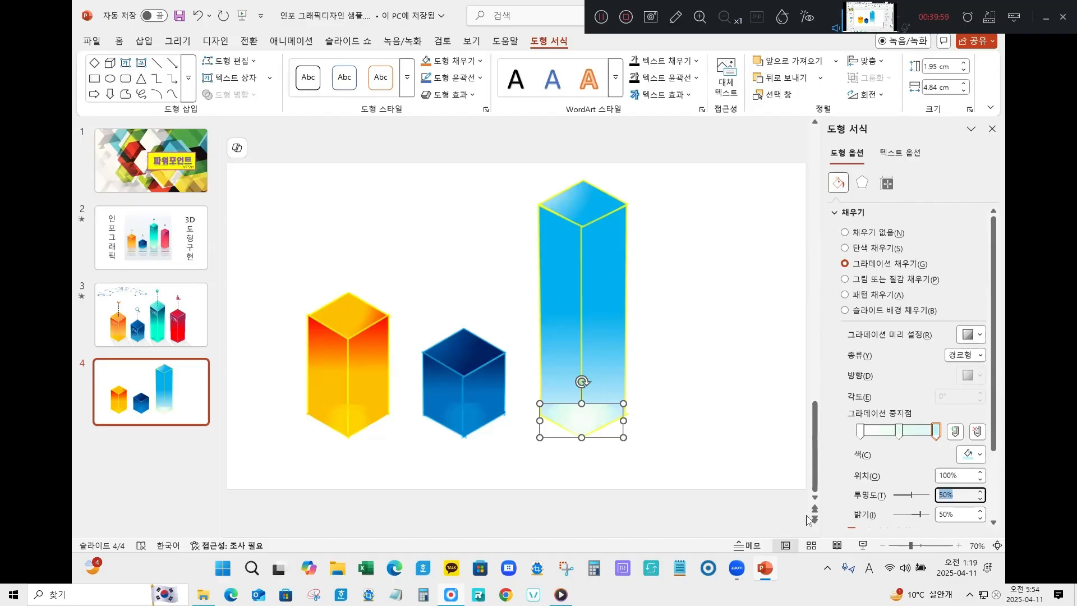
{"action": "left_click_drag", "start_coordinate": [974, 514], "coordinate": [911, 511]}
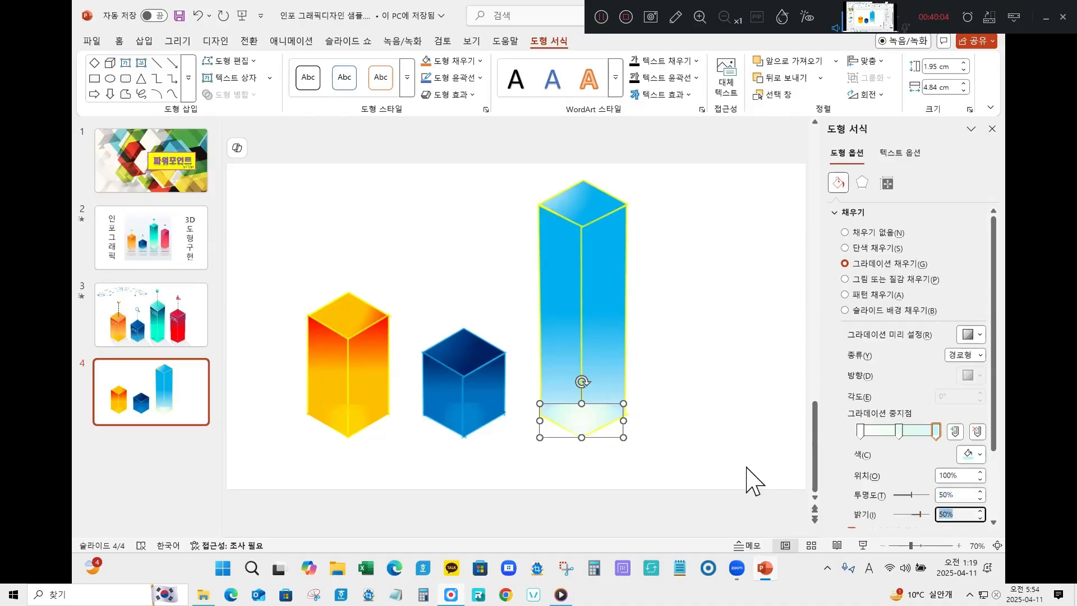
{"action": "type", "text": "80"}
{"action": "left_click", "coordinate": [698, 452]}
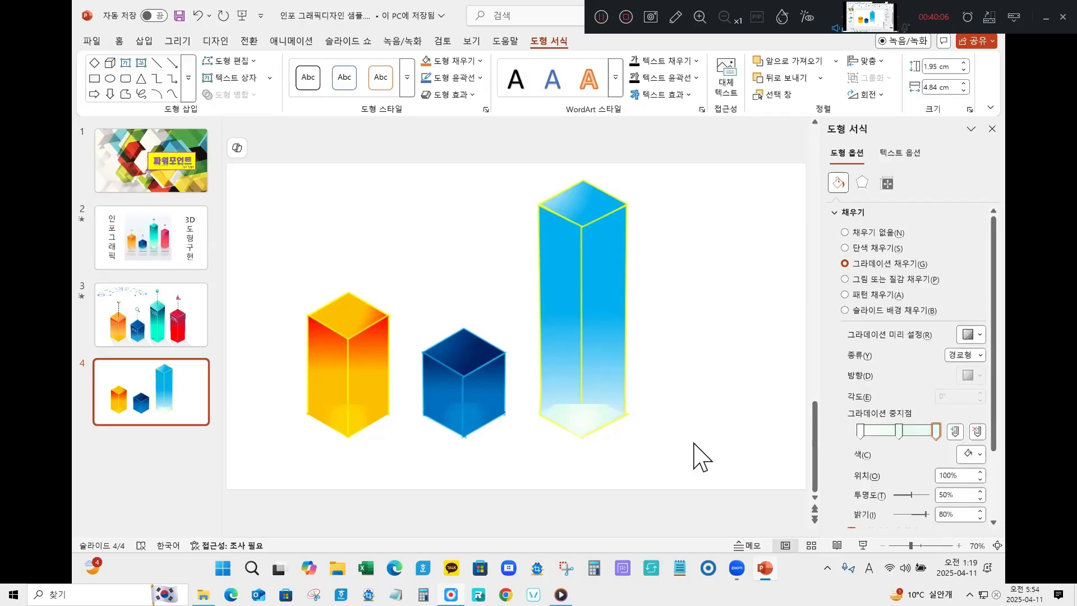
Step: Select both side faces of the tall bar and change their middle gradient stop to the recently used pale green
{"action": "left_click", "coordinate": [594, 358]}
{"action": "left_click", "coordinate": [571, 370]}
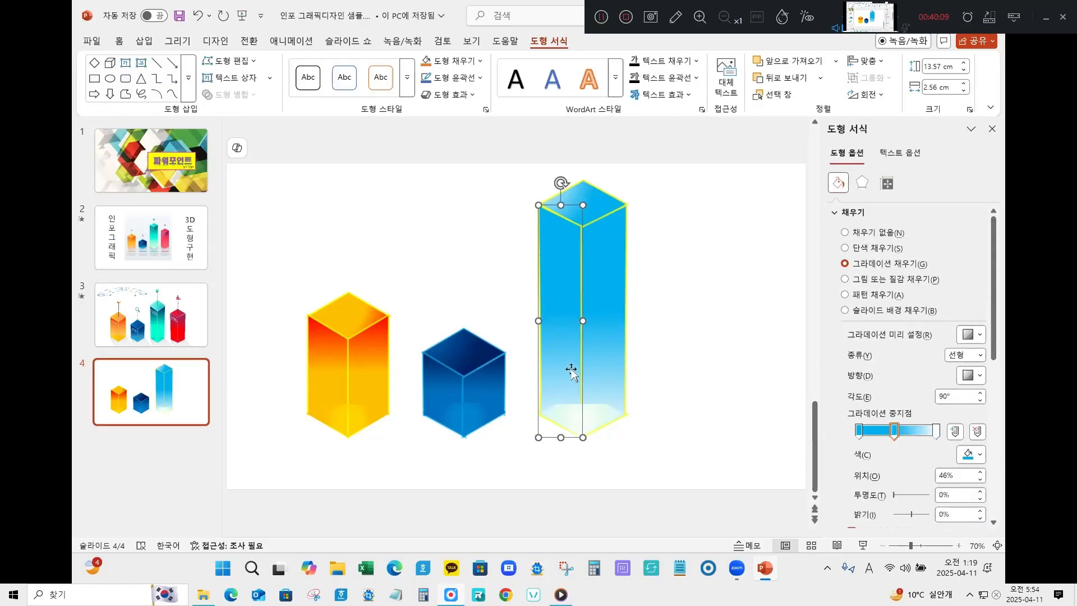
{"action": "left_click", "coordinate": [612, 371], "text": "shift"}
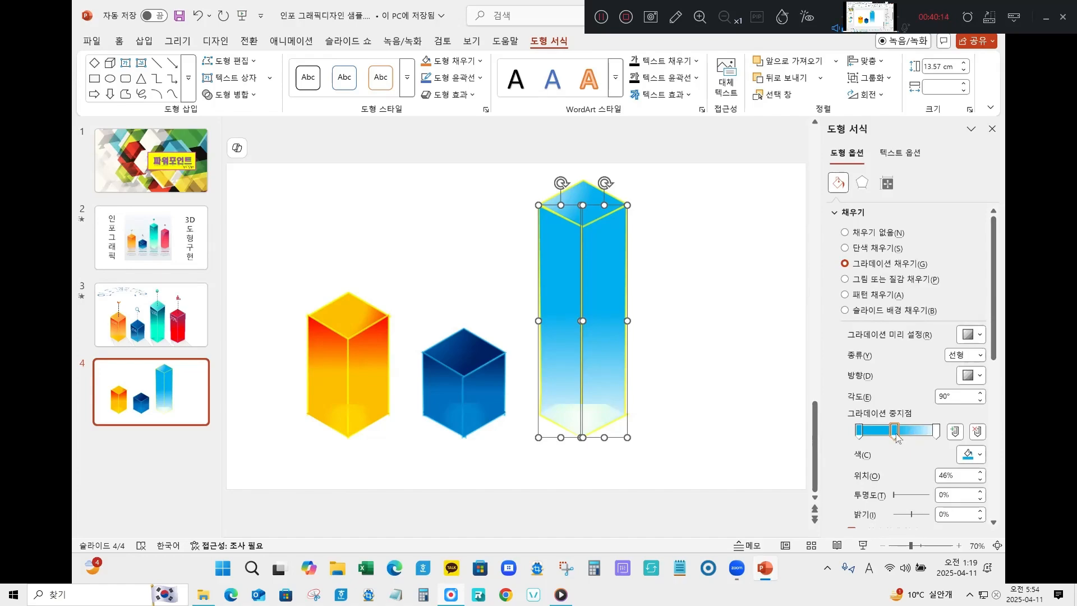
{"action": "left_click", "coordinate": [977, 457]}
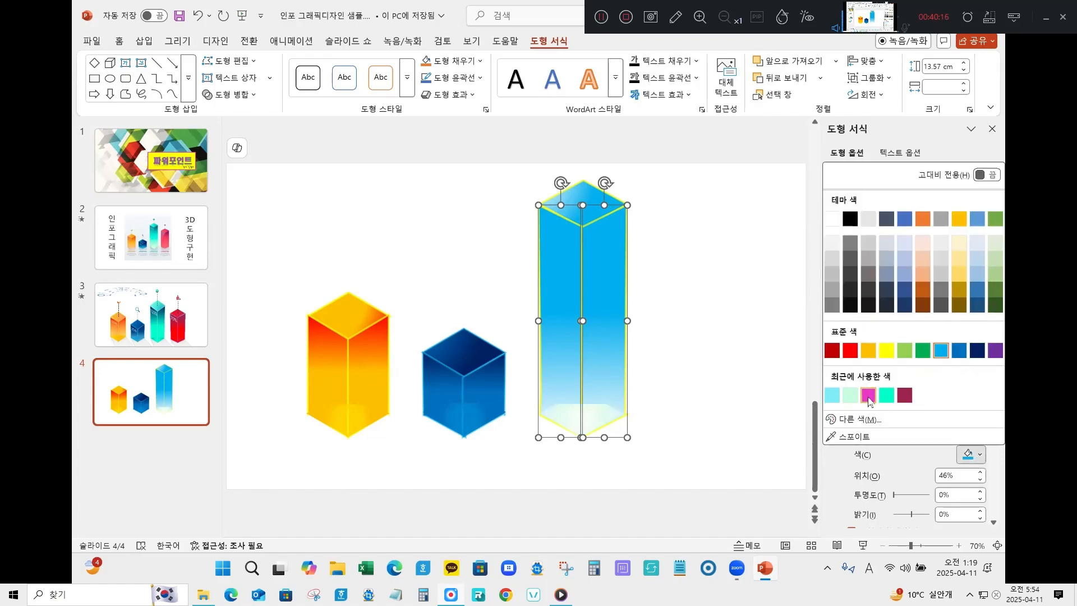
{"action": "left_click", "coordinate": [851, 395]}
{"action": "left_click", "coordinate": [719, 403]}
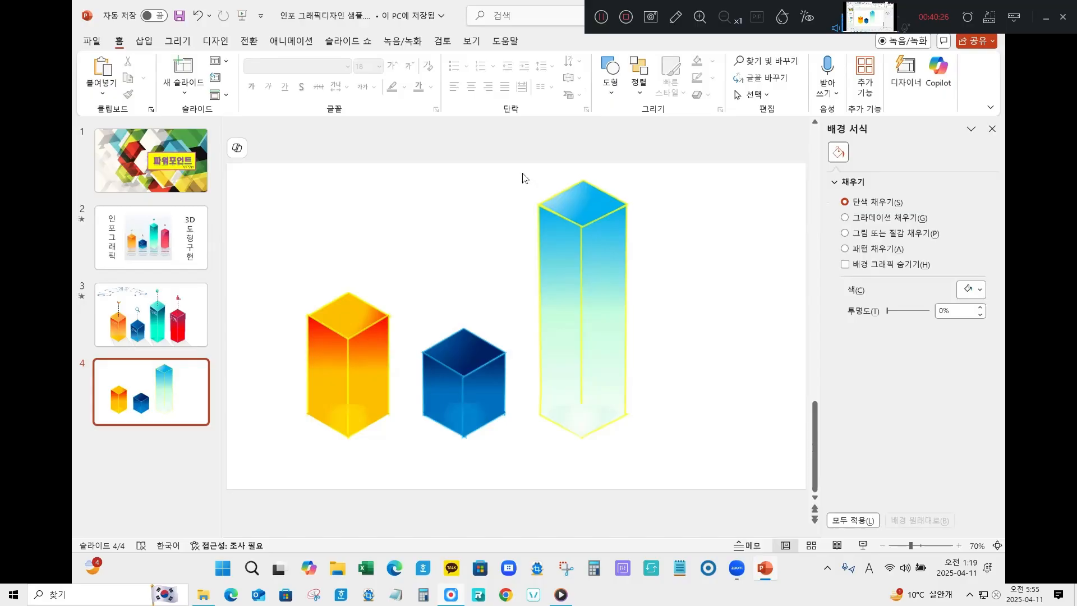
{"action": "left_click_drag", "start_coordinate": [523, 173], "coordinate": [672, 492]}
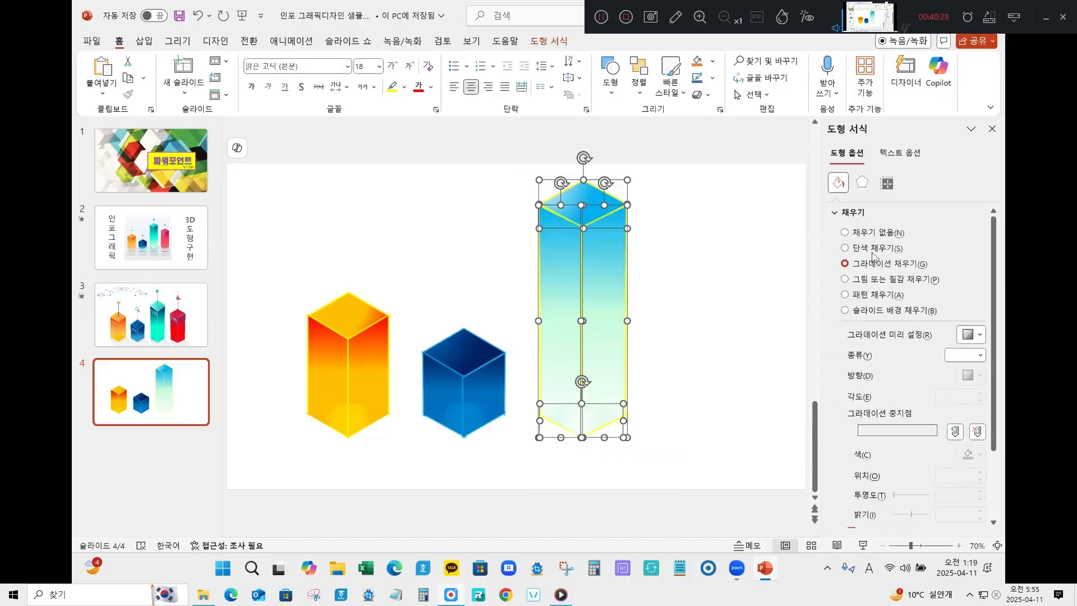
{"action": "left_click", "coordinate": [852, 212]}
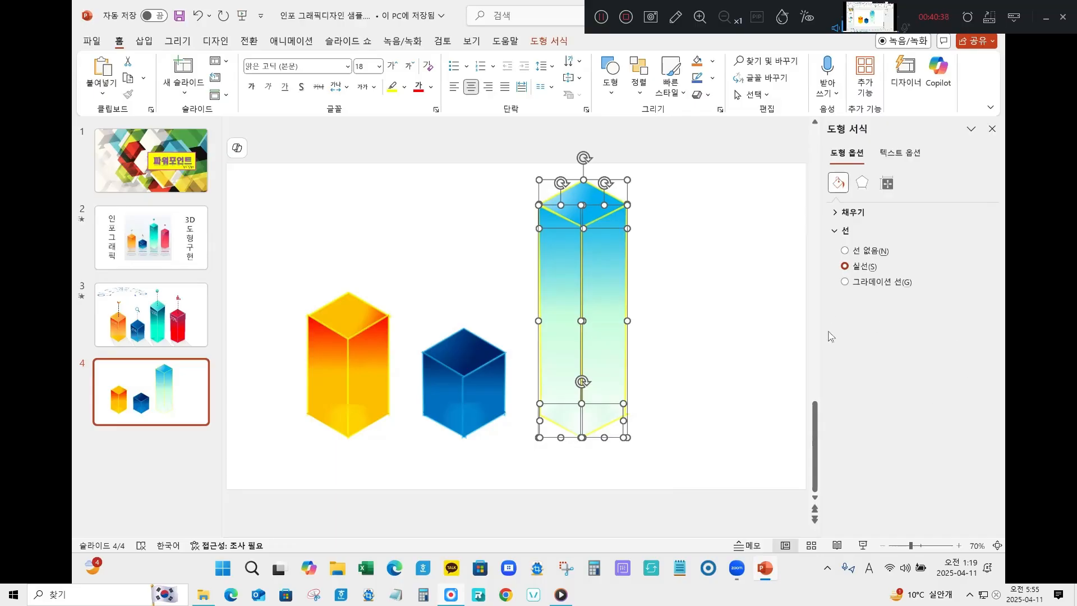
{"action": "left_click", "coordinate": [677, 273]}
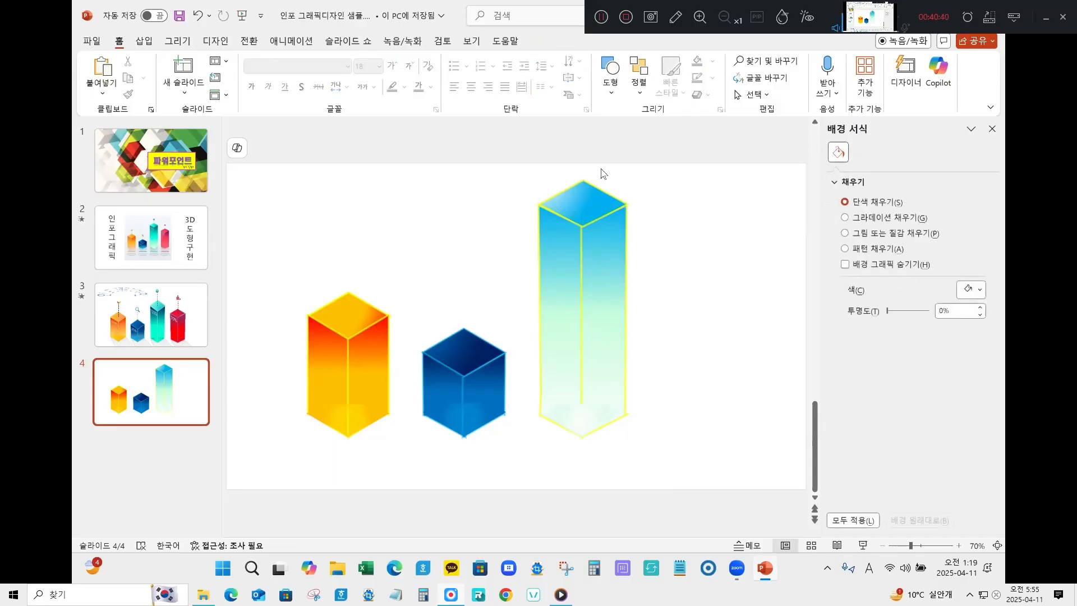
Step: Change the outline color of the tall bar's top diamond to the recently used turquoise
{"action": "left_click", "coordinate": [590, 205]}
{"action": "left_click", "coordinate": [835, 212]}
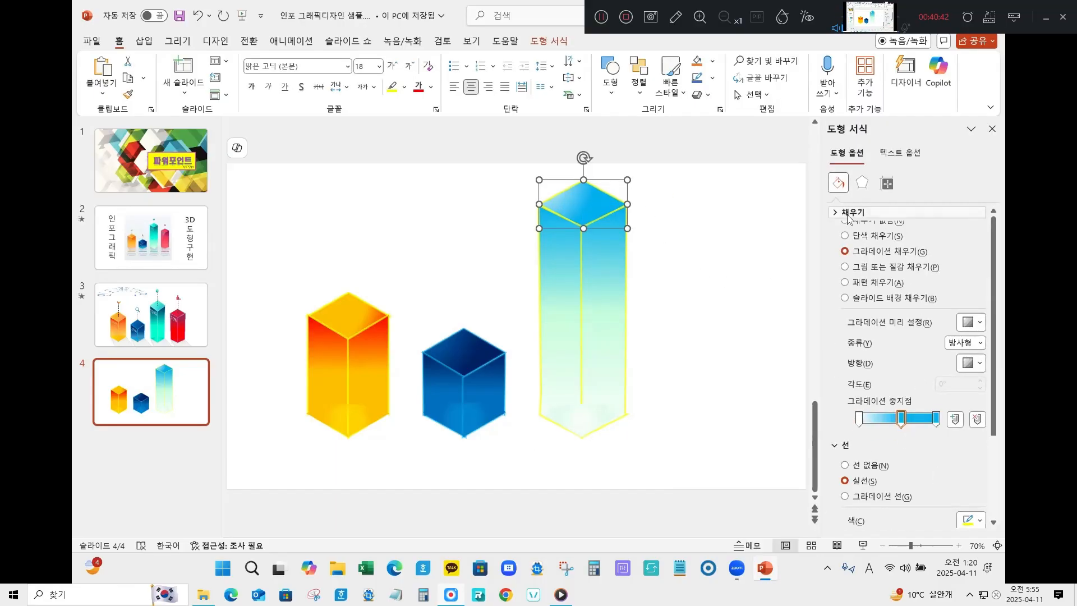
{"action": "left_click", "coordinate": [969, 306]}
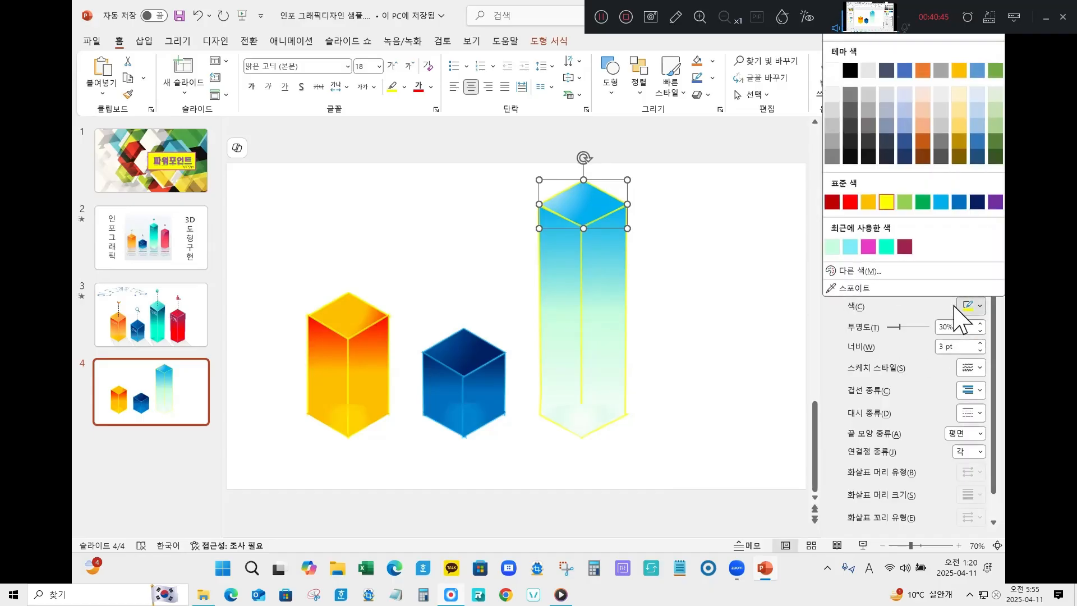
{"action": "left_click", "coordinate": [887, 247]}
{"action": "left_click", "coordinate": [735, 323]}
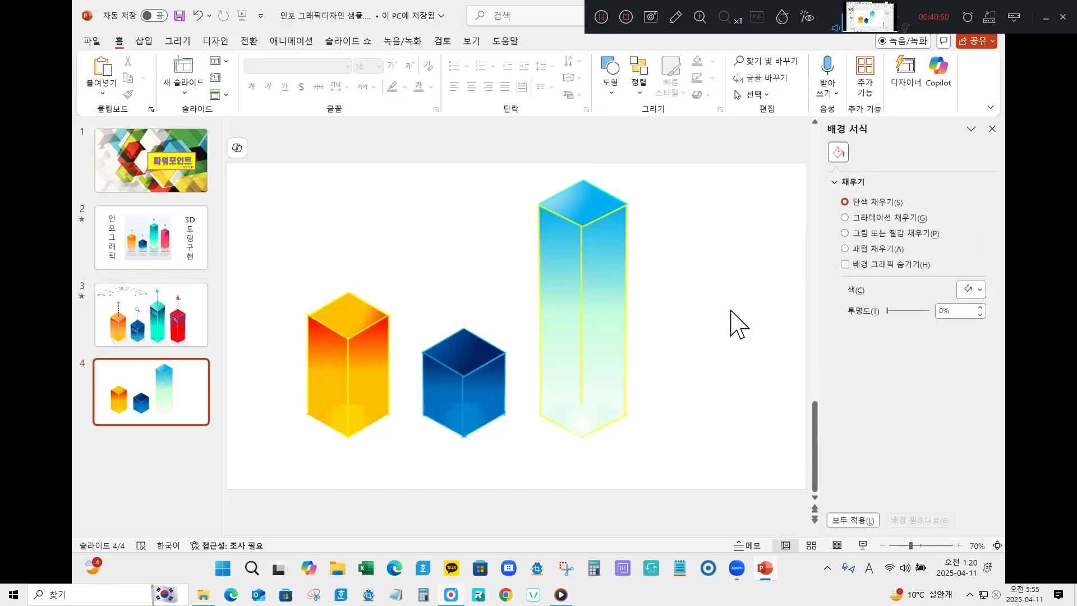
Step: Apply the same recently used turquoise to the outline of the tall bar's left side face
{"action": "left_click", "coordinate": [573, 294]}
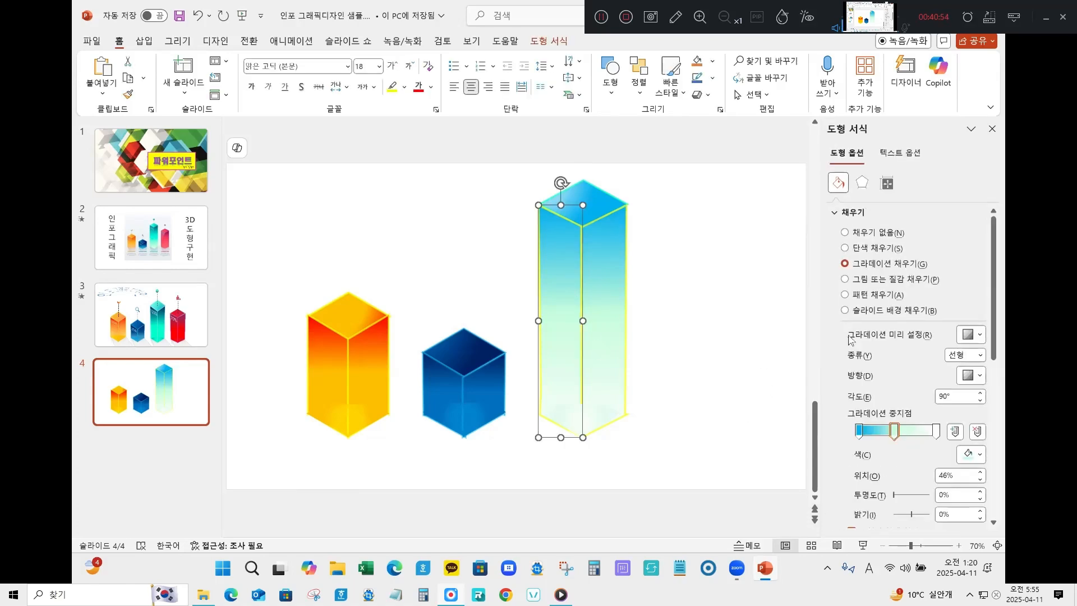
{"action": "left_click", "coordinate": [859, 214]}
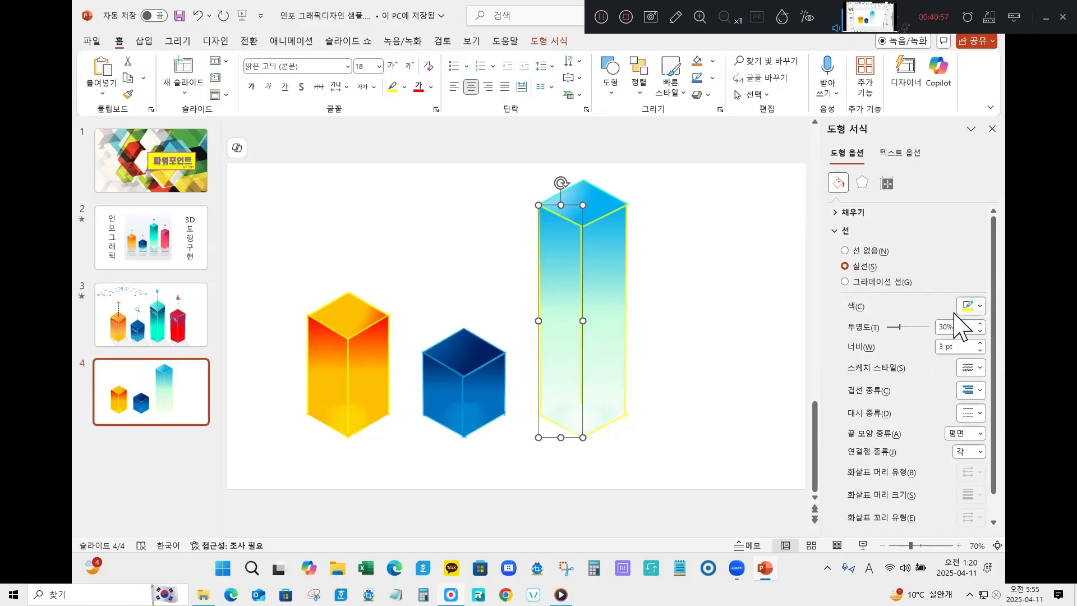
{"action": "left_click", "coordinate": [971, 306]}
{"action": "left_click", "coordinate": [835, 246]}
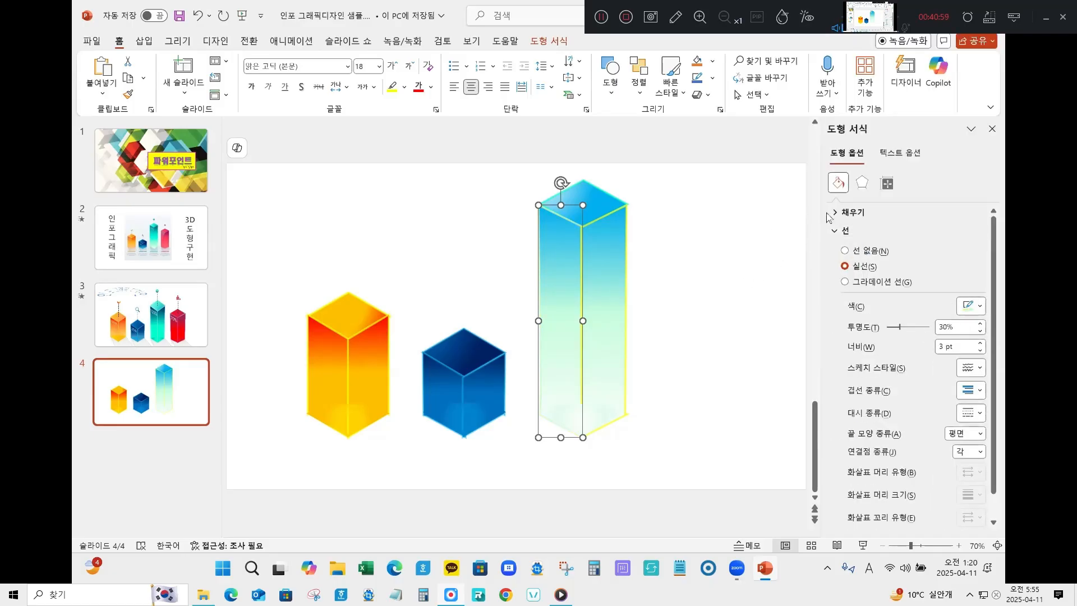
Step: Select the tall bar's right side face for outline recoloring
{"action": "left_click", "coordinate": [610, 296]}
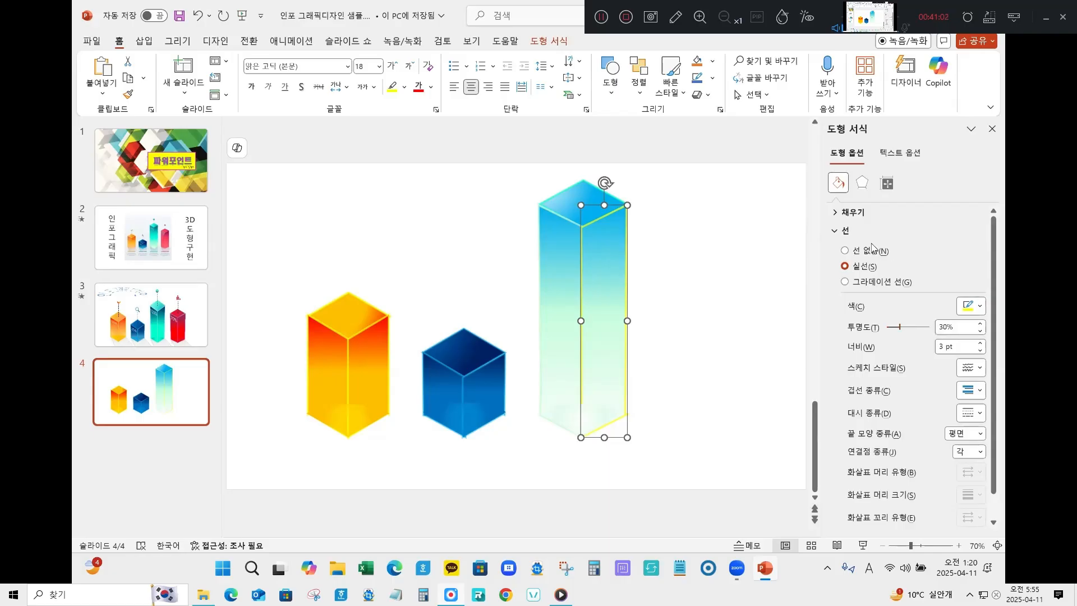
Step: Set the outline color of the tall bar's right face to the recently used pale mint green
{"action": "left_click", "coordinate": [961, 307]}
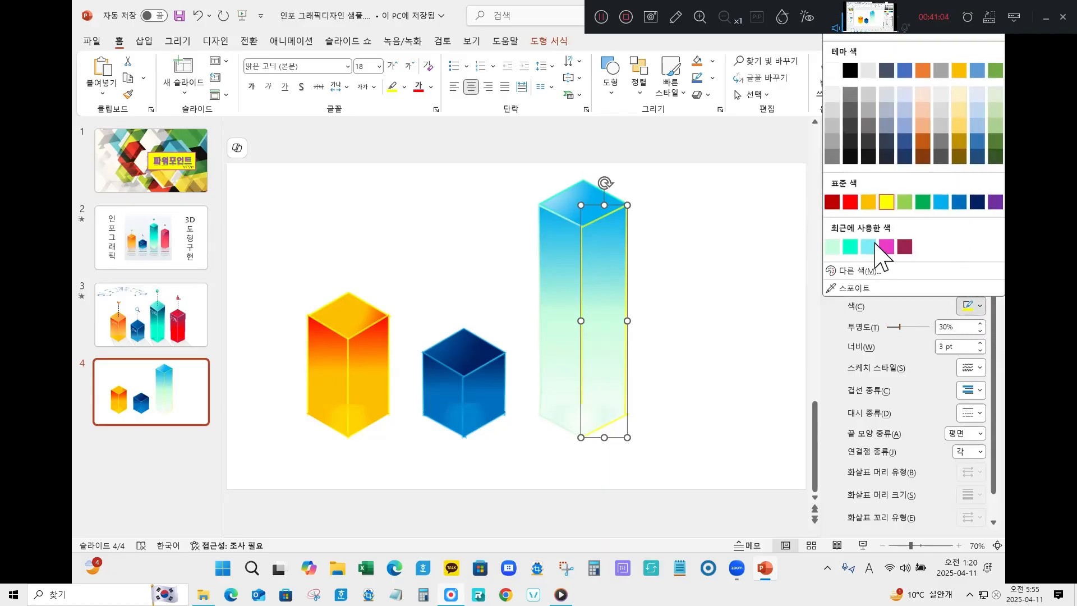
{"action": "left_click", "coordinate": [838, 243]}
{"action": "left_click", "coordinate": [782, 474]}
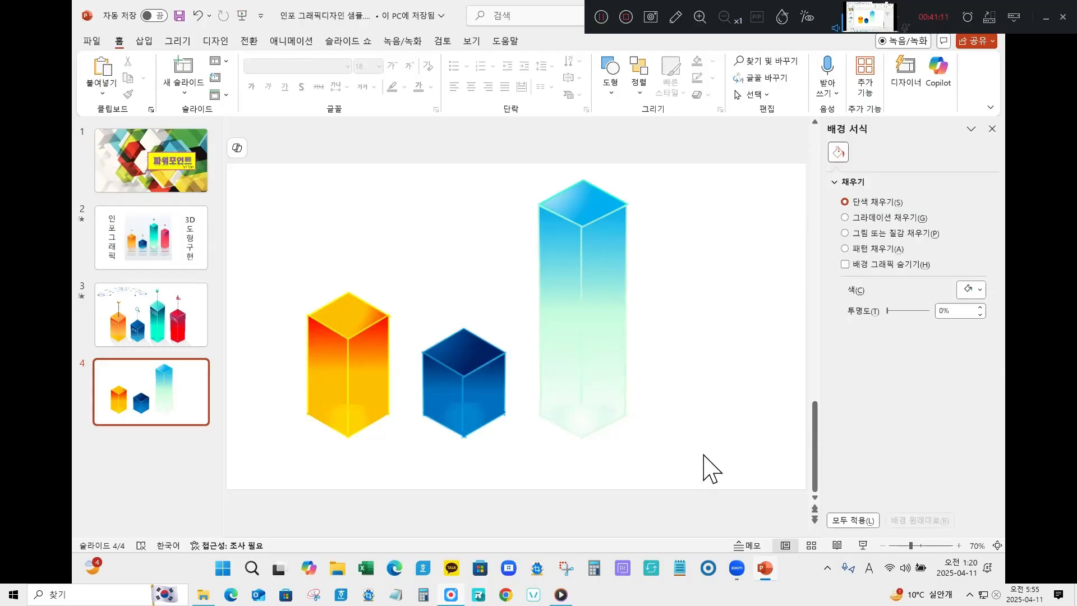
Step: Compare with the finished bars on slide 3, and set the last gradient stop of slide 4's tall bar top face to standard blue
{"action": "key", "text": "Page_Up"}
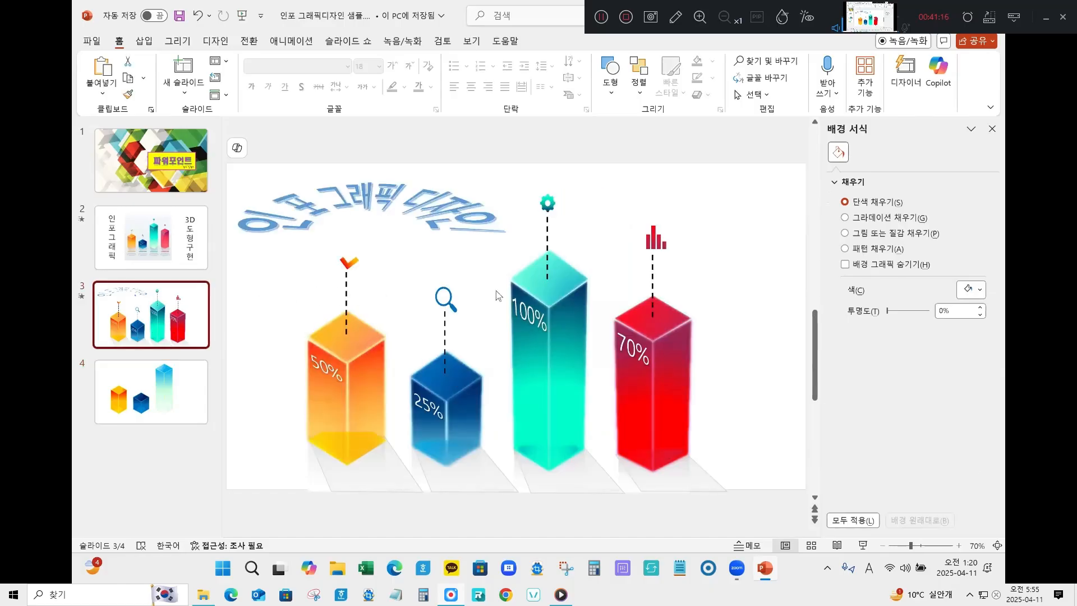
{"action": "left_click", "coordinate": [177, 400]}
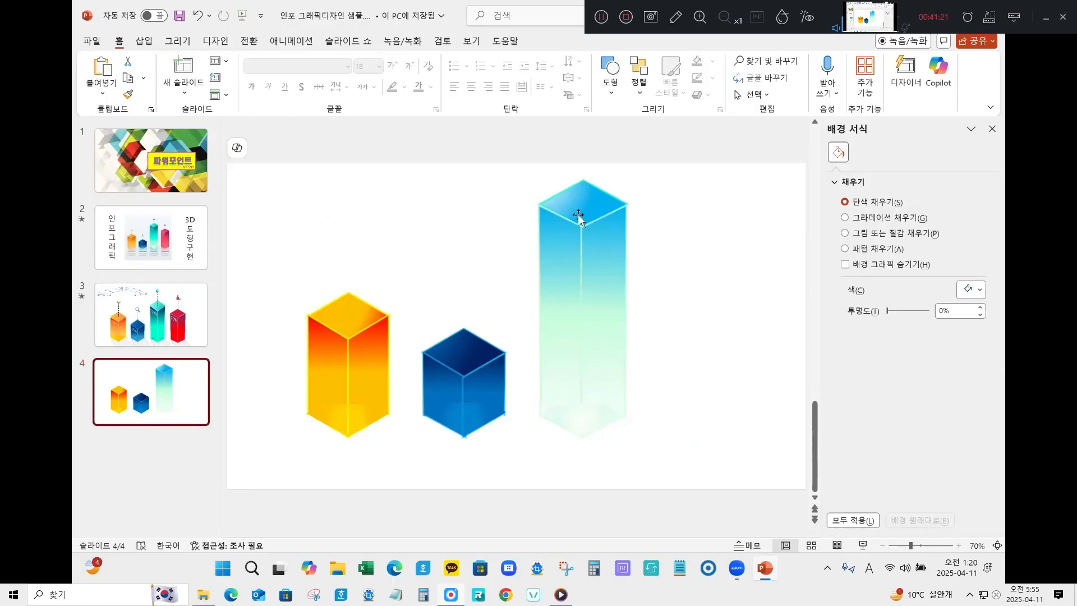
{"action": "left_click", "coordinate": [578, 217]}
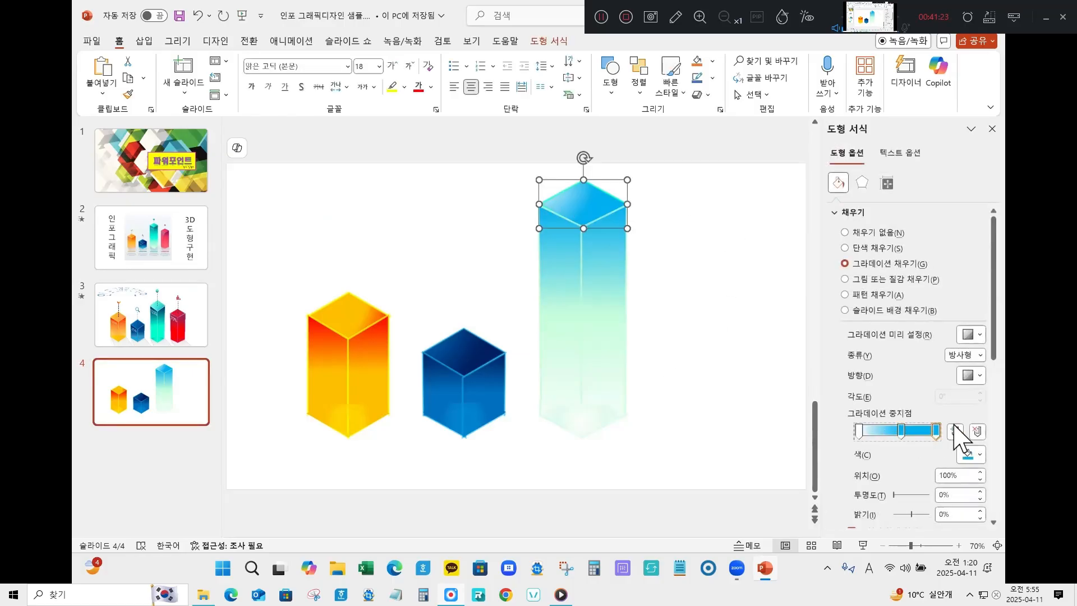
{"action": "left_click", "coordinate": [967, 456]}
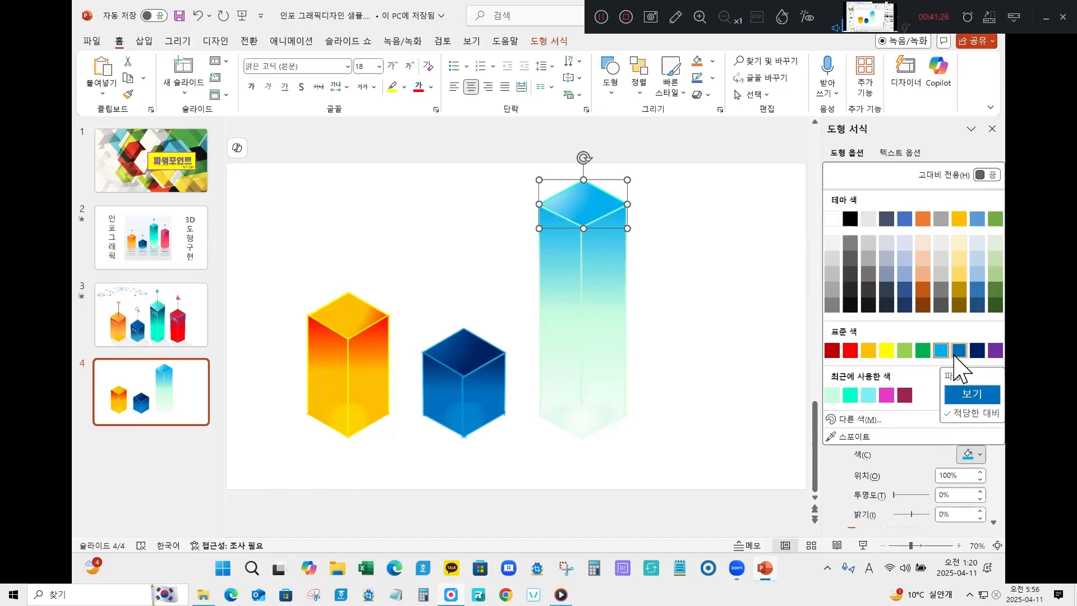
{"action": "left_click", "coordinate": [956, 355]}
Step: Set the first gradient stop of the tall bar's left and right side faces to standard blue
{"action": "left_click", "coordinate": [554, 248]}
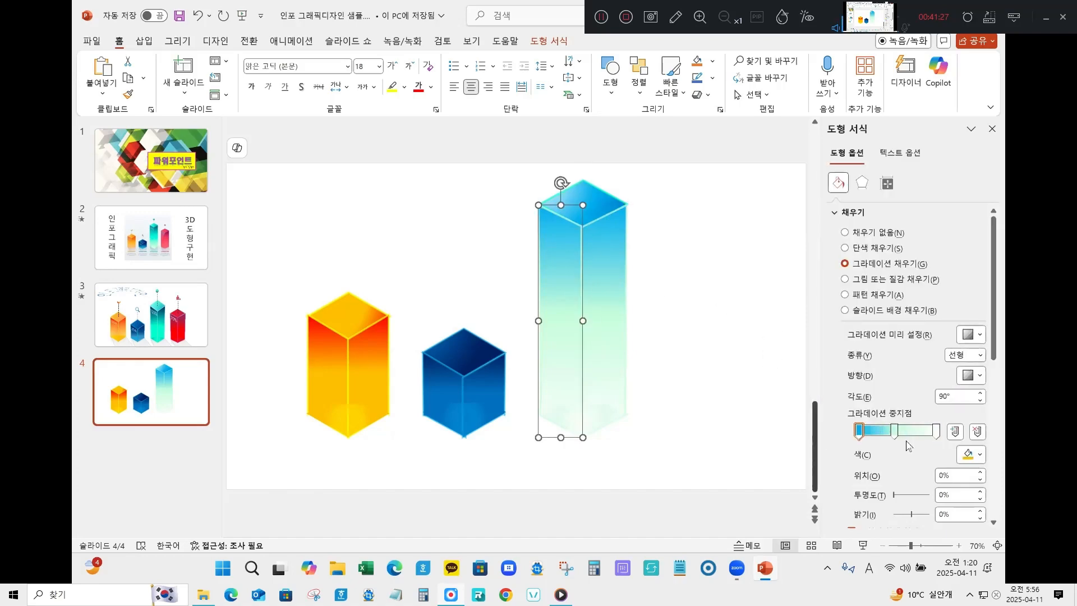
{"action": "left_click", "coordinate": [860, 433]}
{"action": "left_click", "coordinate": [980, 455]}
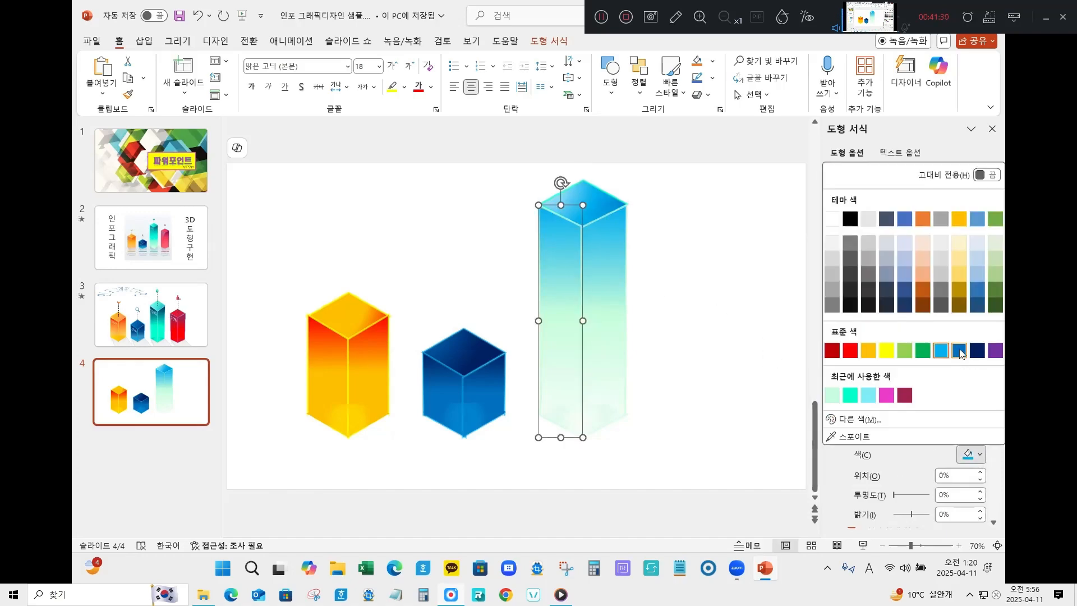
{"action": "left_click", "coordinate": [617, 235]}
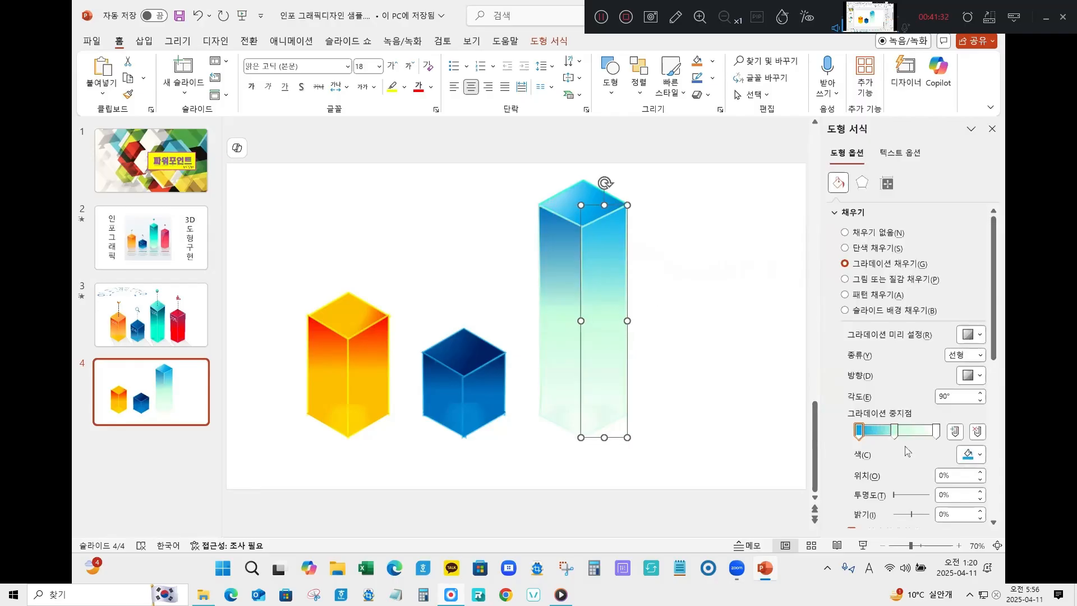
{"action": "left_click", "coordinate": [860, 432]}
{"action": "left_click", "coordinate": [980, 455]}
{"action": "left_click", "coordinate": [655, 289]}
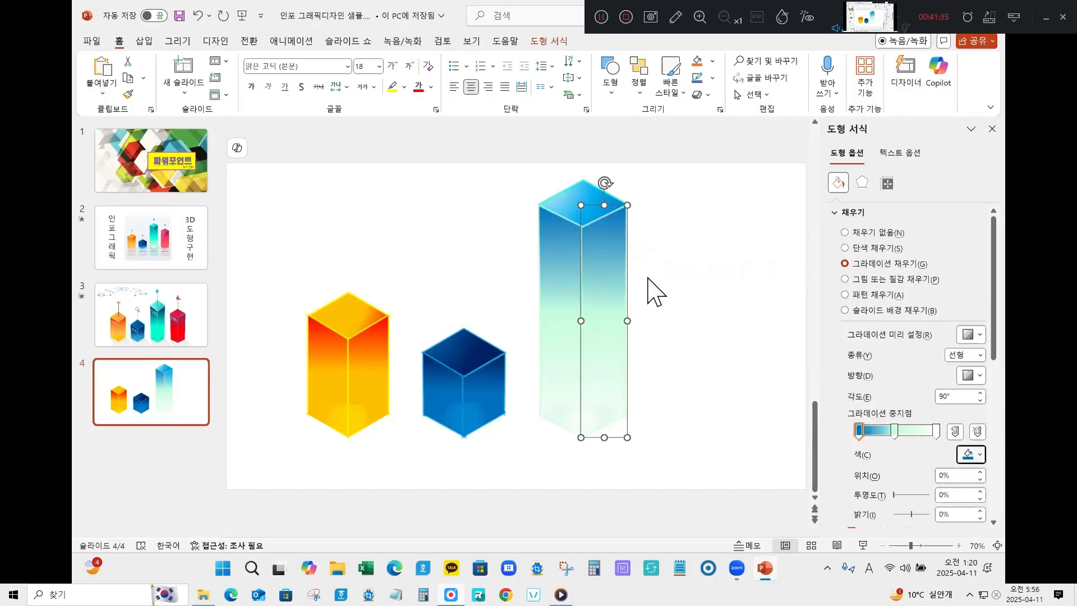
{"action": "left_click", "coordinate": [668, 385]}
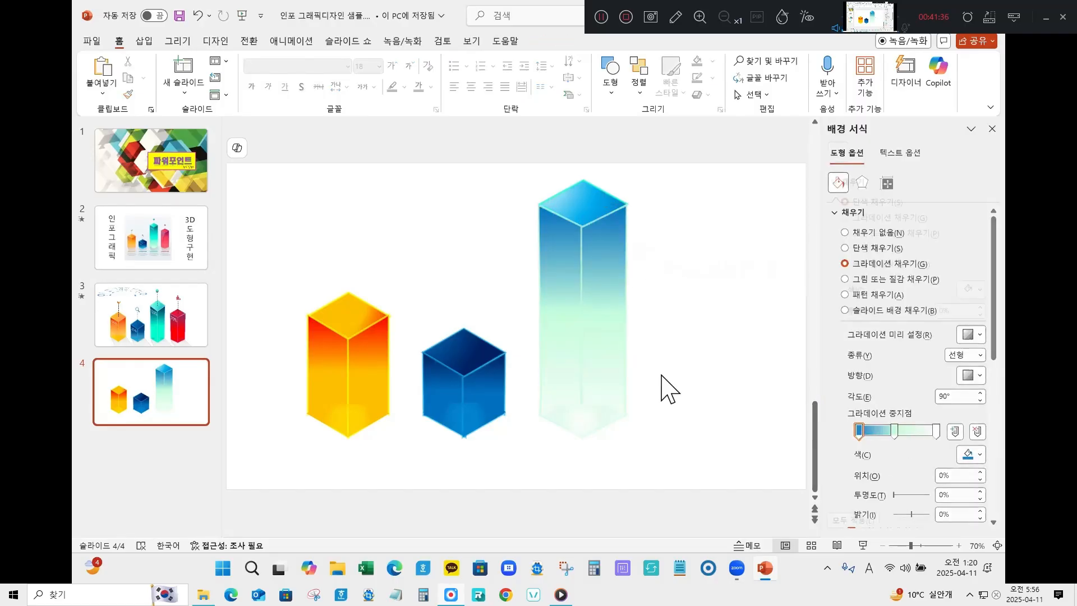
Step: Set the middle gradient stop of both side faces of the tall bar together to light cyan
{"action": "left_click", "coordinate": [561, 308]}
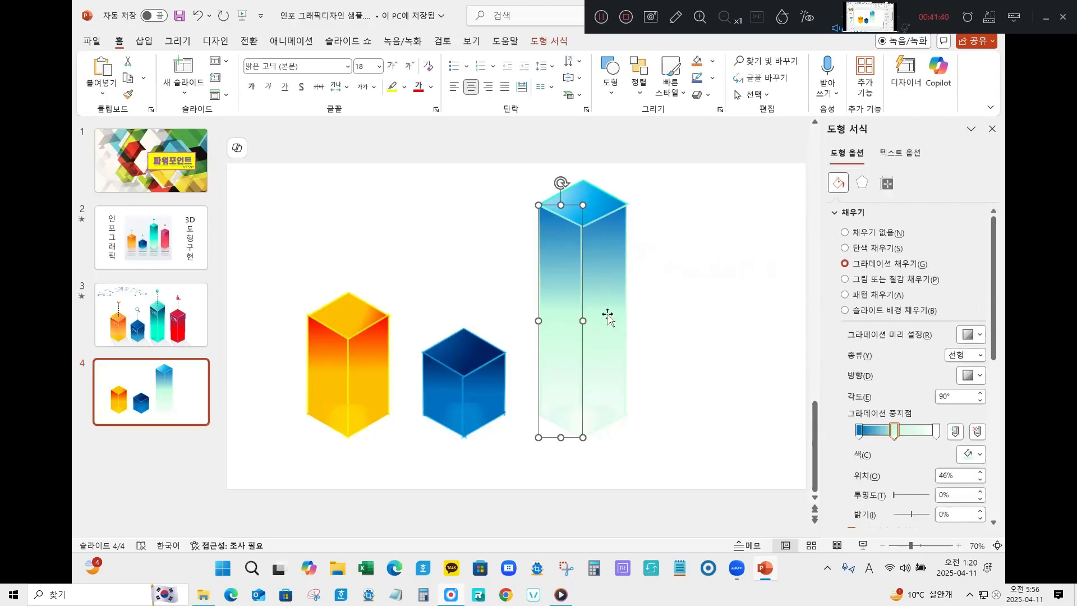
{"action": "left_click", "coordinate": [607, 317], "text": "shift"}
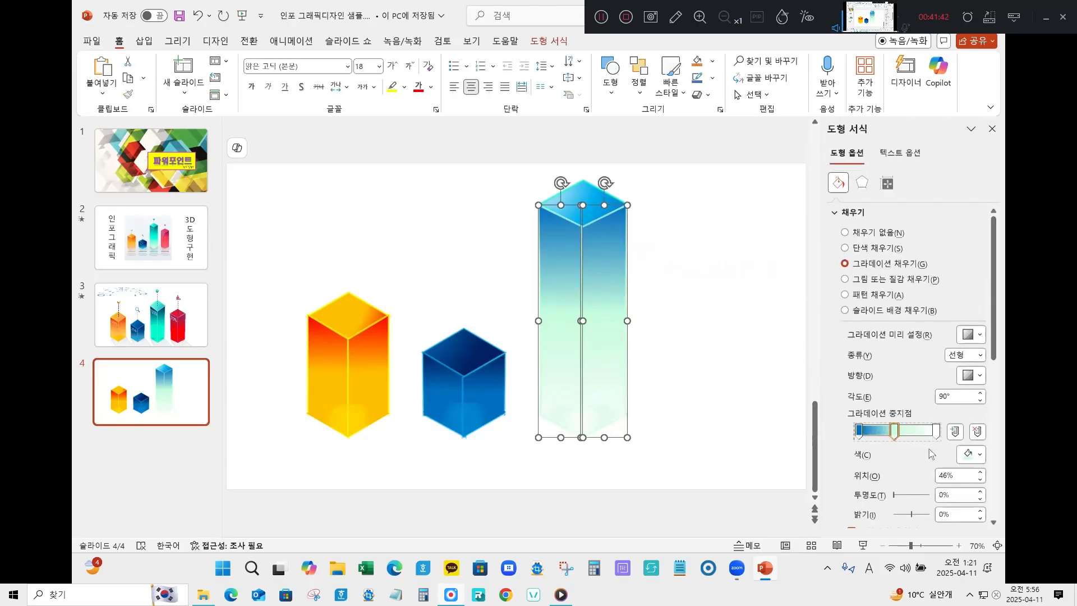
{"action": "left_click", "coordinate": [973, 455]}
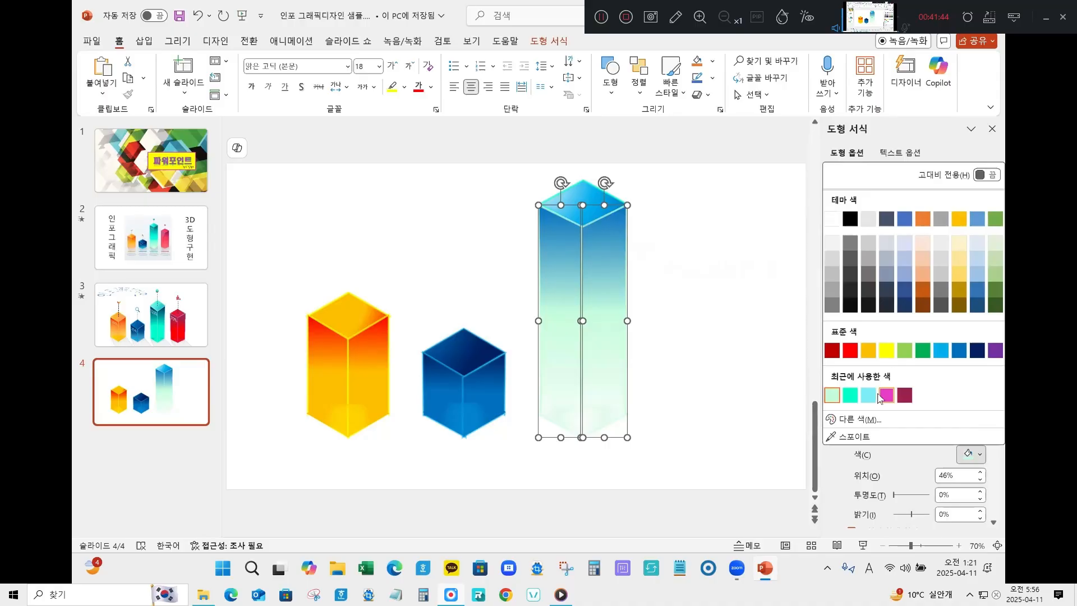
{"action": "left_click", "coordinate": [941, 353]}
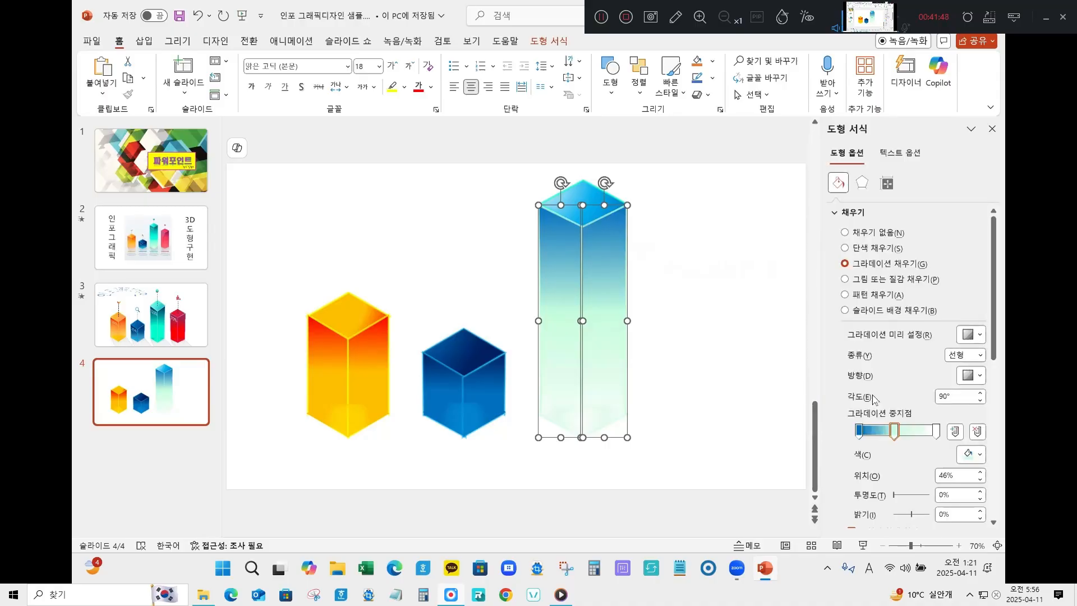
{"action": "left_click", "coordinate": [684, 334]}
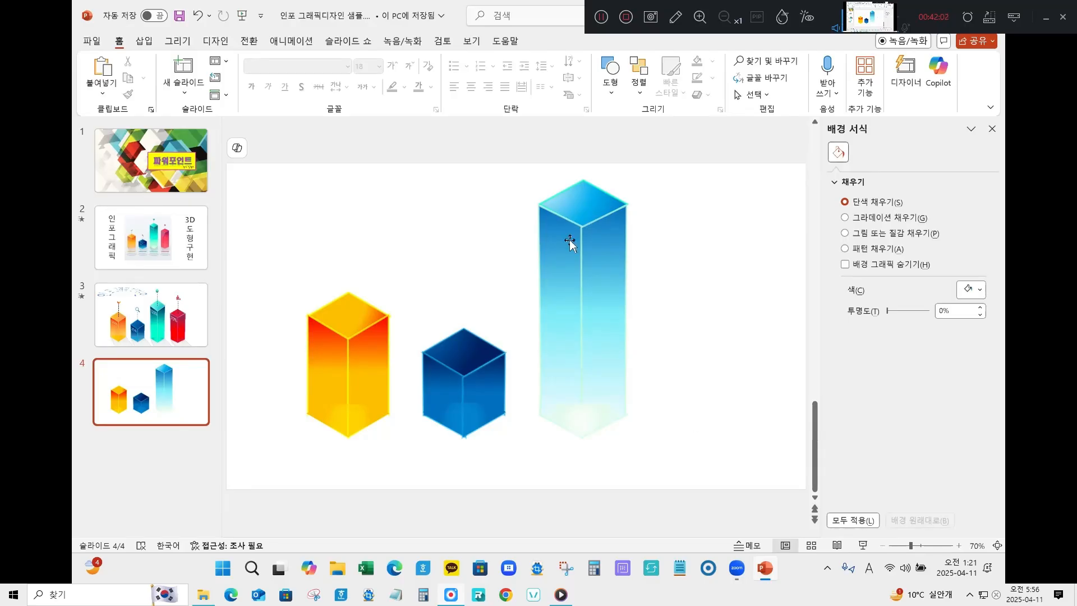
Step: Duplicate all shapes of the tall blue bar and place the copy level with it on its right
{"action": "left_click_drag", "start_coordinate": [522, 175], "coordinate": [653, 473]}
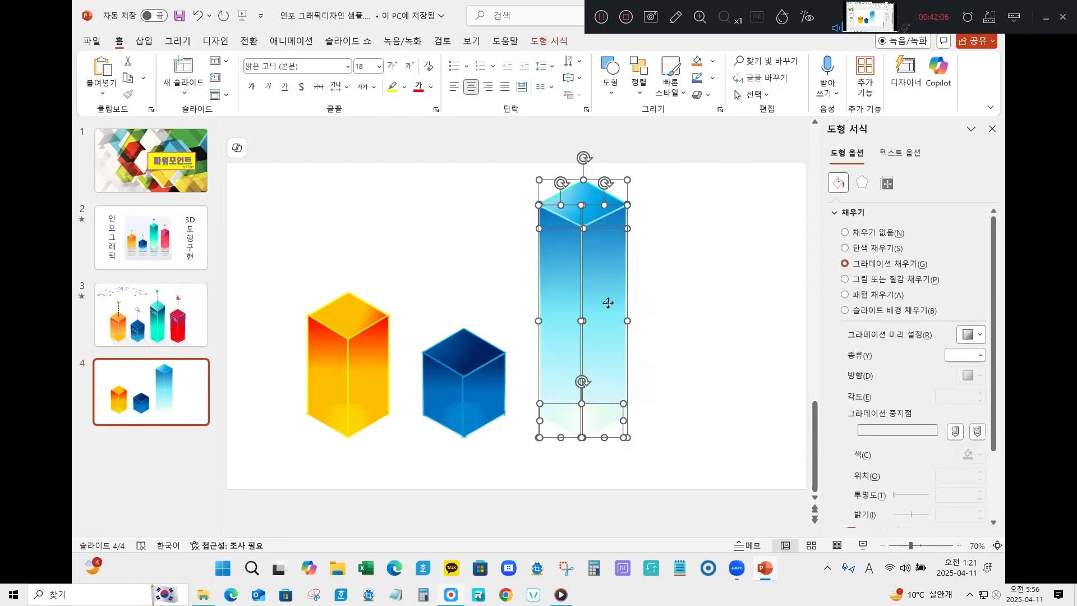
{"action": "left_click_drag", "start_coordinate": [608, 303], "coordinate": [736, 329]}
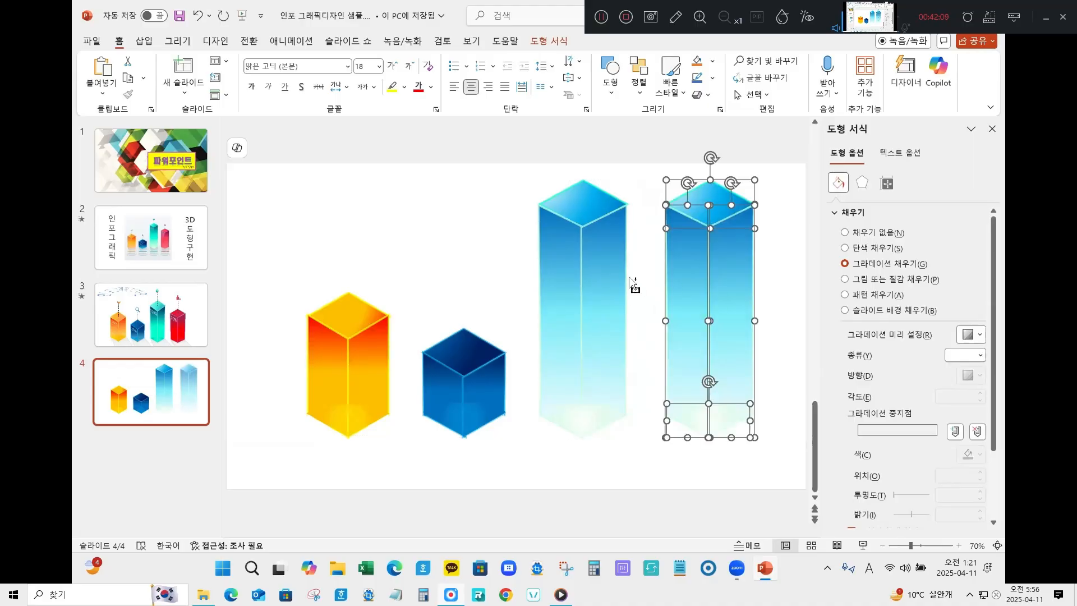
{"action": "left_click", "coordinate": [651, 289]}
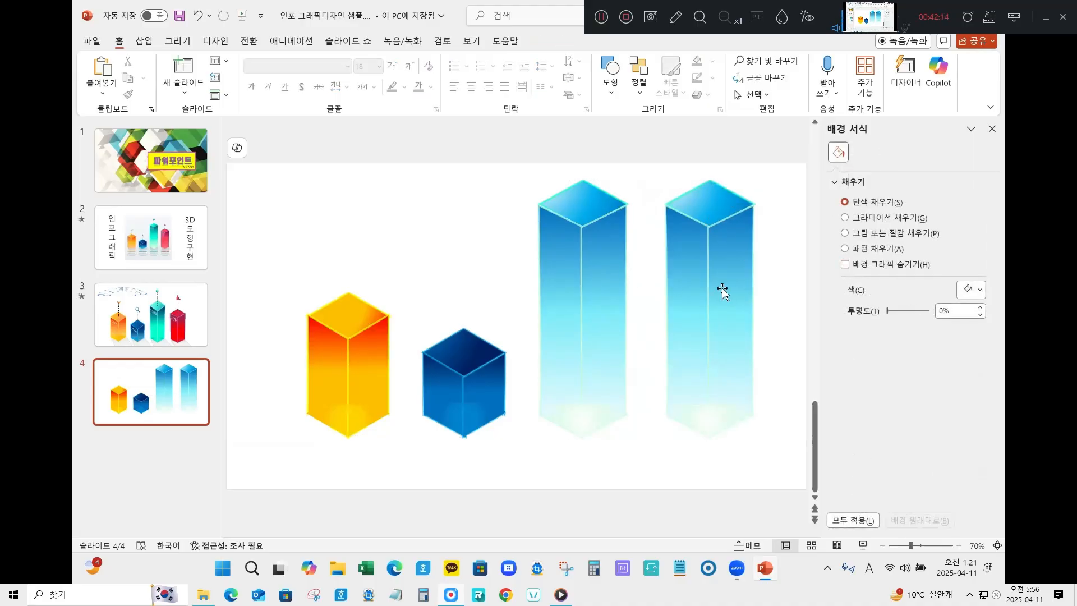
Step: Move all four bars together slightly down the slide
{"action": "left_click_drag", "start_coordinate": [267, 456], "coordinate": [797, 159]}
{"action": "left_click_drag", "start_coordinate": [727, 273], "coordinate": [728, 286]}
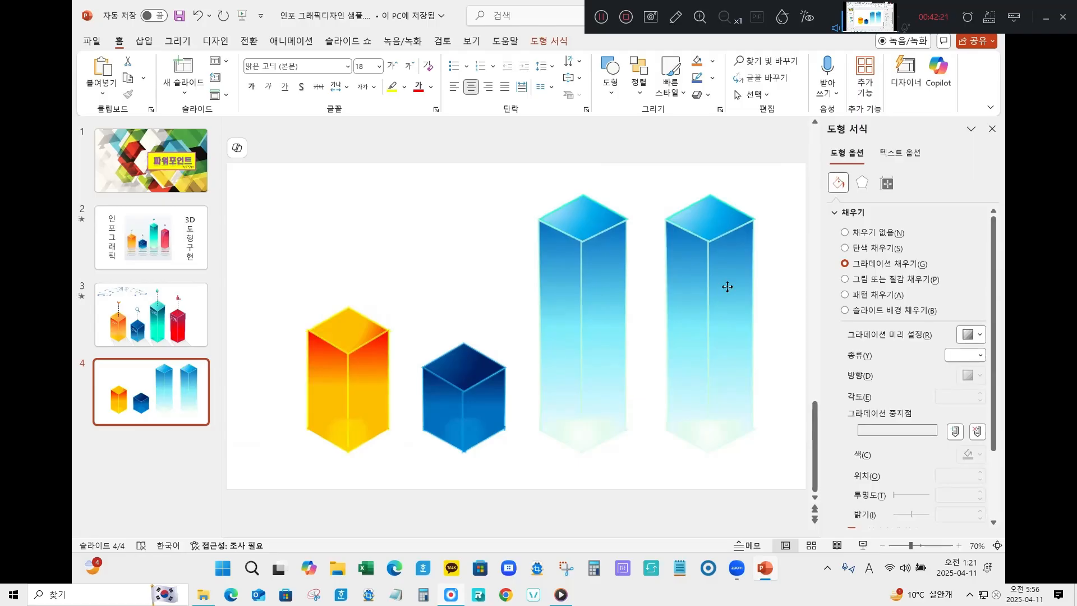
{"action": "left_click_drag", "start_coordinate": [728, 287], "coordinate": [727, 294]}
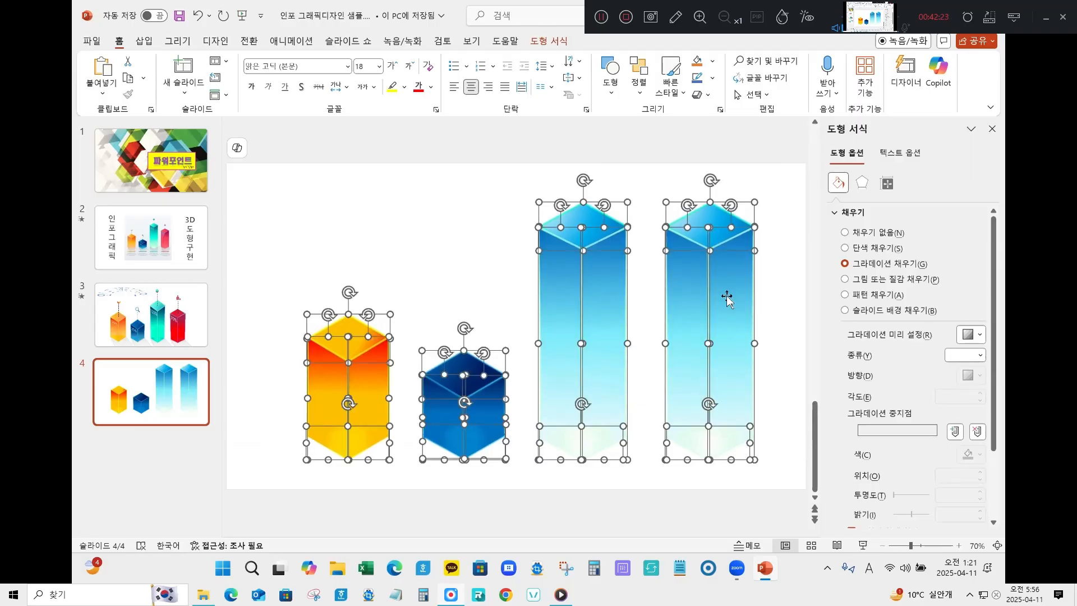
{"action": "left_click", "coordinate": [780, 277]}
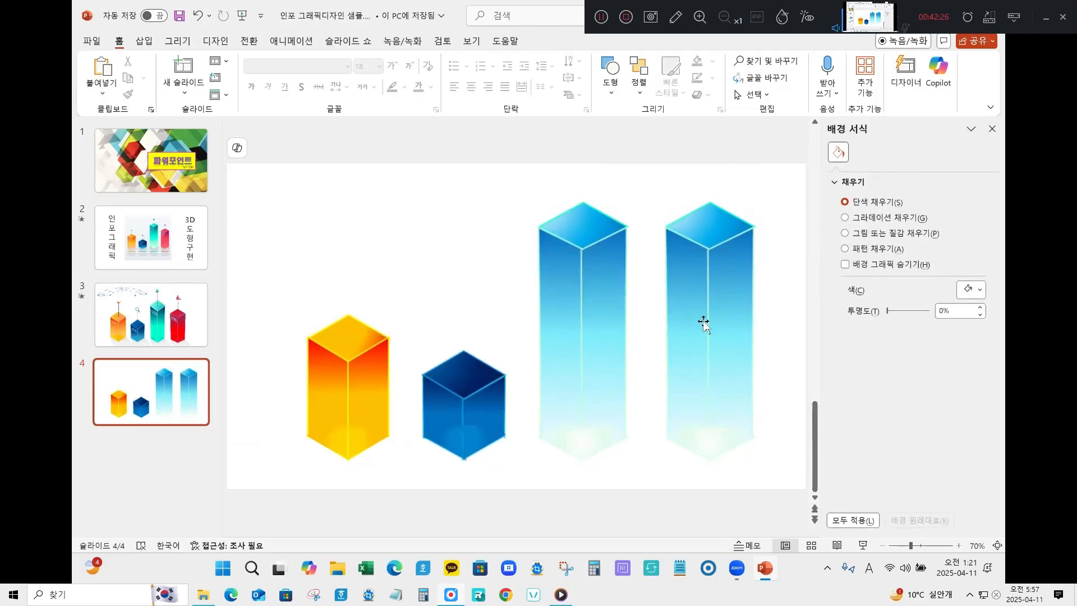
Step: Shorten the copied bar's two side faces from above to about 11.1 cm high and lower its top face onto them
{"action": "left_click", "coordinate": [710, 222]}
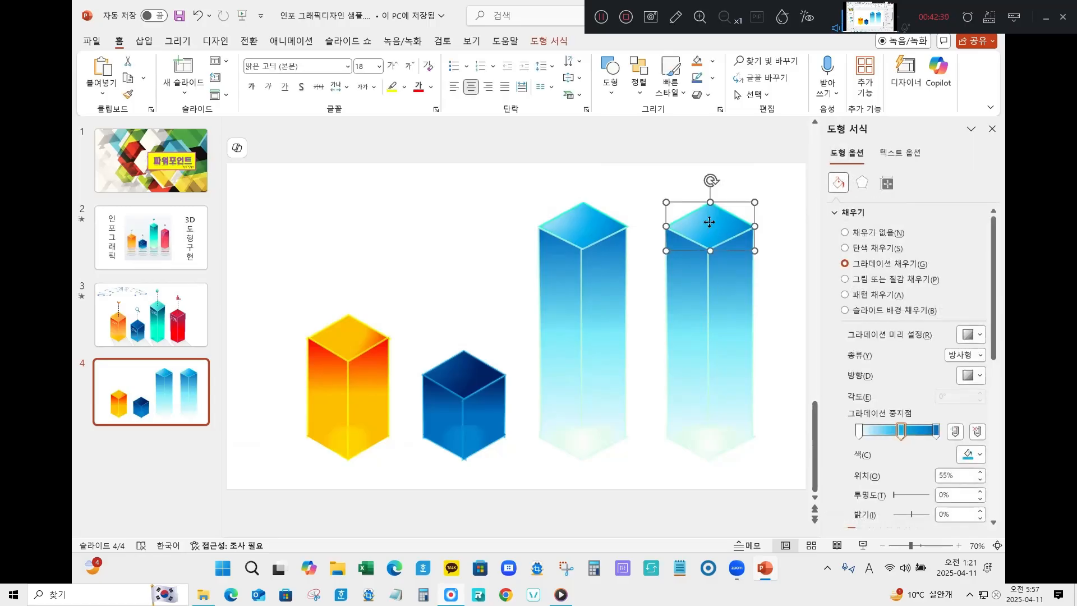
{"action": "left_click", "coordinate": [721, 321]}
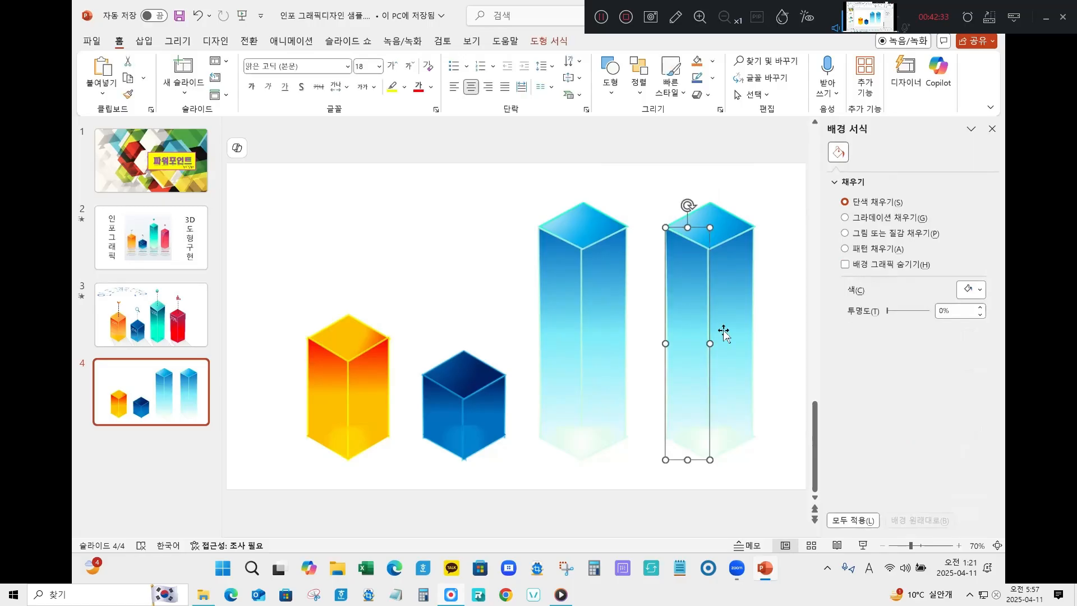
{"action": "left_click", "coordinate": [735, 325]}
{"action": "left_click", "coordinate": [696, 329], "text": "shift"}
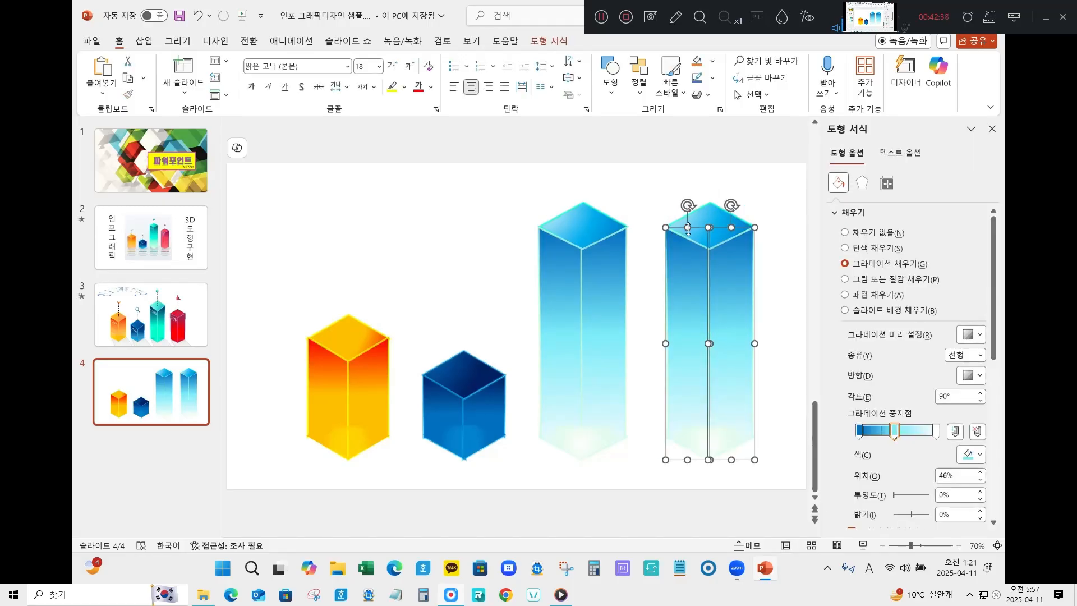
{"action": "left_click_drag", "start_coordinate": [688, 228], "coordinate": [689, 271]}
{"action": "left_click", "coordinate": [763, 285]}
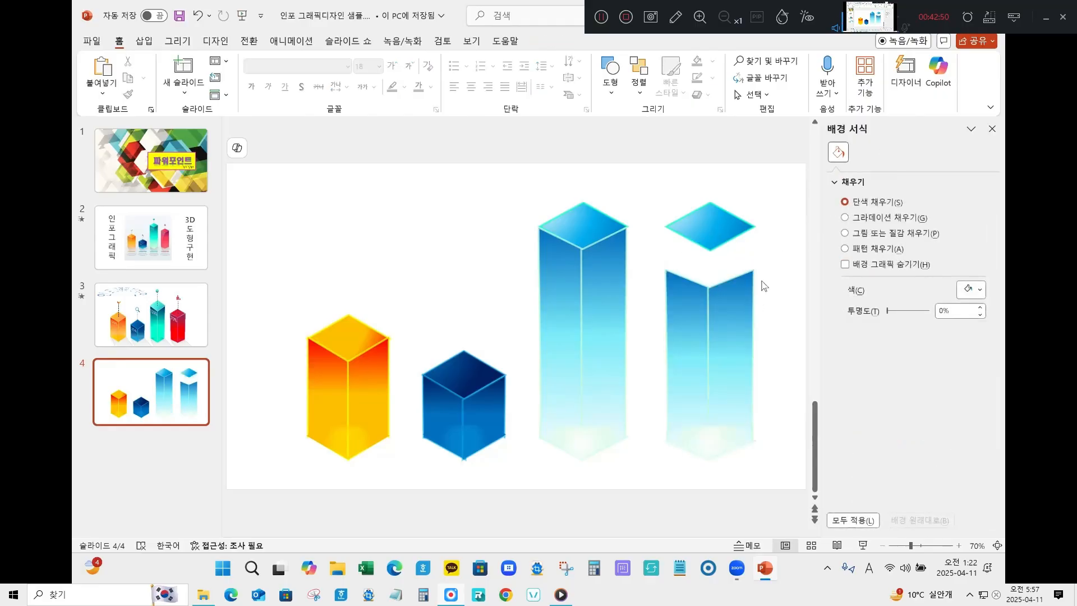
{"action": "left_click_drag", "start_coordinate": [750, 230], "coordinate": [750, 265]}
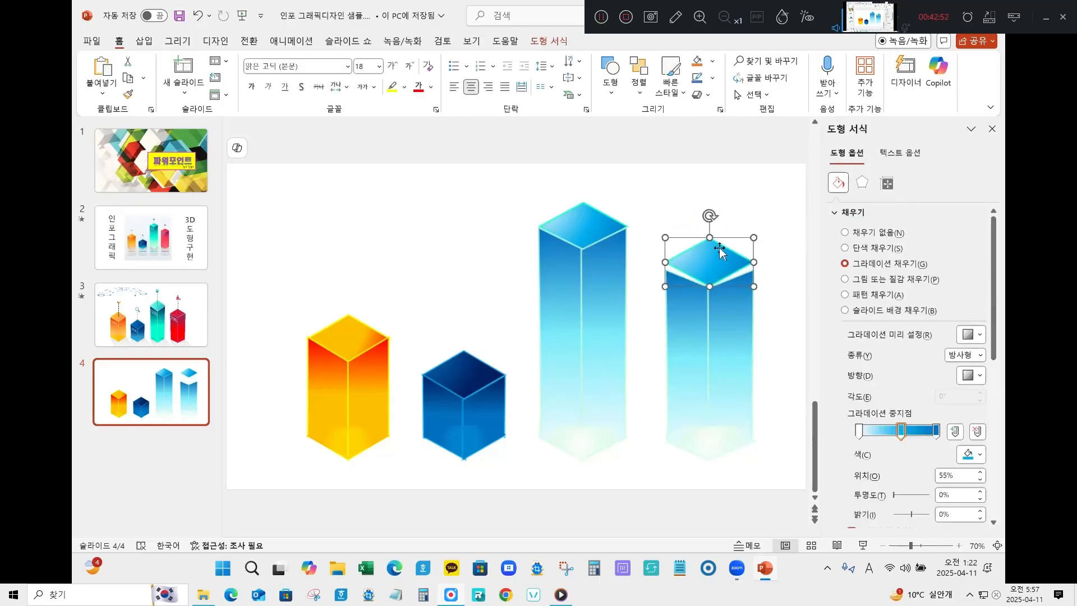
Step: Edit the points of the shortened bar's left face, raising its outer upper corner to meet the top face
{"action": "left_click", "coordinate": [687, 324]}
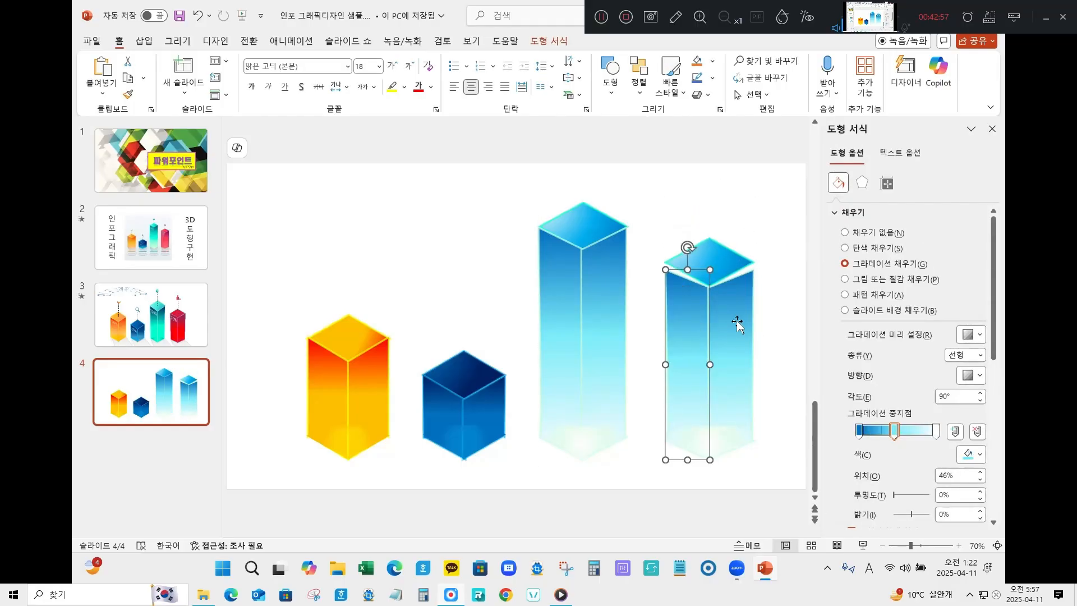
{"action": "left_click", "coordinate": [549, 42]}
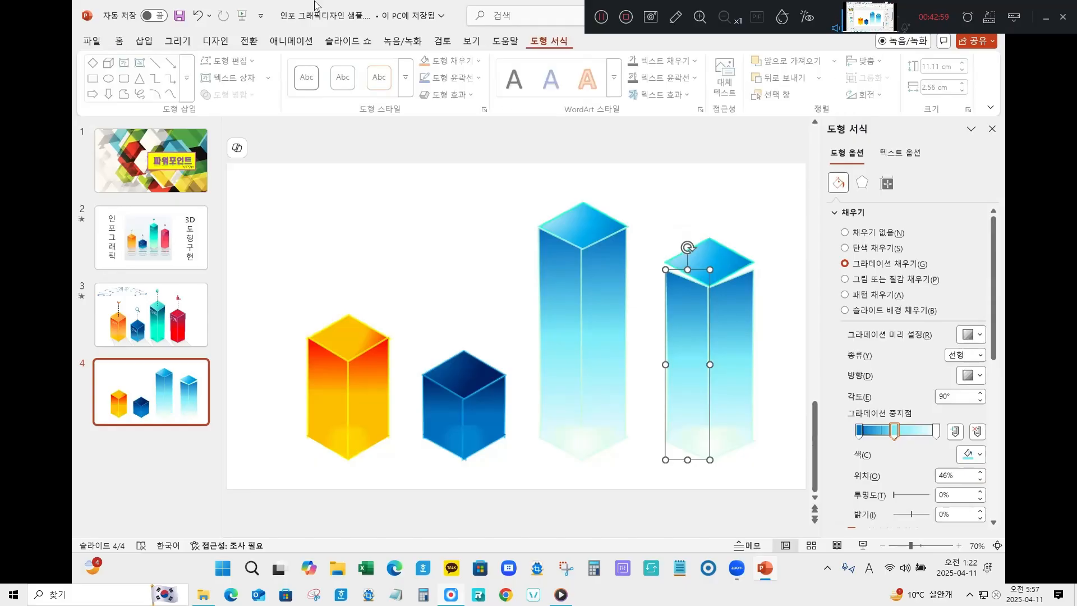
{"action": "left_click", "coordinate": [231, 62]}
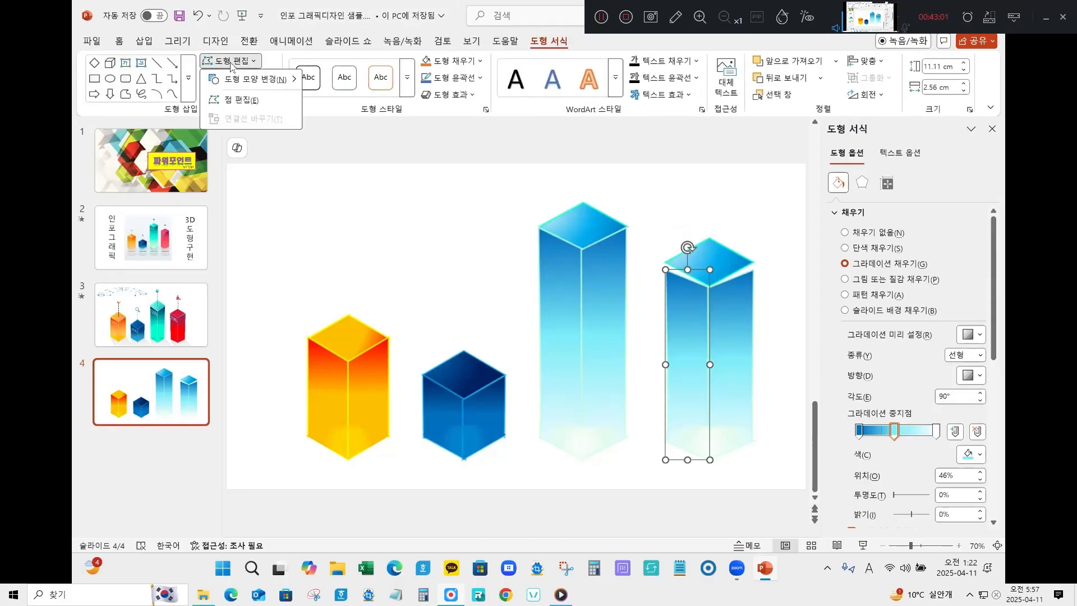
{"action": "left_click", "coordinate": [240, 101]}
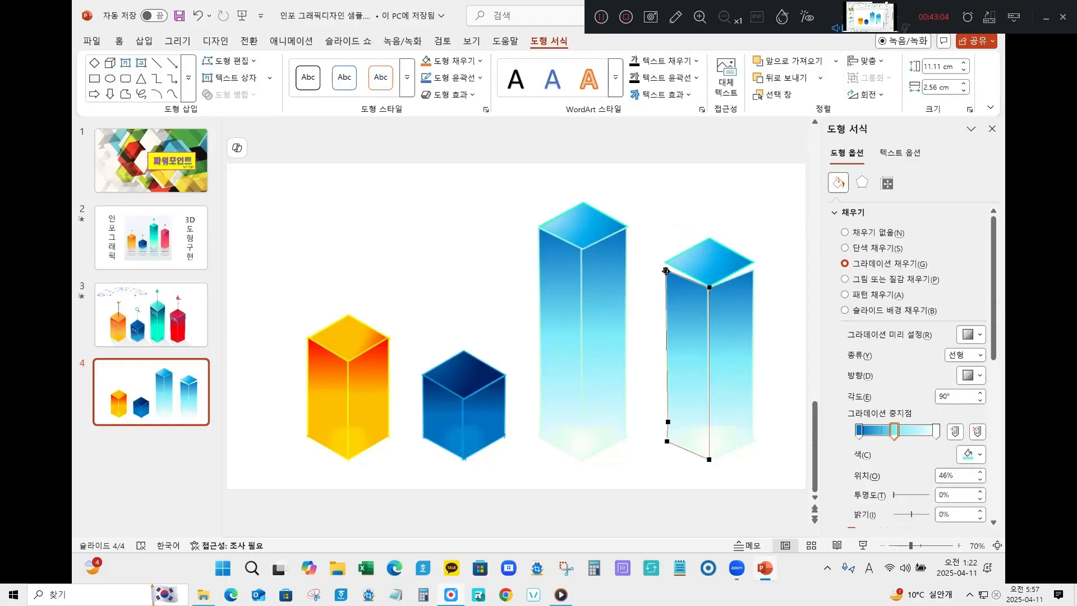
{"action": "left_click_drag", "start_coordinate": [667, 270], "coordinate": [666, 265]}
Step: Edit the points of the shortened bar's right face, raising its outer upper corner to meet the top face
{"action": "left_click", "coordinate": [732, 297]}
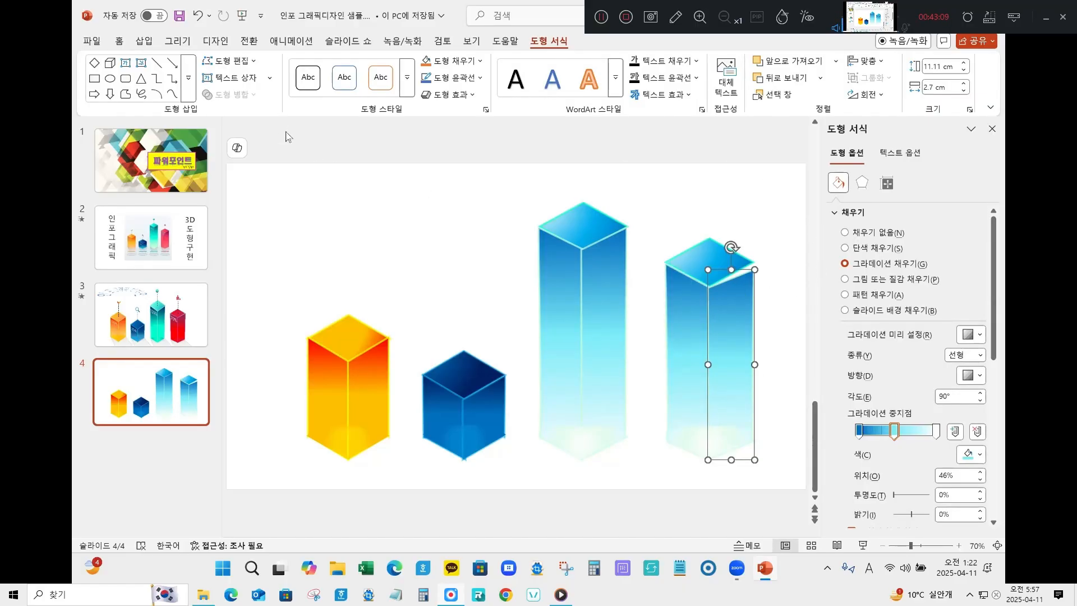
{"action": "left_click", "coordinate": [230, 61]}
{"action": "left_click", "coordinate": [236, 102]}
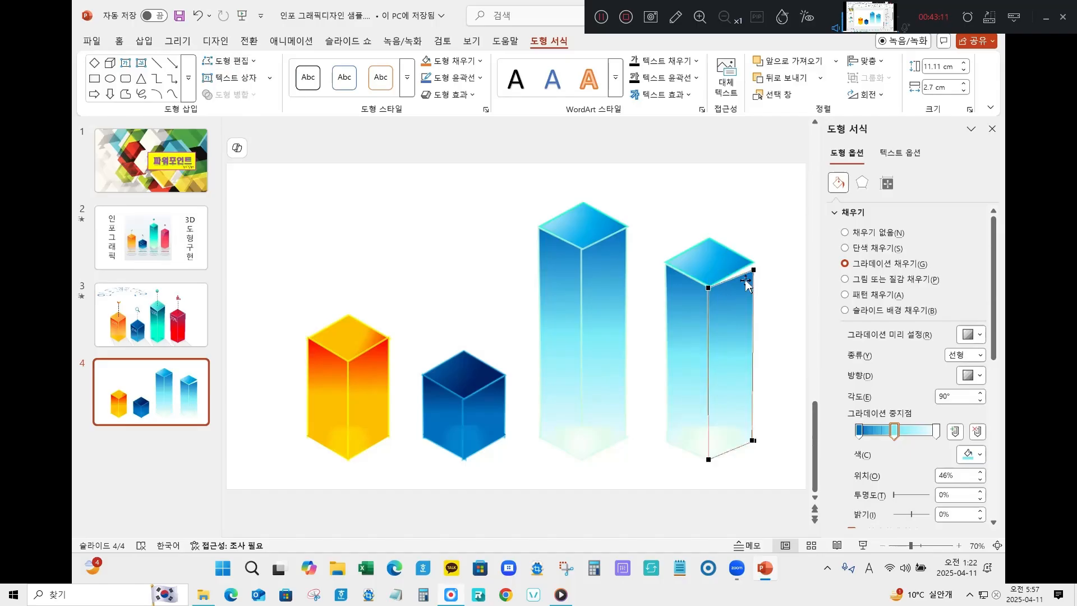
{"action": "left_click_drag", "start_coordinate": [755, 271], "coordinate": [753, 262]}
{"action": "left_click", "coordinate": [774, 361]}
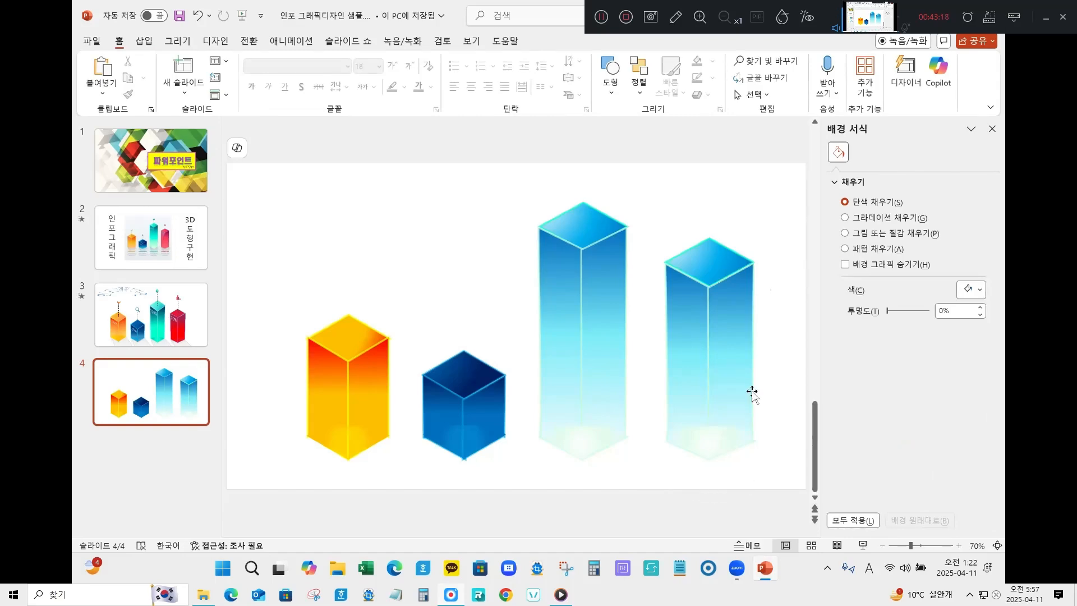
Step: Move the pale glow shape off the base of the rightmost bar to just below it
{"action": "left_click_drag", "start_coordinate": [711, 449], "coordinate": [662, 494]}
{"action": "left_click", "coordinate": [695, 441]}
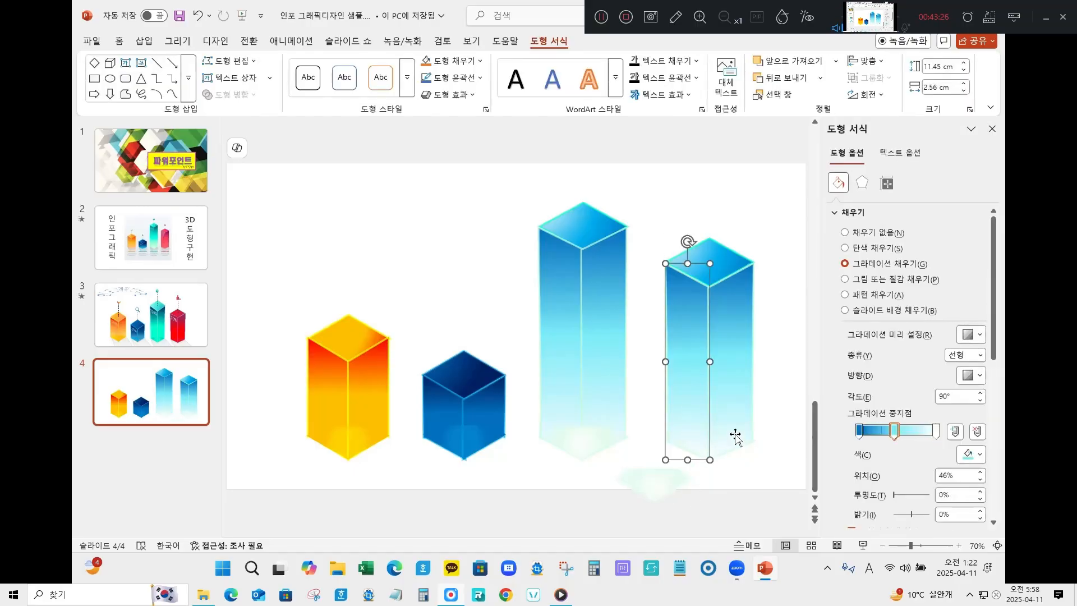
{"action": "left_click", "coordinate": [735, 436], "text": "shift"}
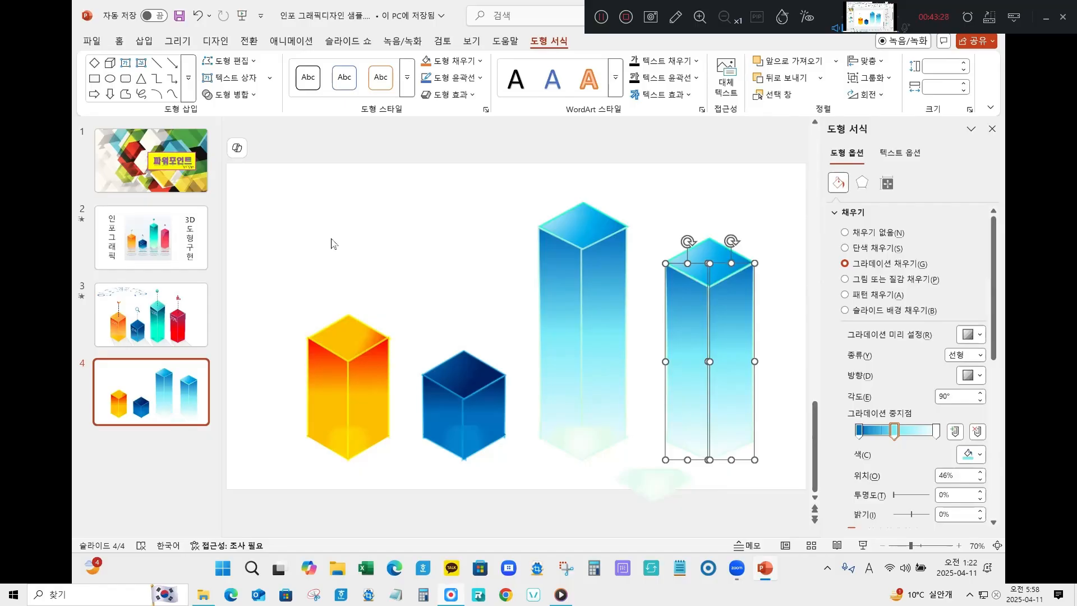
{"action": "left_click", "coordinate": [211, 60]}
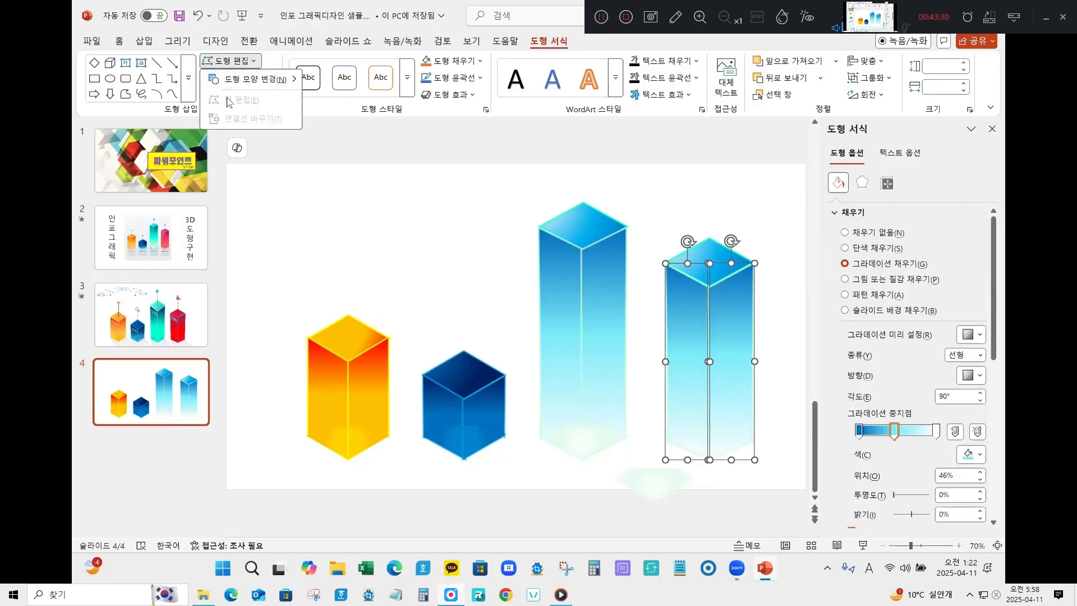
{"action": "left_click", "coordinate": [679, 409]}
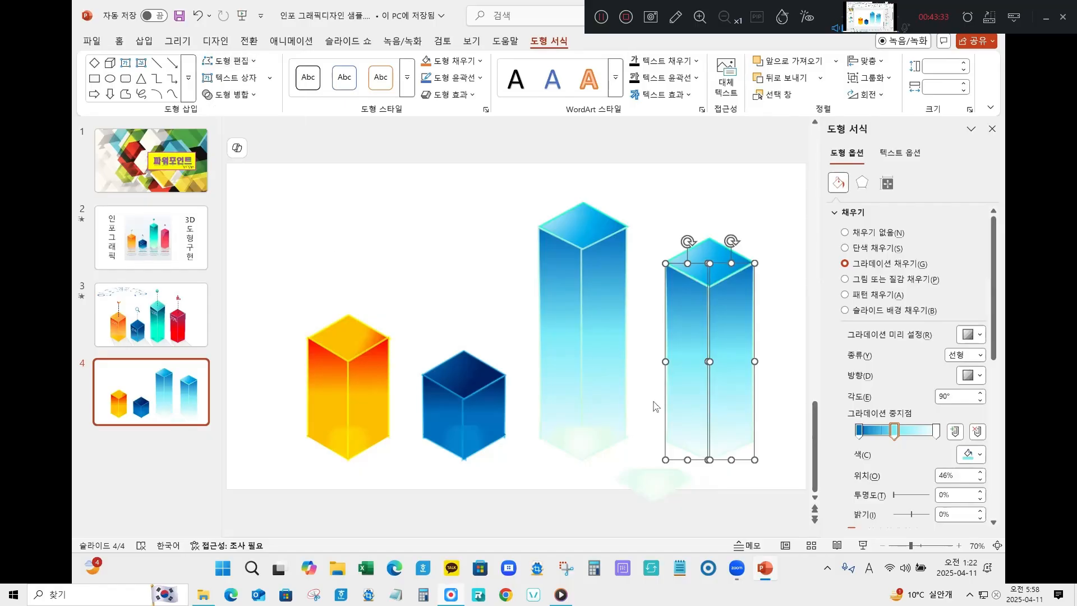
Step: Edit the points of the rightmost bar's left face, adjusting its outer lower corner
{"action": "left_click", "coordinate": [679, 409]}
{"action": "left_click", "coordinate": [549, 40]}
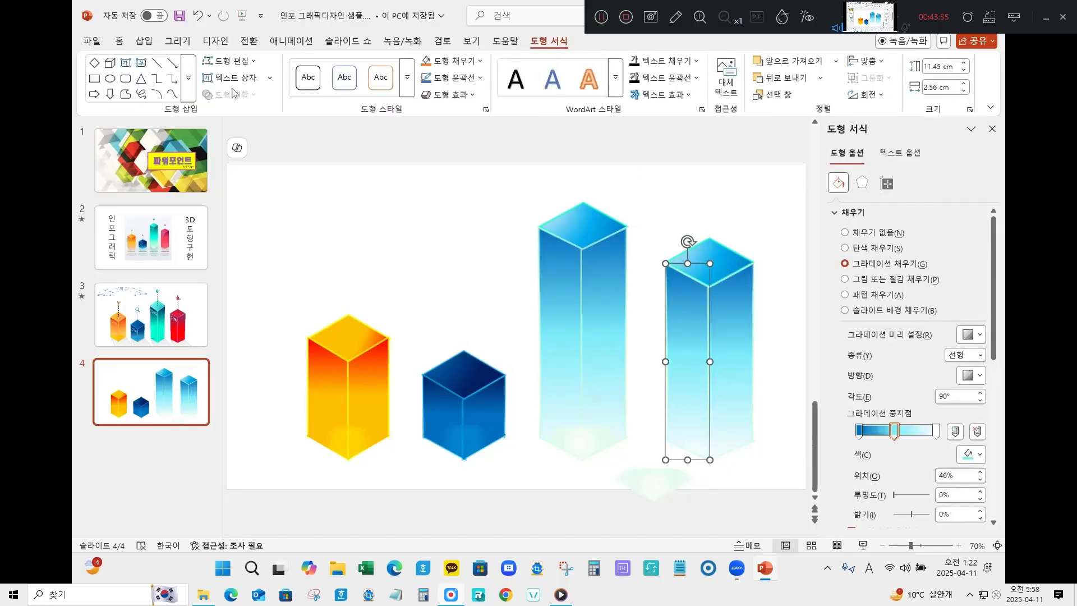
{"action": "left_click", "coordinate": [228, 61]}
{"action": "left_click", "coordinate": [242, 100]}
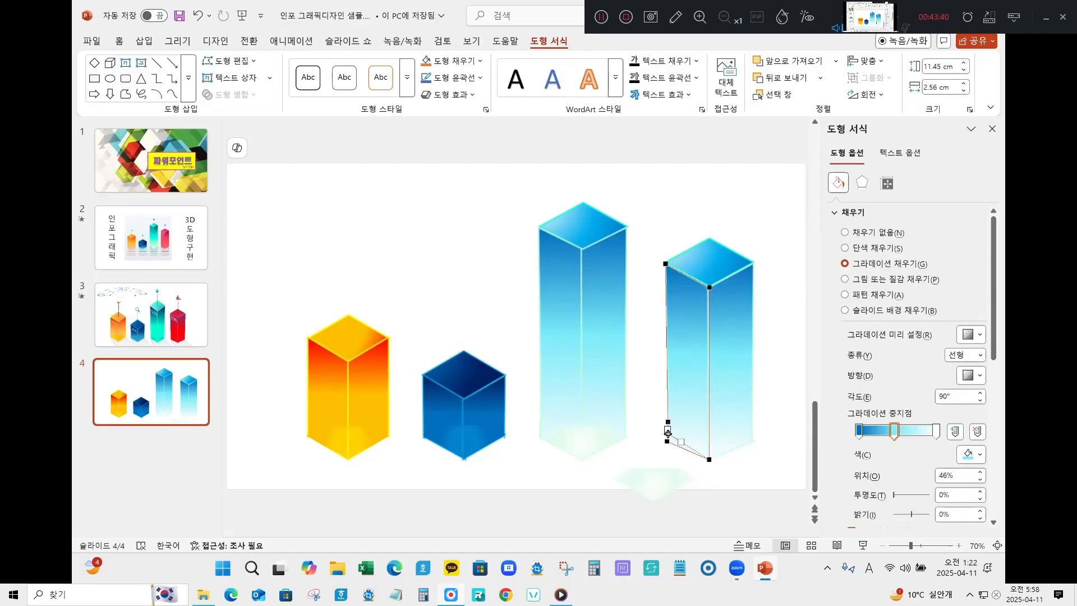
{"action": "left_click", "coordinate": [655, 403]}
Step: Edit the points of the rightmost bar's right face at its outer lower corner, and shift the detached glow shape closer beneath the bar
{"action": "left_click", "coordinate": [735, 435]}
{"action": "left_click", "coordinate": [549, 41]}
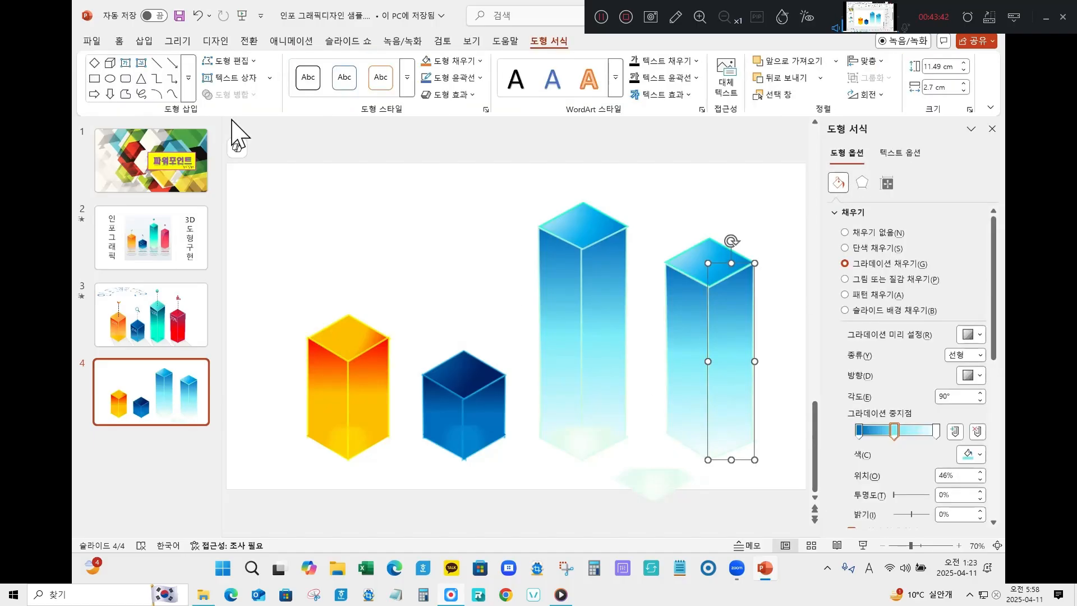
{"action": "left_click", "coordinate": [230, 60]}
{"action": "left_click", "coordinate": [241, 100]}
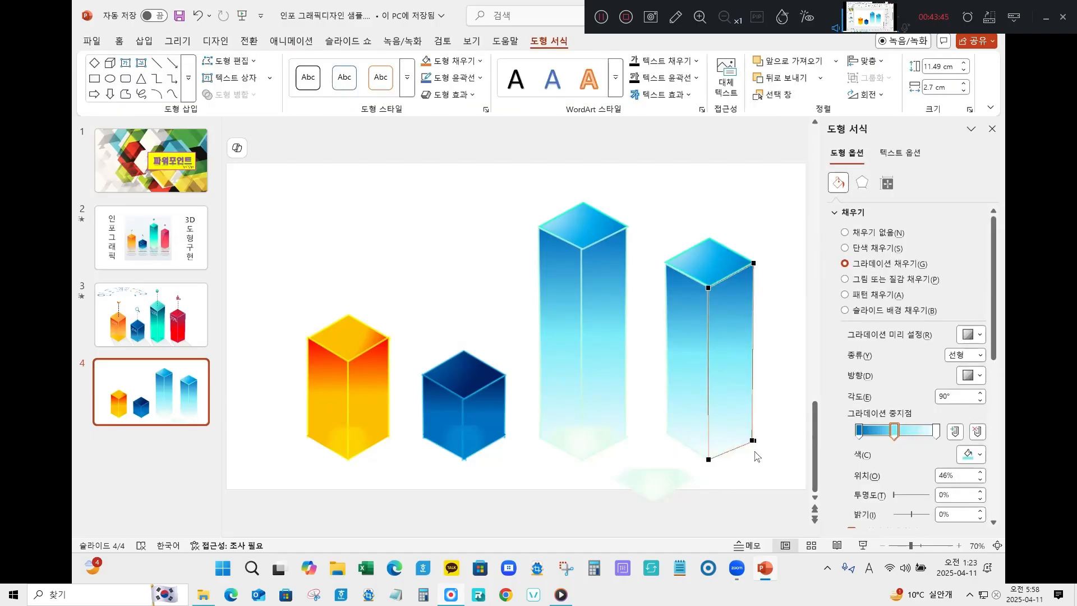
{"action": "left_click", "coordinate": [753, 441]}
{"action": "left_click", "coordinate": [750, 507]}
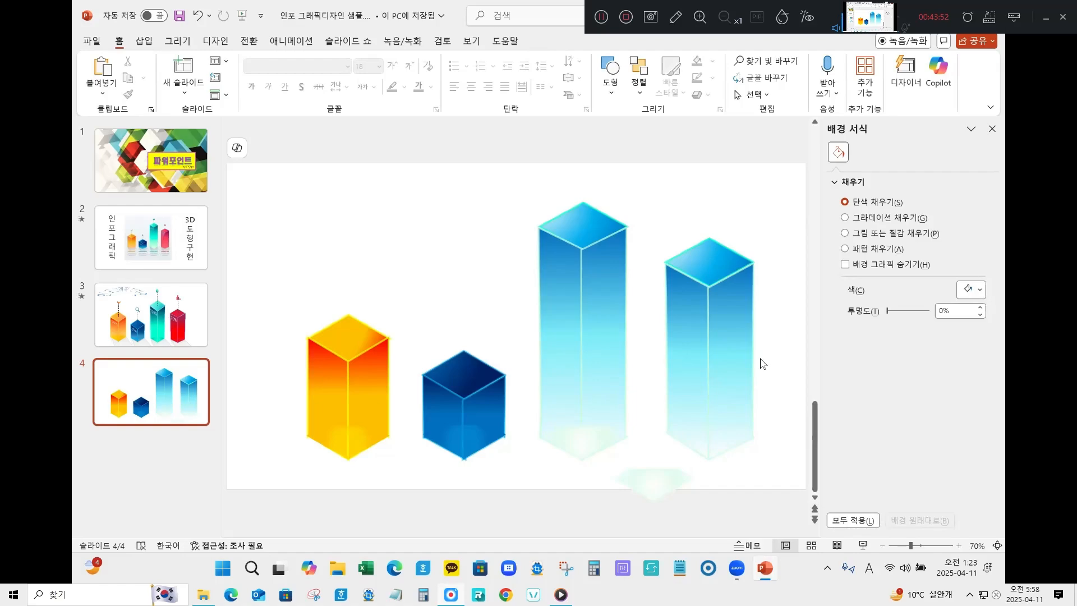
{"action": "left_click_drag", "start_coordinate": [654, 484], "coordinate": [698, 476]}
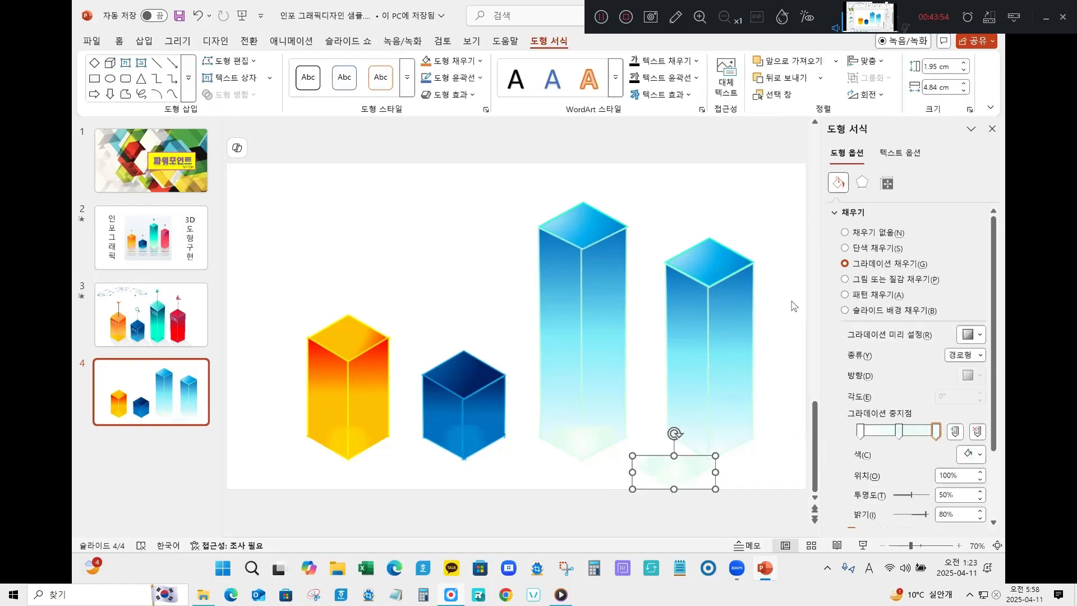
Step: Set the last and middle gradient stops of the rightmost bar's top face to the standard red
{"action": "left_click", "coordinate": [712, 251]}
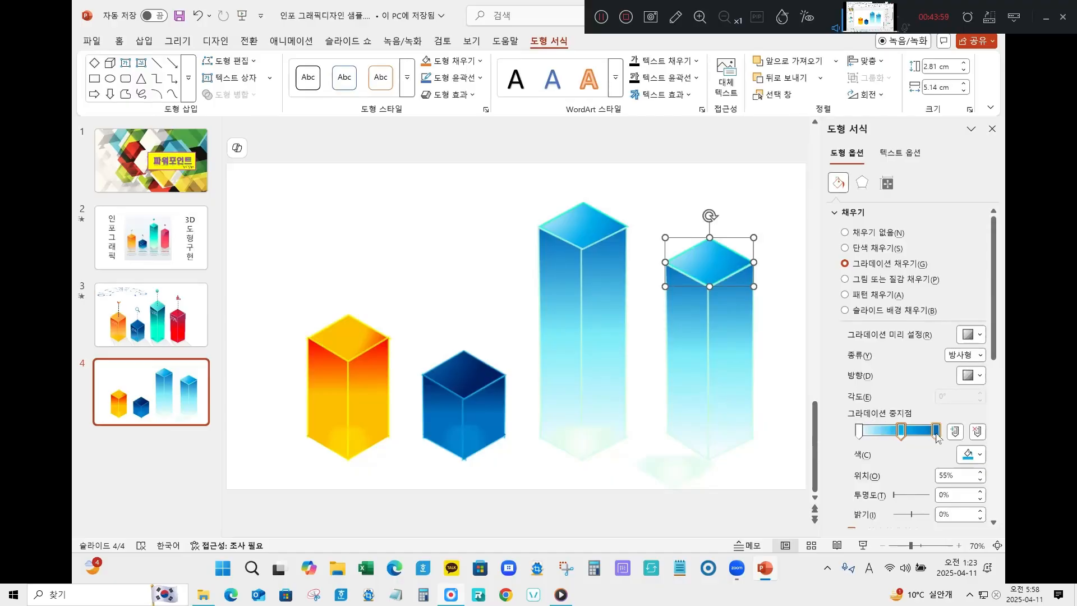
{"action": "left_click", "coordinate": [936, 431]}
{"action": "left_click", "coordinate": [971, 455]}
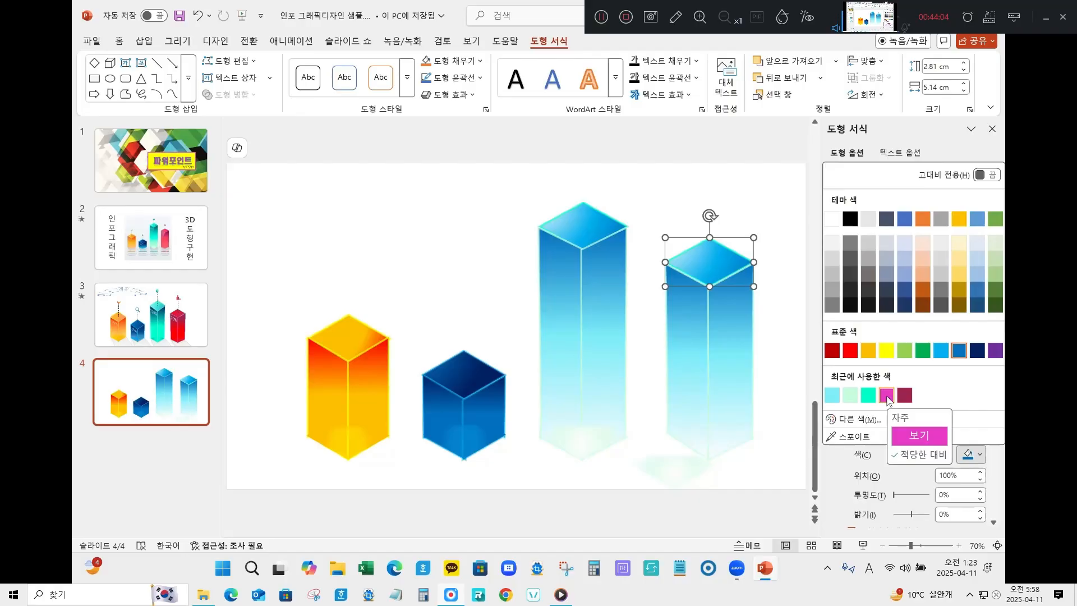
{"action": "left_click", "coordinate": [852, 352]}
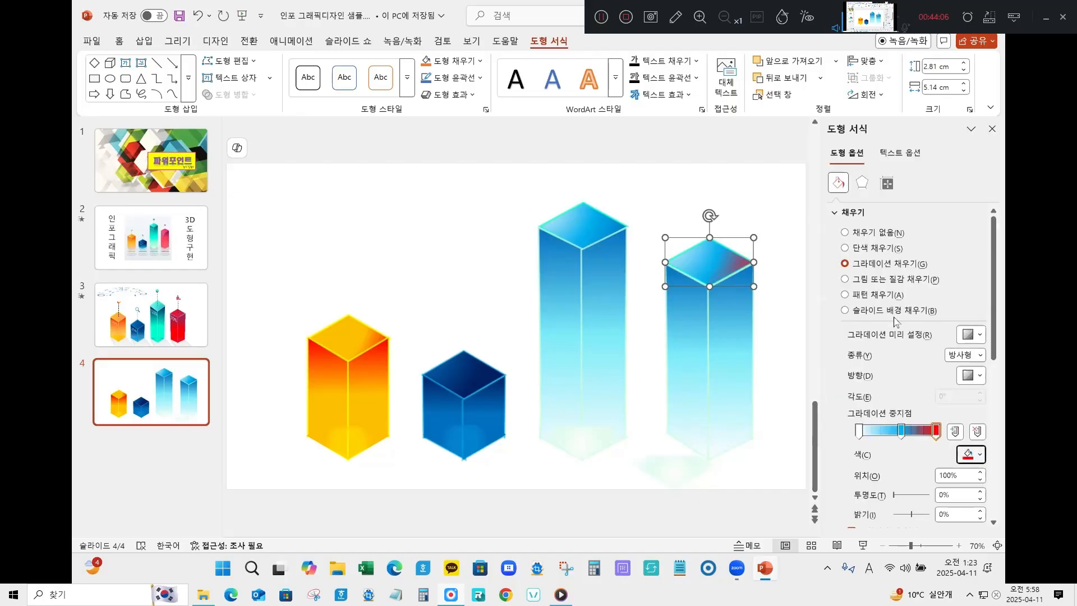
{"action": "left_click", "coordinate": [901, 431]}
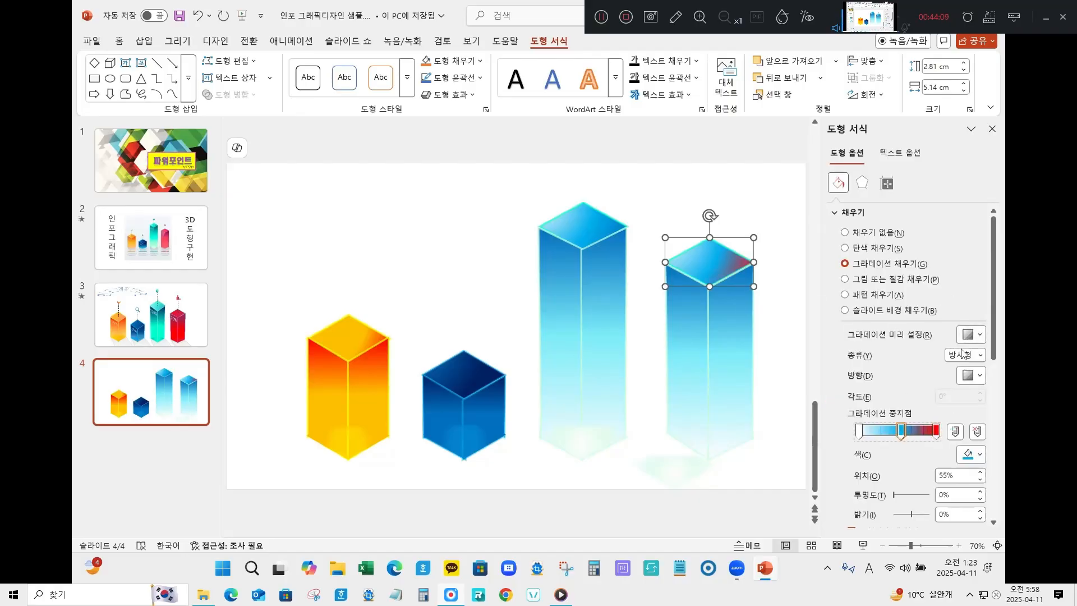
{"action": "left_click", "coordinate": [981, 457]}
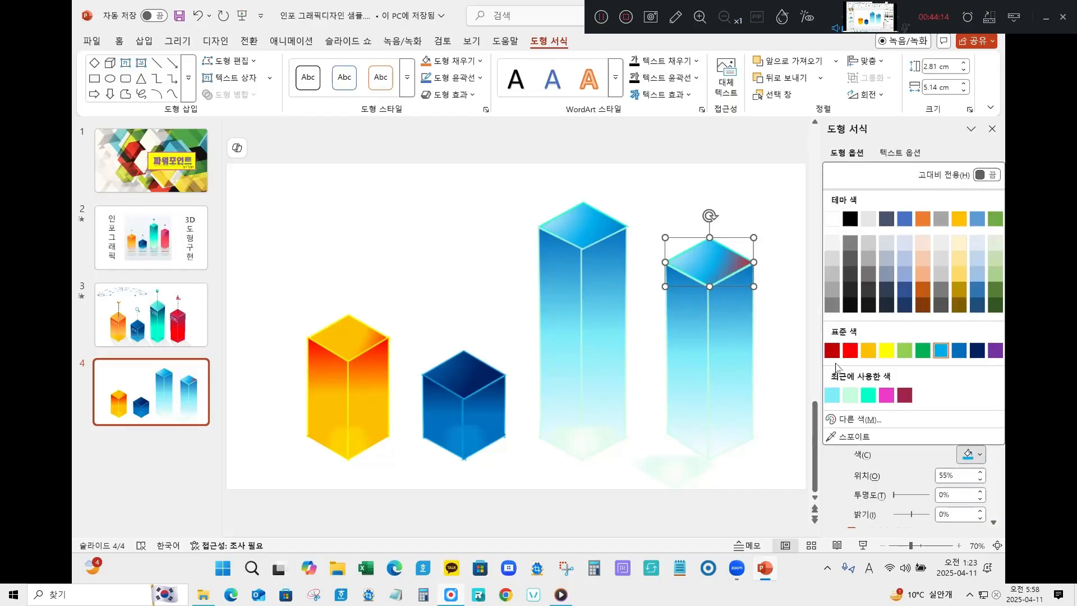
{"action": "left_click", "coordinate": [850, 351]}
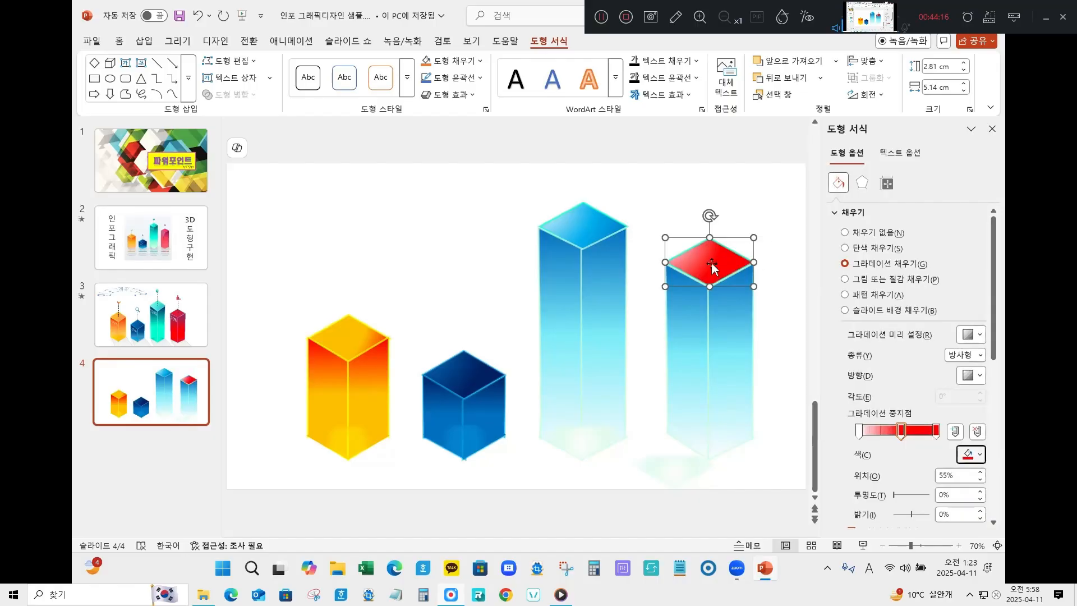
Step: Change the last gradient stop of the rightmost bar's top face to the standard dark red
{"action": "left_click", "coordinate": [936, 431]}
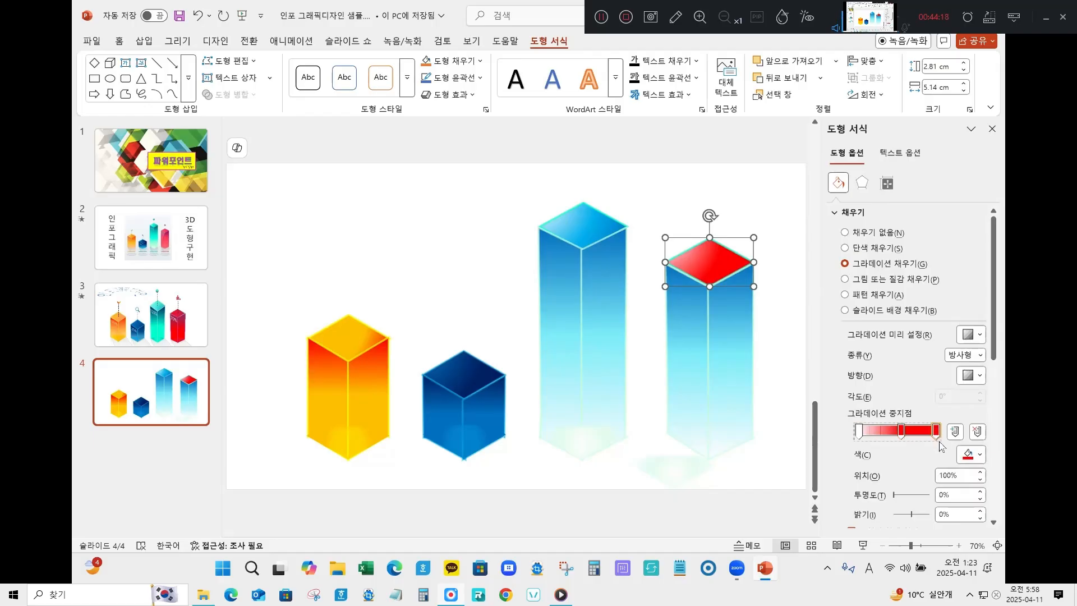
{"action": "left_click", "coordinate": [971, 453]}
{"action": "left_click", "coordinate": [835, 355]}
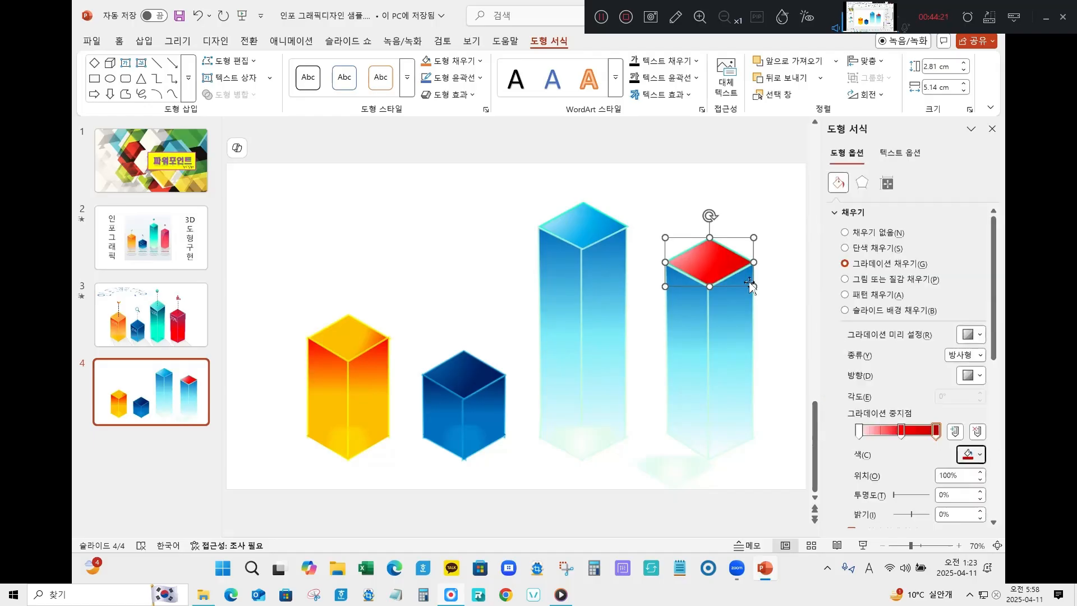
{"action": "left_click", "coordinate": [791, 375]}
Step: Recolour the gradient of the rightmost bar's left face with a dark red first stop and a red middle stop
{"action": "left_click", "coordinate": [692, 344]}
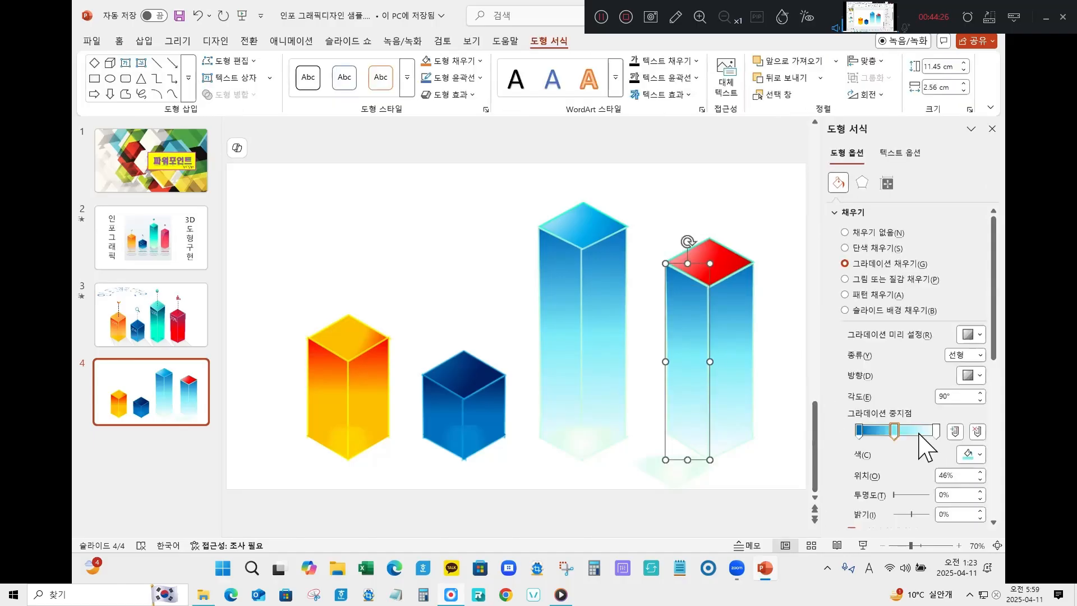
{"action": "left_click", "coordinate": [859, 431]}
{"action": "left_click", "coordinate": [971, 455]}
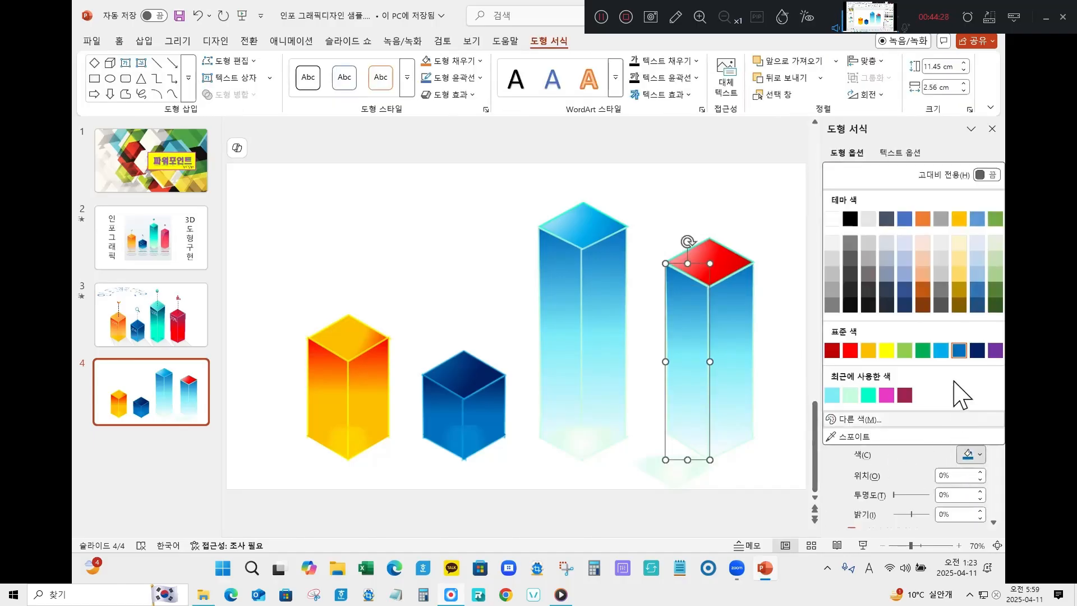
{"action": "left_click", "coordinate": [833, 351]}
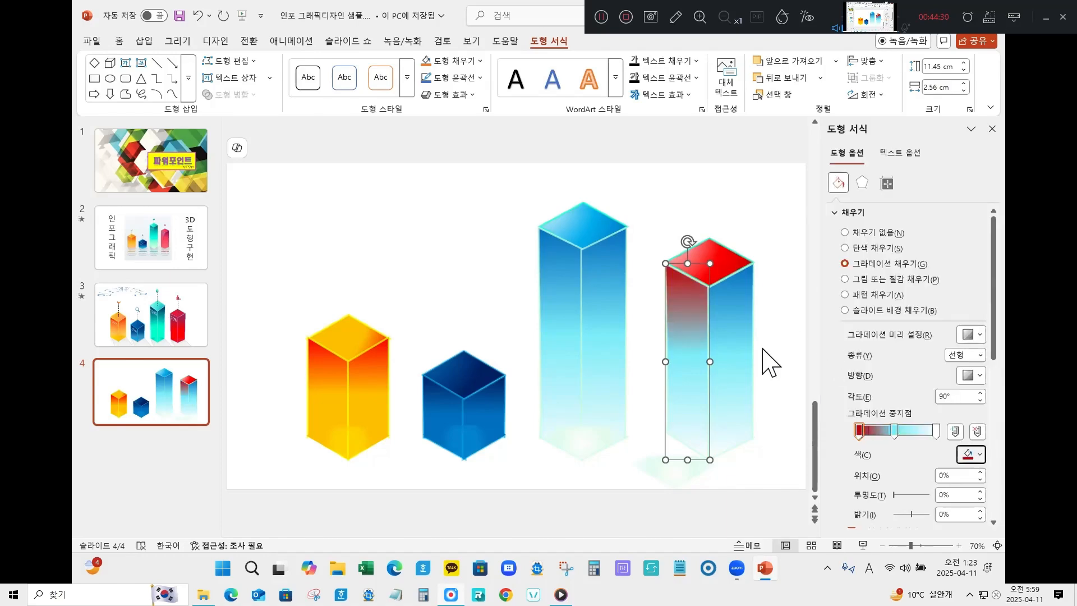
{"action": "left_click", "coordinate": [894, 430]}
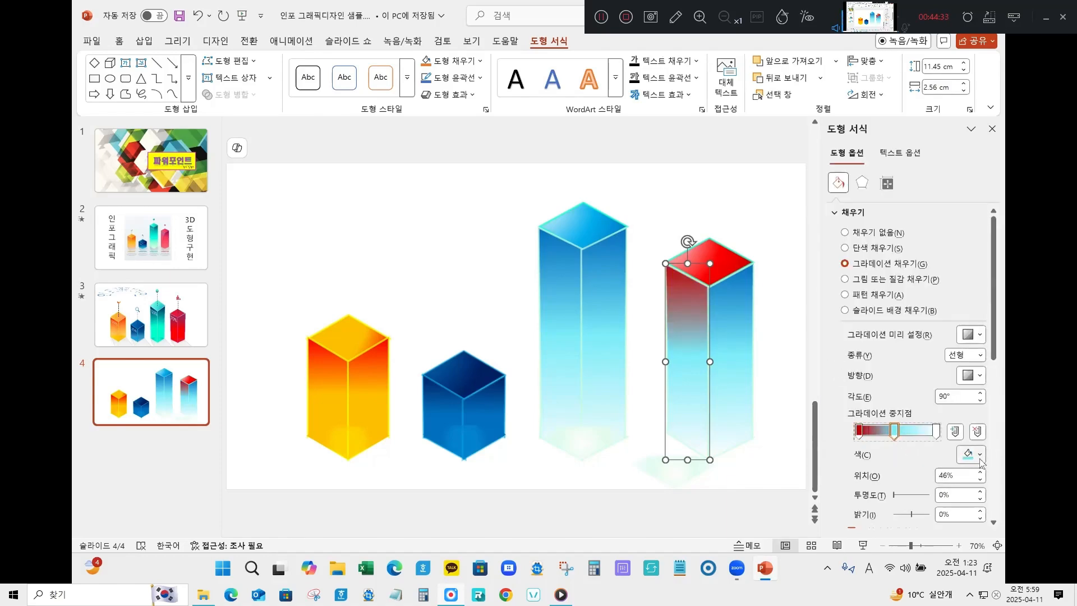
{"action": "left_click", "coordinate": [980, 455]}
{"action": "left_click", "coordinate": [846, 351]}
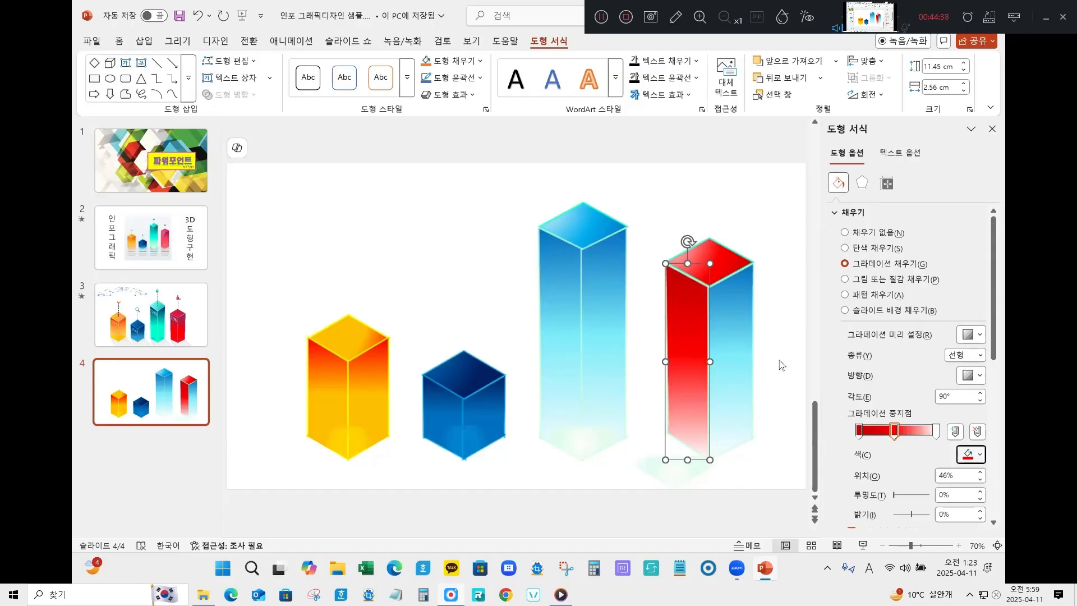
Step: Recolour the gradient of the rightmost bar's right face with a dark red first stop and a red middle stop
{"action": "left_click", "coordinate": [735, 317]}
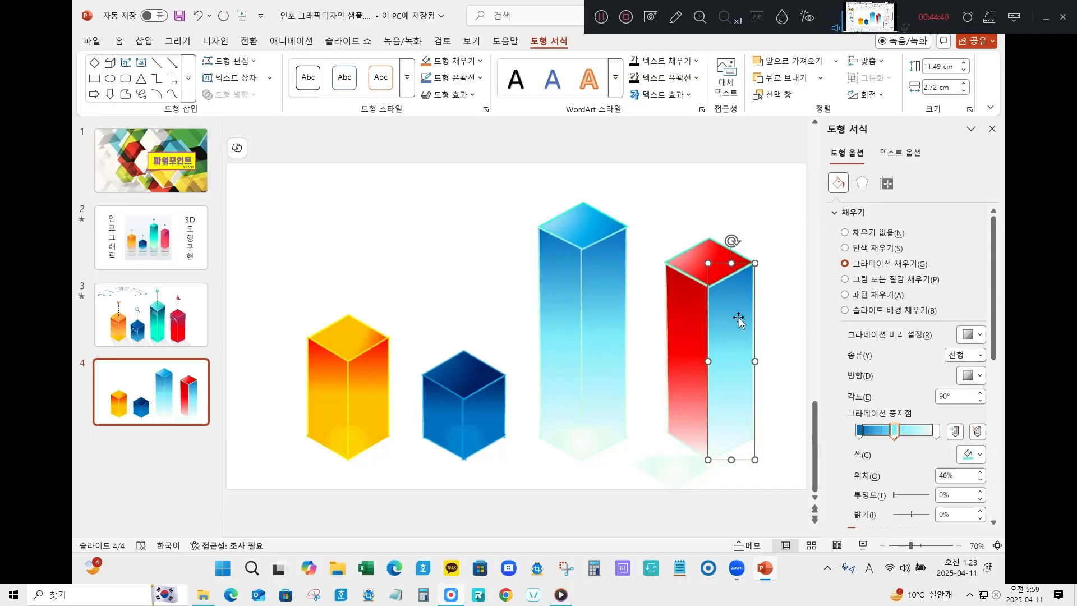
{"action": "left_click", "coordinate": [860, 433]}
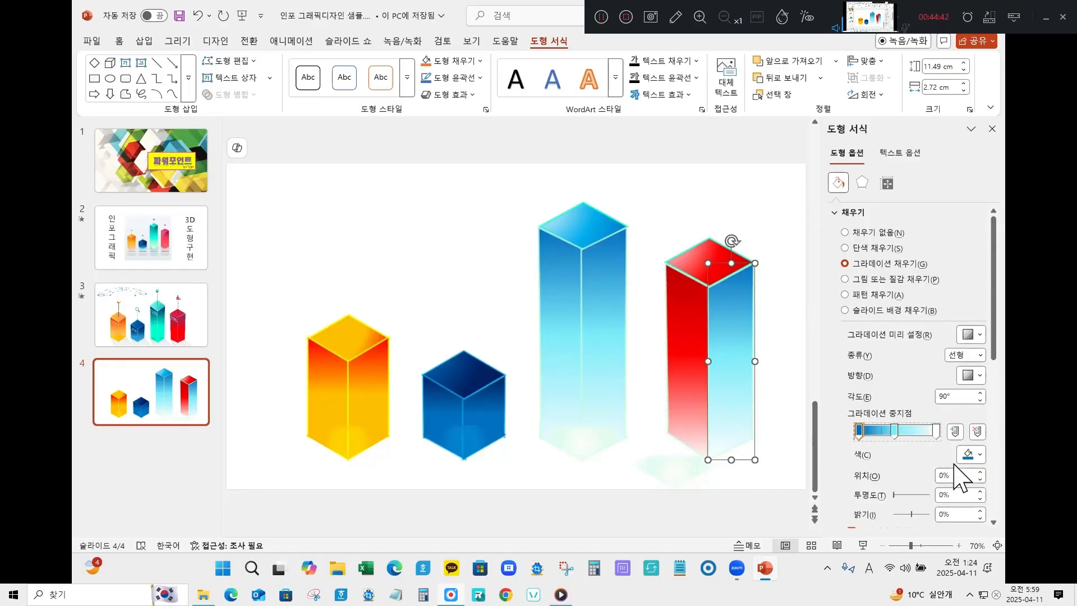
{"action": "left_click", "coordinate": [970, 455]}
{"action": "left_click", "coordinate": [832, 350]}
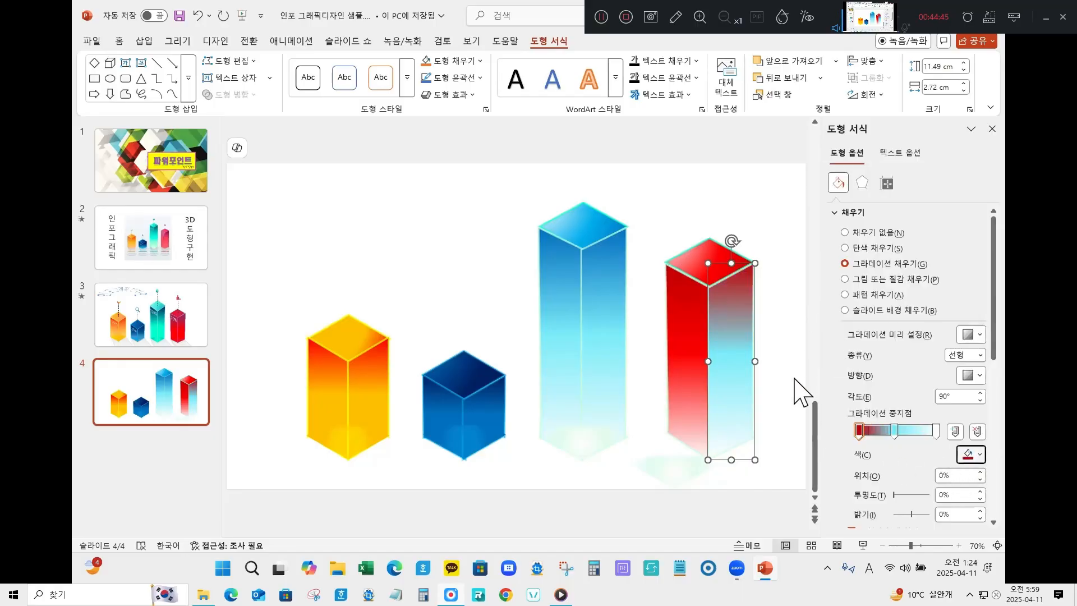
{"action": "left_click", "coordinate": [895, 431]}
{"action": "left_click", "coordinate": [968, 455]}
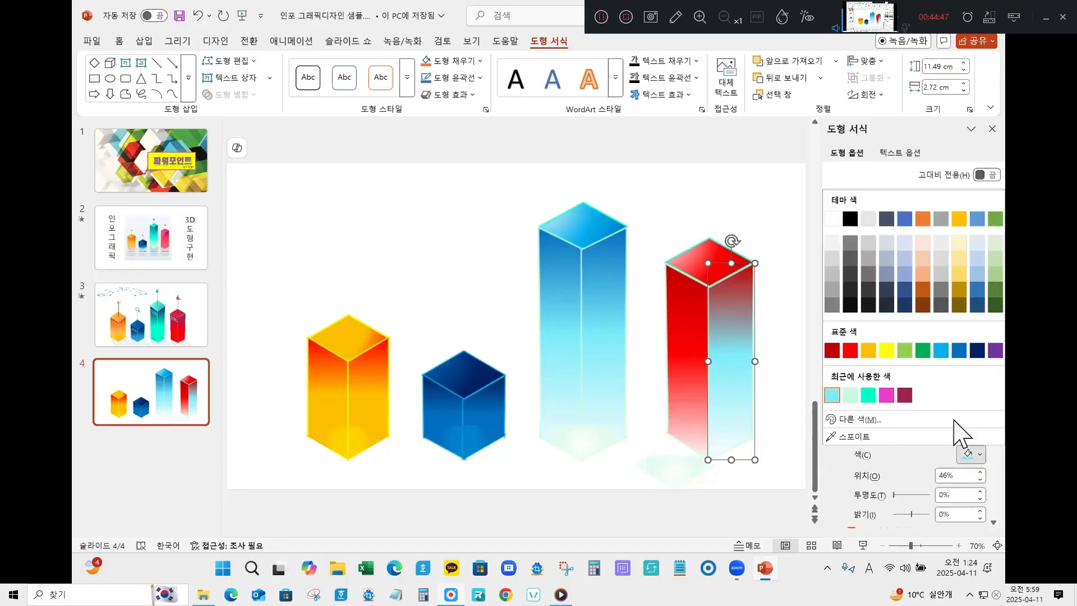
{"action": "left_click", "coordinate": [848, 350]}
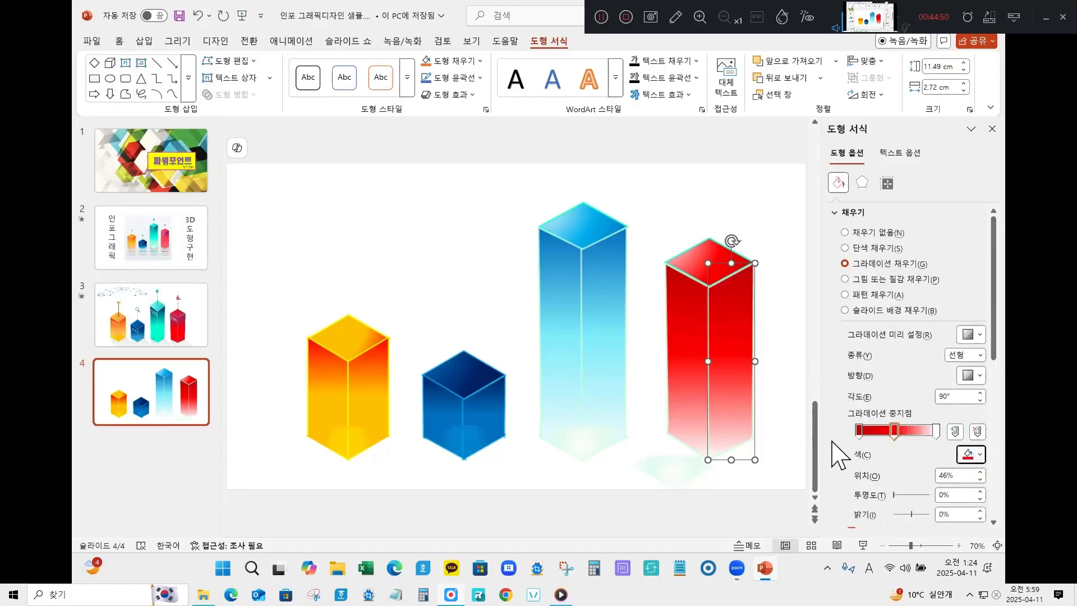
{"action": "left_click", "coordinate": [780, 466]}
Step: Set the last and middle gradient stops of the glow shape below the red bar to the standard red
{"action": "left_click", "coordinate": [673, 474]}
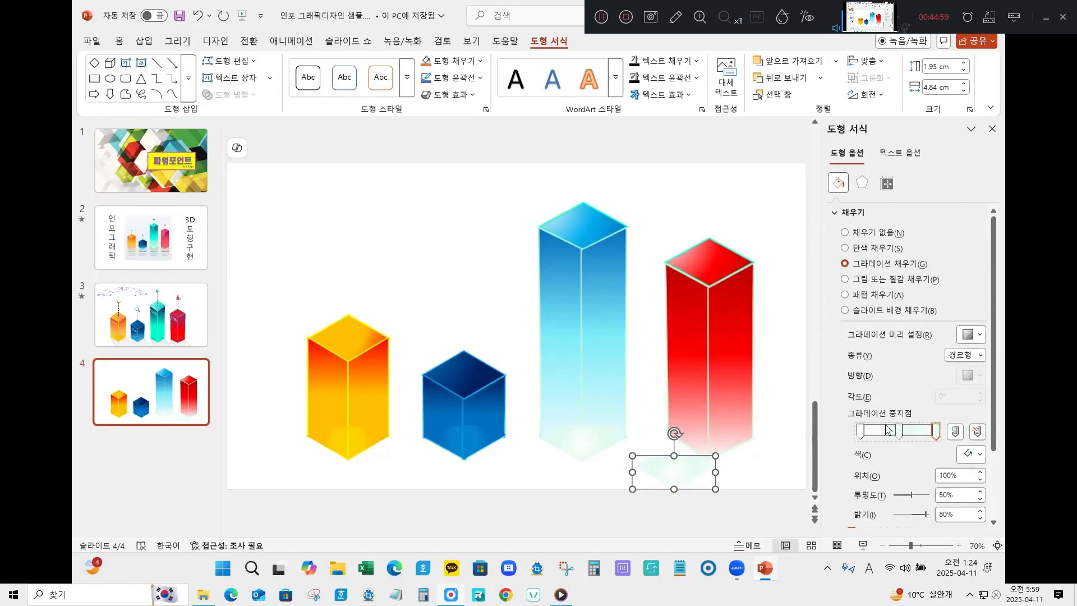
{"action": "left_click", "coordinate": [980, 453]}
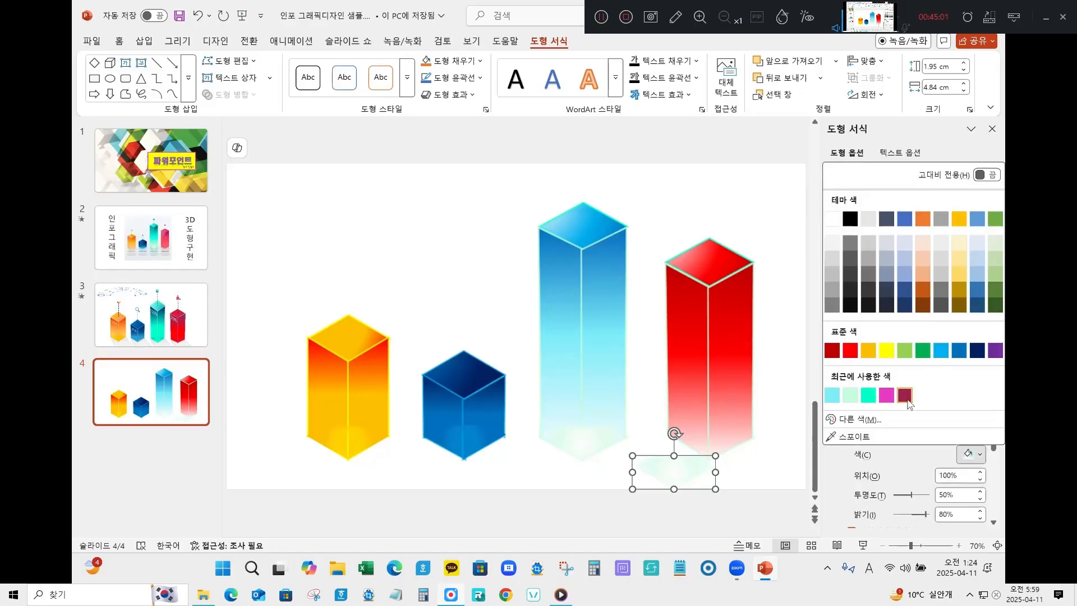
{"action": "left_click", "coordinate": [850, 352]}
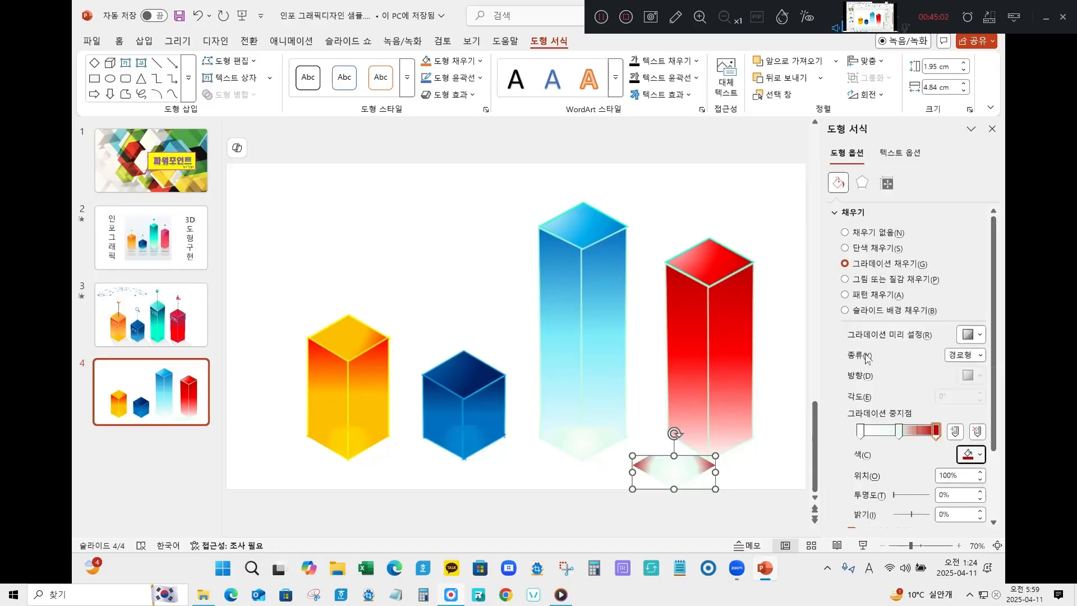
{"action": "left_click", "coordinate": [899, 431]}
{"action": "left_click", "coordinate": [970, 454]}
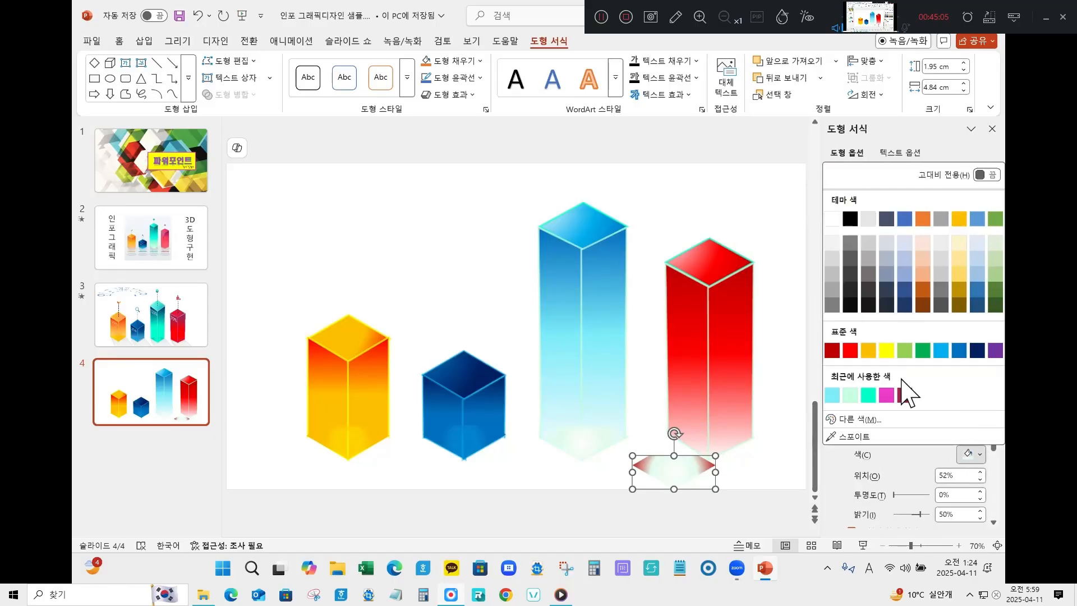
{"action": "left_click", "coordinate": [850, 351]}
{"action": "left_click", "coordinate": [861, 433]}
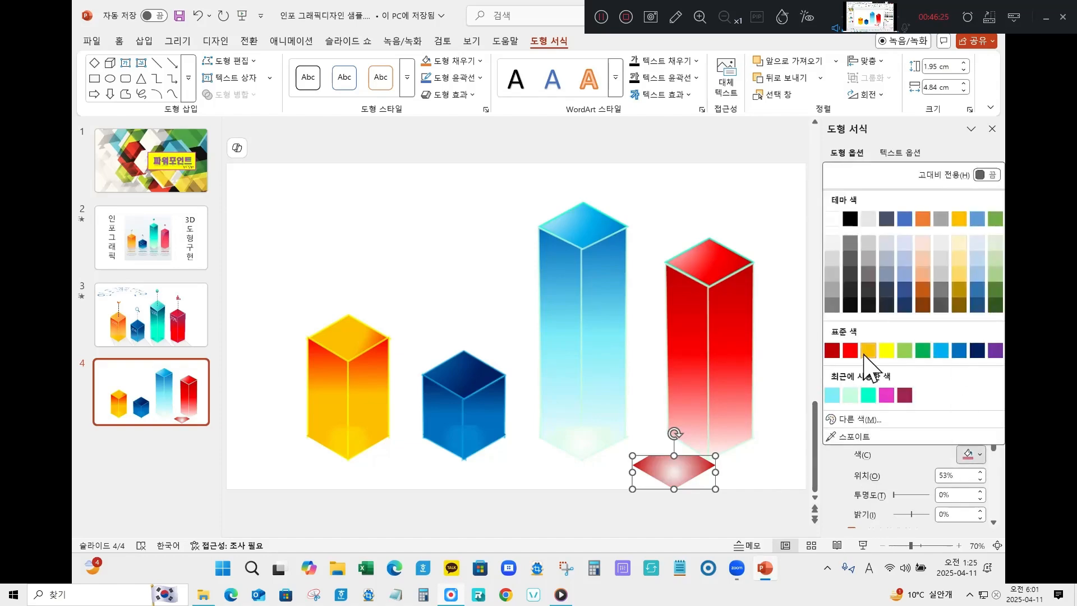
{"action": "left_click", "coordinate": [849, 351]}
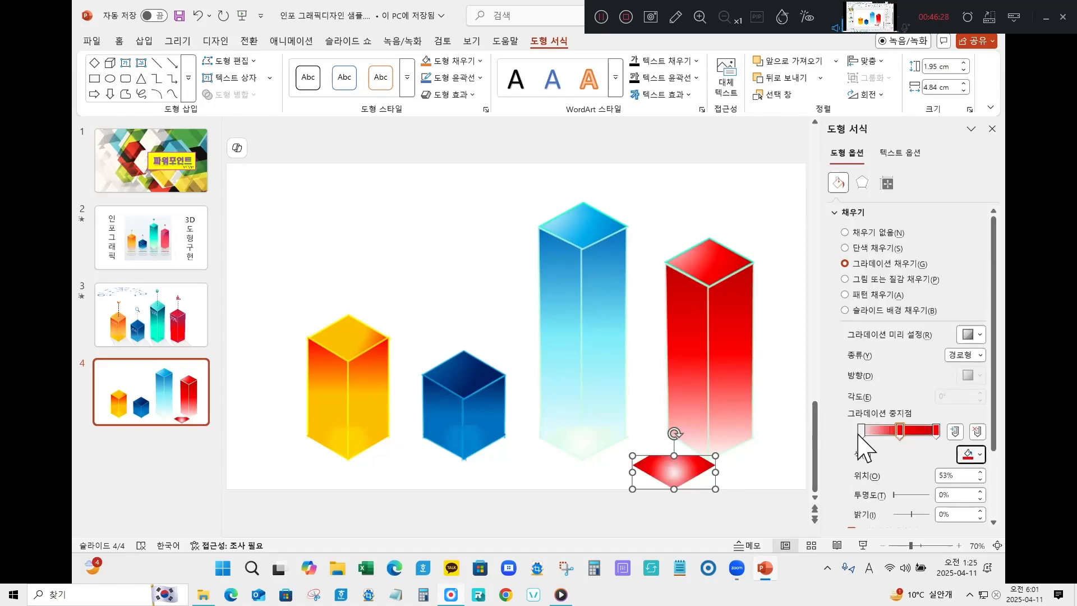
Step: Set the glow shape's middle gradient stop to 80% transparency and move it to the 67% position
{"action": "left_click", "coordinate": [948, 495]}
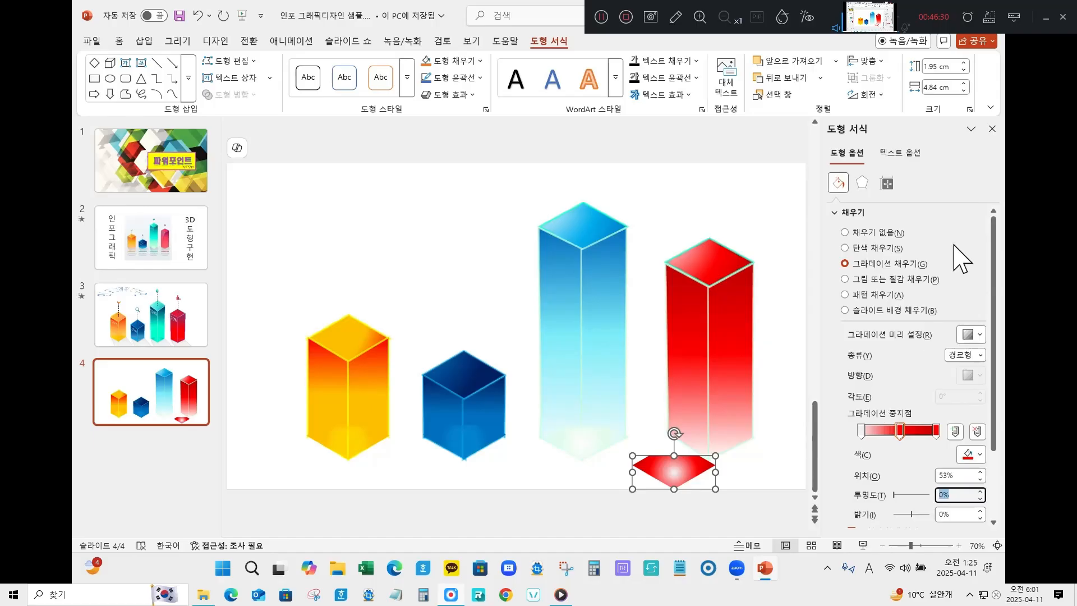
{"action": "type", "text": "50"}
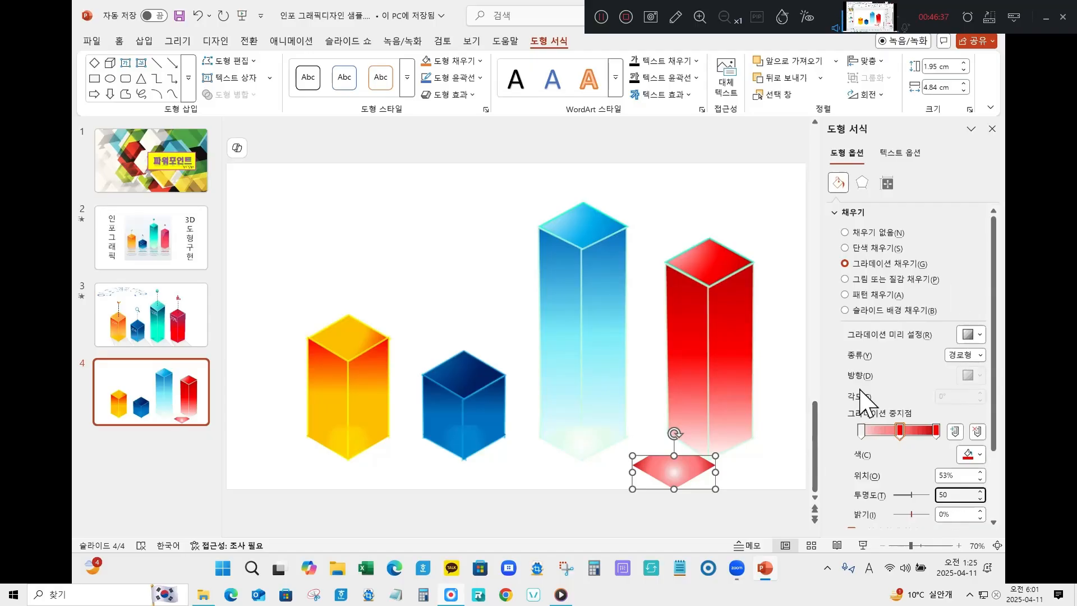
{"action": "key", "text": "BackSpace"}
{"action": "key", "text": "BackSpace"}
{"action": "type", "text": "80"}
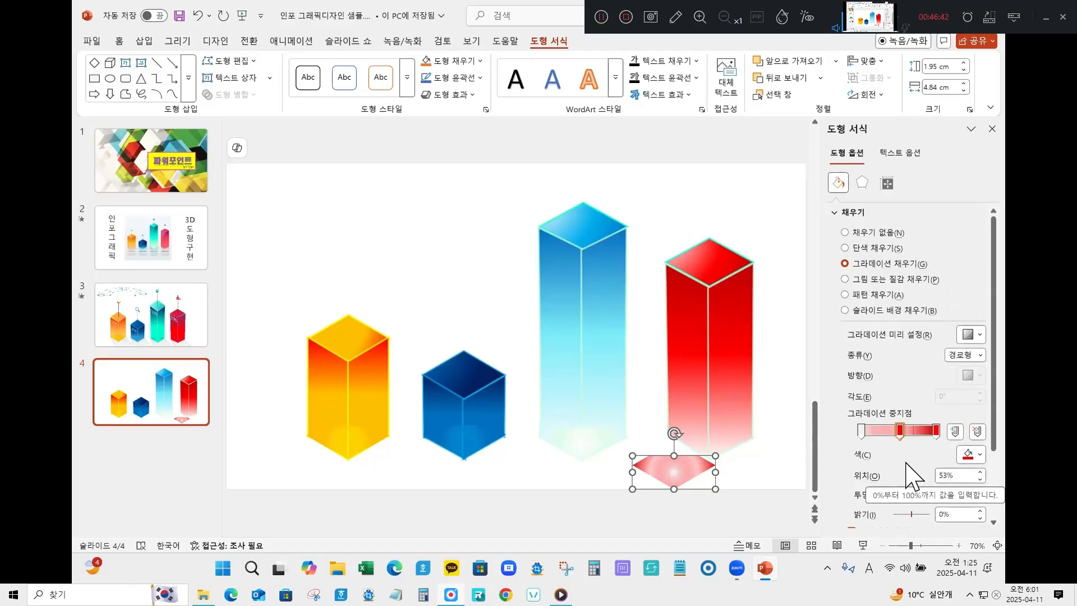
{"action": "left_click_drag", "start_coordinate": [901, 431], "coordinate": [913, 435]}
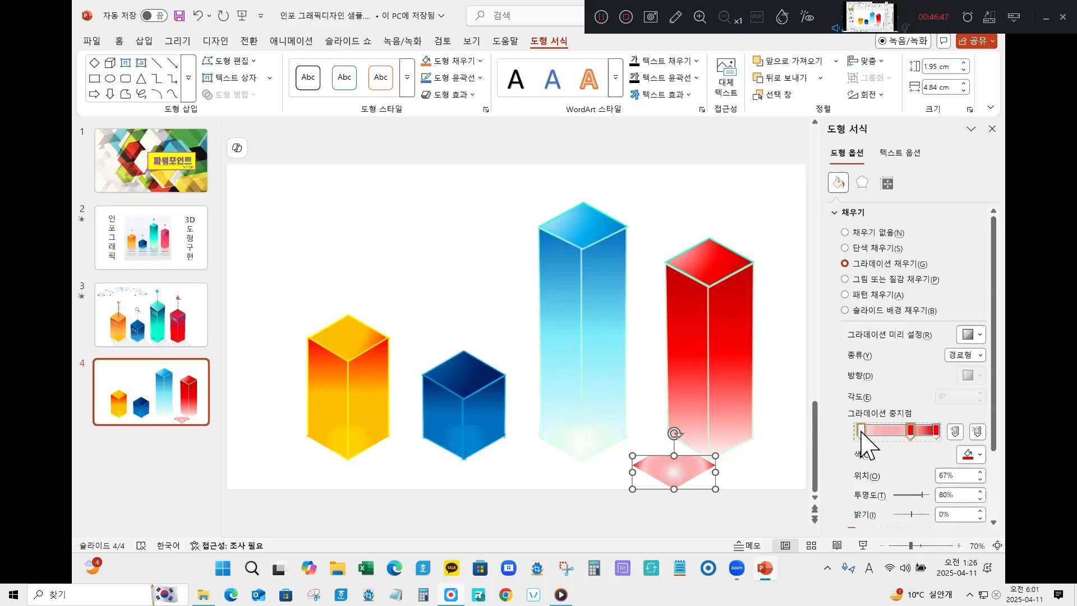
Step: Set the transparency of the glow shape's white first gradient stop to 80%
{"action": "left_click", "coordinate": [862, 432]}
{"action": "left_click_drag", "start_coordinate": [953, 497], "coordinate": [913, 487]}
{"action": "type", "text": "80"}
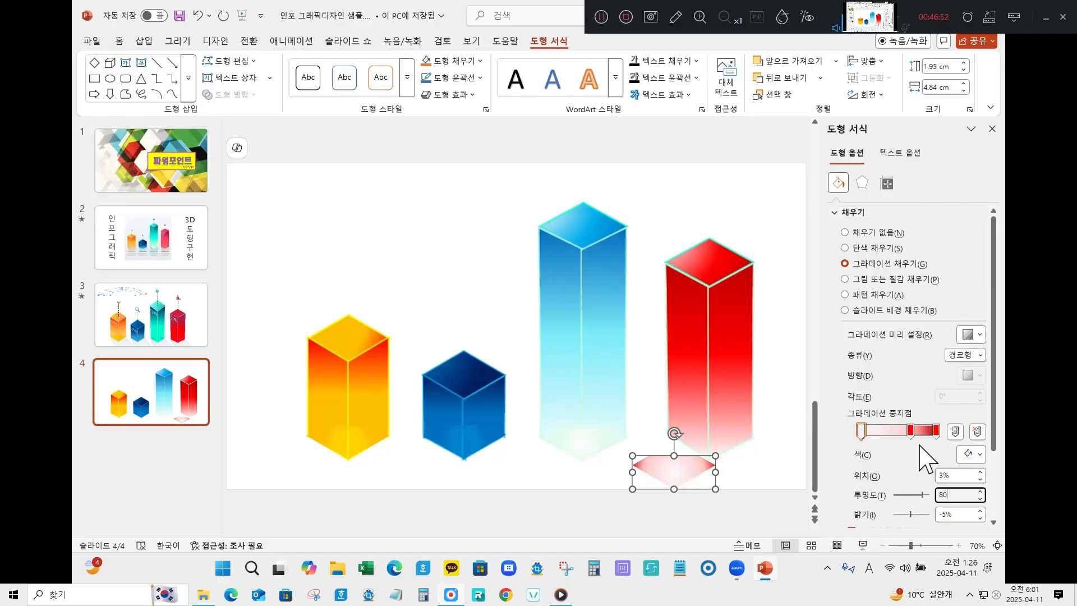
Step: Shift the glow shape's middle gradient stop to the 61% position and move the shape onto the base of the red bar
{"action": "left_click_drag", "start_coordinate": [912, 433], "coordinate": [907, 434]}
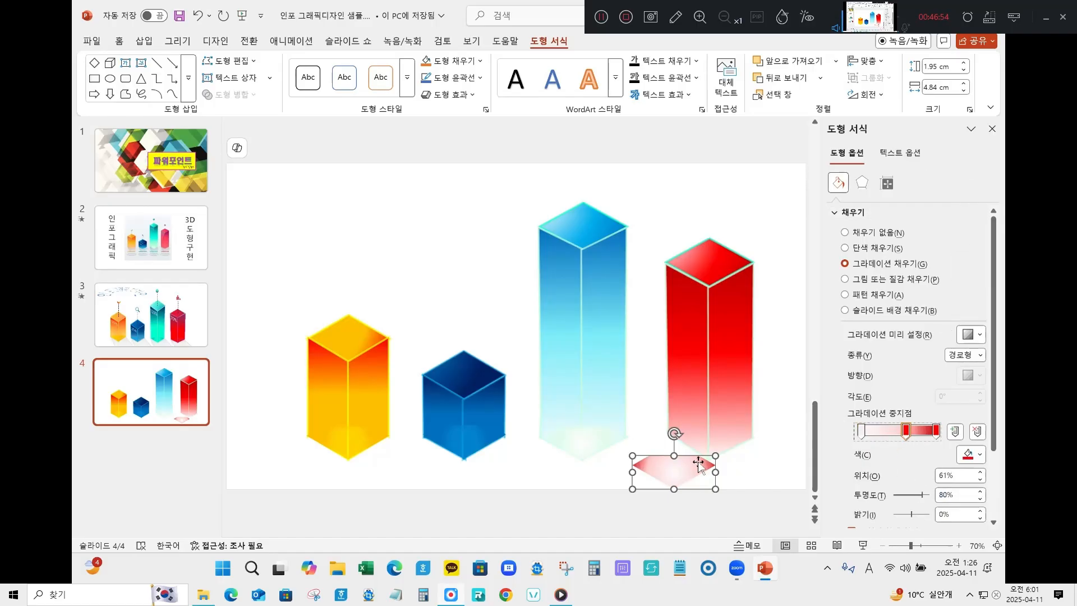
{"action": "left_click", "coordinate": [737, 473]}
{"action": "left_click_drag", "start_coordinate": [678, 470], "coordinate": [729, 443]}
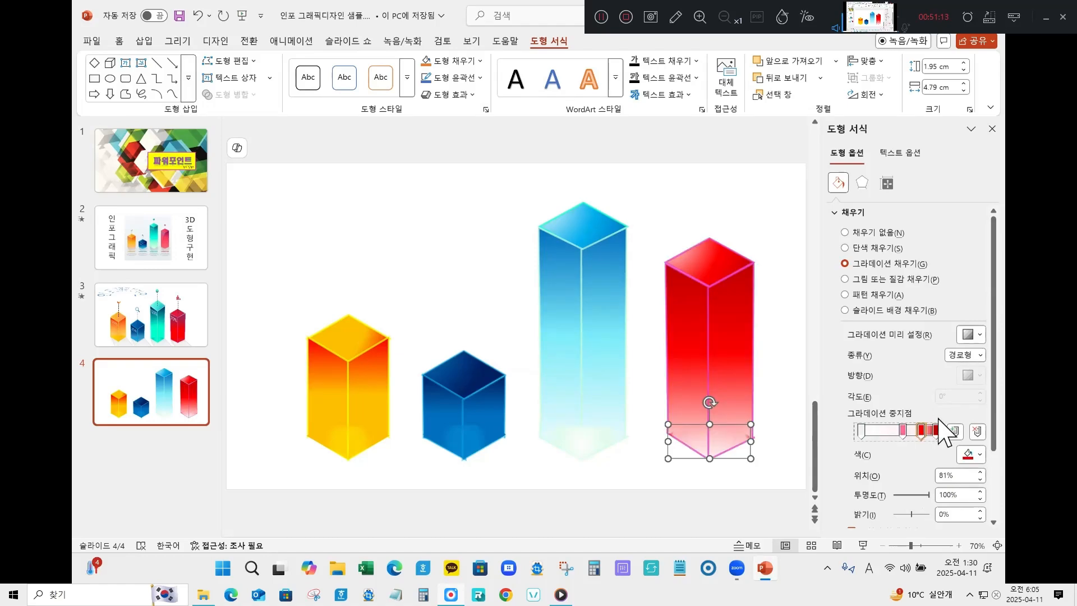
Step: Undo the last gradient-stop change on the red bar's glow shape and recolour its last stop with the recently used magenta
{"action": "key", "text": "ctrl+z"}
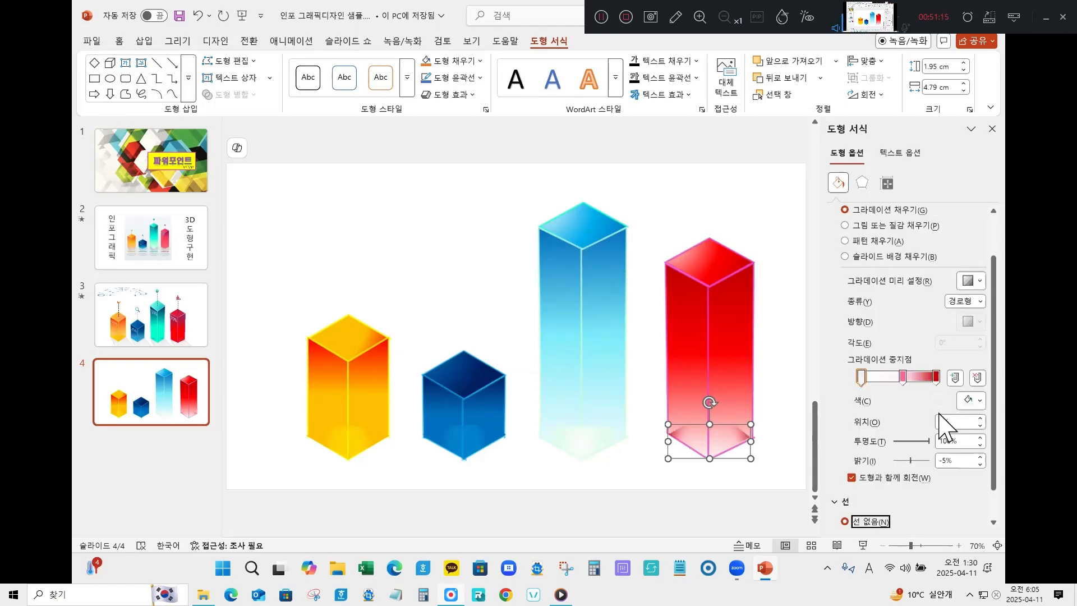
{"action": "left_click", "coordinate": [936, 376]}
{"action": "left_click", "coordinate": [980, 401]}
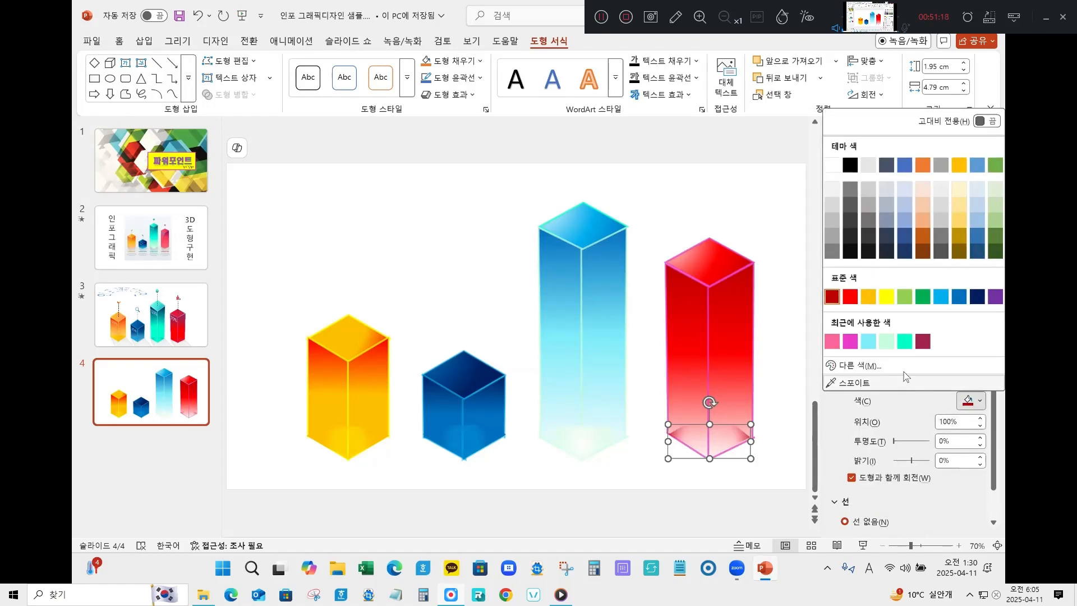
{"action": "left_click", "coordinate": [850, 341]}
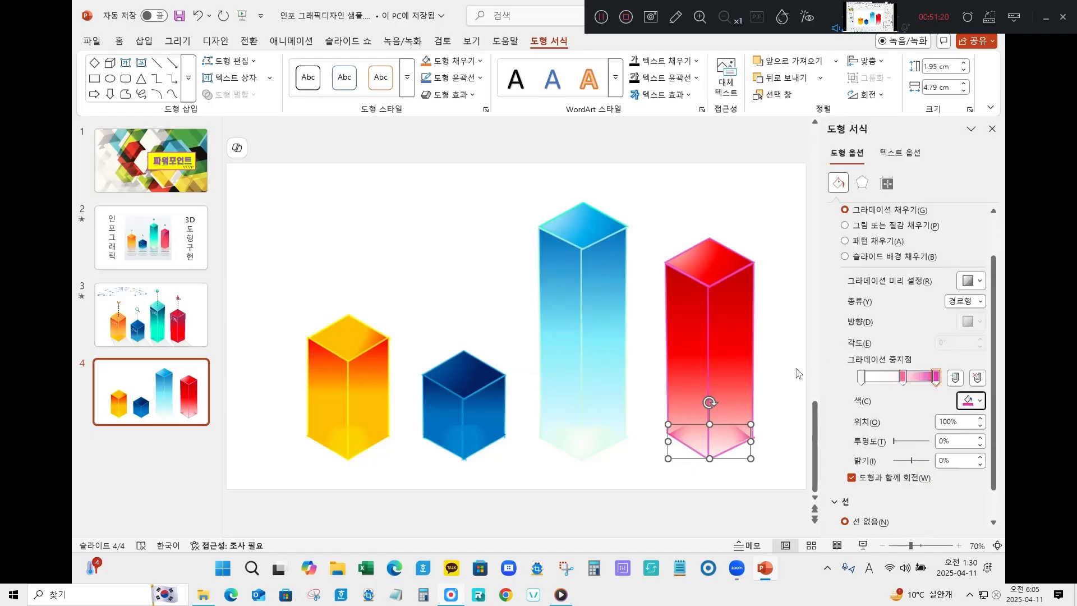
{"action": "left_click", "coordinate": [630, 451]}
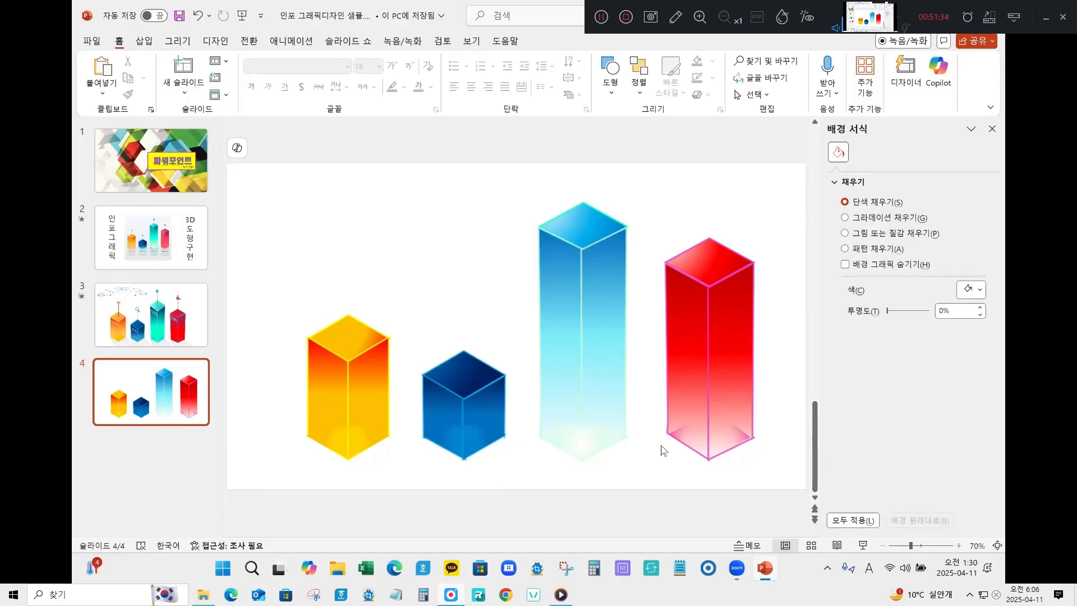
Step: Change the outline of the red bar's left face to the custom light pink #F8BAEC
{"action": "left_click", "coordinate": [689, 329]}
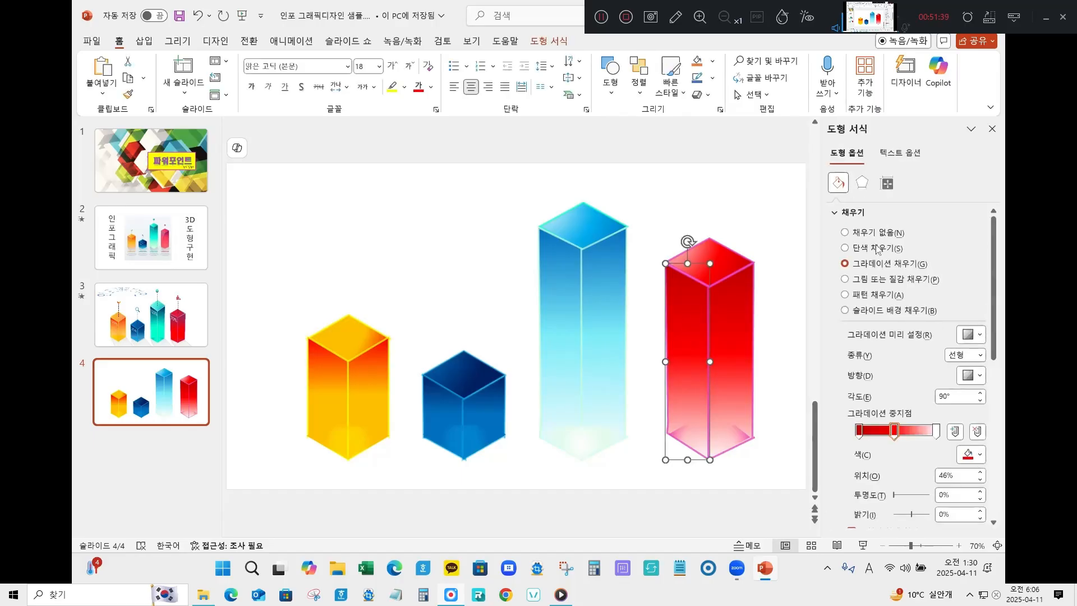
{"action": "left_click", "coordinate": [850, 213]}
{"action": "left_click", "coordinate": [870, 269]}
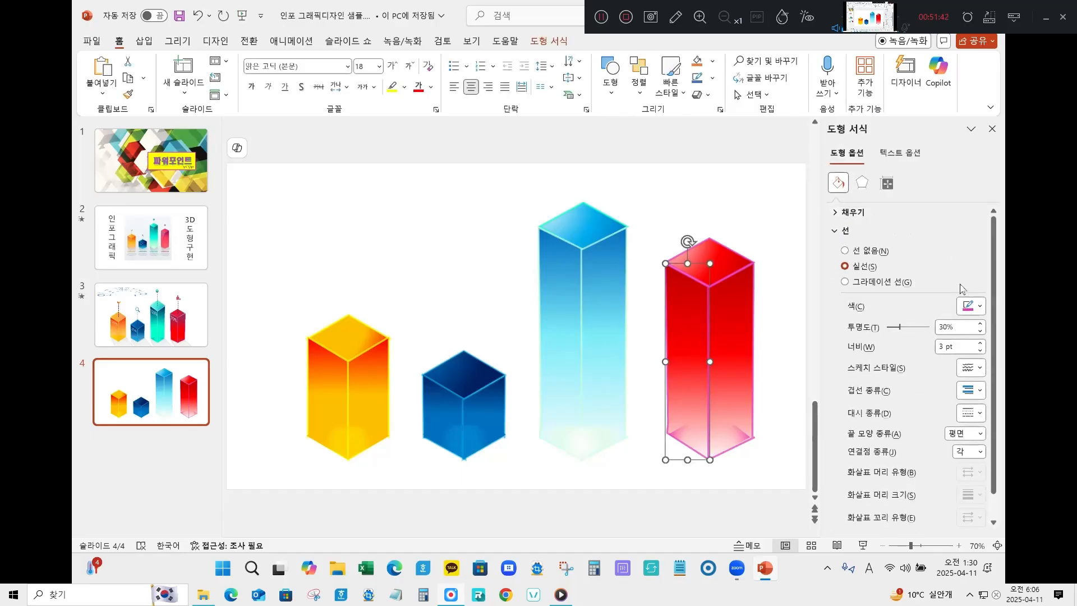
{"action": "left_click", "coordinate": [974, 307]}
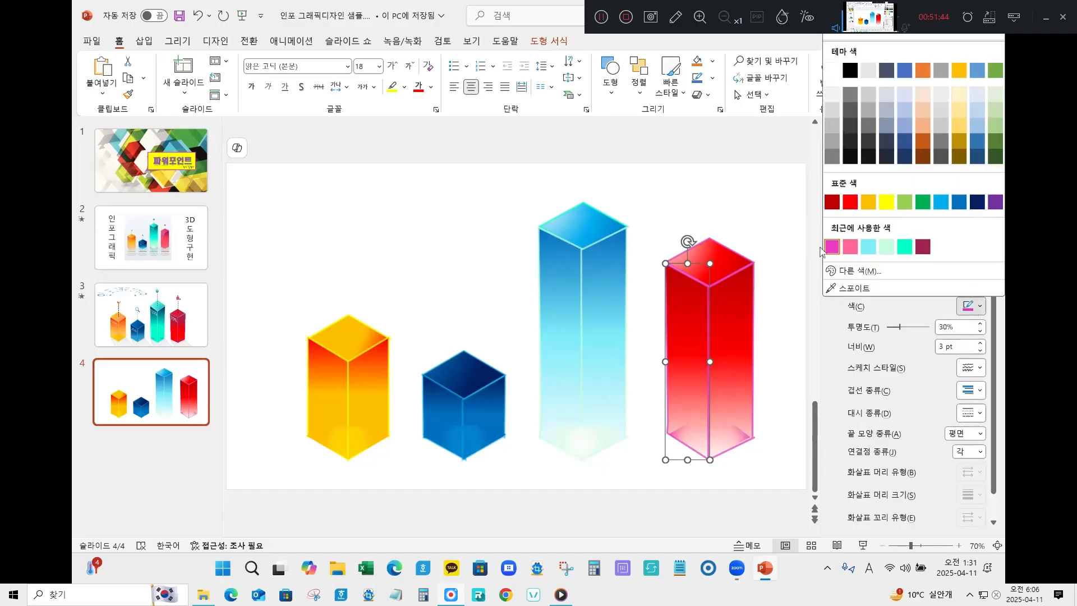
{"action": "left_click", "coordinate": [858, 271]}
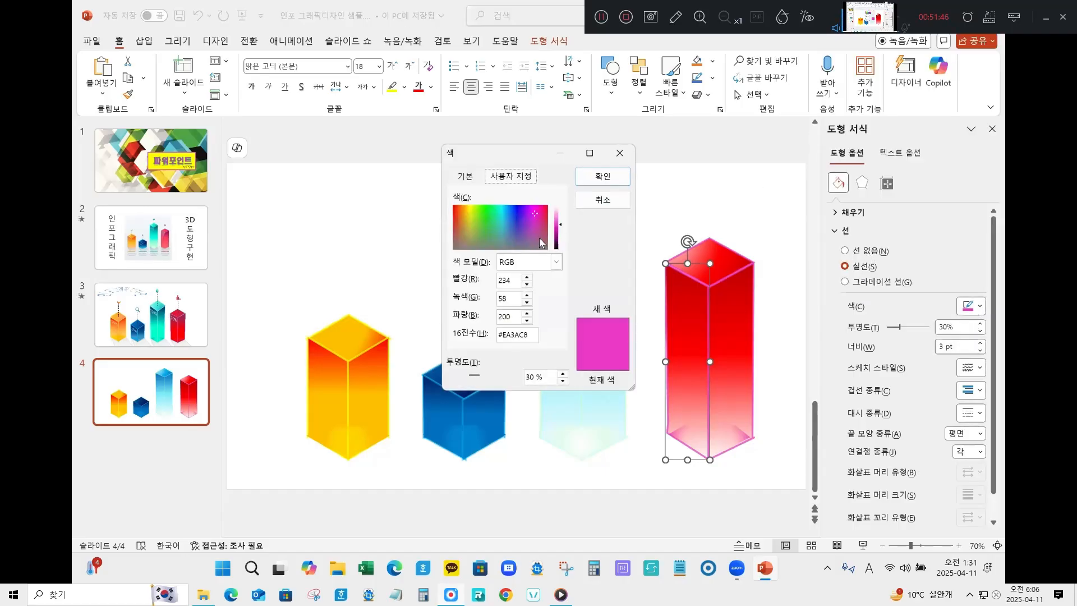
{"action": "left_click", "coordinate": [556, 214]}
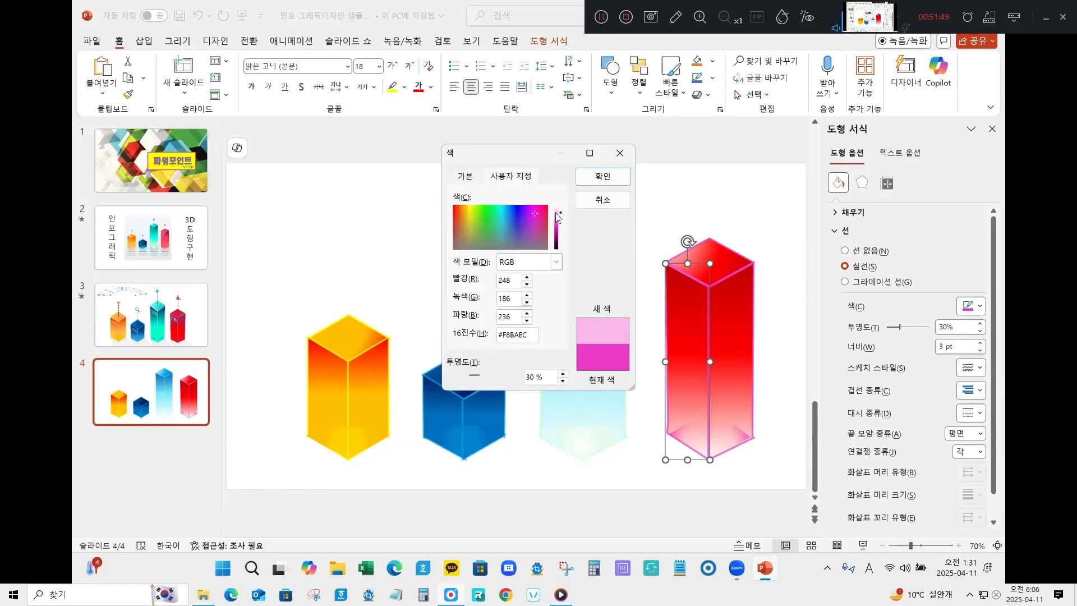
{"action": "left_click", "coordinate": [602, 176]}
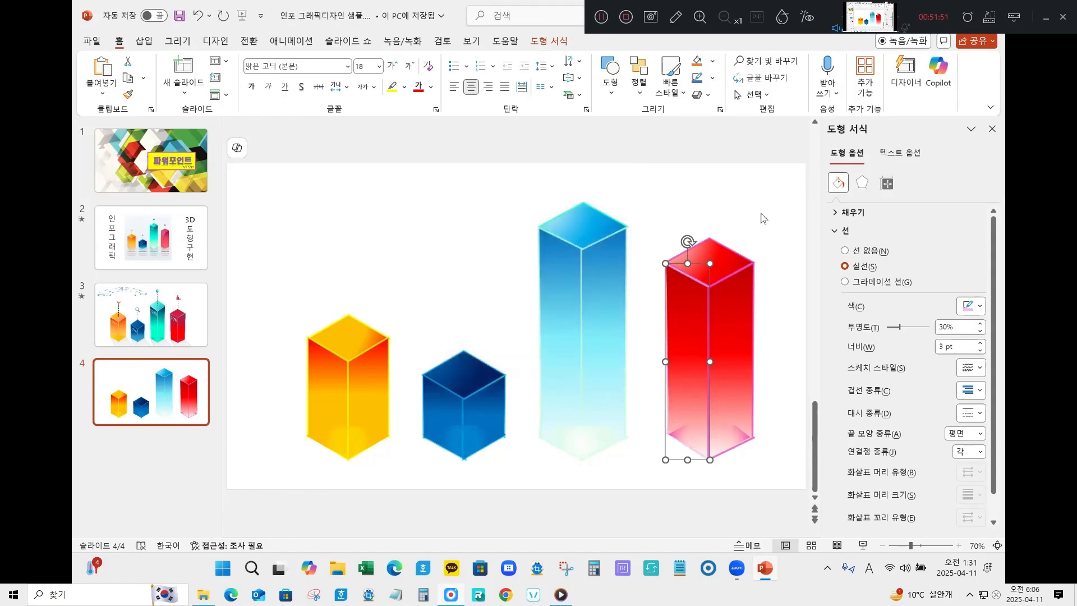
Step: Apply the recently used light pink to the outline of the red bar's right face
{"action": "key", "text": "Tab"}
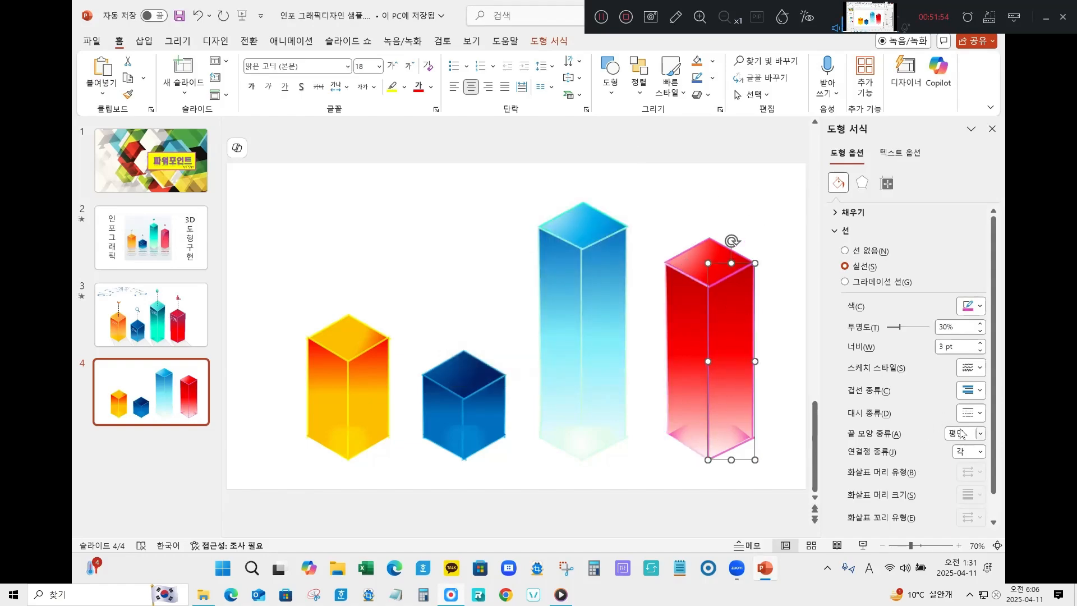
{"action": "left_click", "coordinate": [979, 307]}
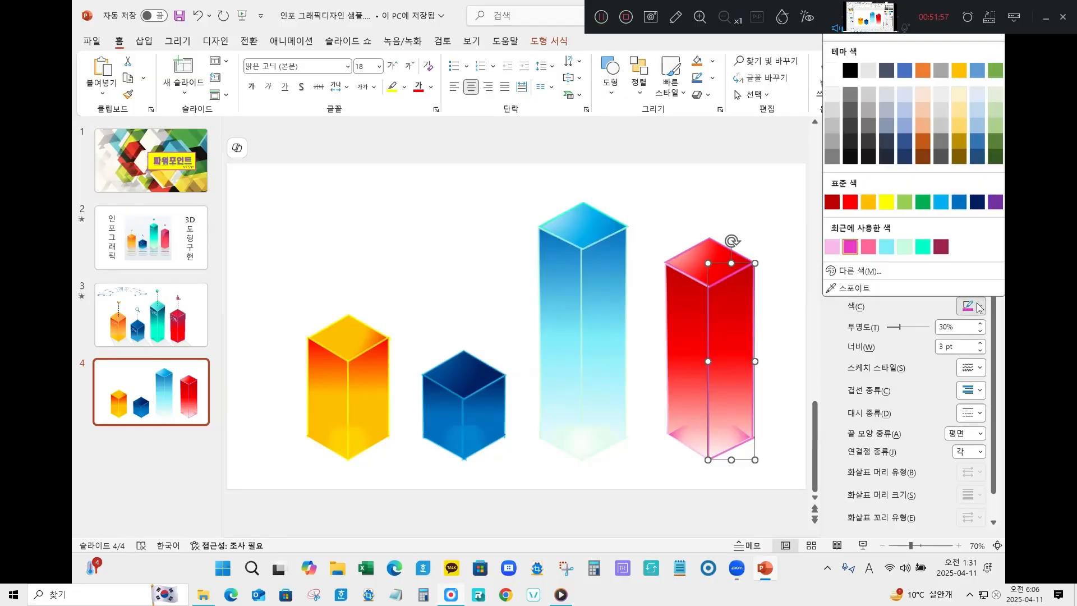
{"action": "left_click", "coordinate": [832, 250]}
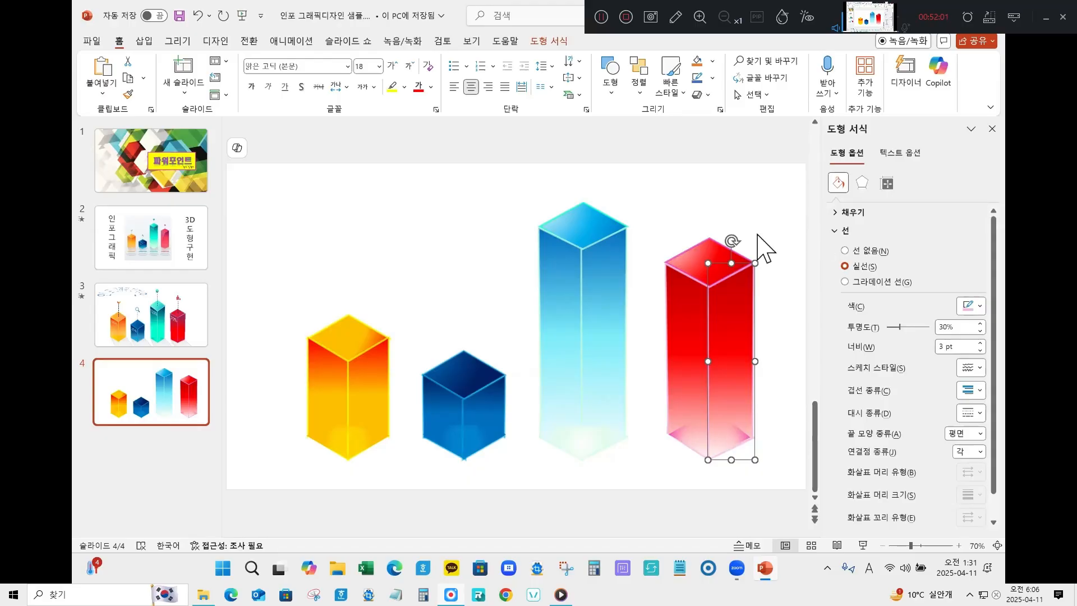
Step: Give the red bar's top face a light pink outline with 50% transparency
{"action": "left_click", "coordinate": [711, 249]}
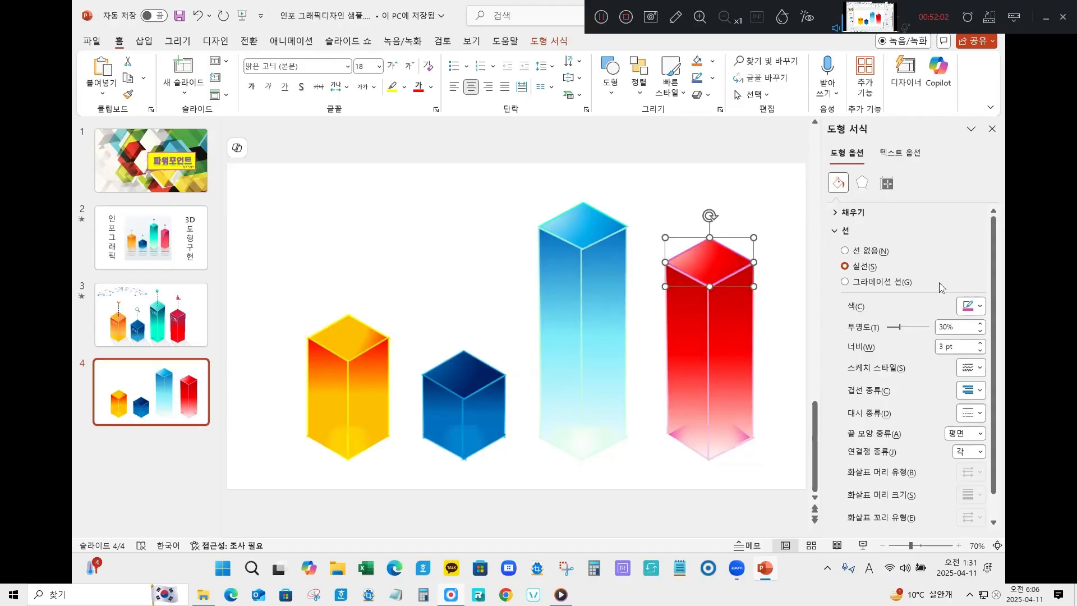
{"action": "left_click", "coordinate": [979, 306]}
{"action": "left_click", "coordinate": [831, 248]}
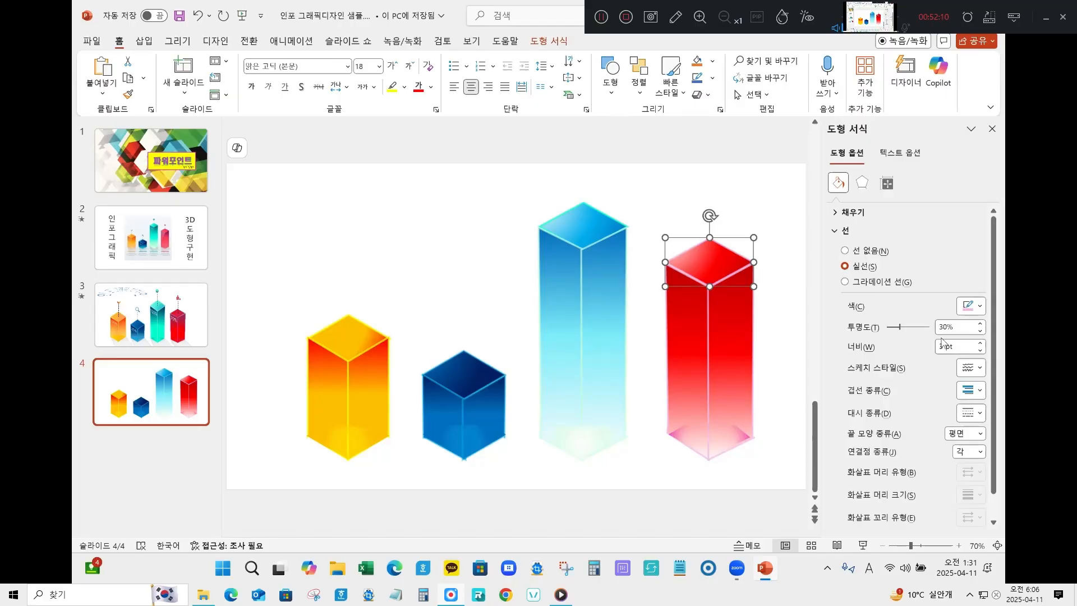
{"action": "left_click_drag", "start_coordinate": [956, 327], "coordinate": [919, 321]}
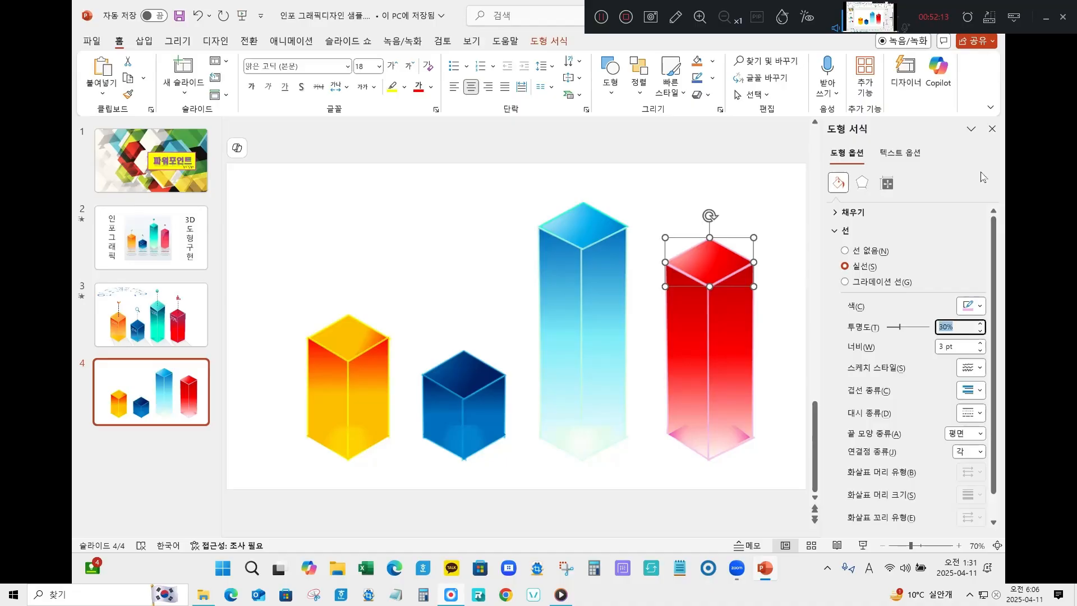
{"action": "type", "text": "50"}
{"action": "key", "text": "Return"}
Step: Set the outline transparency of the red bar's left and right faces to 50%
{"action": "left_click", "coordinate": [708, 336]}
{"action": "left_click_drag", "start_coordinate": [958, 327], "coordinate": [925, 320]}
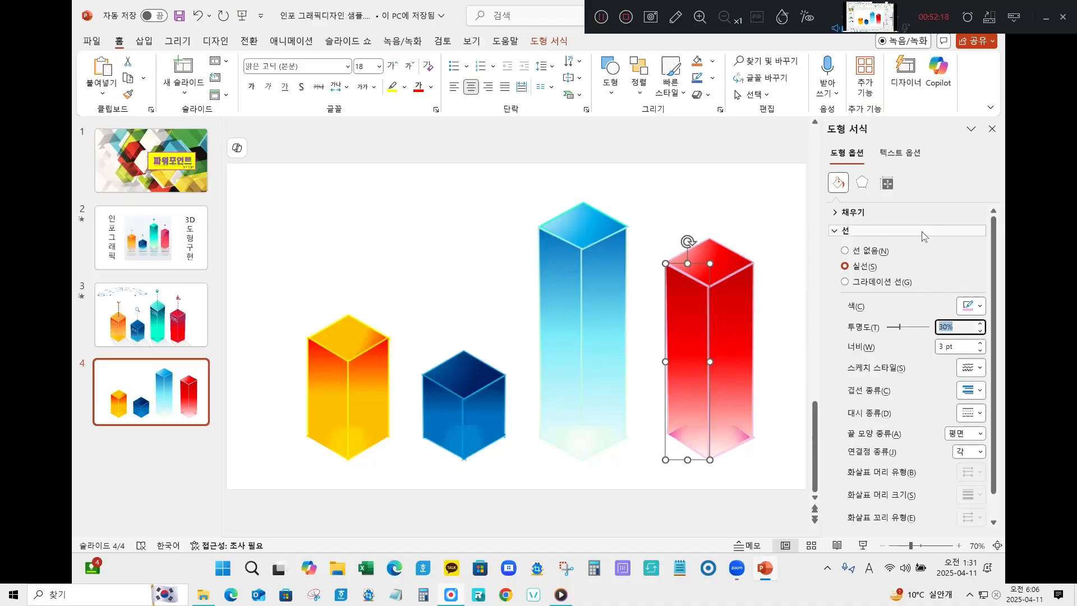
{"action": "type", "text": "50"}
{"action": "key", "text": "Return"}
{"action": "left_click", "coordinate": [733, 348]}
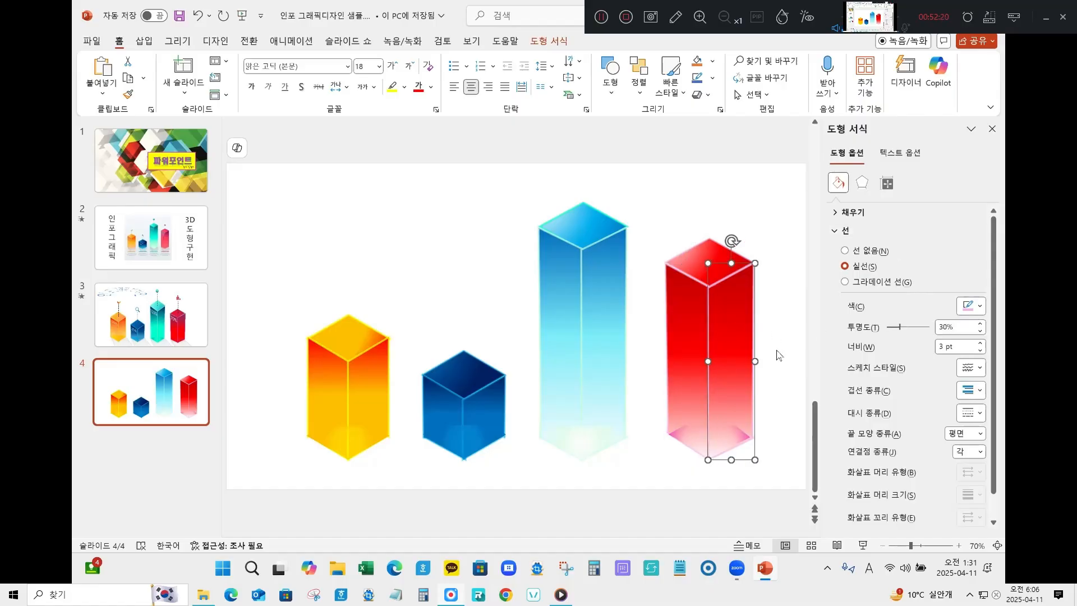
{"action": "left_click", "coordinate": [961, 329]}
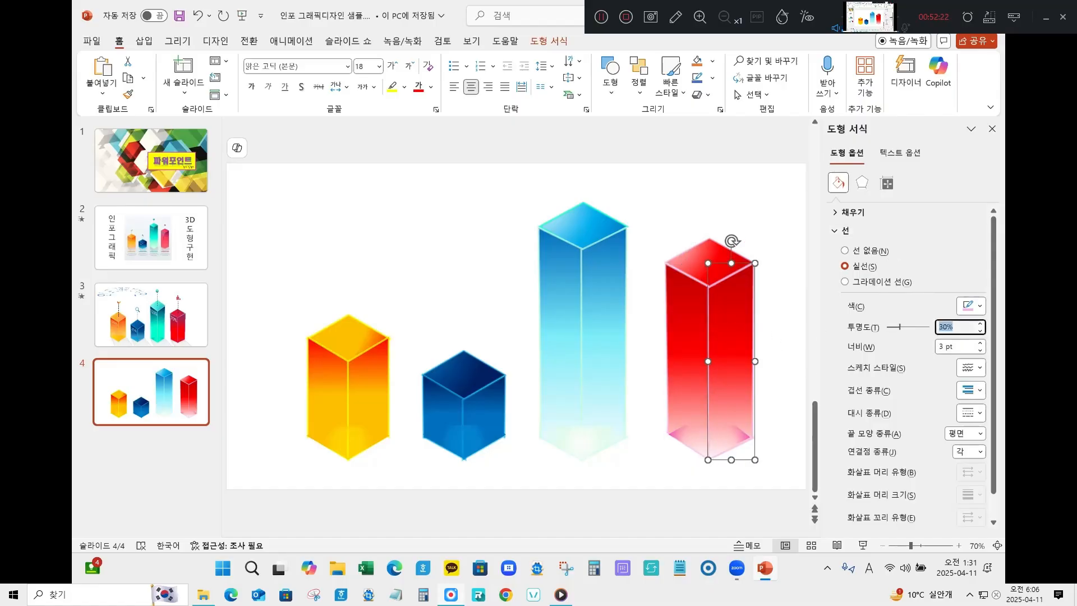
{"action": "type", "text": "50"}
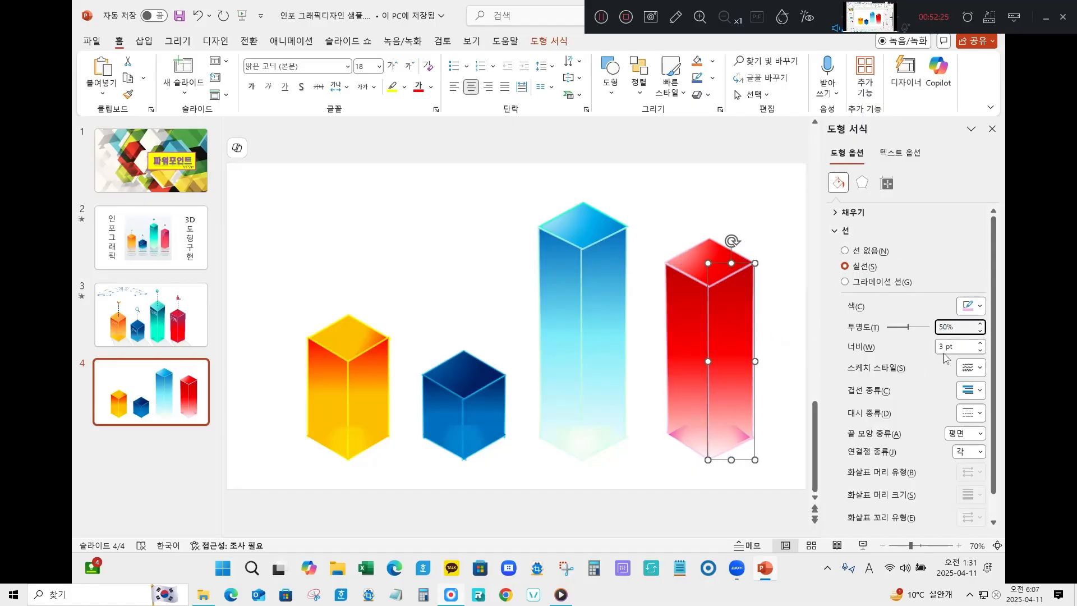
{"action": "key", "text": "Tab"}
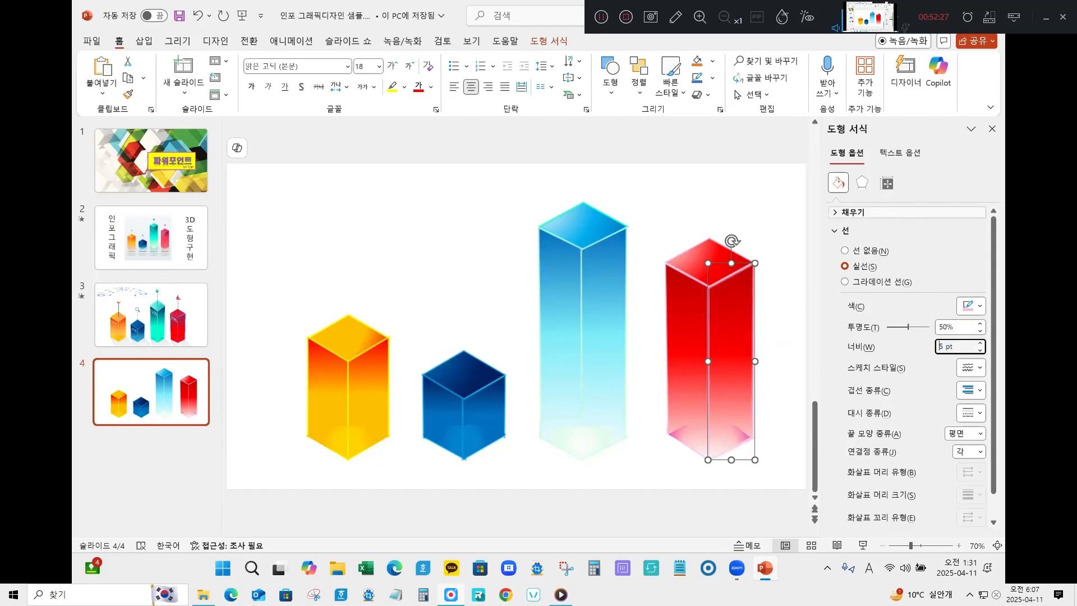
Step: Set the outline width of the red bar's left face to 5 pt
{"action": "left_click", "coordinate": [705, 330]}
{"action": "left_click", "coordinate": [954, 349]}
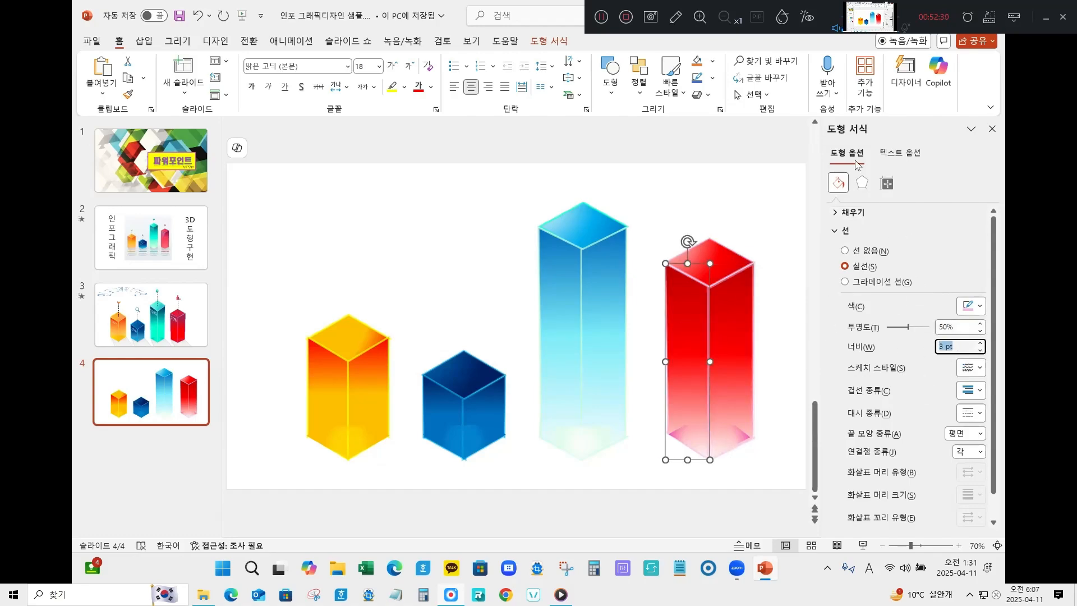
{"action": "type", "text": "5"}
Step: Examine the gradient fill and outline settings of the red bar's top face, including its outline width
{"action": "left_click", "coordinate": [724, 262]}
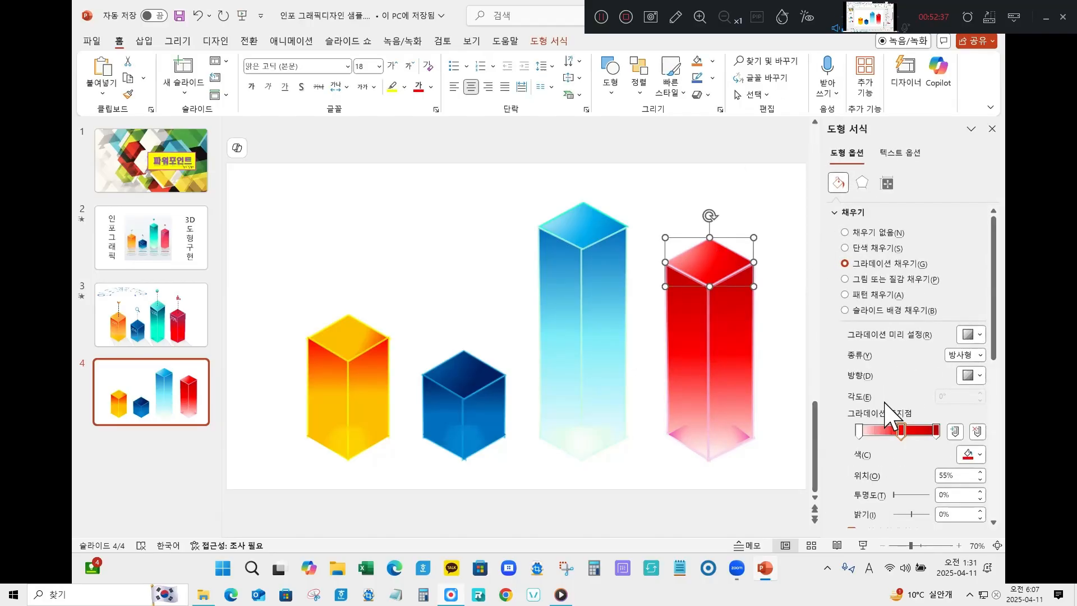
{"action": "left_click", "coordinate": [960, 496]}
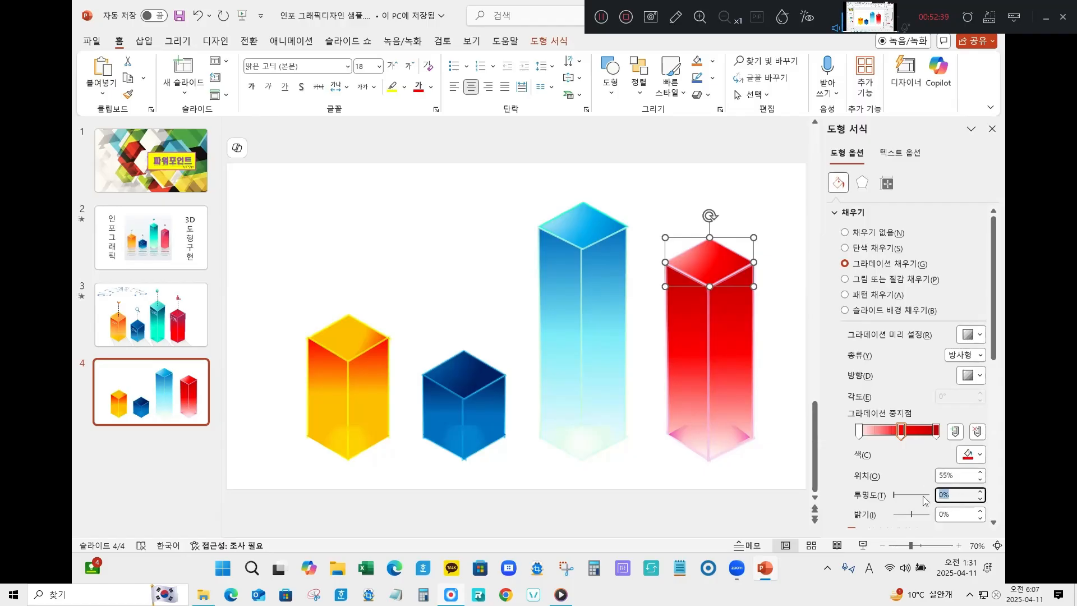
{"action": "left_click", "coordinate": [864, 212]}
{"action": "left_click", "coordinate": [776, 204]}
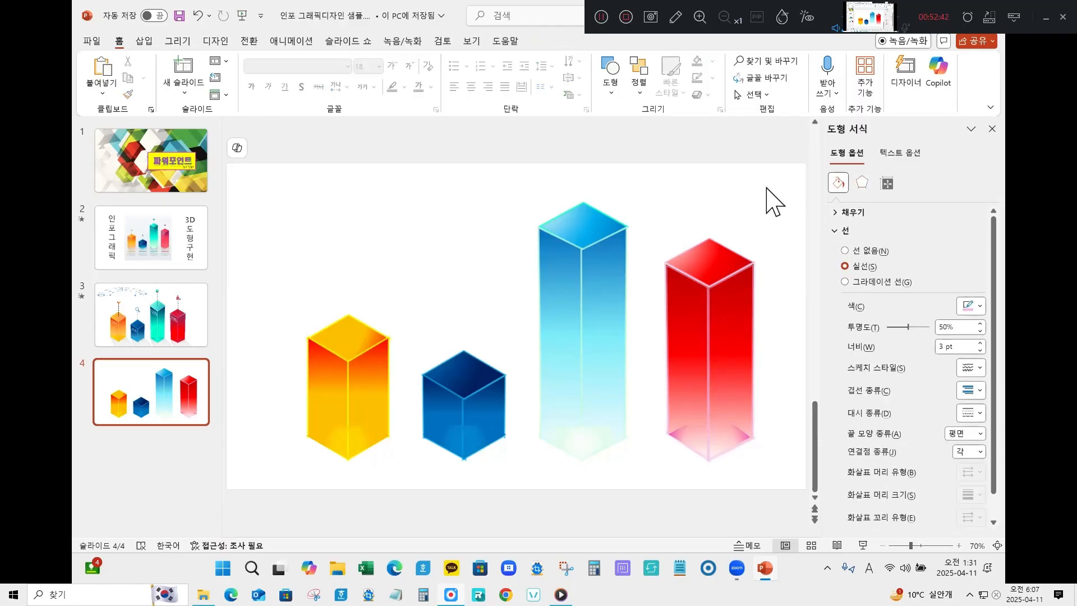
{"action": "left_click", "coordinate": [854, 183]}
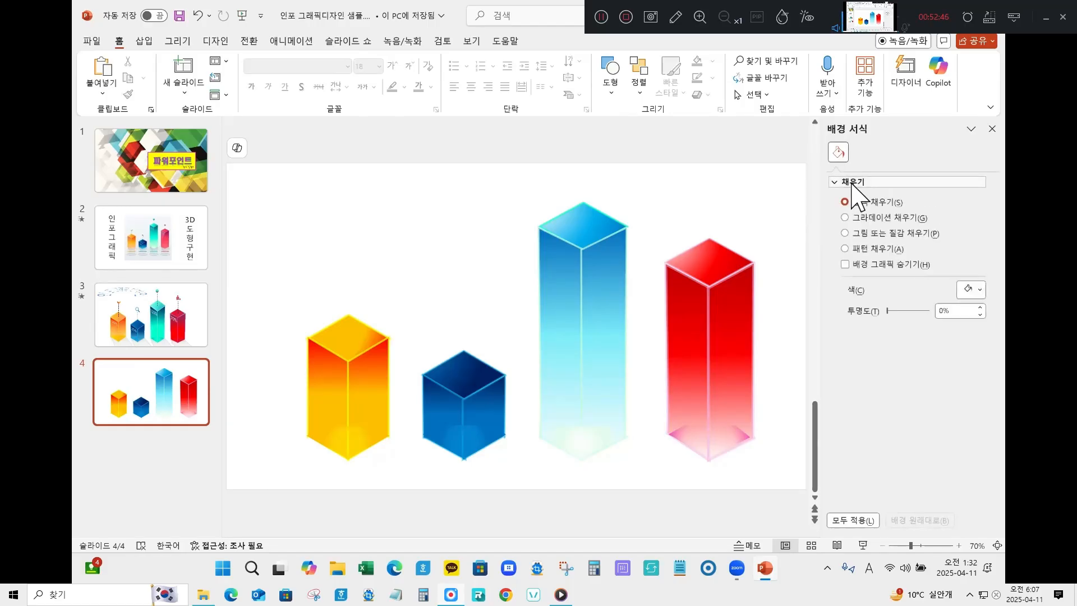
{"action": "left_click", "coordinate": [719, 255]}
{"action": "left_click", "coordinate": [854, 214]}
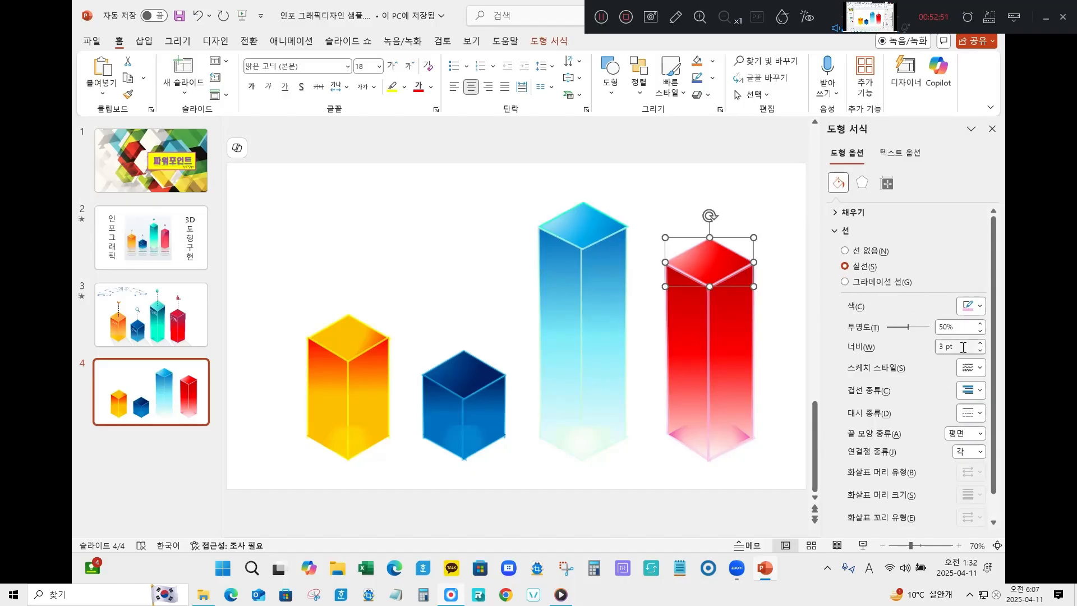
{"action": "left_click", "coordinate": [964, 347]}
{"action": "left_click", "coordinate": [735, 219]}
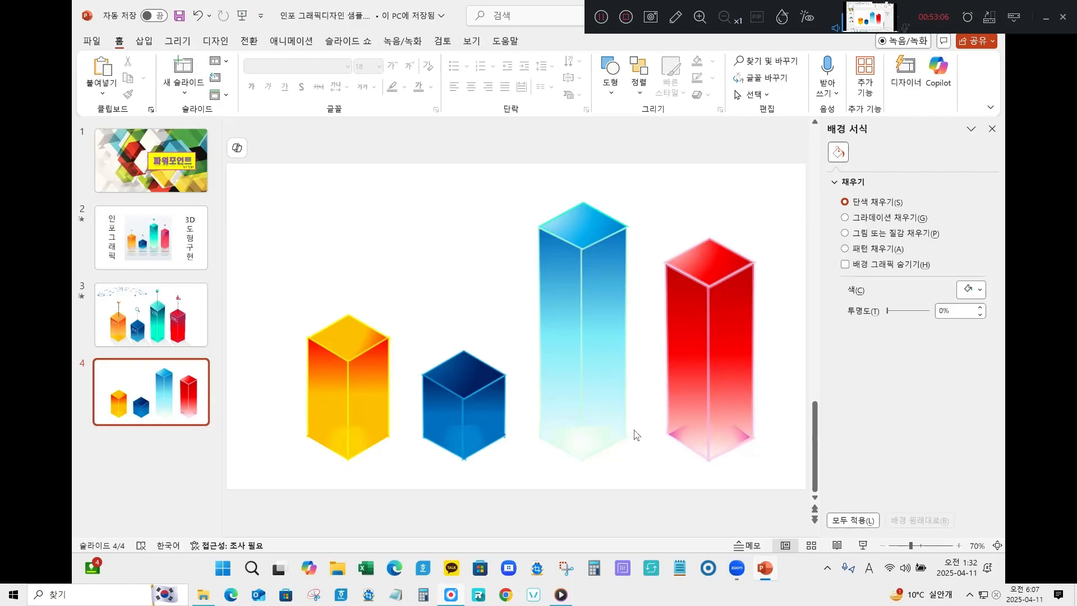
Step: Recolour the tall blue bar's top-face gradient with light blue at the 100% stop and turquoise at the 55% stop
{"action": "scroll", "coordinate": [634, 430], "scroll_direction": "up", "scroll_amount": 1}
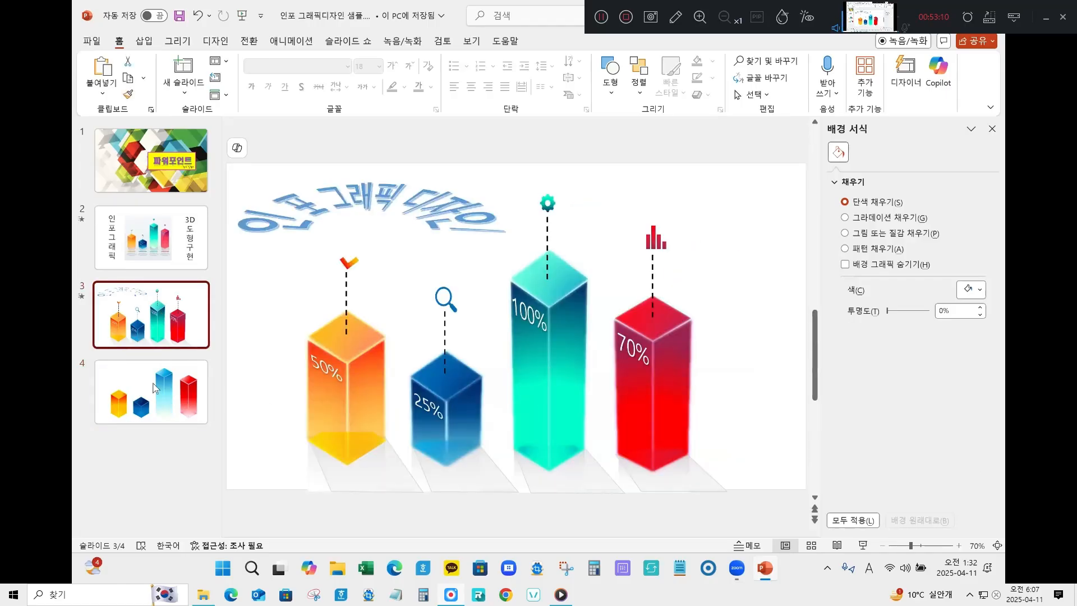
{"action": "scroll", "coordinate": [548, 372], "scroll_direction": "down", "scroll_amount": 1}
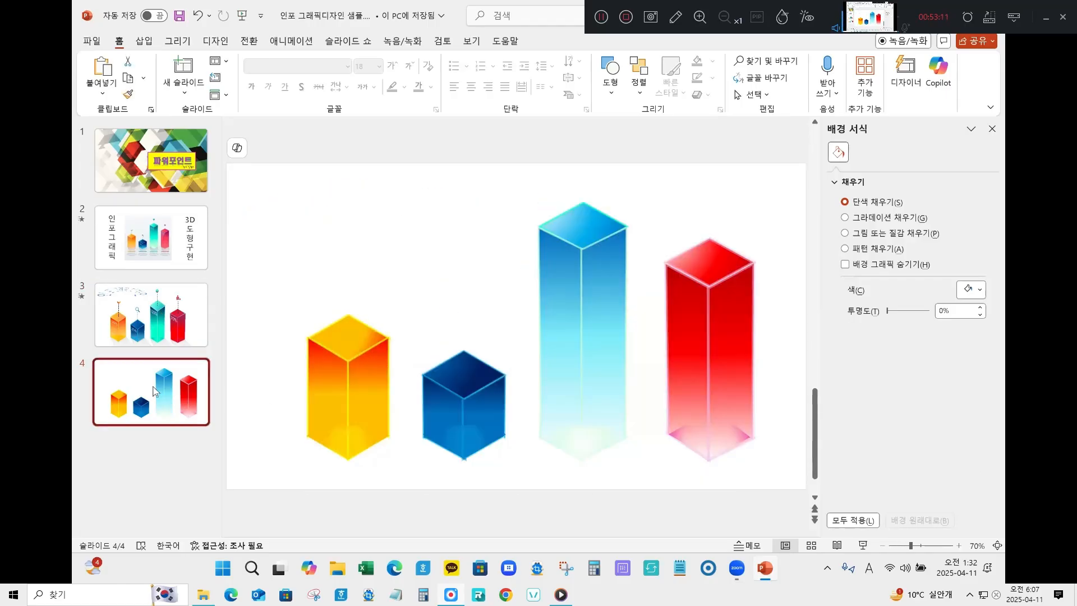
{"action": "left_click", "coordinate": [578, 221]}
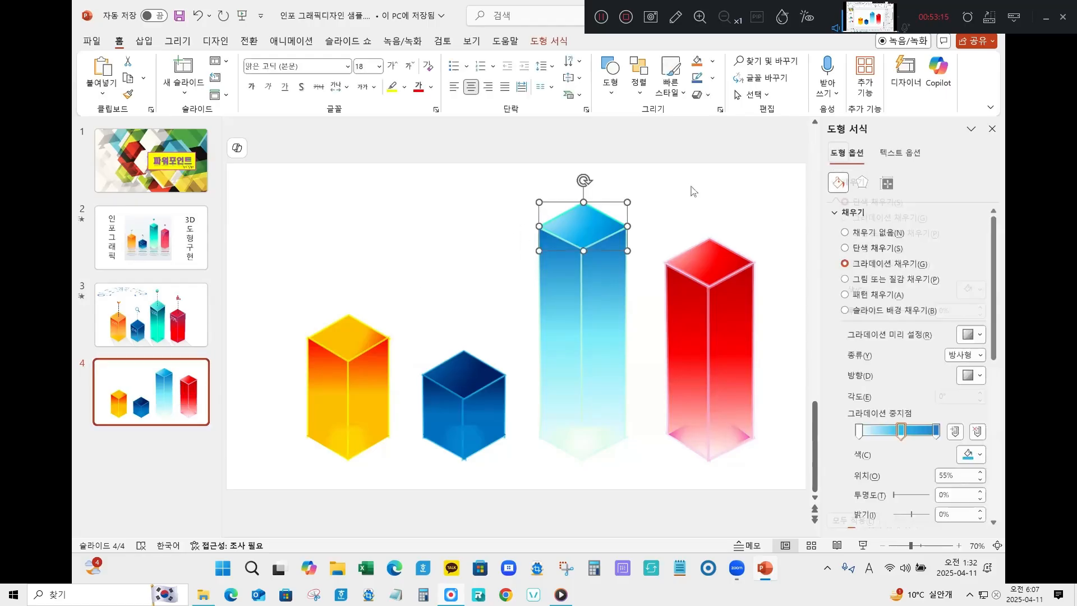
{"action": "left_click", "coordinate": [936, 431]}
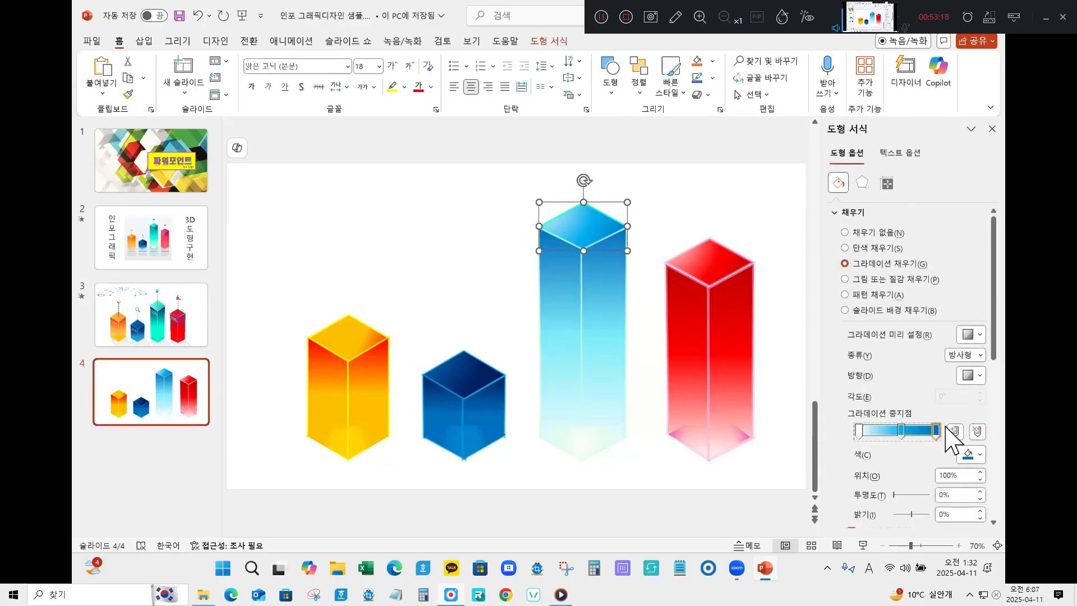
{"action": "left_click", "coordinate": [968, 455]}
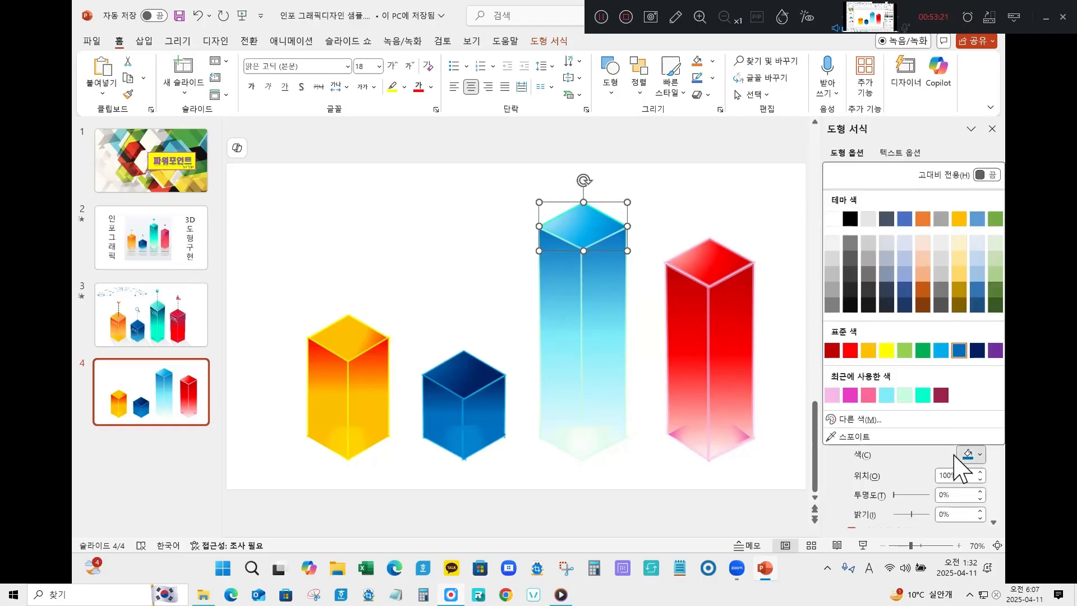
{"action": "left_click", "coordinate": [942, 351]}
{"action": "left_click", "coordinate": [902, 432]}
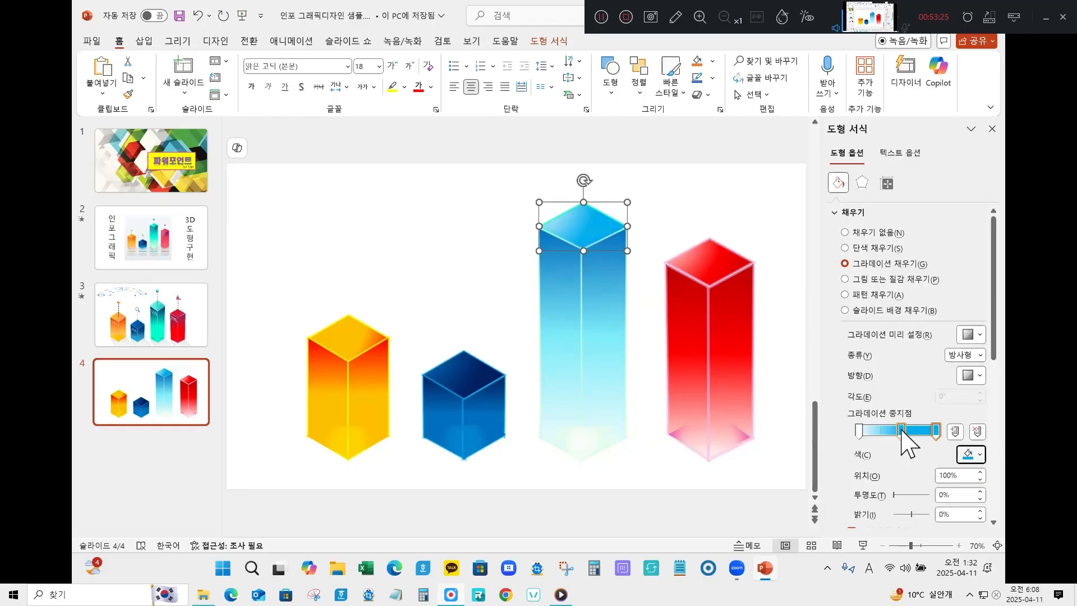
{"action": "left_click", "coordinate": [959, 454]}
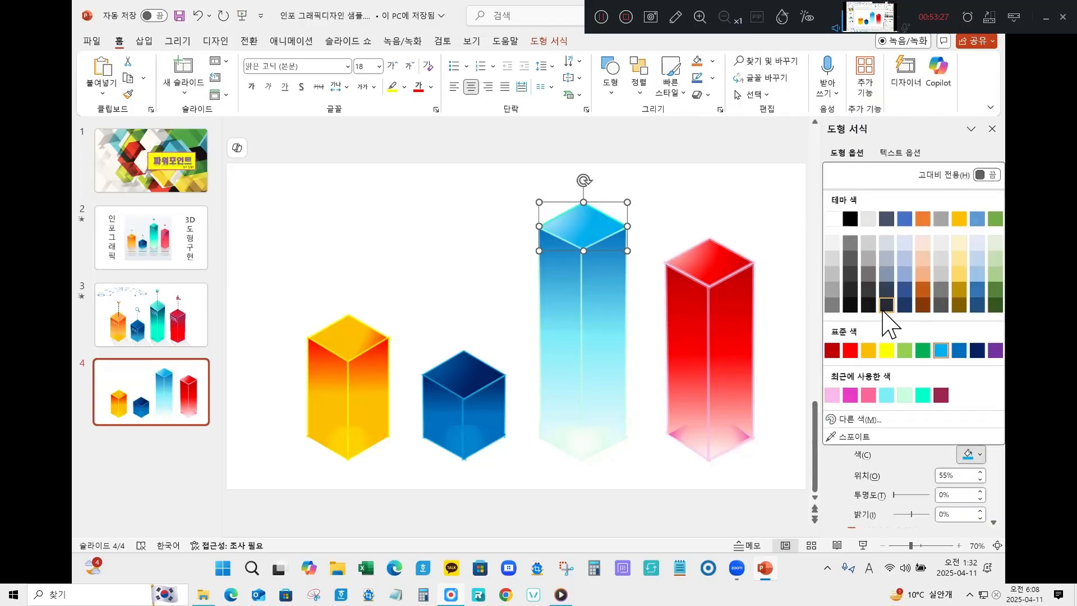
{"action": "left_click", "coordinate": [923, 393]}
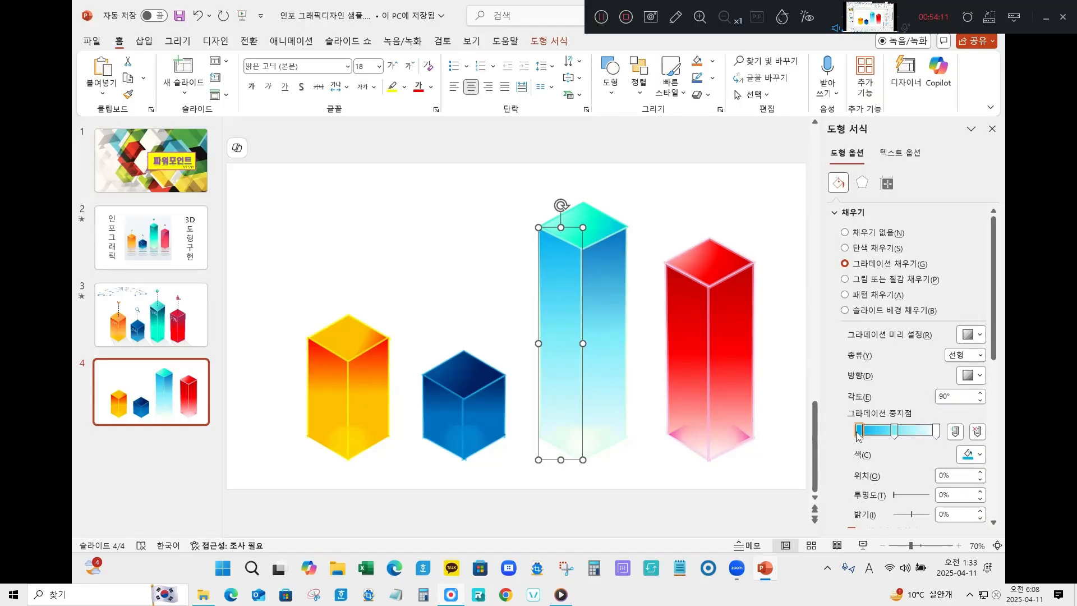
Step: Recolour the tall bar's left-face gradient with dark blue at the 0% stop and turquoise at the 46% stop
{"action": "left_click", "coordinate": [971, 454]}
{"action": "left_click", "coordinate": [955, 350]}
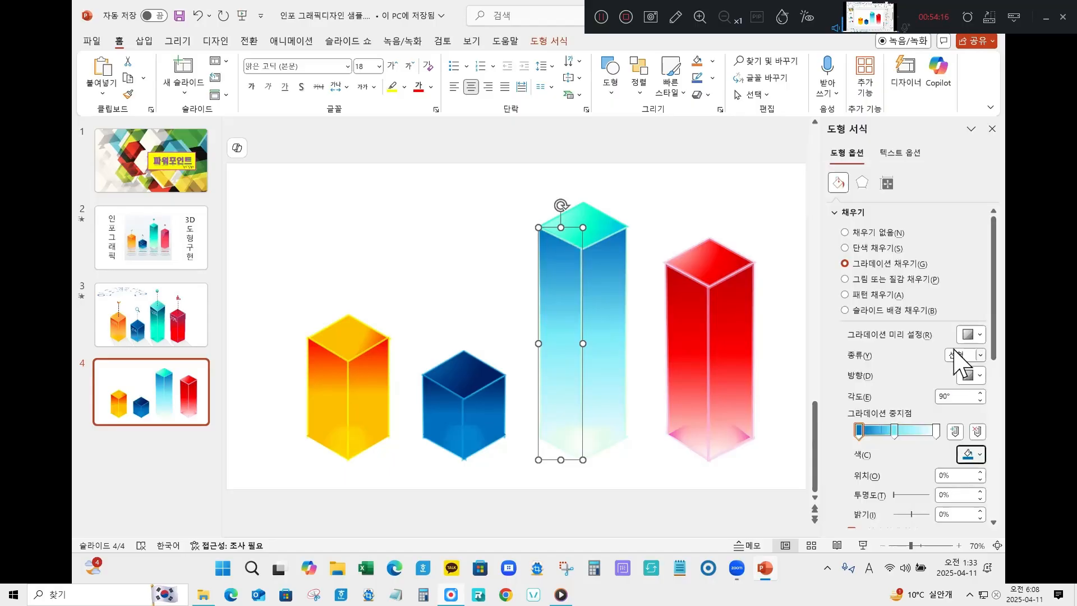
{"action": "left_click", "coordinate": [957, 454]}
{"action": "left_click", "coordinate": [960, 359]}
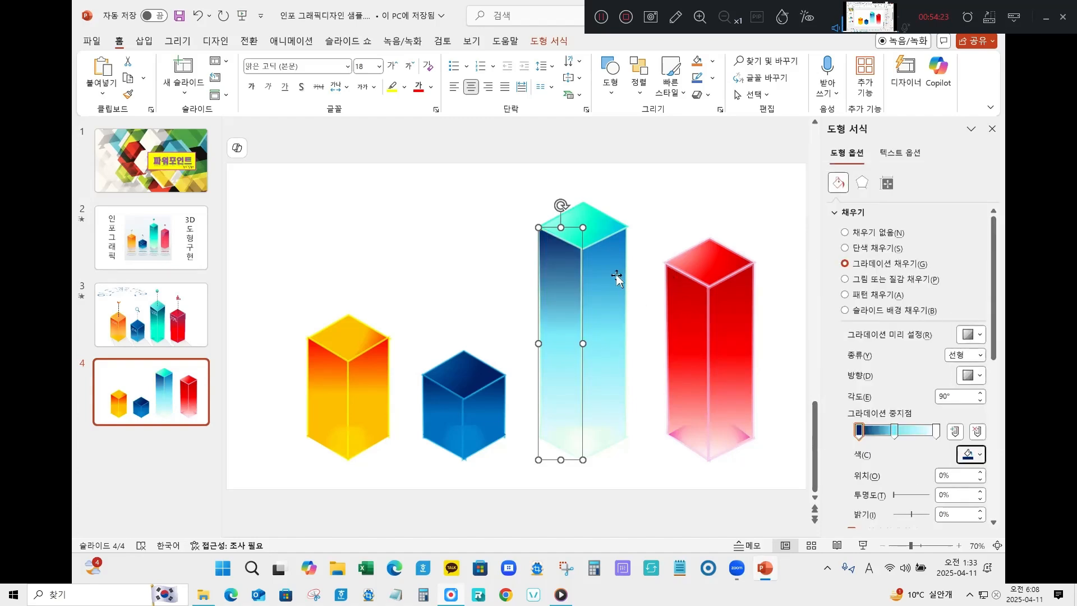
{"action": "left_click", "coordinate": [895, 431]}
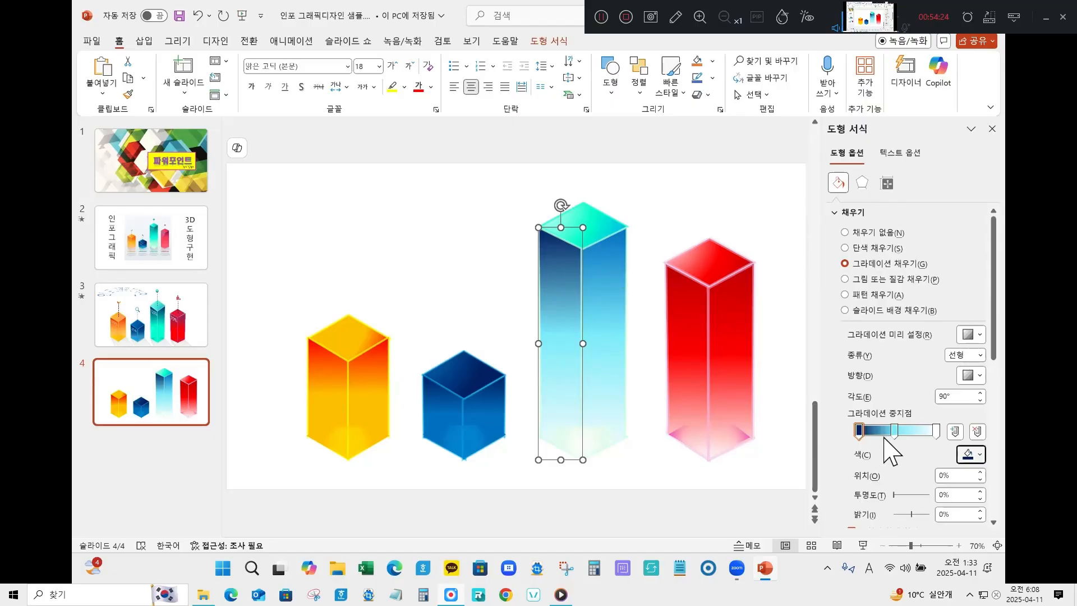
{"action": "left_click", "coordinate": [969, 455]}
{"action": "left_click", "coordinate": [850, 396]}
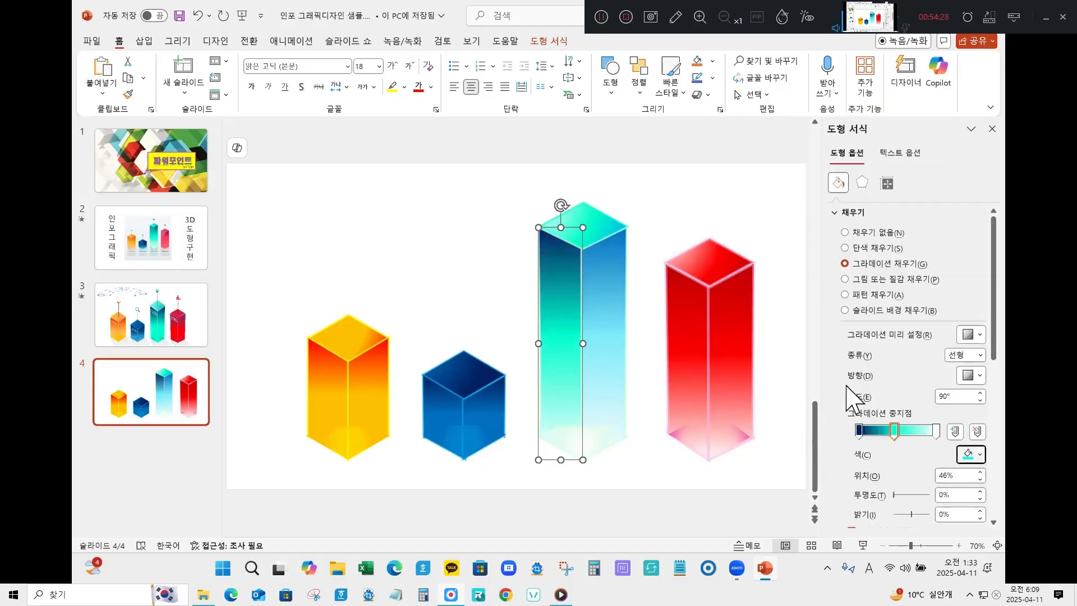
Step: Recolour the tall bar's right-face gradient with dark blue at the 0% stop and turquoise at the 46% stop
{"action": "left_click", "coordinate": [611, 264]}
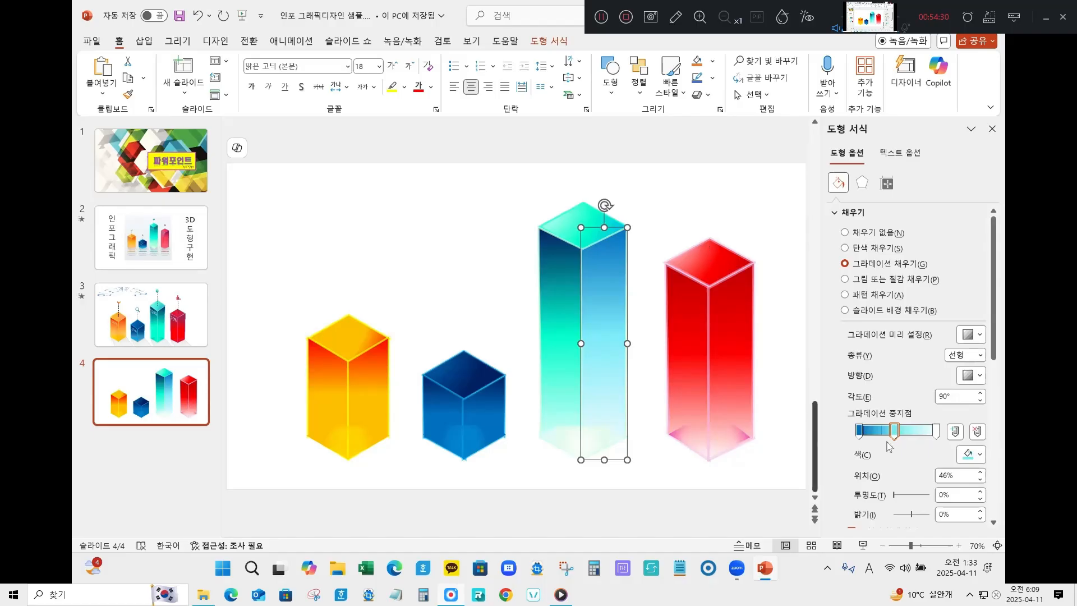
{"action": "left_click", "coordinate": [859, 431]}
{"action": "left_click", "coordinate": [976, 454]}
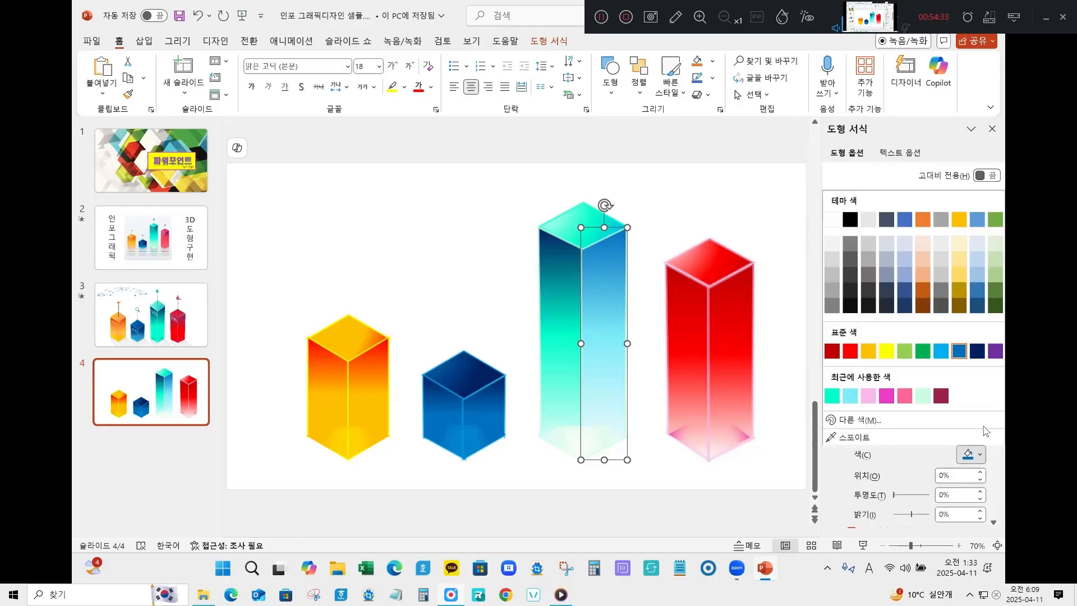
{"action": "left_click", "coordinate": [977, 351]}
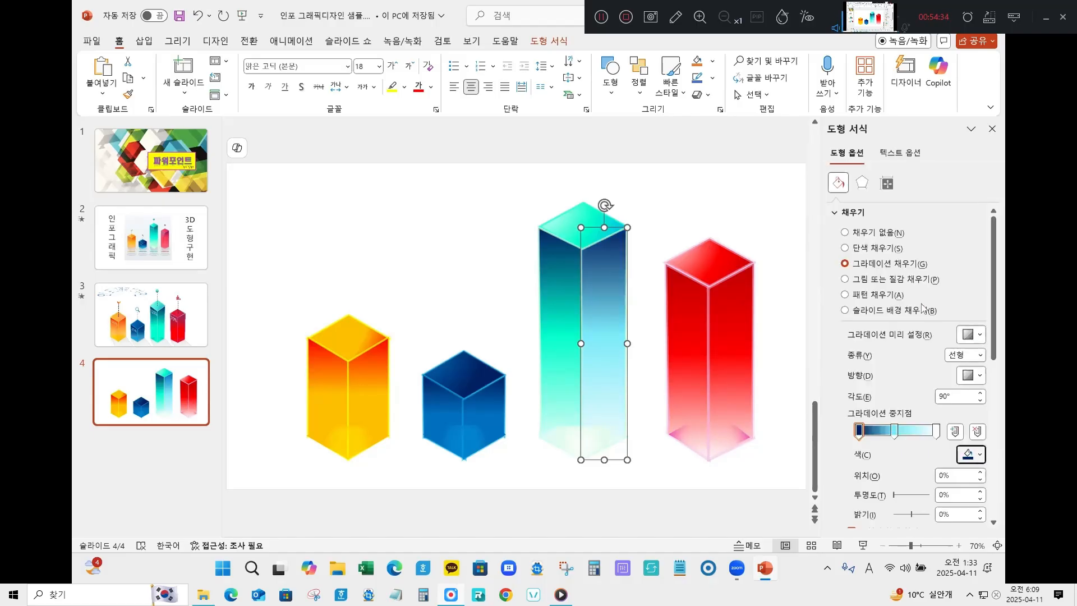
{"action": "left_click", "coordinate": [895, 431]}
{"action": "left_click", "coordinate": [975, 455]}
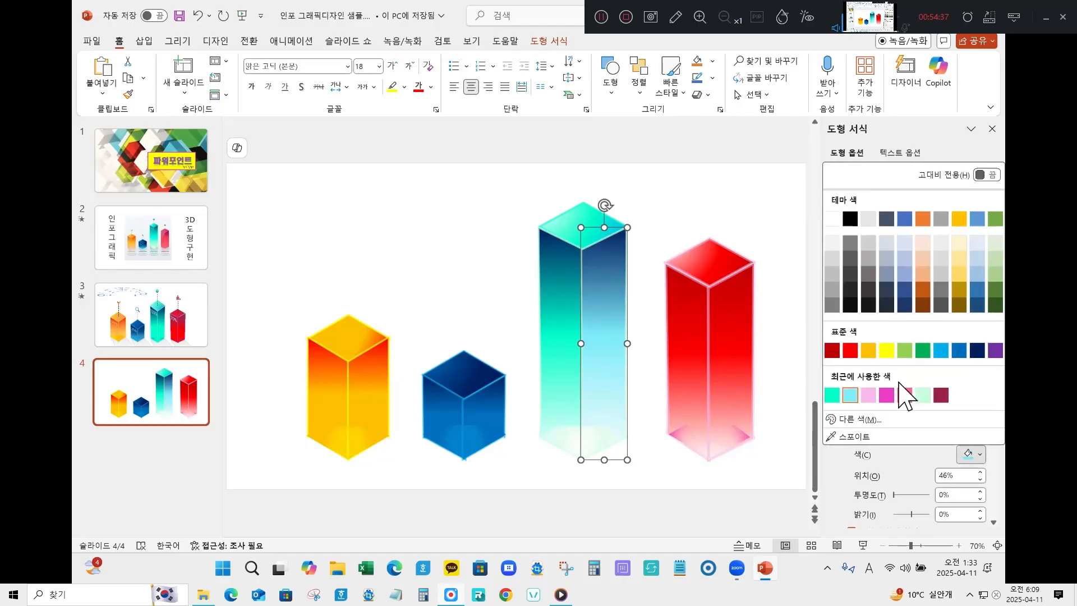
{"action": "left_click", "coordinate": [836, 396]}
{"action": "left_click", "coordinate": [510, 465]}
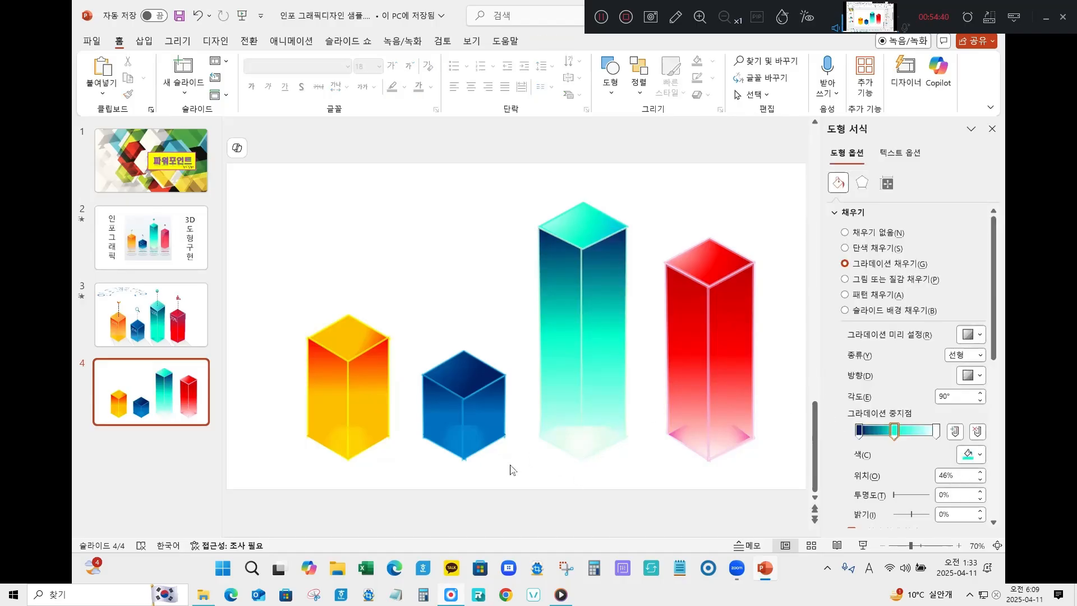
Step: Check the sample slide and add a text box reading "50%" above the orange bar on slide 4
{"action": "left_click", "coordinate": [170, 317]}
{"action": "left_click", "coordinate": [163, 382]}
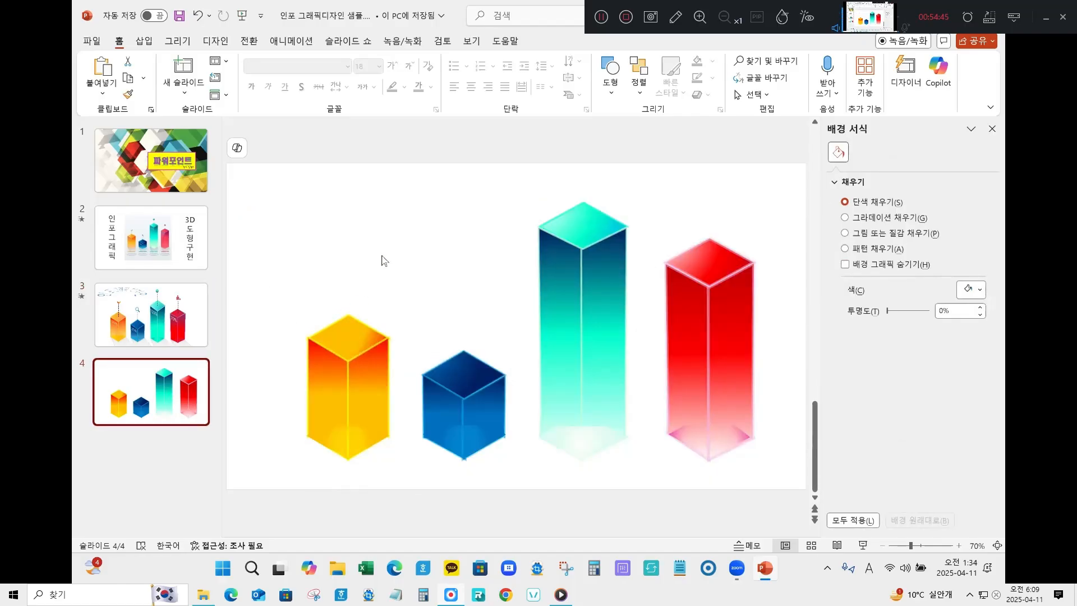
{"action": "left_click", "coordinate": [313, 266]}
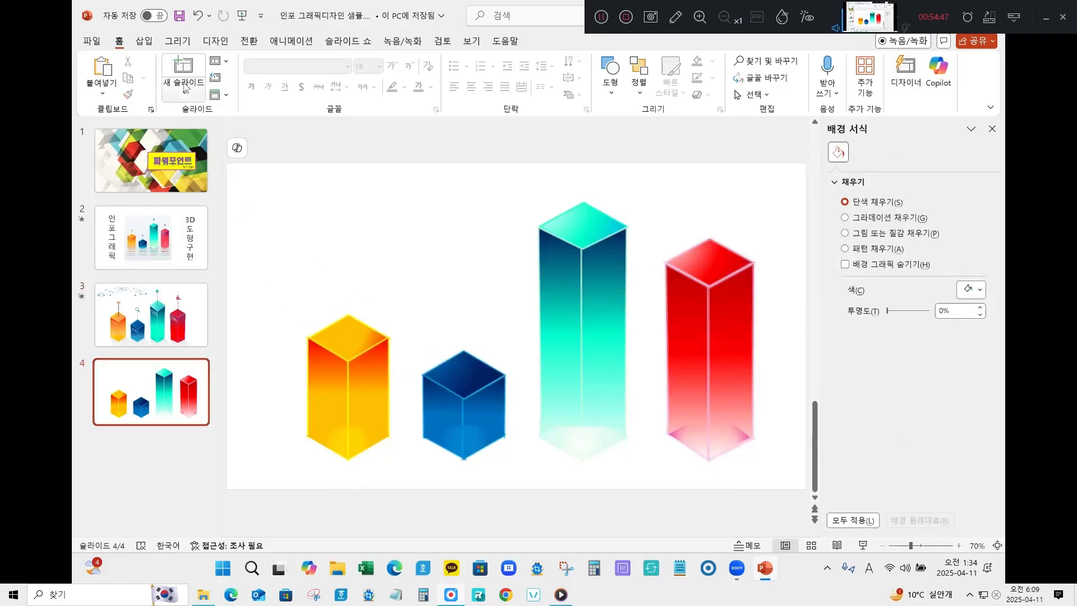
{"action": "left_click", "coordinate": [144, 43]}
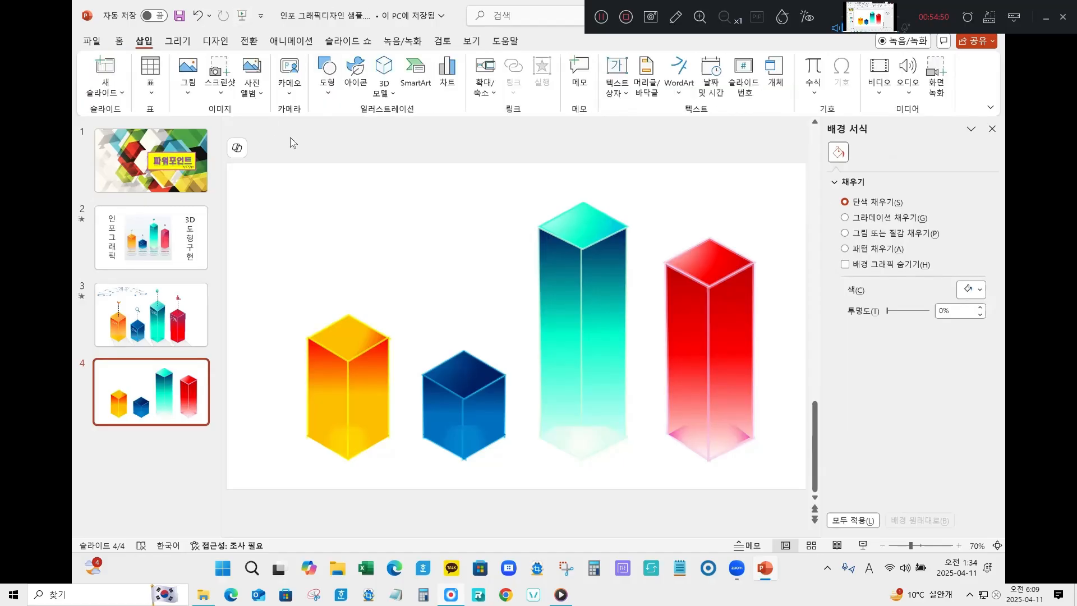
{"action": "left_click", "coordinate": [617, 76]}
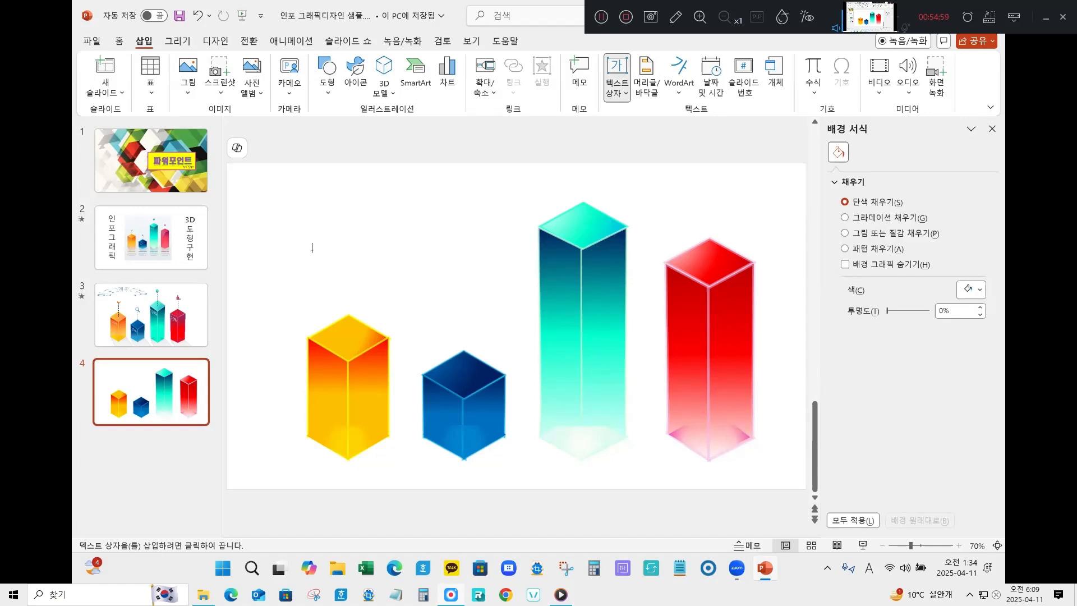
{"action": "left_click", "coordinate": [312, 248]}
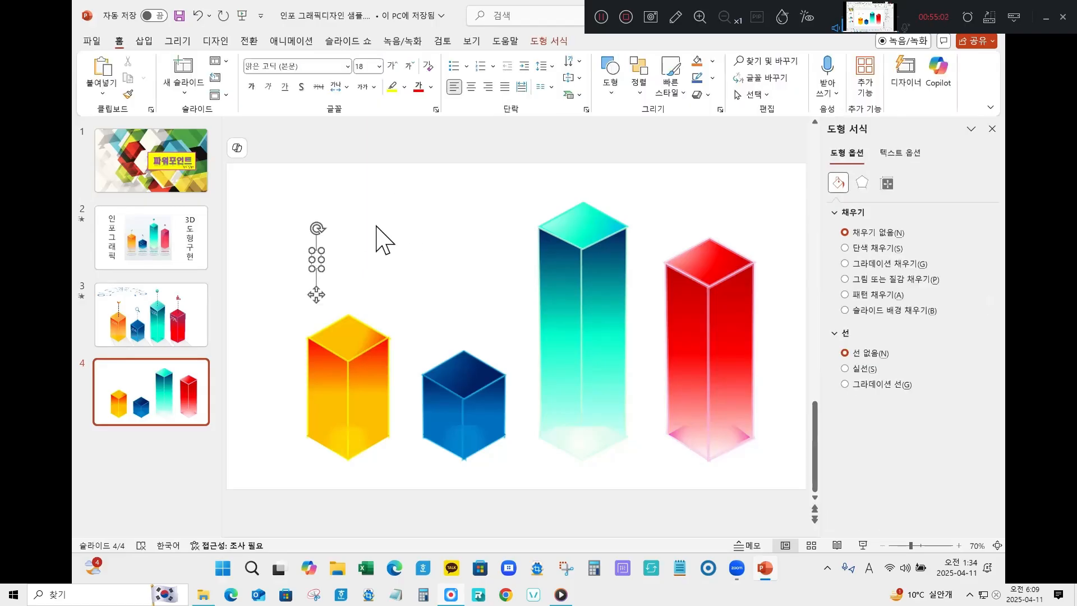
{"action": "type", "text": "50"}
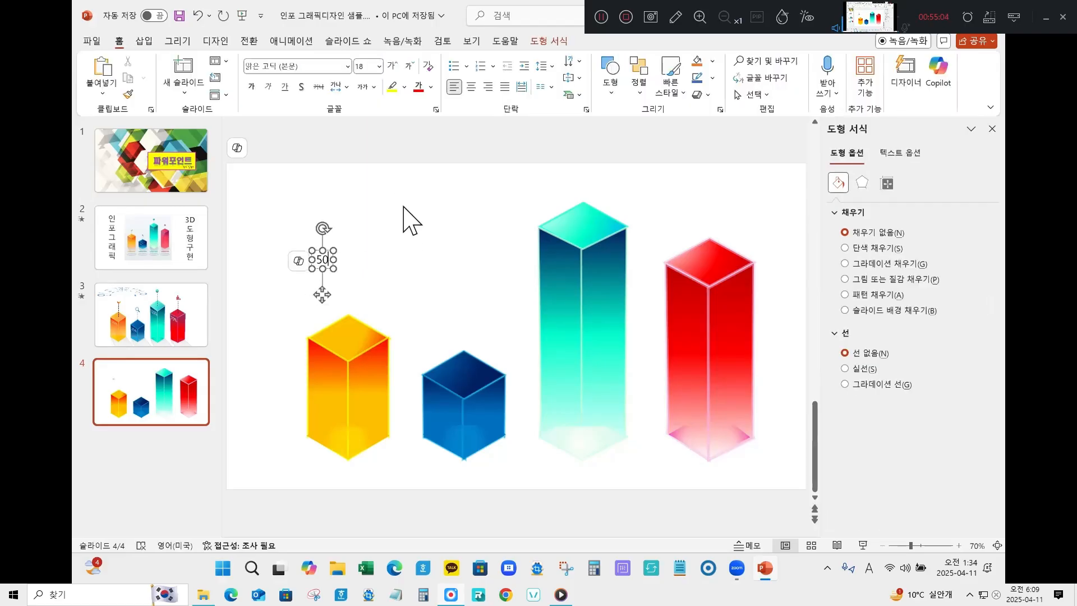
{"action": "type", "text": "%"}
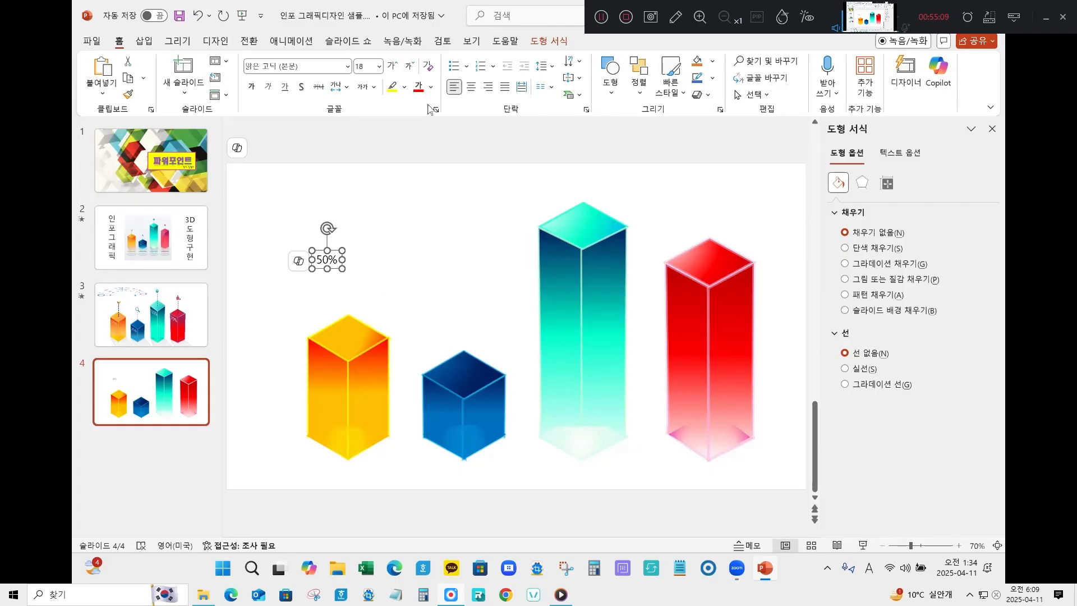
Step: Colour the 50% text white and move it onto the upper part of the orange bar's left face
{"action": "left_click", "coordinate": [431, 86]}
{"action": "left_click", "coordinate": [426, 152]}
{"action": "left_click_drag", "start_coordinate": [336, 267], "coordinate": [336, 373]}
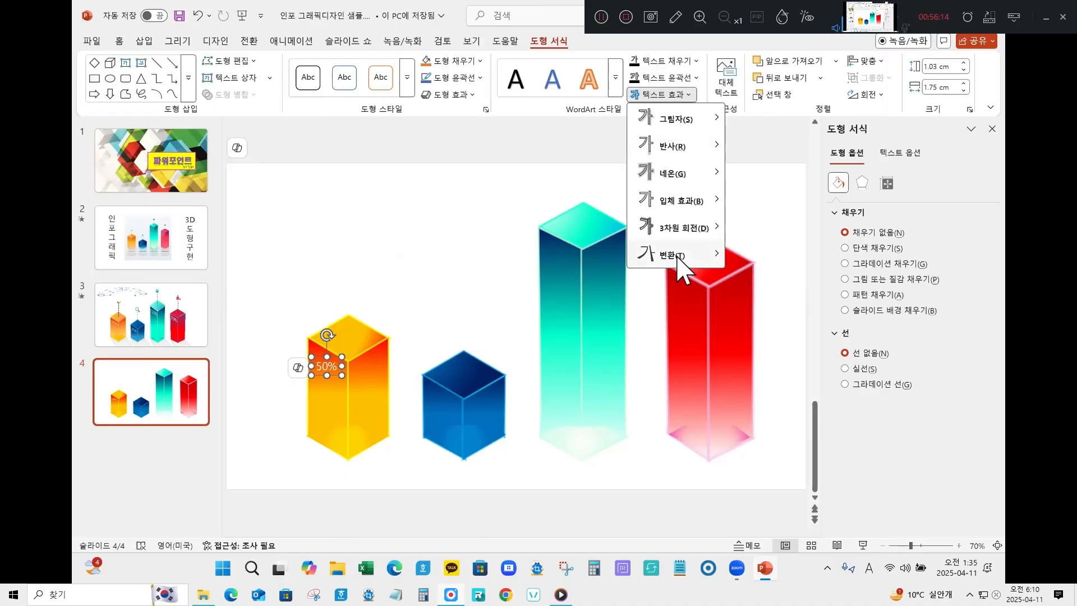
Step: Apply the first warp transform to the 50% text and rotate it slightly clockwise to follow the orange bar's top edge
{"action": "mouse_move", "coordinate": [678, 259]}
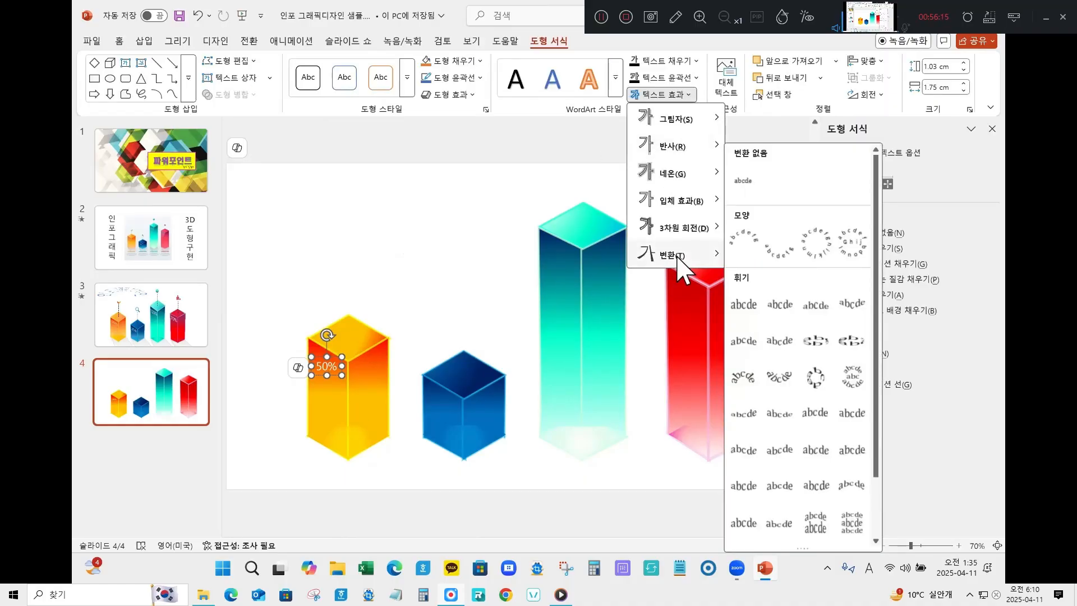
{"action": "left_click", "coordinate": [744, 304]}
{"action": "left_click", "coordinate": [663, 96]}
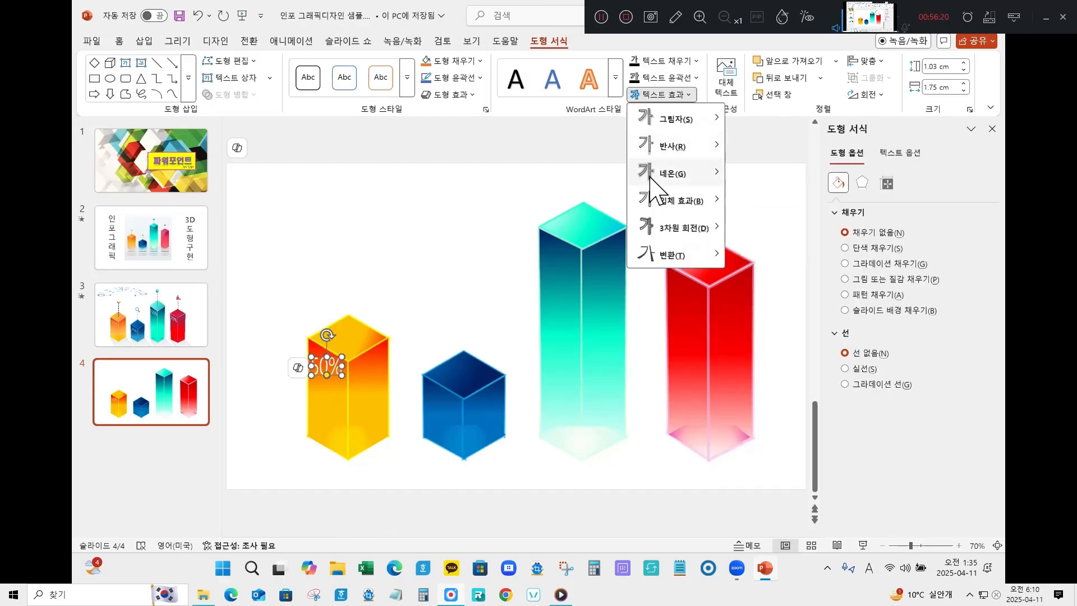
{"action": "mouse_move", "coordinate": [670, 258]}
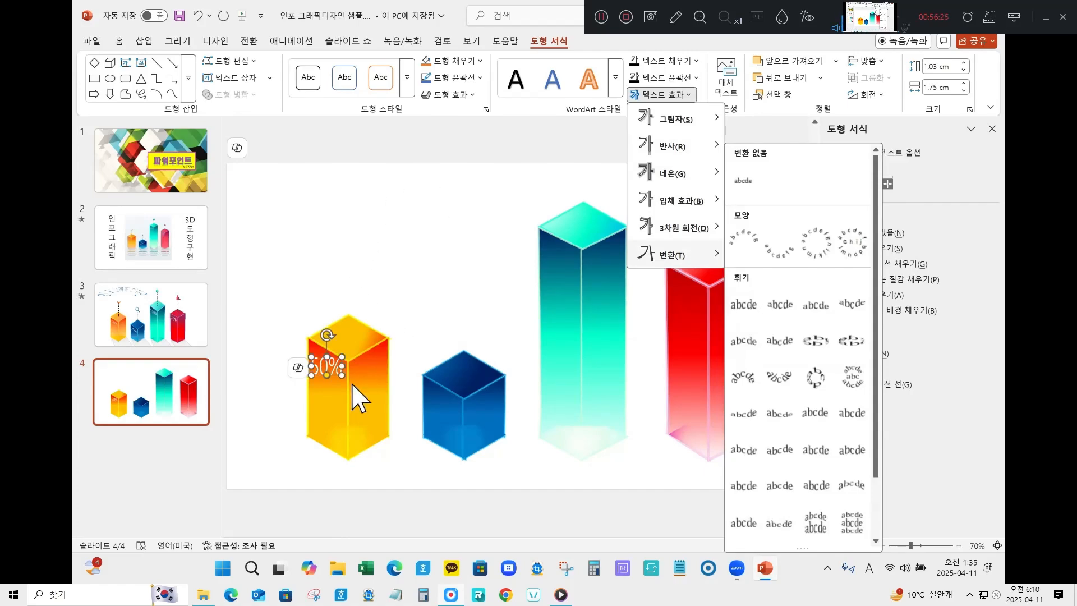
{"action": "left_click_drag", "start_coordinate": [327, 335], "coordinate": [336, 336]}
{"action": "left_click", "coordinate": [404, 282]}
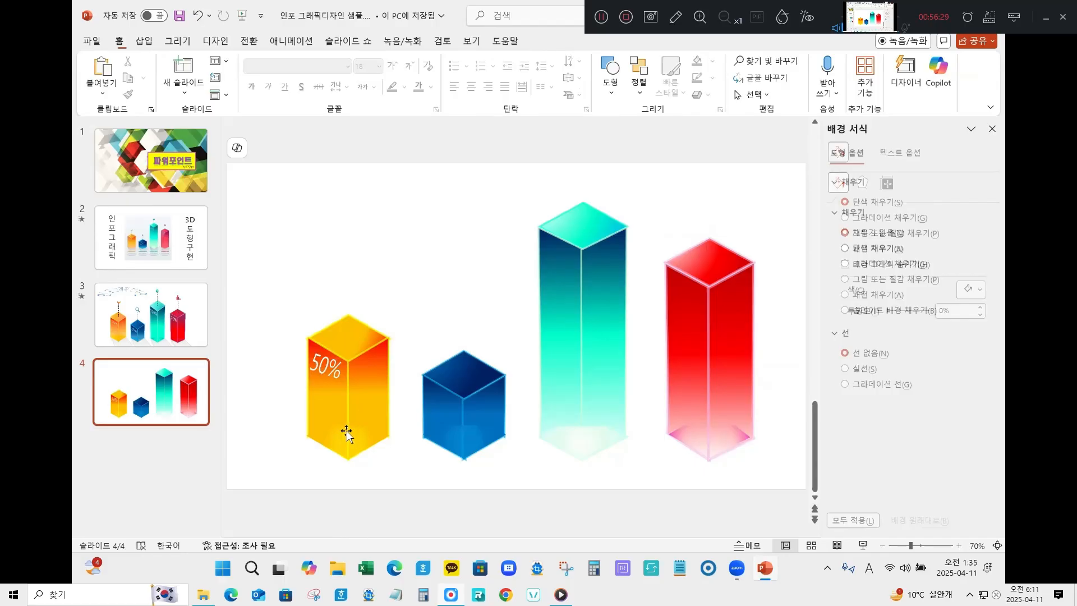
Step: Adjust the slant of the warped 50% text to fit the orange bar's left face in perspective
{"action": "left_click", "coordinate": [326, 377]}
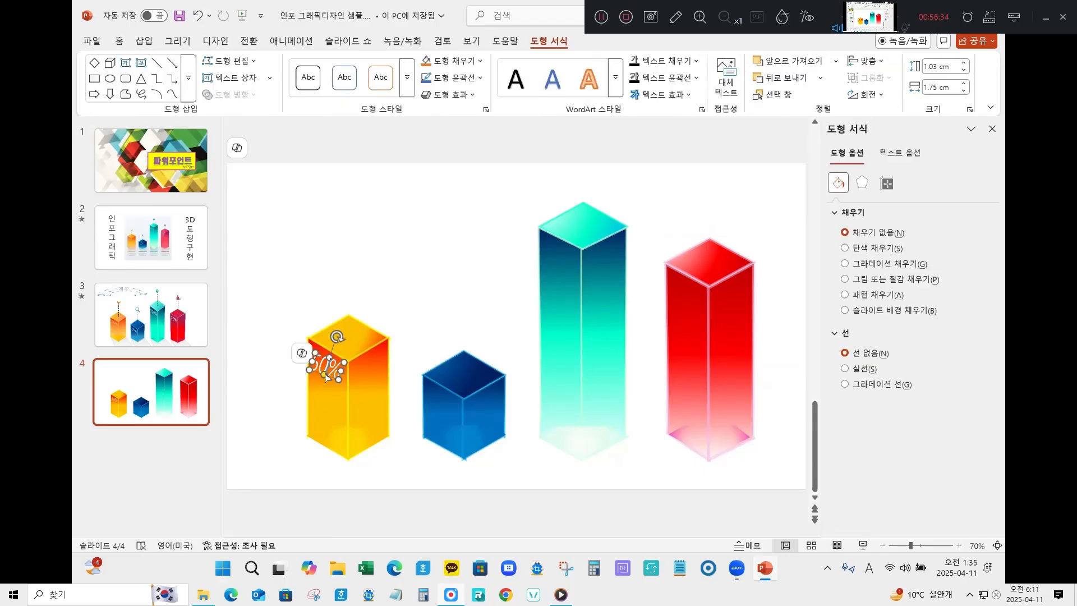
{"action": "right_click", "coordinate": [335, 376]}
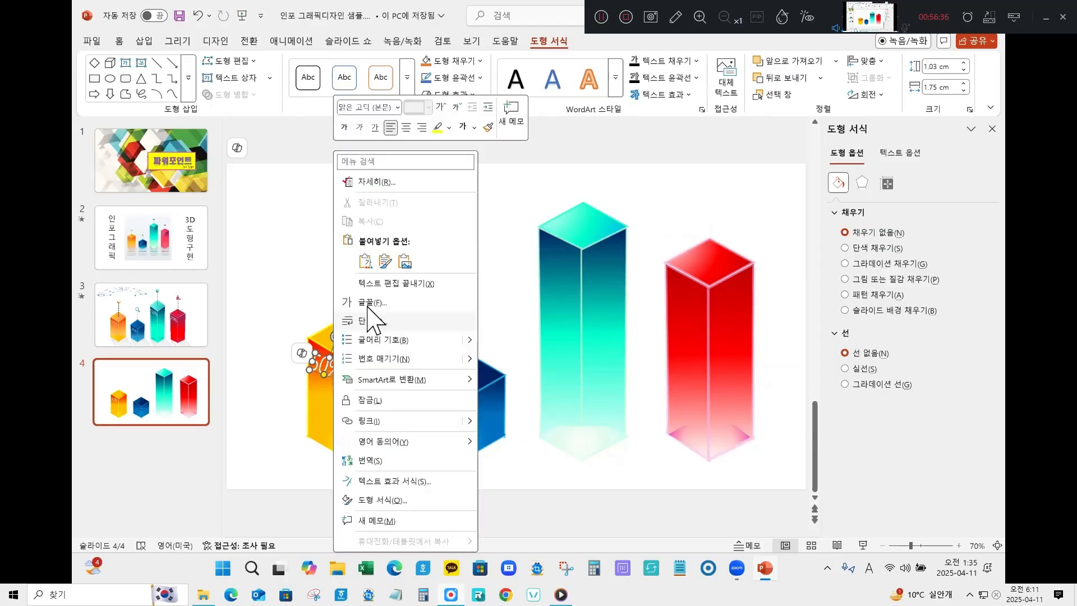
{"action": "left_click", "coordinate": [403, 501]}
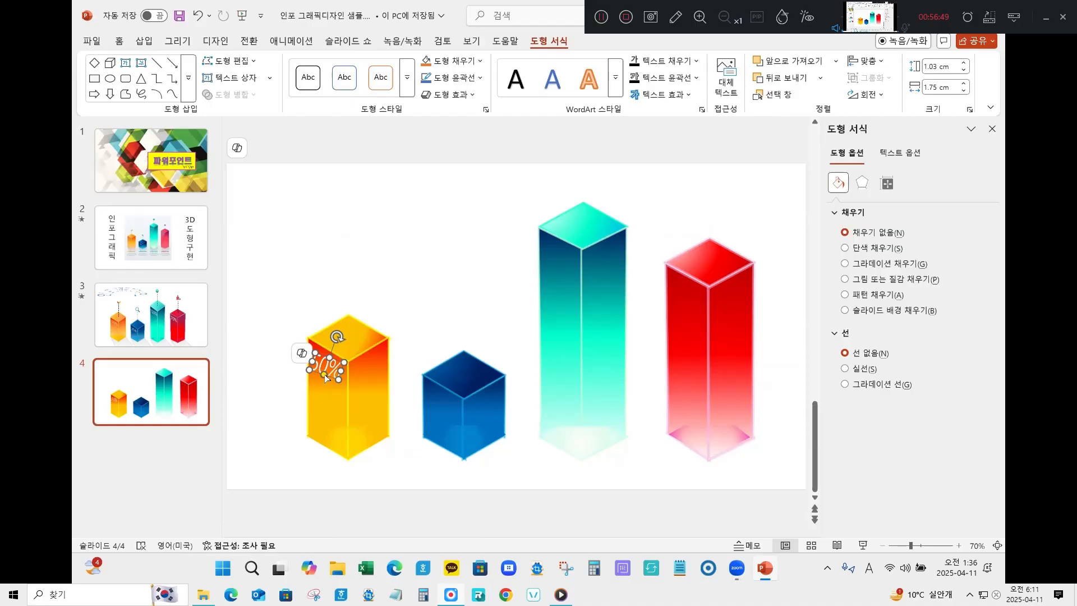
{"action": "left_click_drag", "start_coordinate": [326, 375], "coordinate": [325, 374]}
{"action": "scroll", "coordinate": [409, 374], "scroll_direction": "up", "scroll_amount": 10}
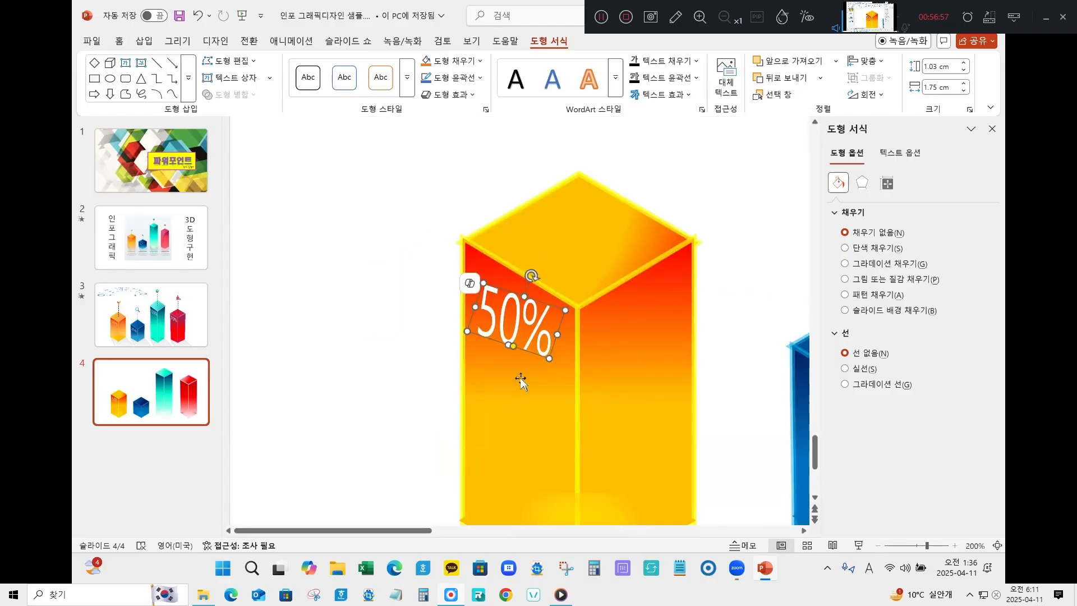
{"action": "left_click_drag", "start_coordinate": [511, 349], "coordinate": [520, 350]}
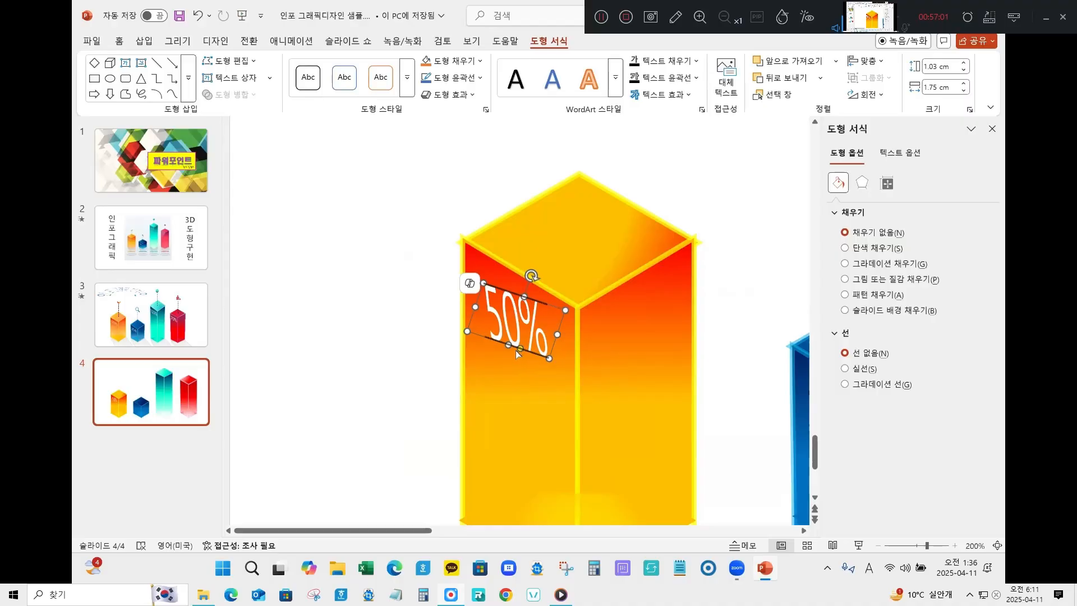
{"action": "key", "text": "ctrl+bracketright"}
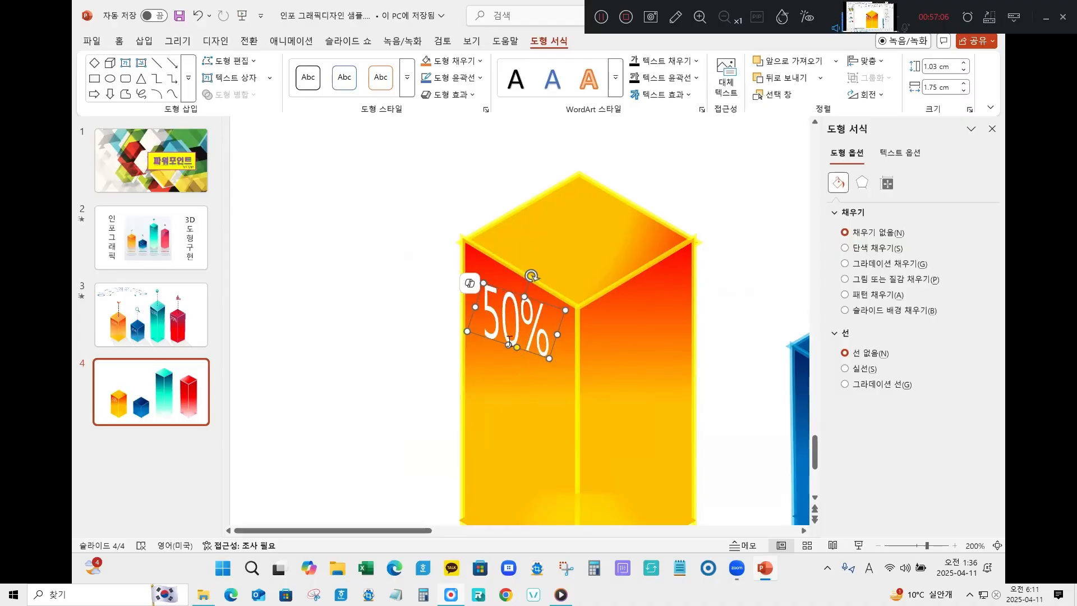
Step: Resize the 50% text to about 1.06 × 1.99 cm and rotate it further clockwise to align with the orange bar's slanted top edge
{"action": "left_click_drag", "start_coordinate": [510, 346], "coordinate": [552, 362]}
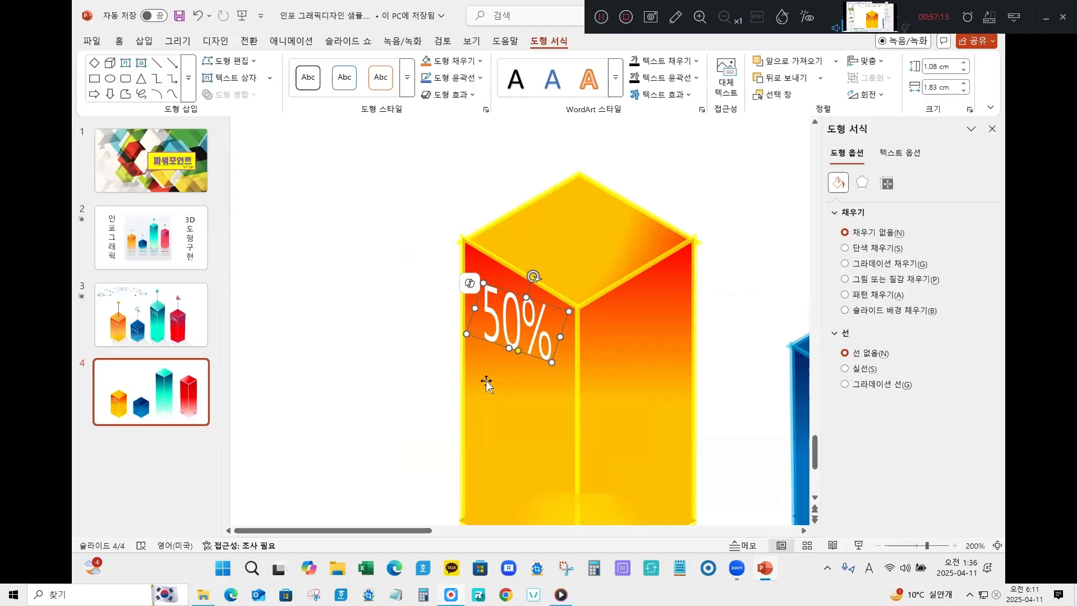
{"action": "left_click", "coordinate": [431, 237]}
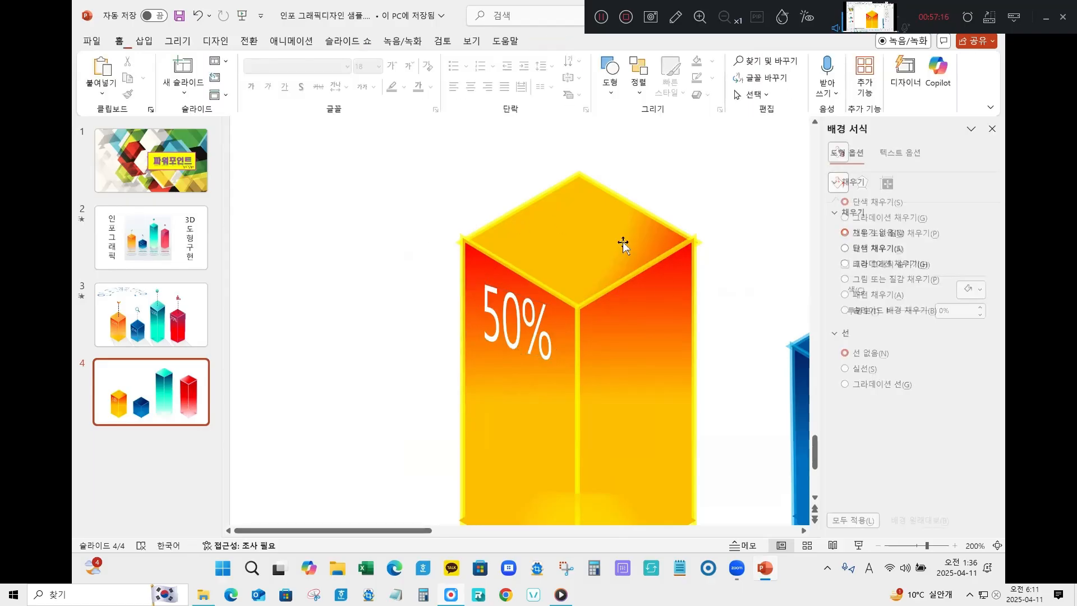
{"action": "left_click", "coordinate": [517, 331]}
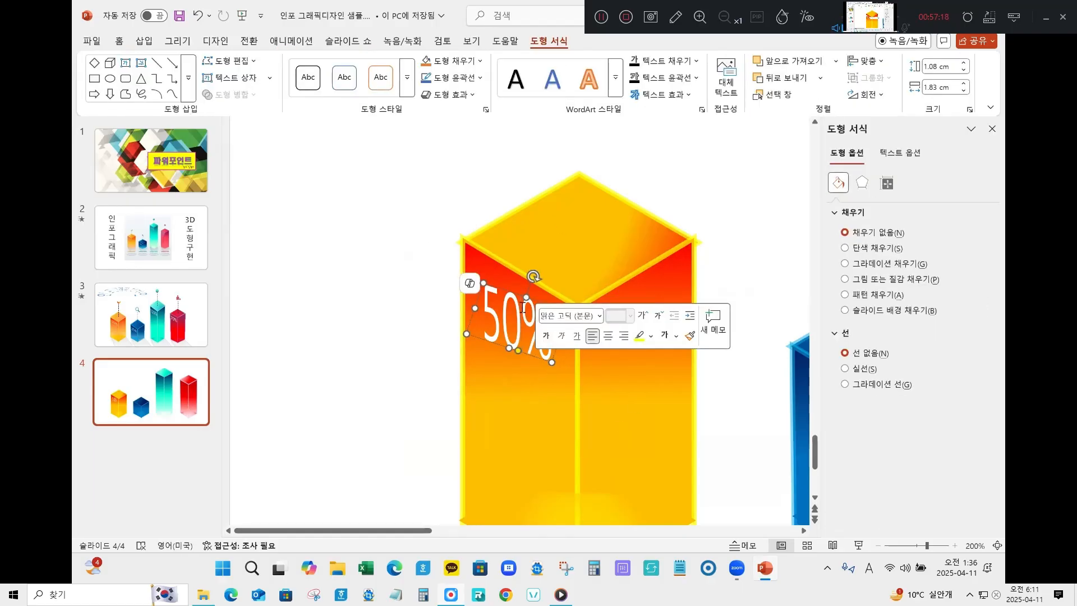
{"action": "left_click_drag", "start_coordinate": [532, 275], "coordinate": [543, 281]}
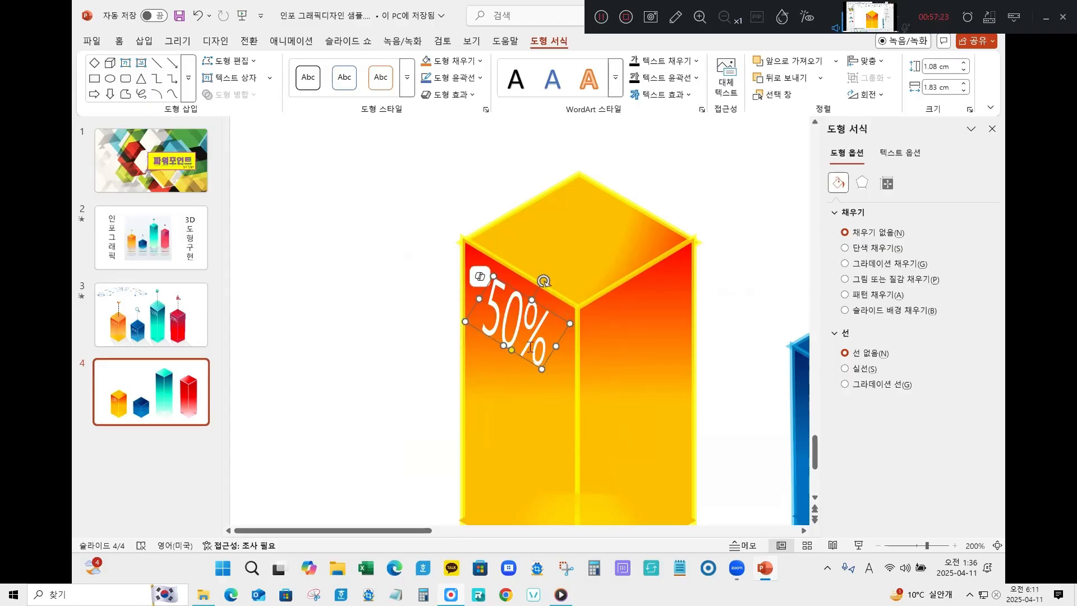
{"action": "left_click_drag", "start_coordinate": [533, 364], "coordinate": [531, 360]}
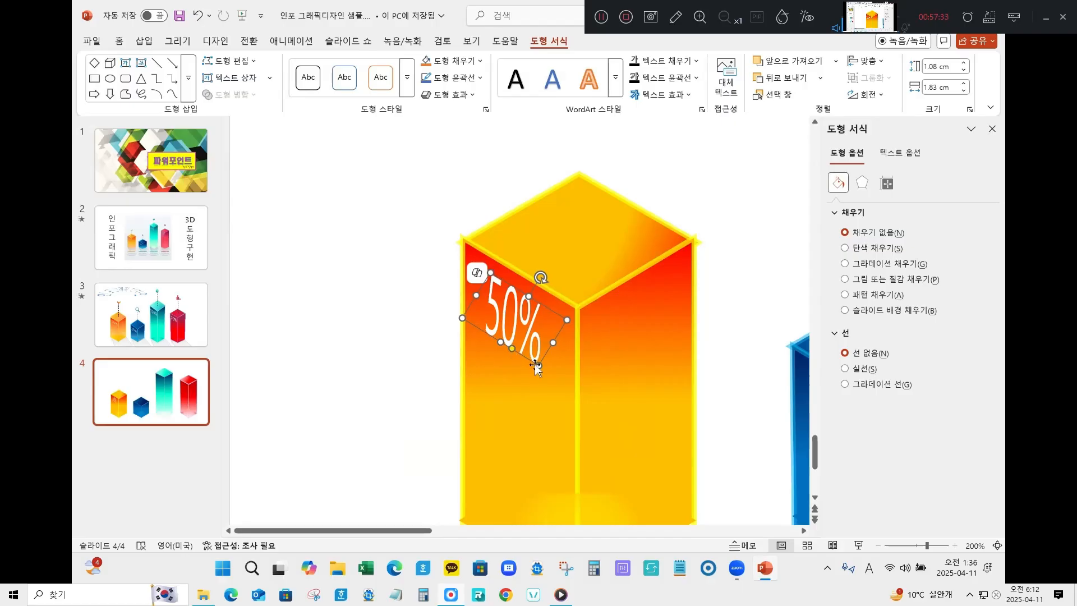
{"action": "left_click_drag", "start_coordinate": [535, 365], "coordinate": [545, 368]}
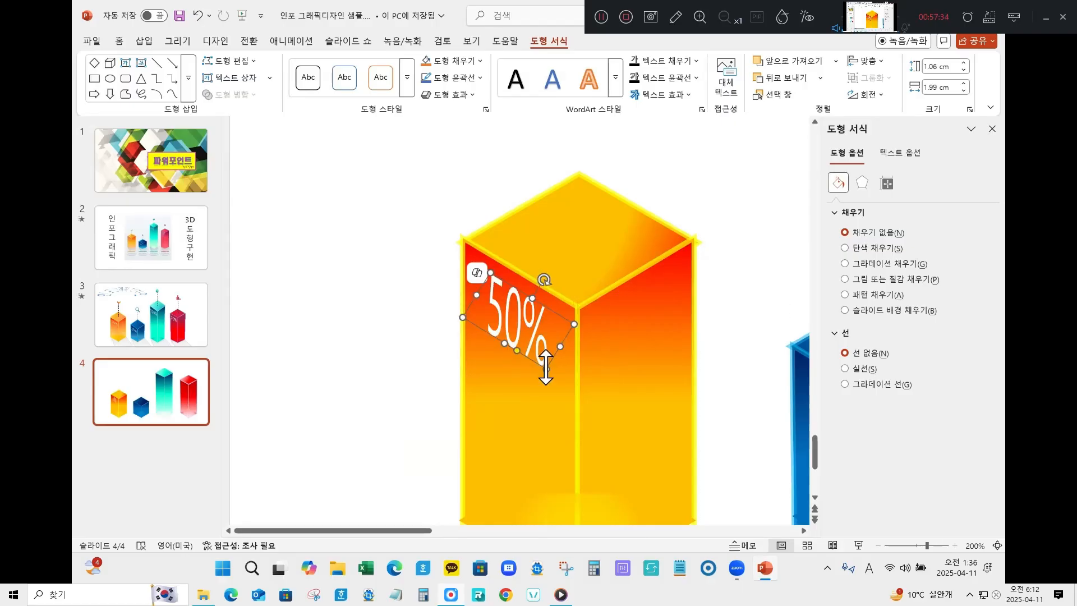
{"action": "left_click", "coordinate": [435, 325]}
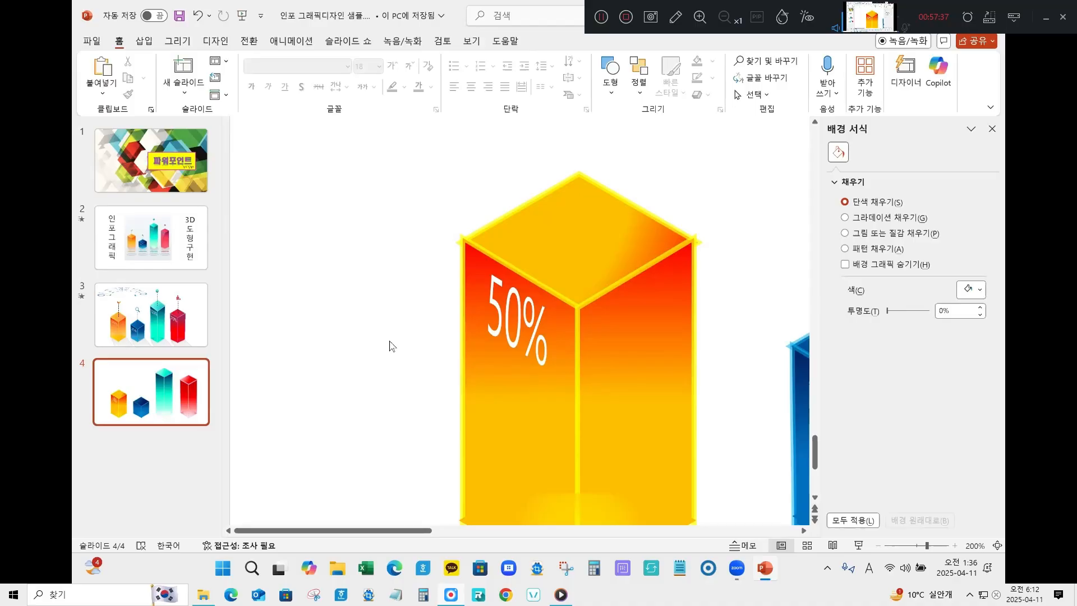
{"action": "scroll", "coordinate": [390, 342], "scroll_direction": "down", "scroll_amount": 5, "text": "ctrl"}
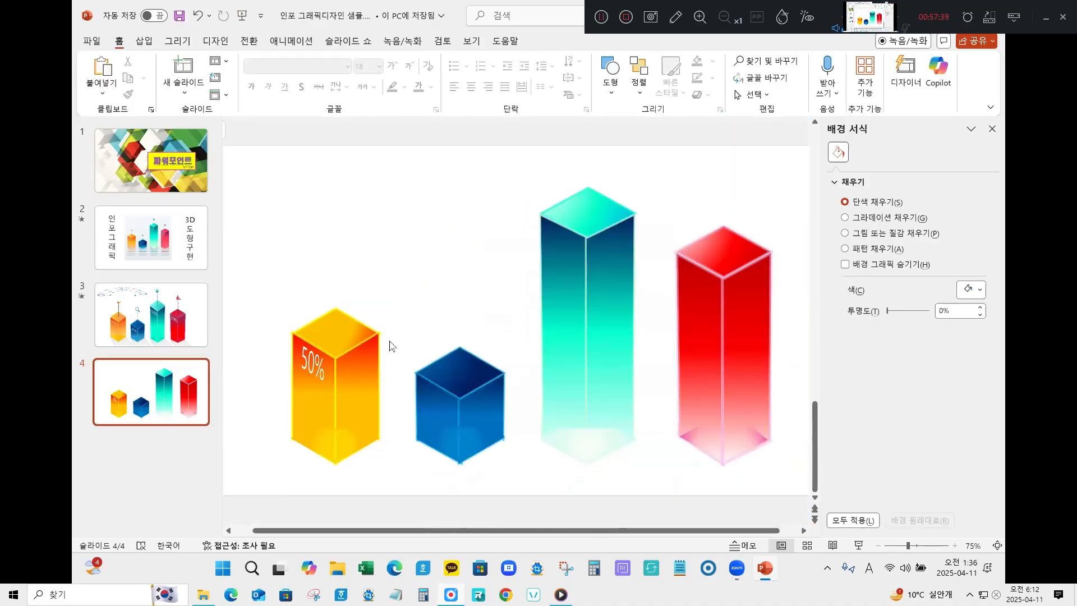
Step: Copy the warped 50% label onto the upper left faces of the blue, teal and red bars
{"action": "left_click", "coordinate": [318, 366]}
{"action": "right_click", "coordinate": [320, 366]}
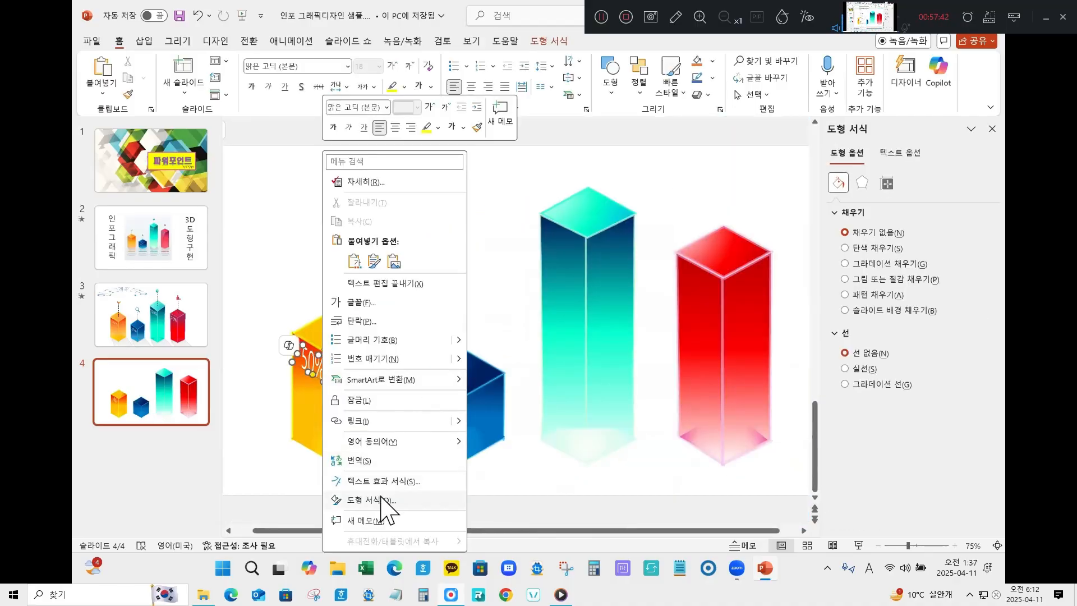
{"action": "left_click", "coordinate": [252, 364]}
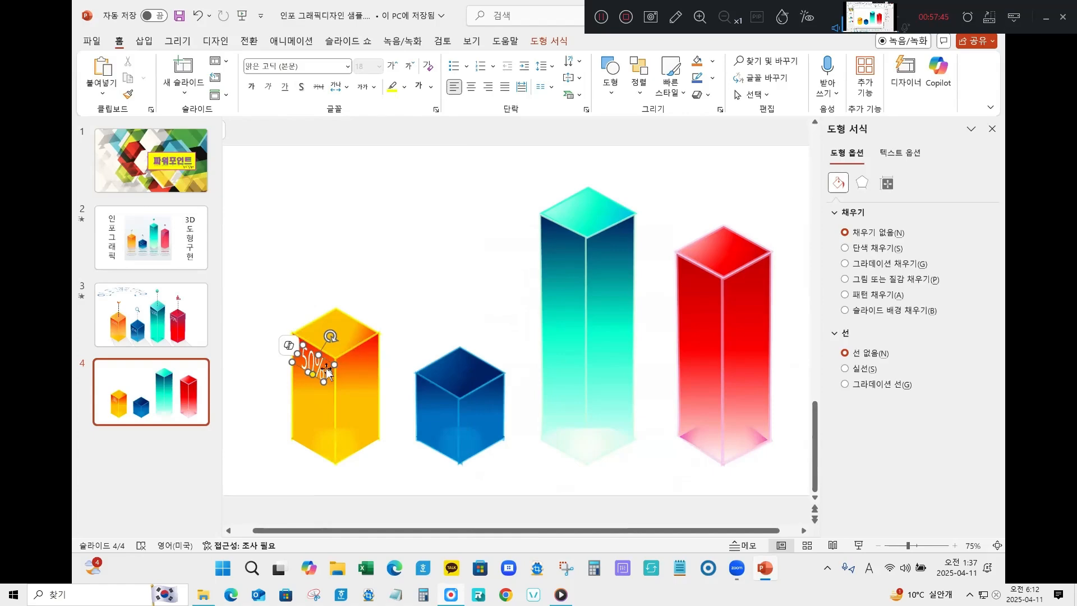
{"action": "left_click", "coordinate": [392, 272]}
{"action": "left_click", "coordinate": [332, 371]}
{"action": "left_click_drag", "start_coordinate": [332, 370], "coordinate": [709, 285]}
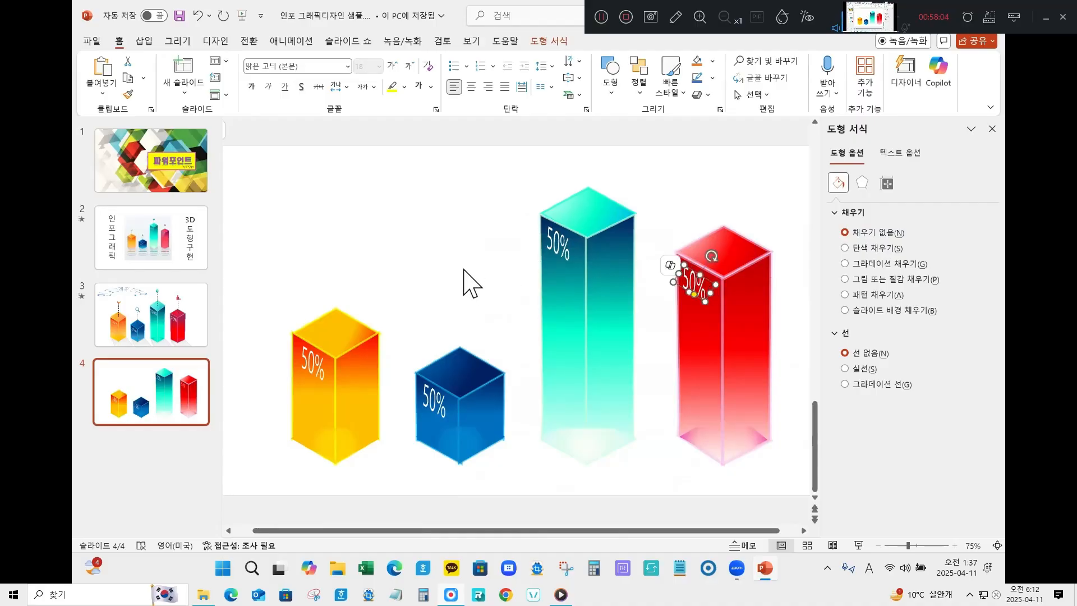
{"action": "left_click", "coordinate": [391, 296]}
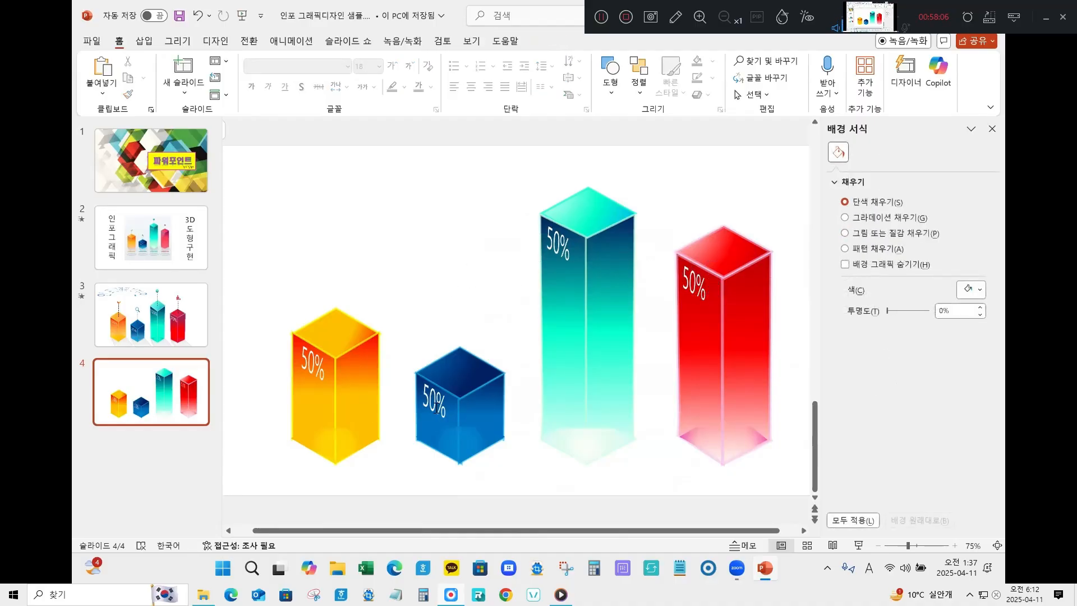
Step: Change the copied labels to 25% on the blue bar, 100% on the teal bar and 75% on the red bar
{"action": "left_click", "coordinate": [436, 408]}
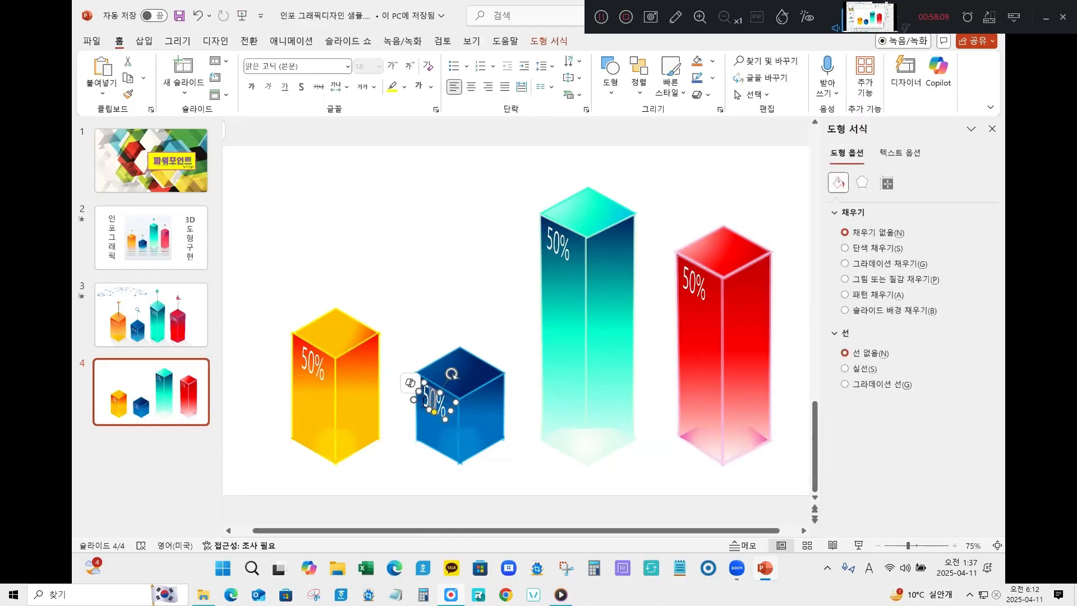
{"action": "type", "text": "25%"}
{"action": "left_click", "coordinate": [484, 270]}
{"action": "left_click", "coordinate": [557, 247]}
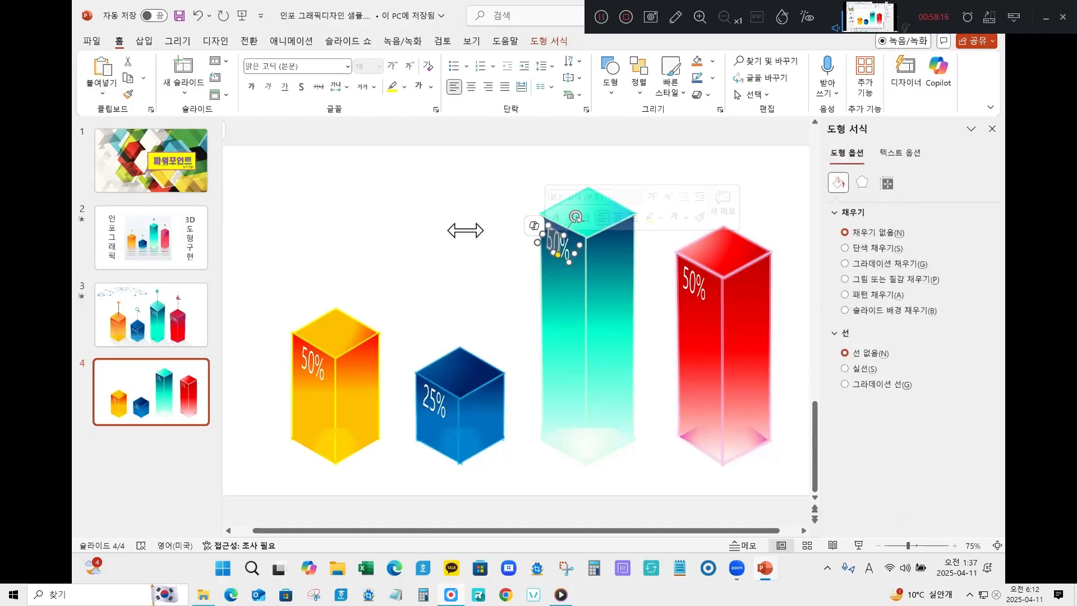
{"action": "type", "text": "100%"}
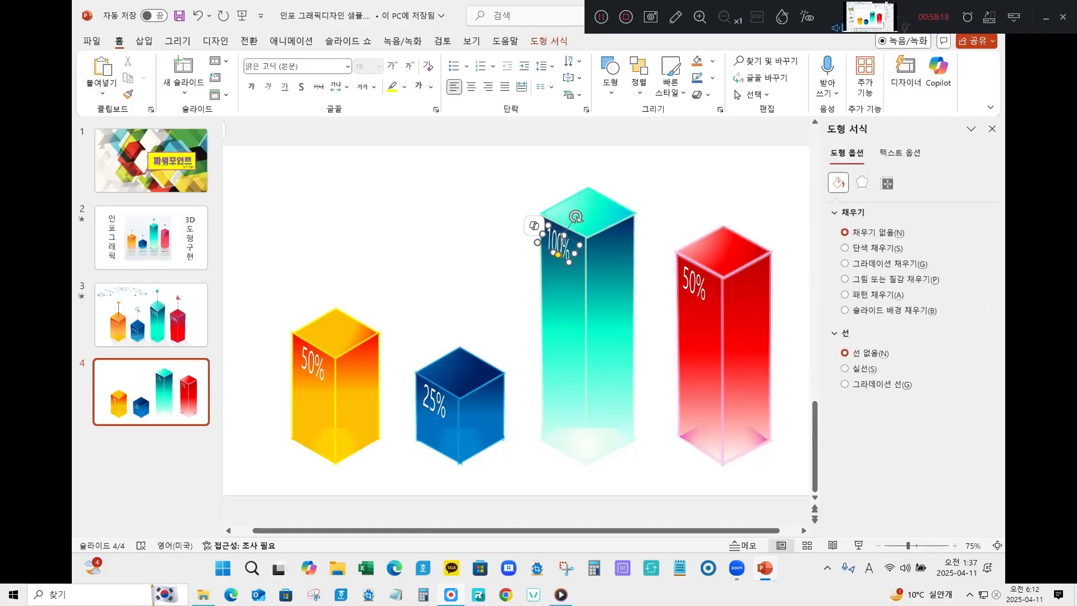
{"action": "left_click", "coordinate": [507, 275]}
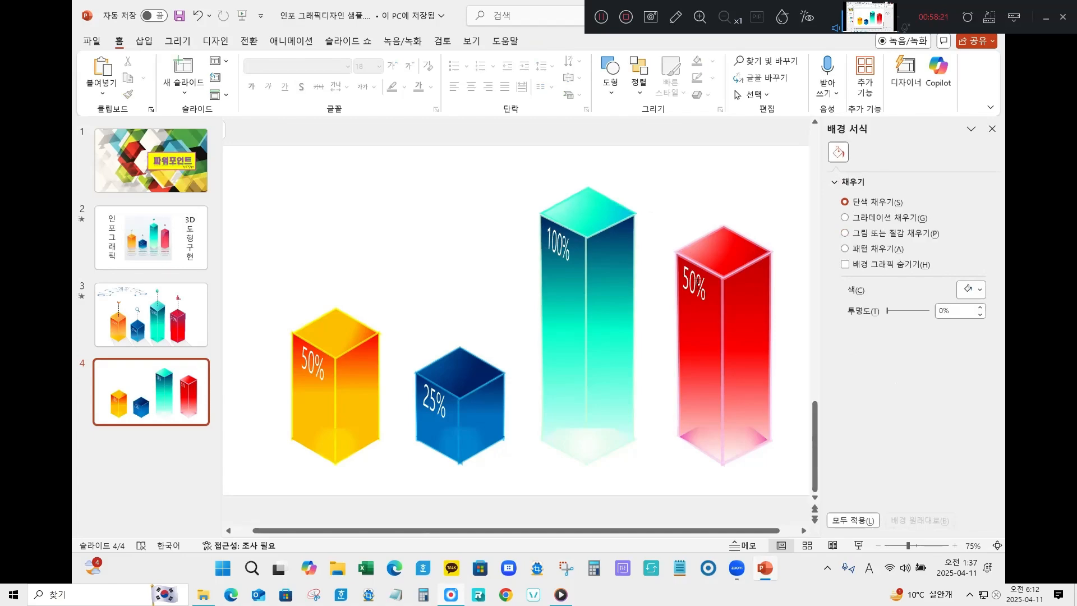
{"action": "left_click", "coordinate": [698, 270]}
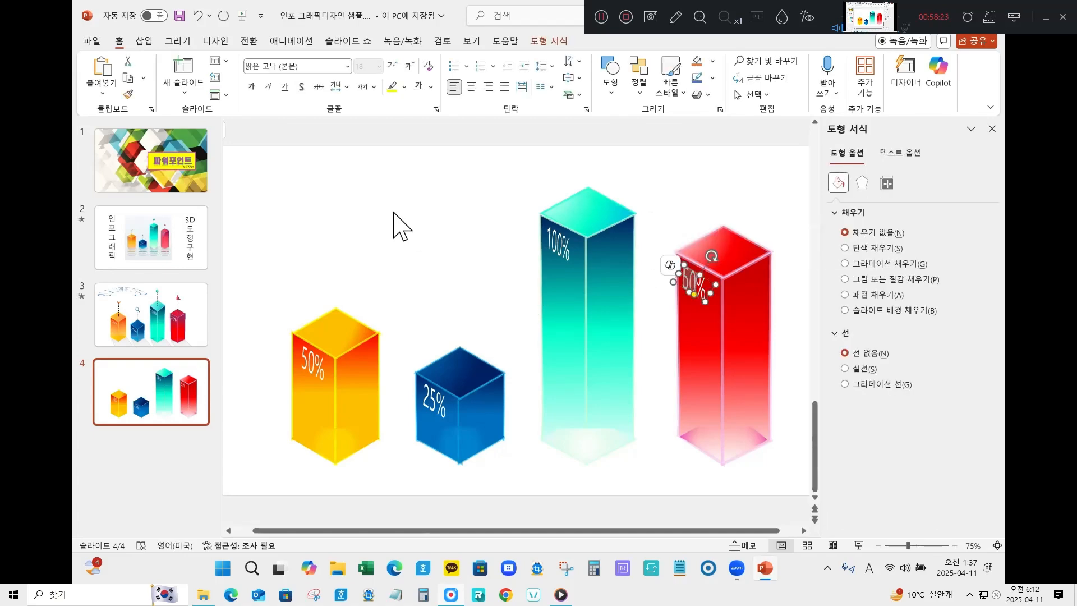
{"action": "type", "text": "75%"}
{"action": "left_click", "coordinate": [466, 255]}
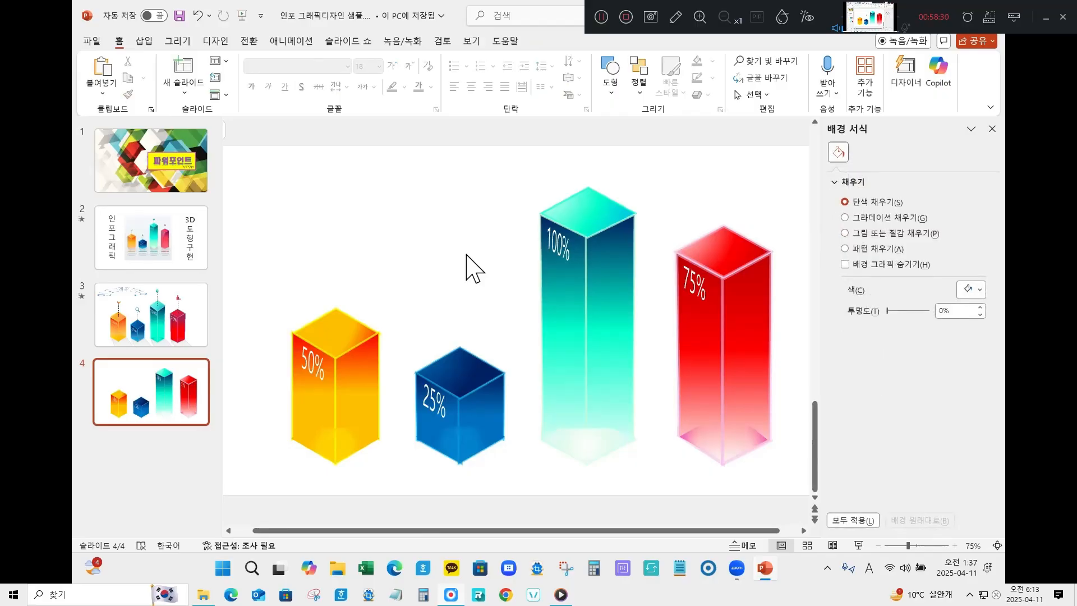
Step: Check the sample on slide 3 and draw a trapezoid about 3.19 × 4.84 cm above the orange bar on slide 4
{"action": "left_click", "coordinate": [193, 335]}
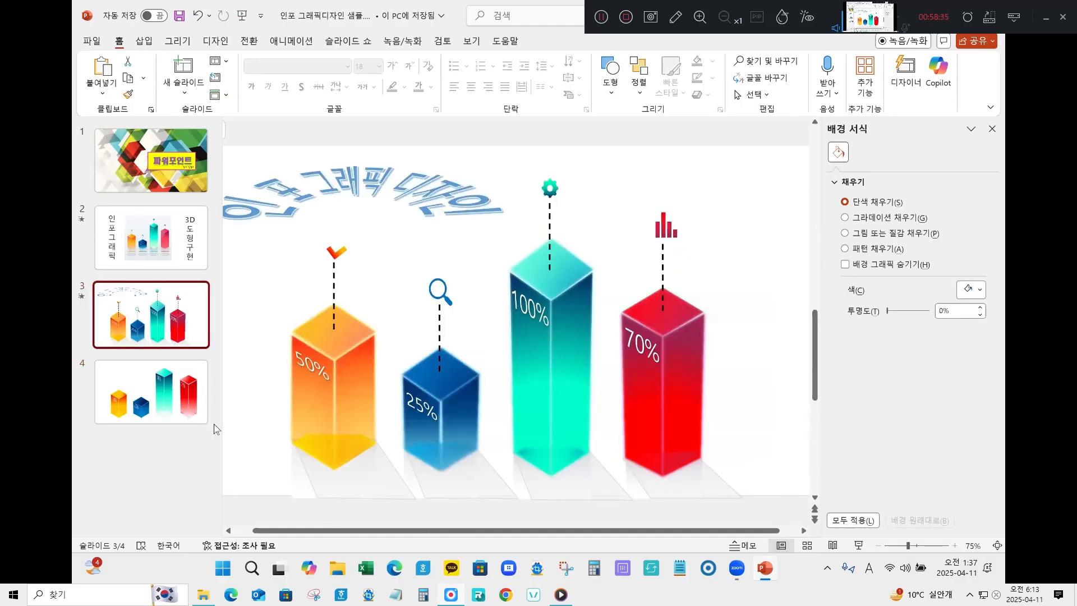
{"action": "left_click", "coordinate": [142, 399]}
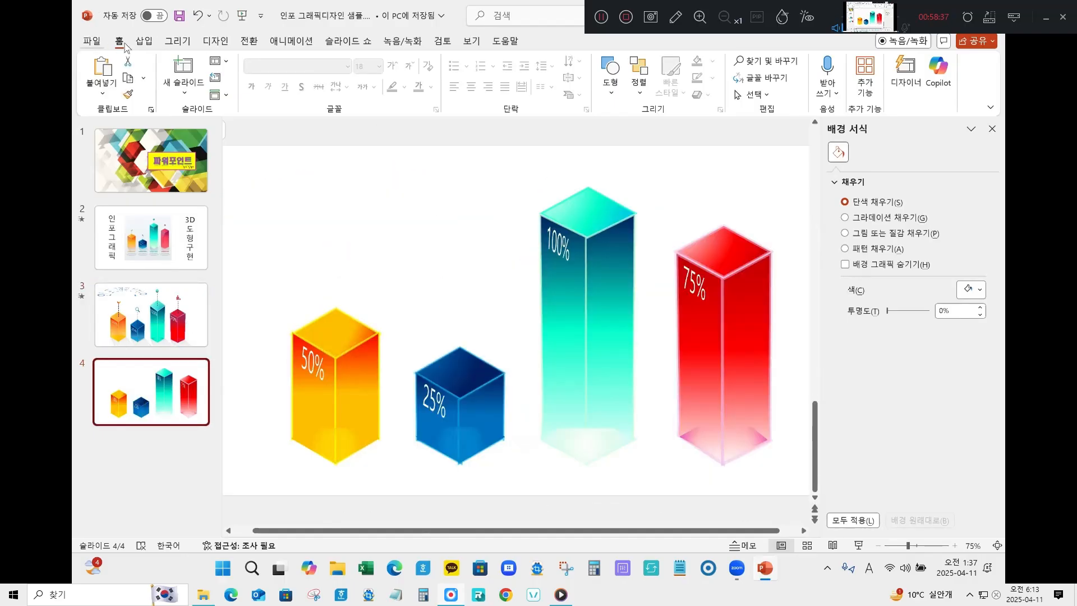
{"action": "left_click", "coordinate": [144, 41]}
{"action": "left_click", "coordinate": [333, 96]}
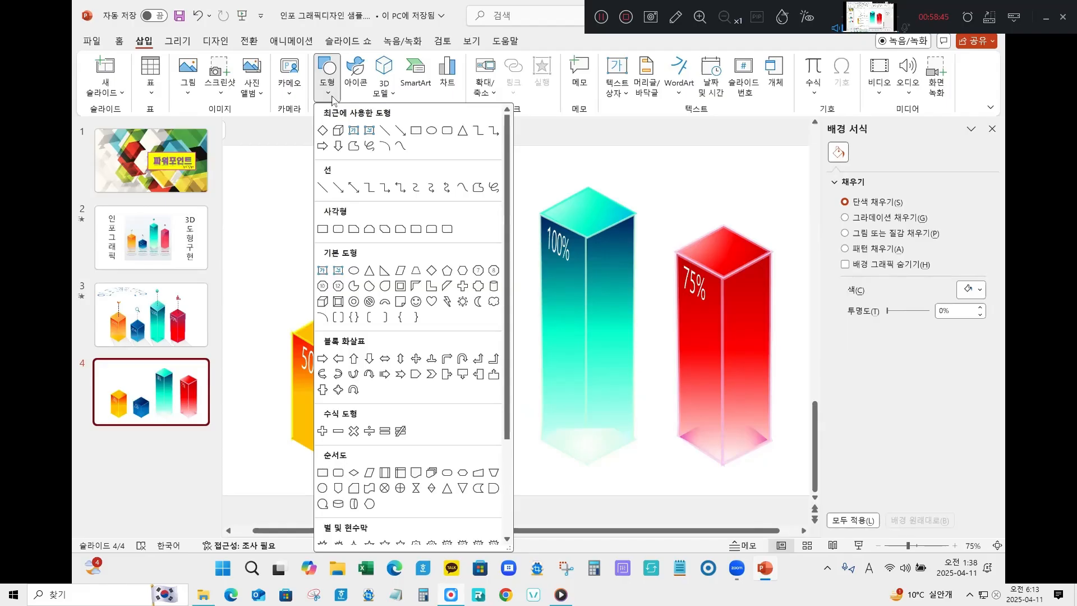
{"action": "left_click", "coordinate": [416, 270]}
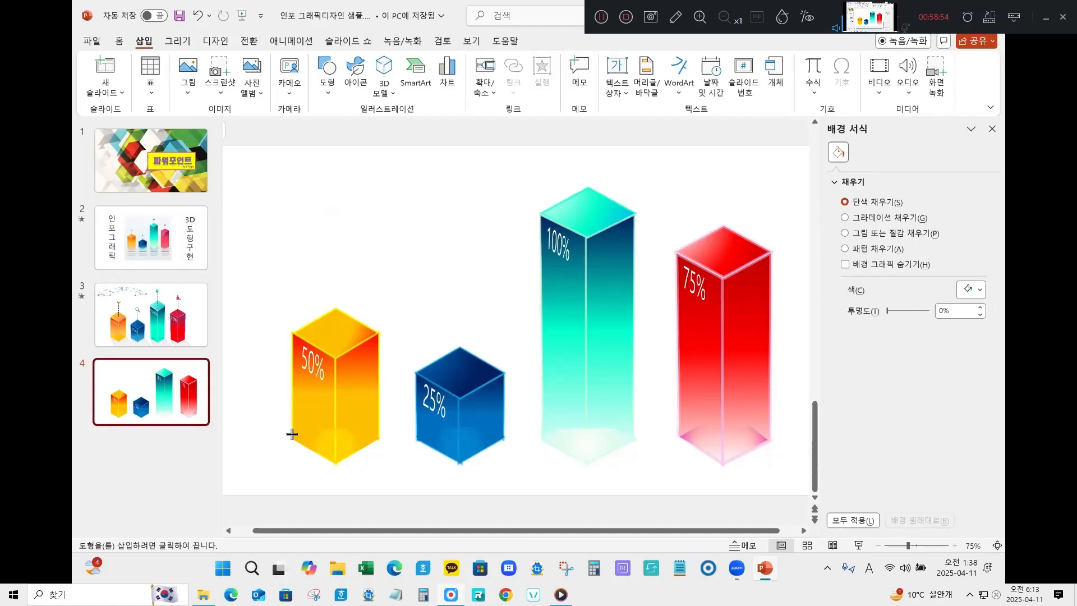
{"action": "left_click_drag", "start_coordinate": [277, 191], "coordinate": [367, 251]}
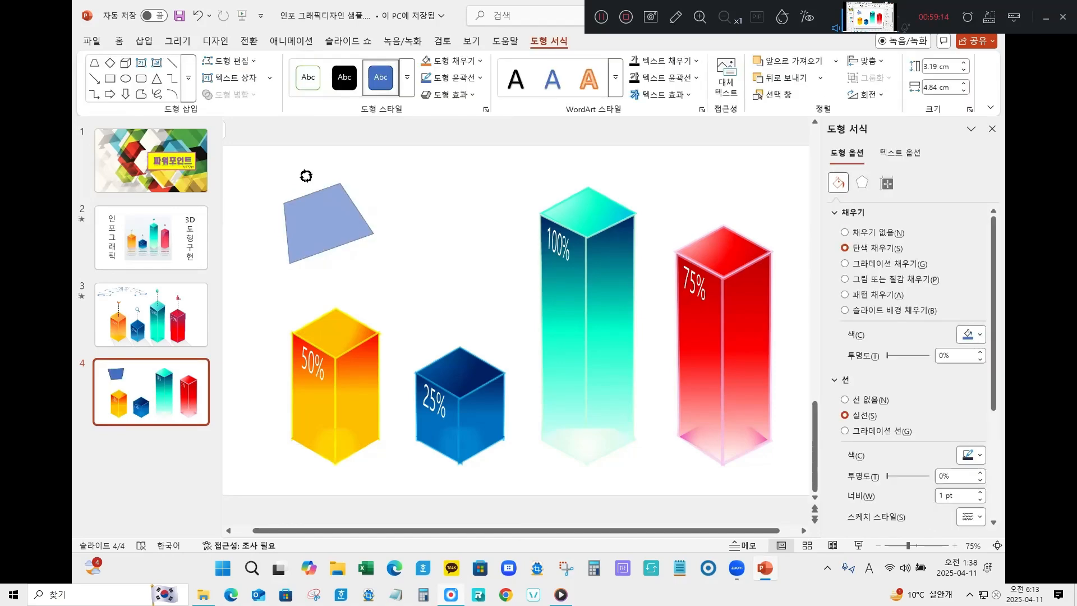
Step: Rotate the trapezoid nearly upside down with a slight tilt, place it over the orange bar's base and stretch its height to about 3.63 cm
{"action": "left_click_drag", "start_coordinate": [305, 173], "coordinate": [313, 175]}
{"action": "left_click_drag", "start_coordinate": [339, 241], "coordinate": [344, 484]}
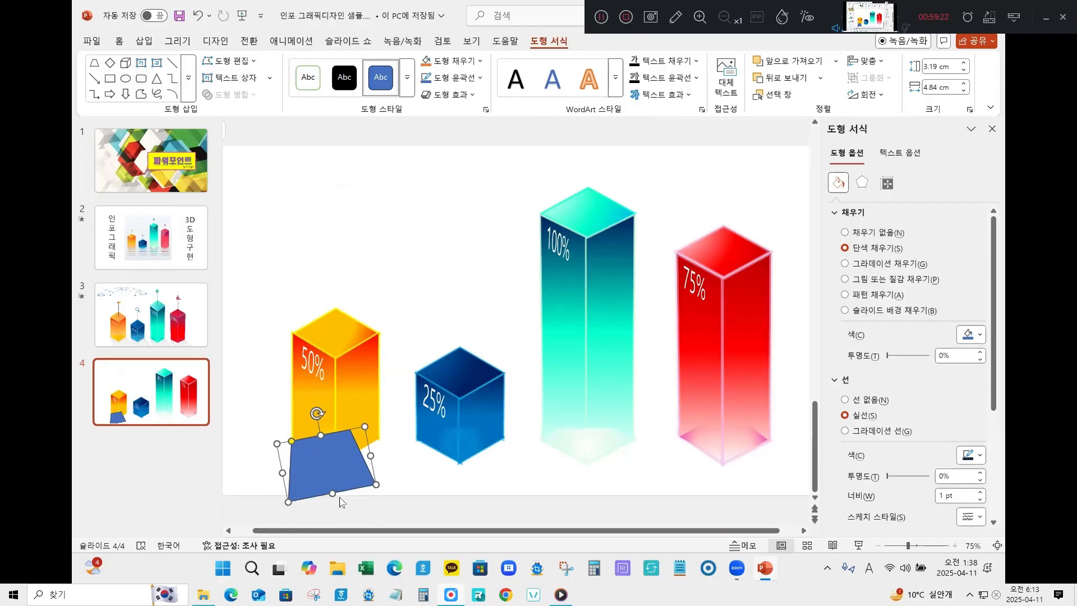
{"action": "left_click_drag", "start_coordinate": [318, 414], "coordinate": [331, 510]}
{"action": "left_click_drag", "start_coordinate": [338, 469], "coordinate": [337, 453]}
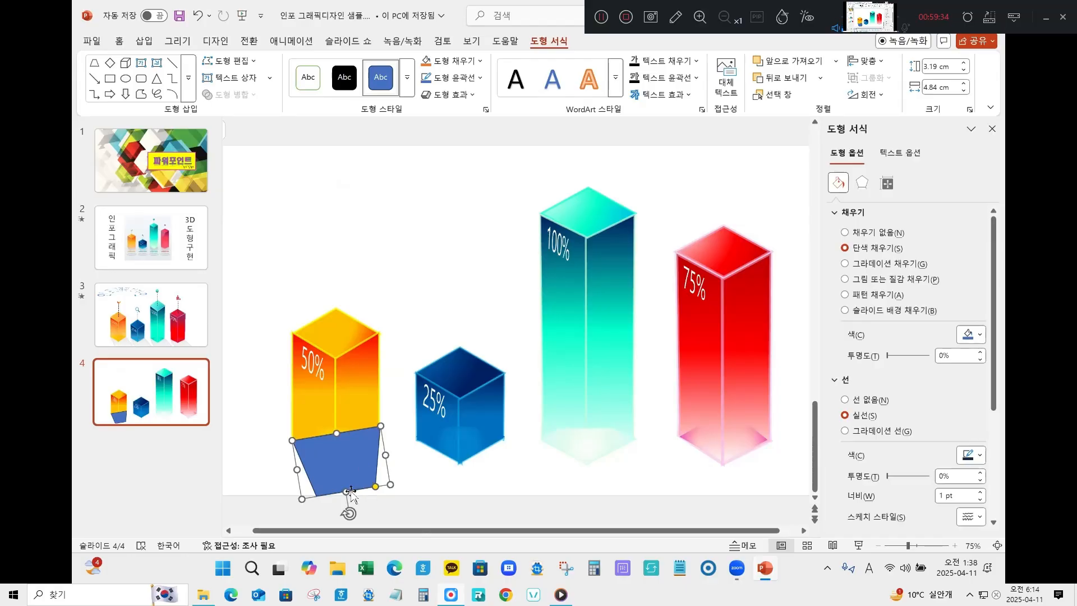
{"action": "left_click_drag", "start_coordinate": [347, 491], "coordinate": [347, 498]}
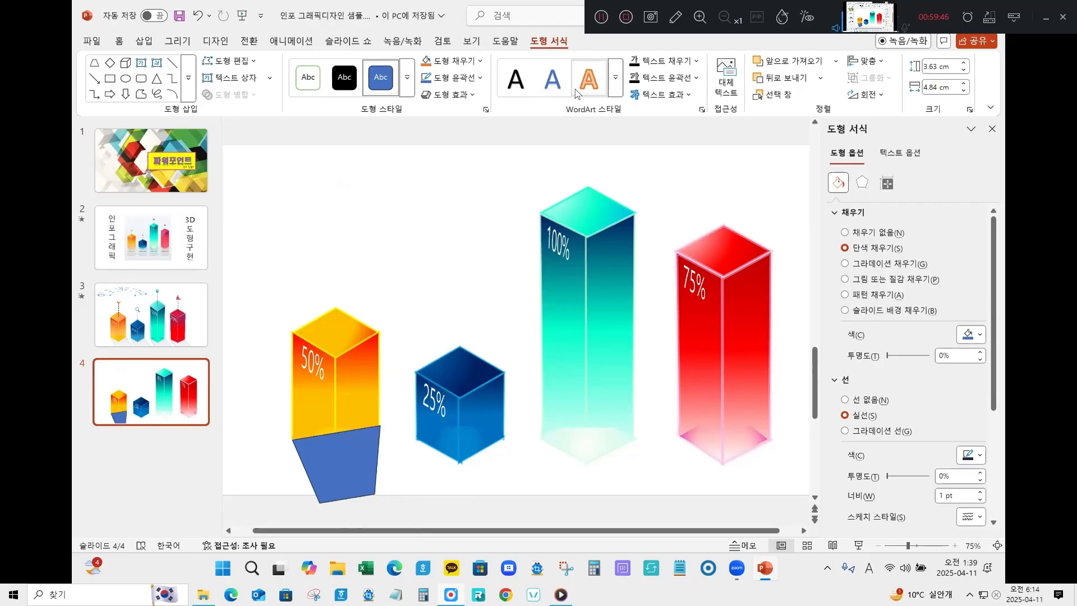
Step: Fill the trapezoid with light grey and send it to the back behind the orange bar
{"action": "left_click", "coordinate": [480, 61]}
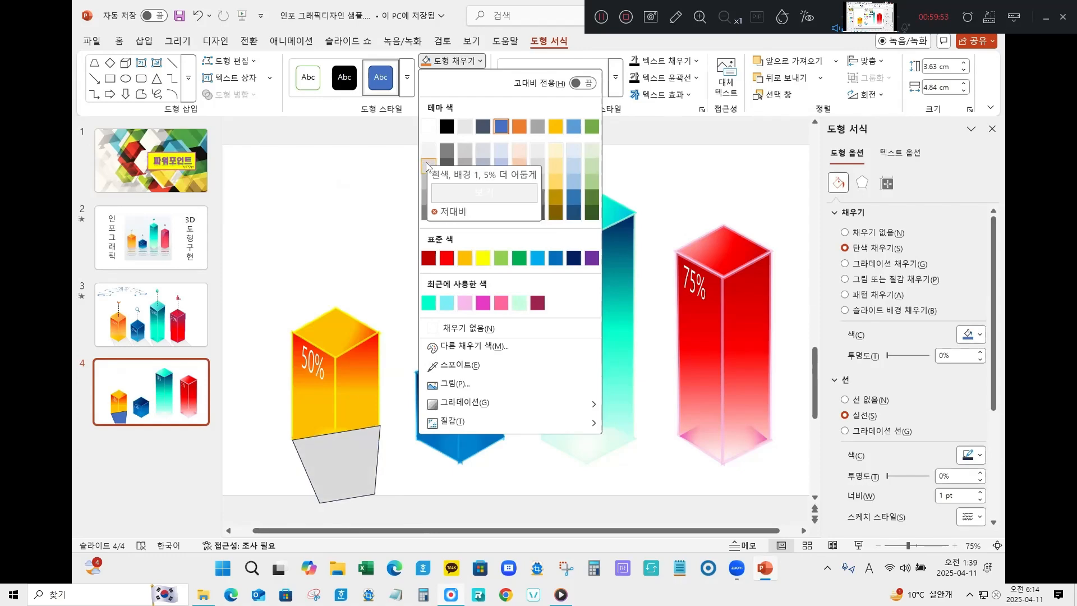
{"action": "left_click", "coordinate": [429, 160]}
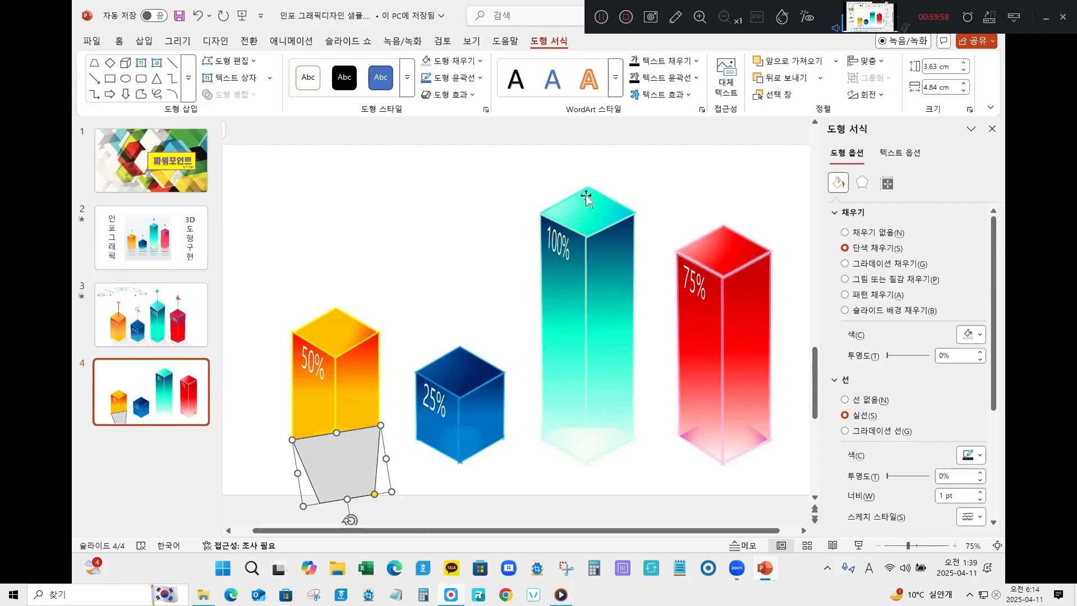
{"action": "left_click", "coordinate": [819, 83]}
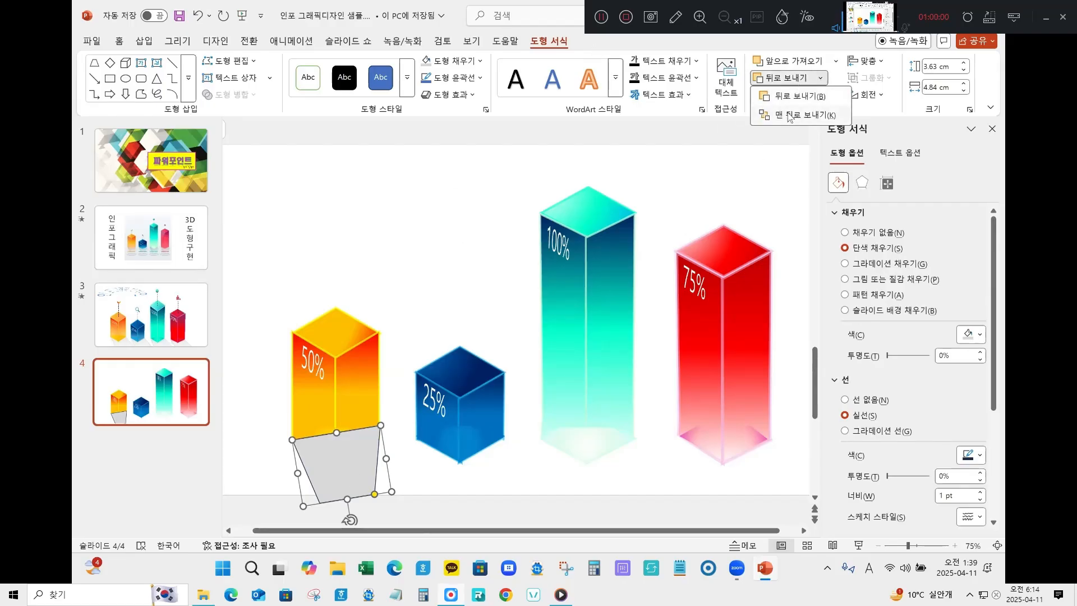
{"action": "left_click", "coordinate": [791, 116]}
{"action": "left_click", "coordinate": [393, 305]}
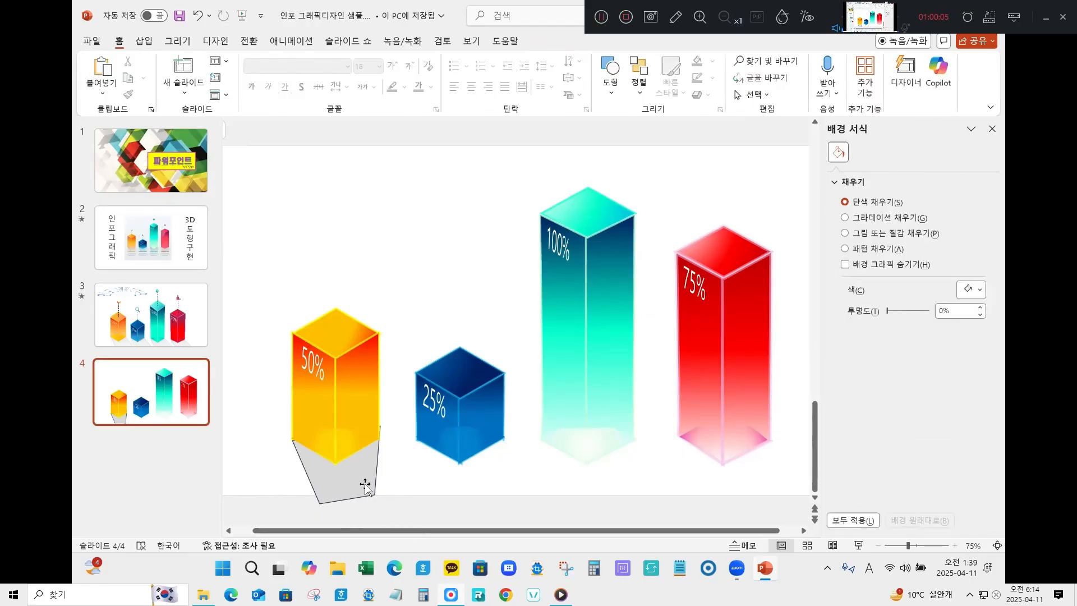
Step: Remove the outline from the grey trapezoid beneath the orange bar
{"action": "left_click", "coordinate": [844, 183]}
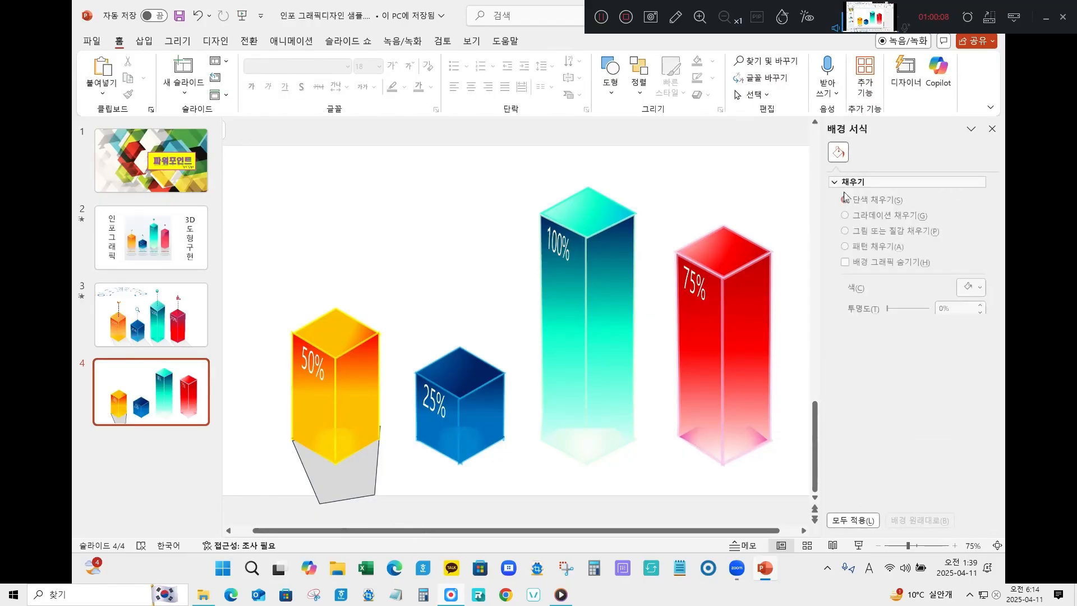
{"action": "left_click", "coordinate": [356, 476]}
{"action": "left_click", "coordinate": [854, 212]}
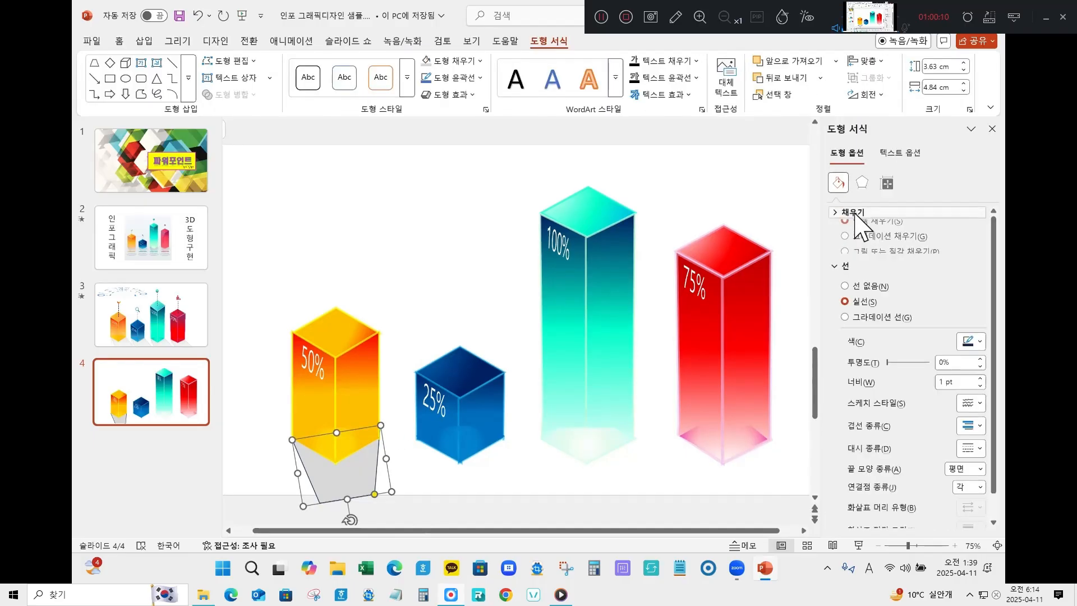
{"action": "left_click", "coordinate": [859, 252]}
{"action": "left_click", "coordinate": [424, 328]}
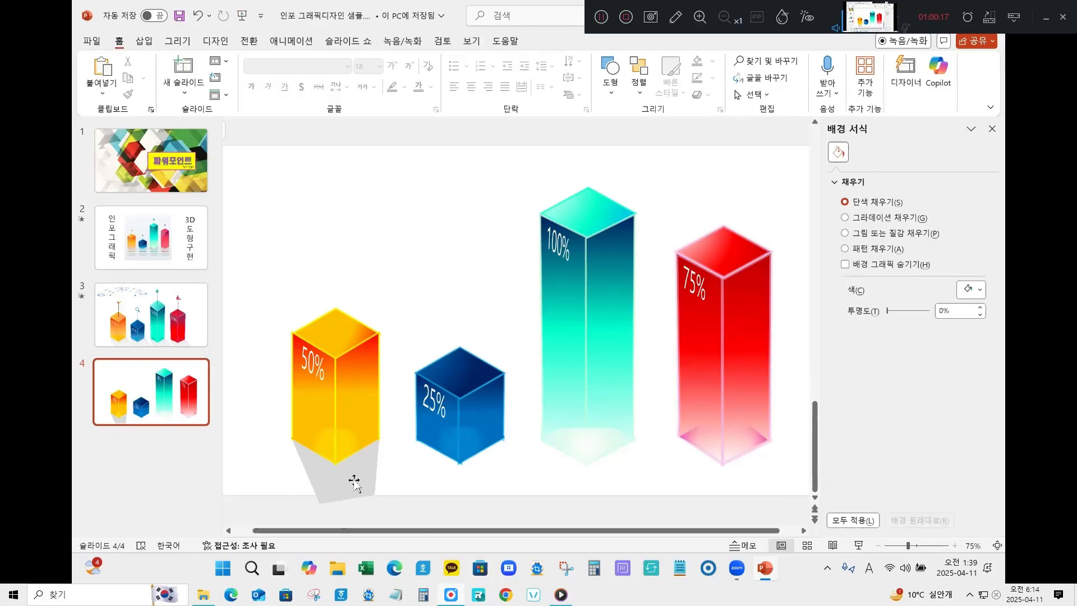
Step: Give the grey trapezoid under the orange bar a gradient fill, remove the middle stop and set the first stop to grey
{"action": "left_click", "coordinate": [354, 483]}
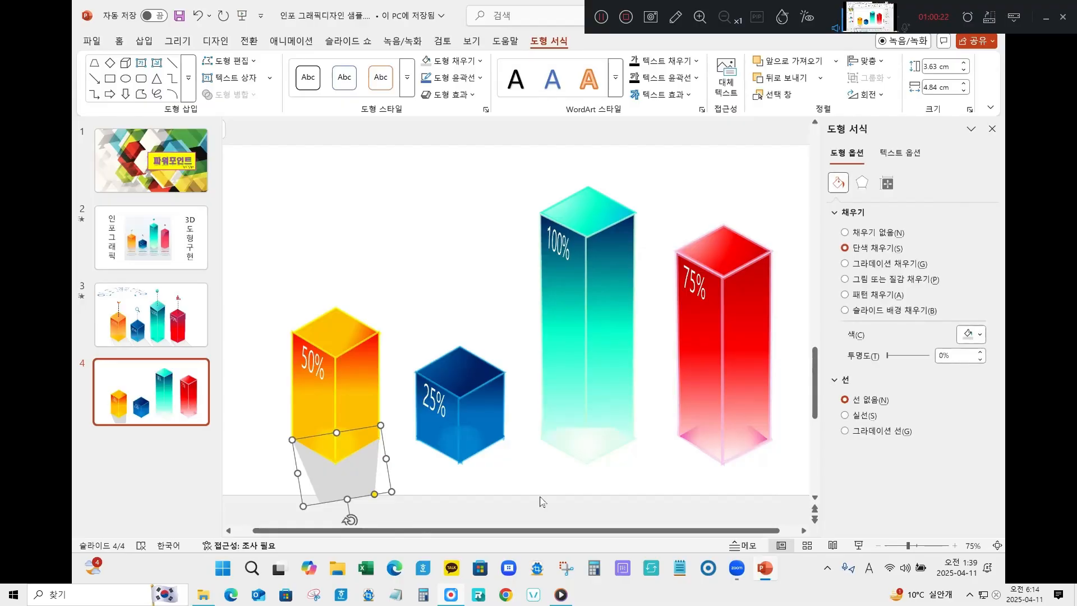
{"action": "left_click", "coordinate": [856, 263]}
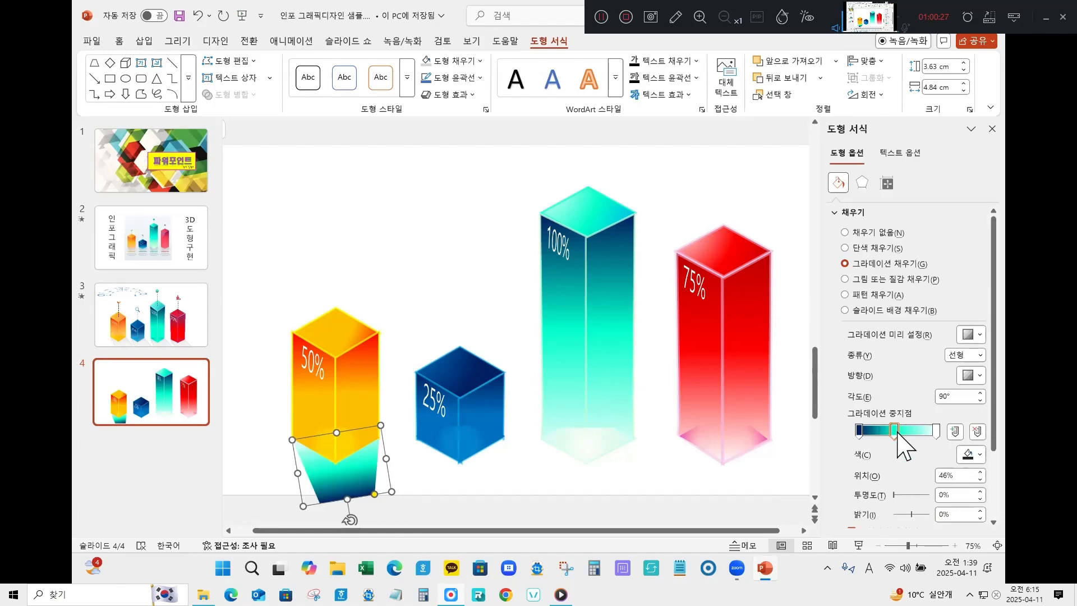
{"action": "key", "text": "Delete"}
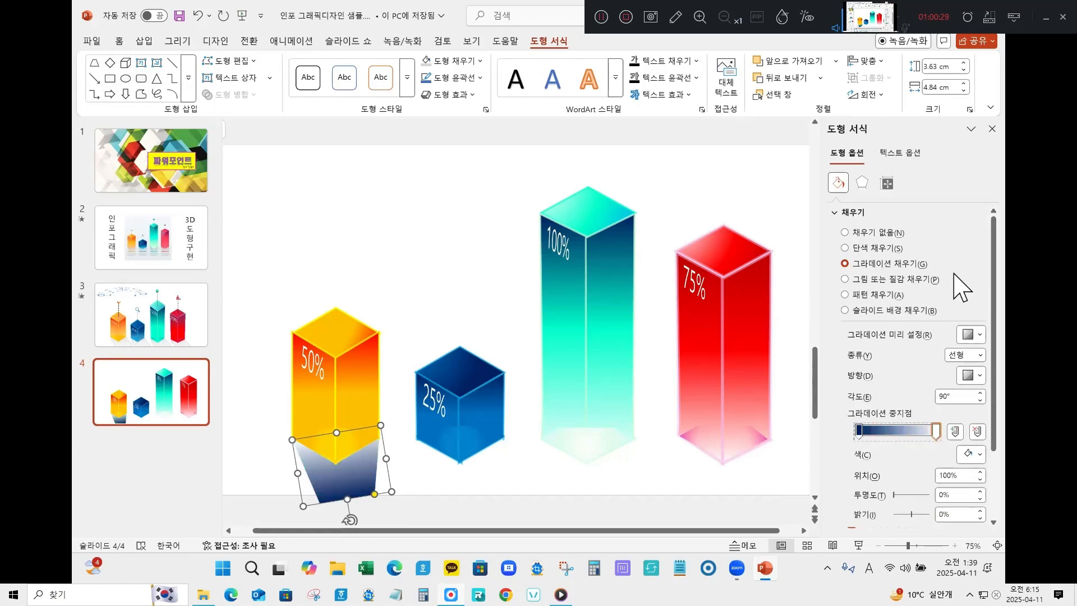
{"action": "left_click", "coordinate": [859, 434]}
{"action": "left_click", "coordinate": [970, 454]}
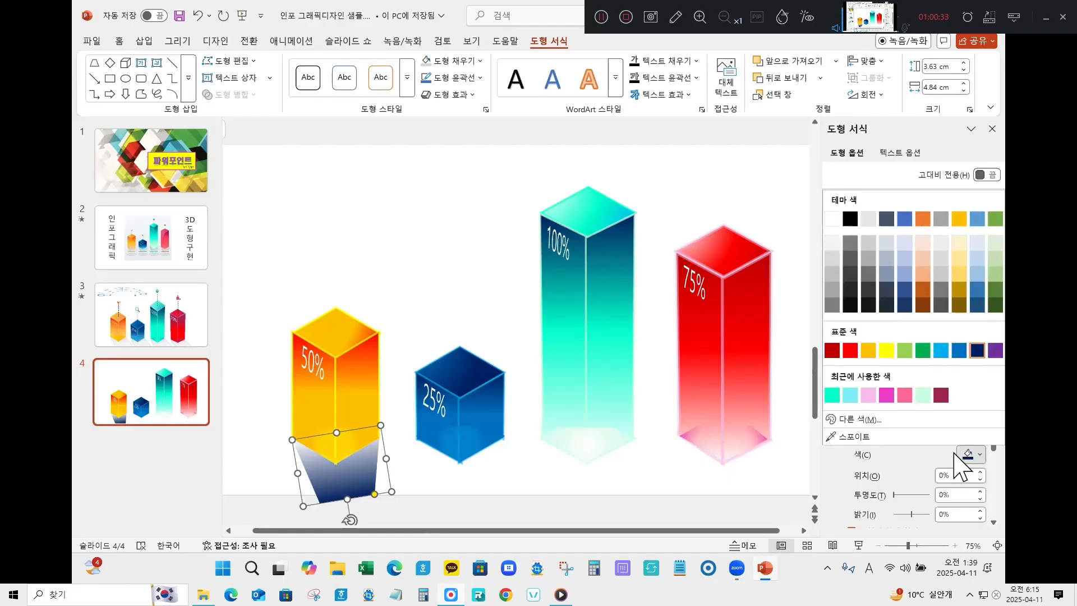
{"action": "left_click", "coordinate": [833, 275]}
Step: Set the last gradient stop of the trapezoid shadow to white darkened 15%
{"action": "left_click", "coordinate": [936, 431]}
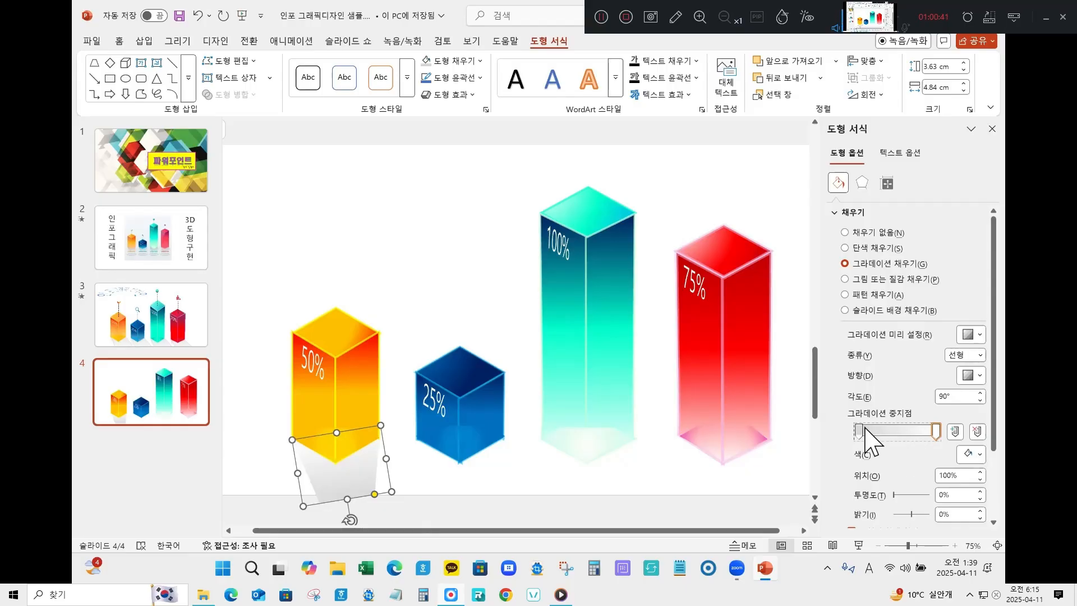
{"action": "left_click", "coordinate": [968, 454]}
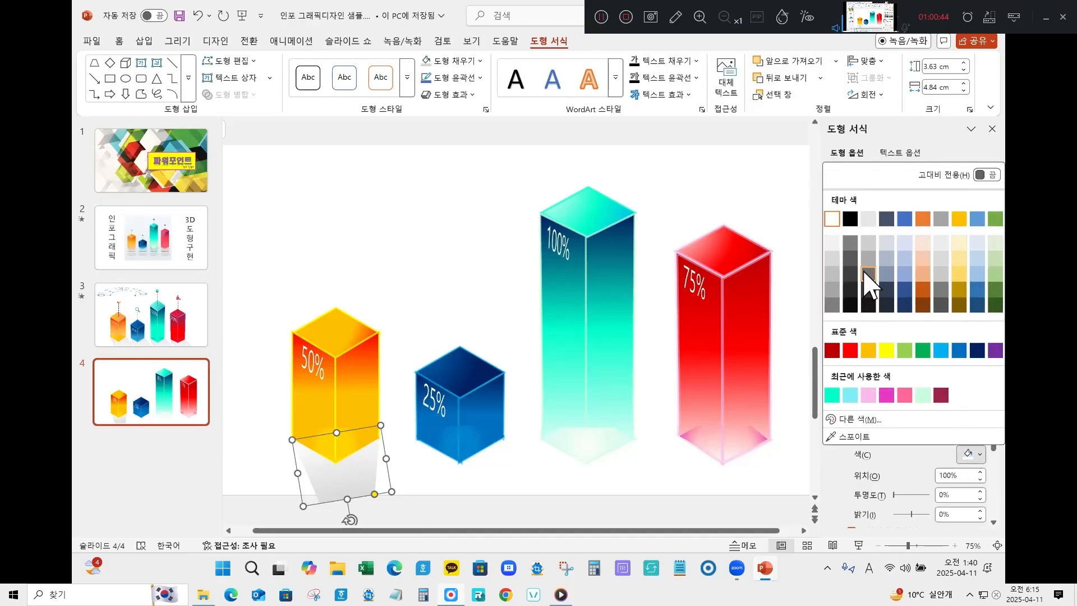
{"action": "left_click", "coordinate": [837, 248]}
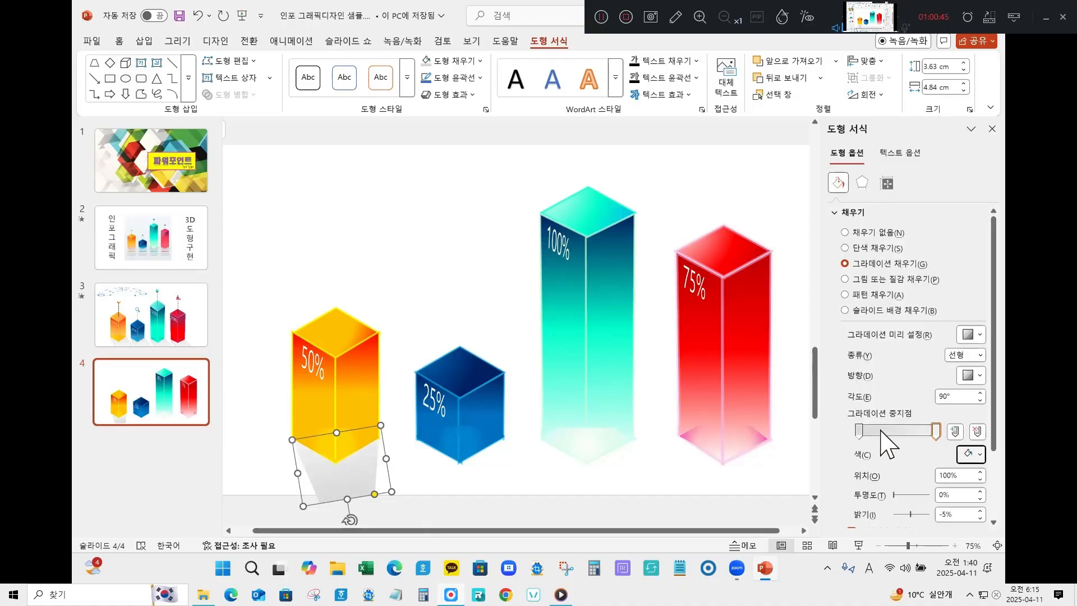
{"action": "left_click", "coordinate": [967, 455]}
{"action": "left_click", "coordinate": [835, 258]}
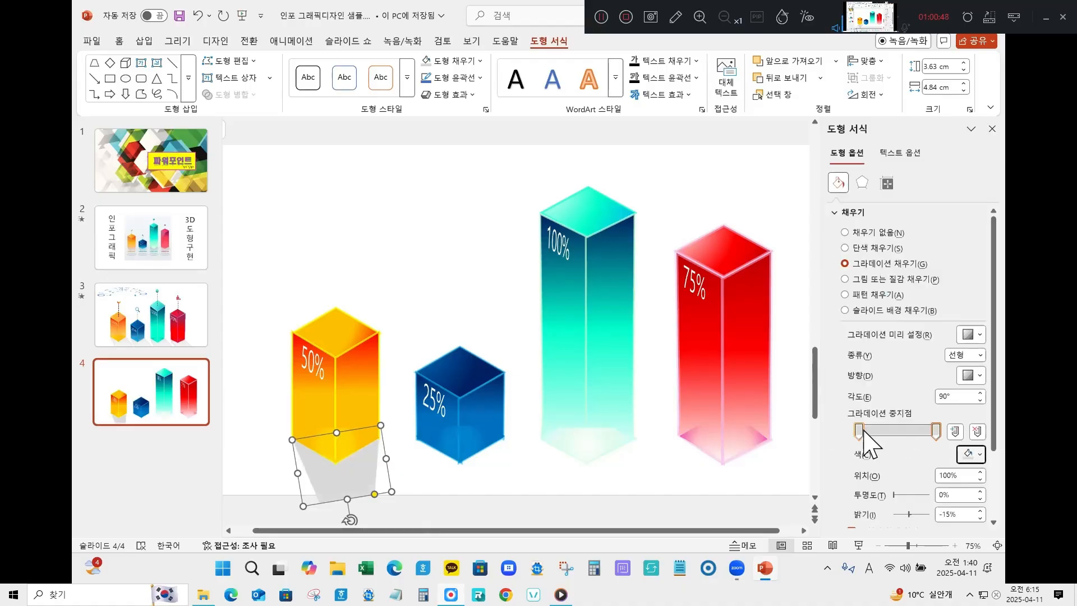
Step: Set the first gradient stop of the trapezoid shadow to white darkened 5% and deselect the shape
{"action": "left_click", "coordinate": [860, 431]}
{"action": "left_click", "coordinate": [956, 457]}
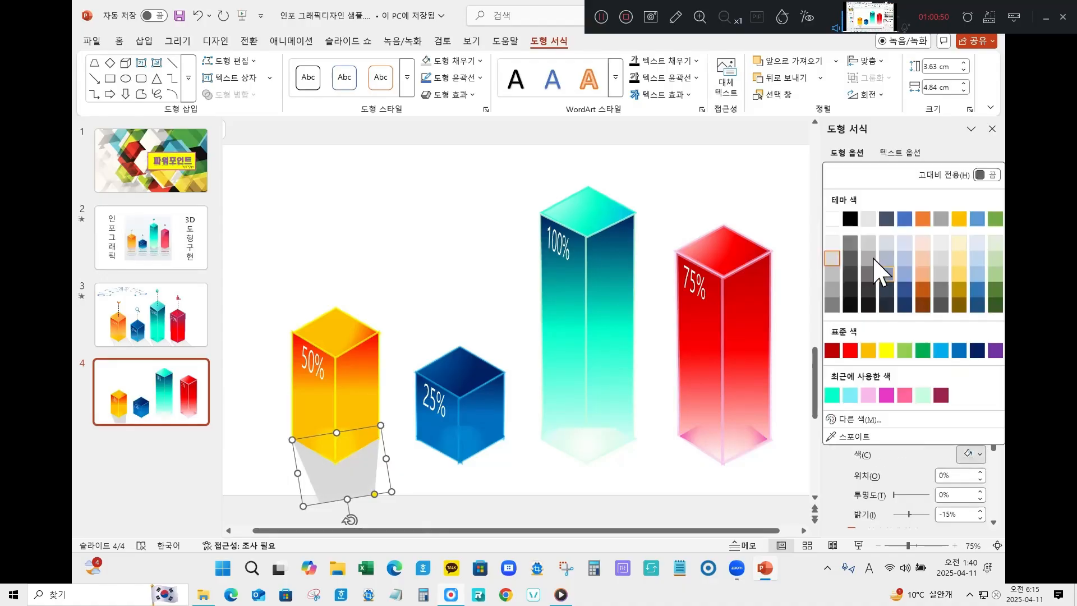
{"action": "left_click", "coordinate": [836, 249]}
{"action": "left_click", "coordinate": [406, 476]}
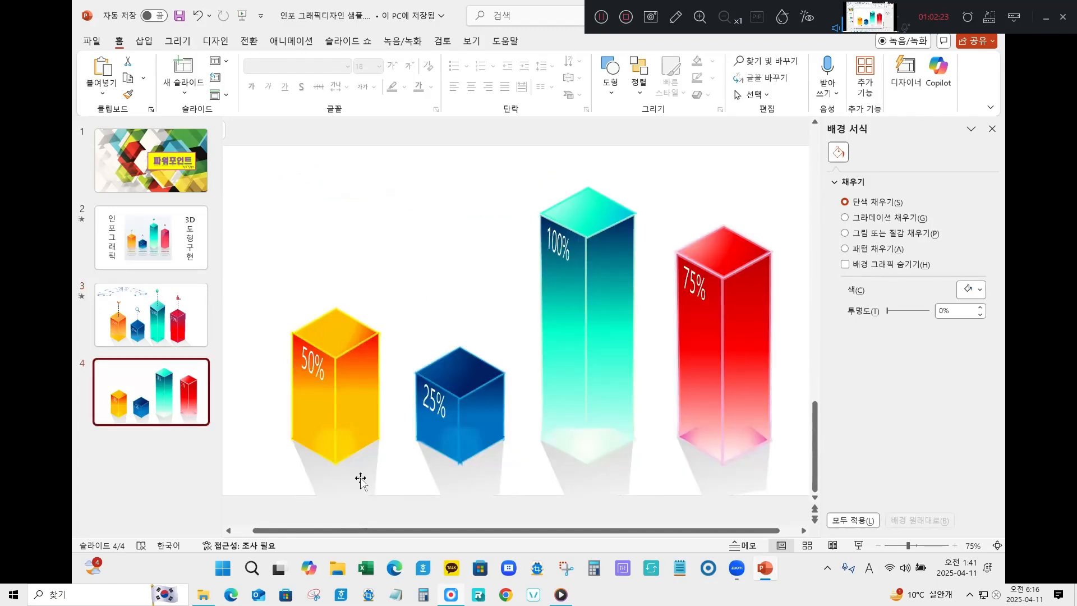
Step: Edit the points of the orange bar's shadow, pulling its lower right corner outward so it slants right, about 4.19 × 6.56 cm
{"action": "left_click", "coordinate": [355, 479]}
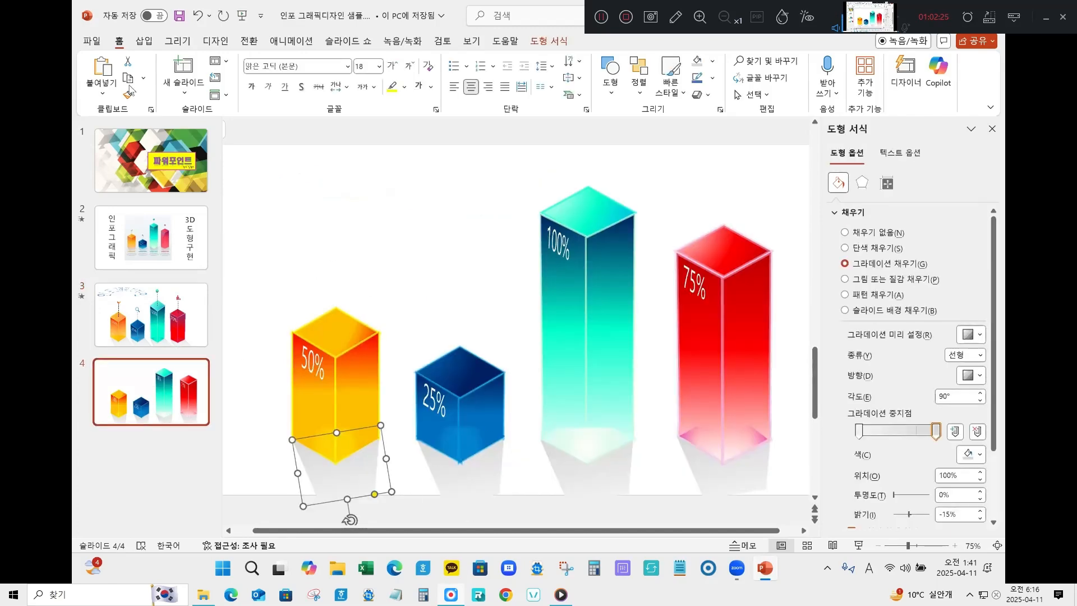
{"action": "left_click", "coordinate": [548, 41]}
{"action": "left_click", "coordinate": [225, 63]}
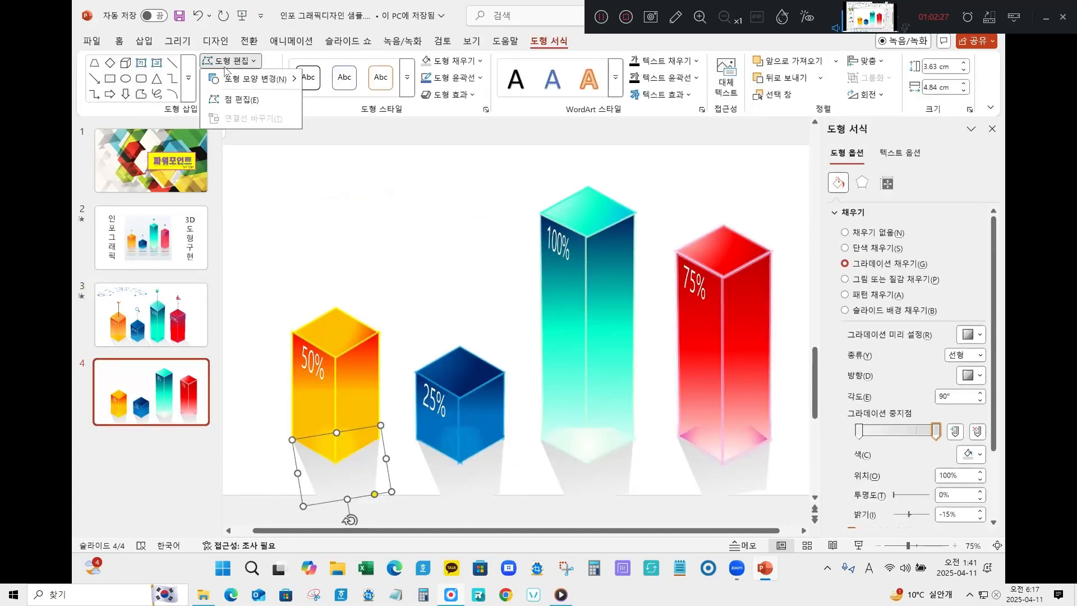
{"action": "left_click", "coordinate": [222, 101]}
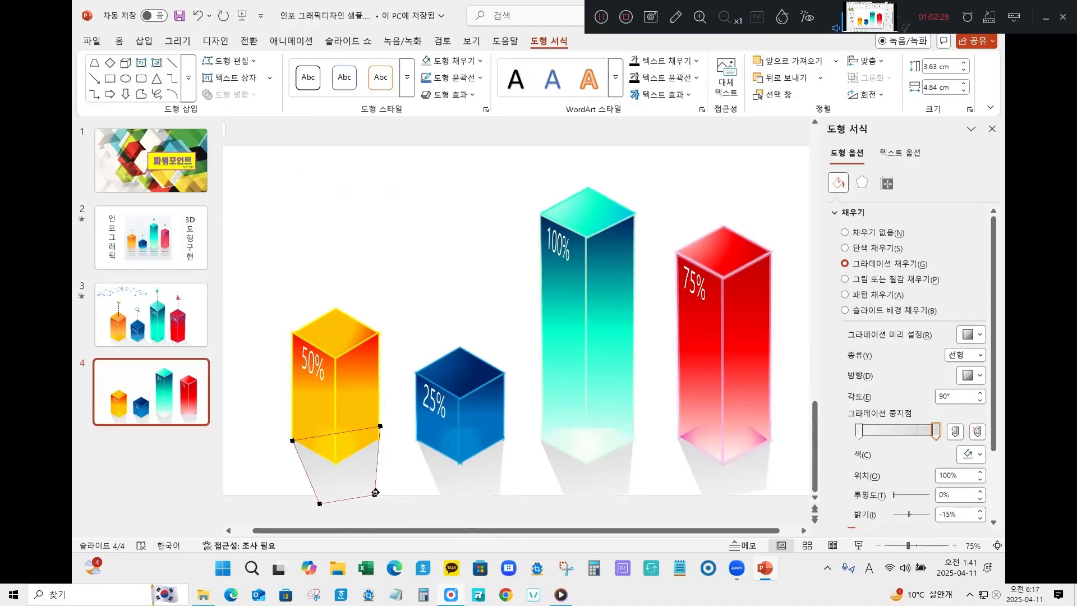
{"action": "left_click_drag", "start_coordinate": [376, 493], "coordinate": [424, 497]}
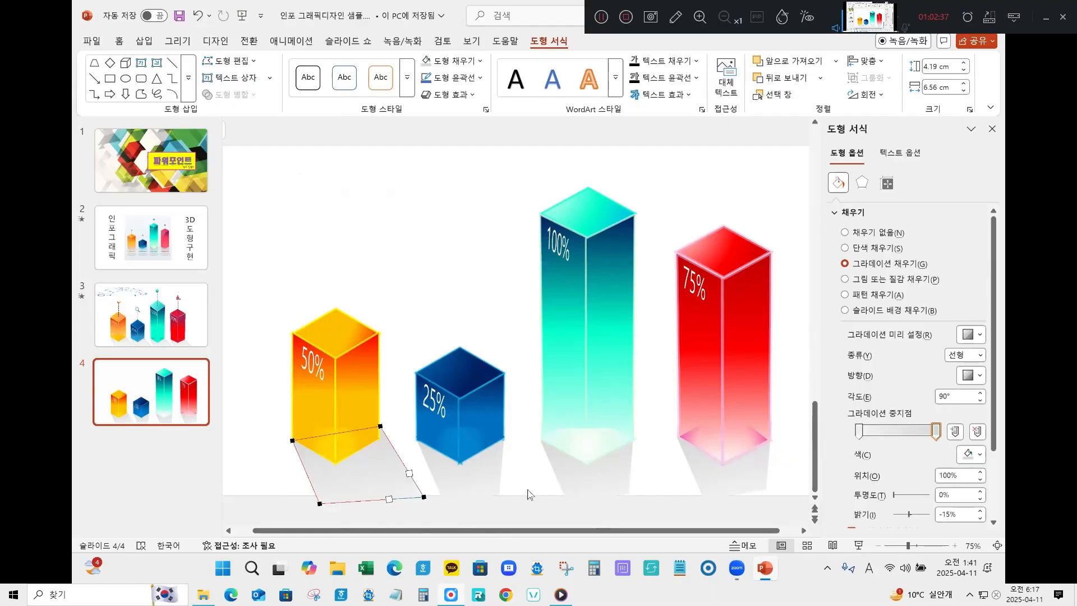
Step: Check the sample on slide 3 and replace the shadows under the blue, teal and red bars with copies of the slanted one
{"action": "left_click", "coordinate": [160, 330]}
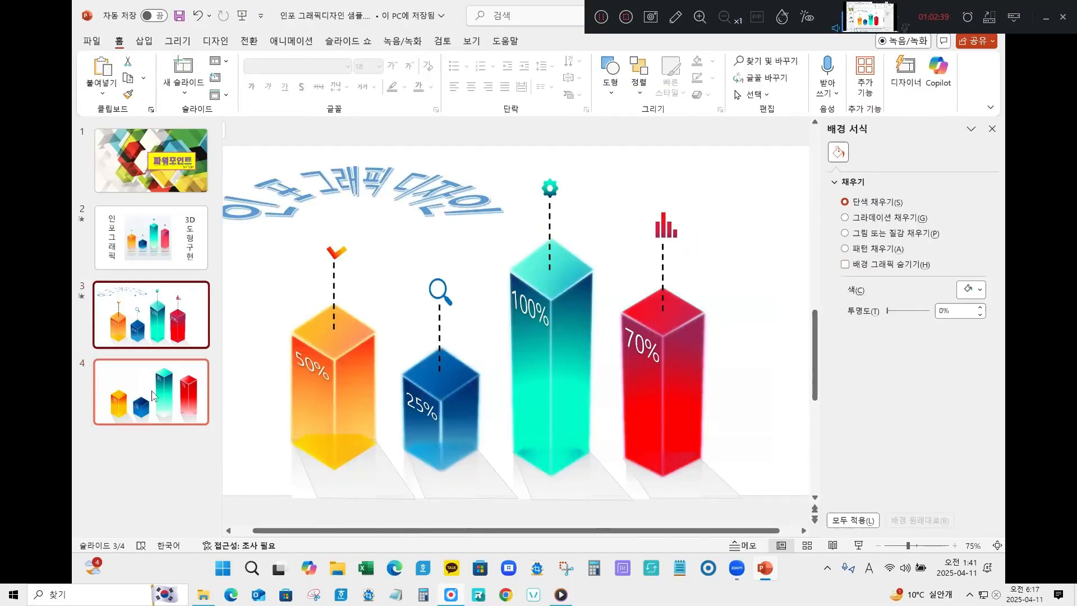
{"action": "left_click", "coordinate": [154, 396]}
{"action": "left_click", "coordinate": [463, 486]}
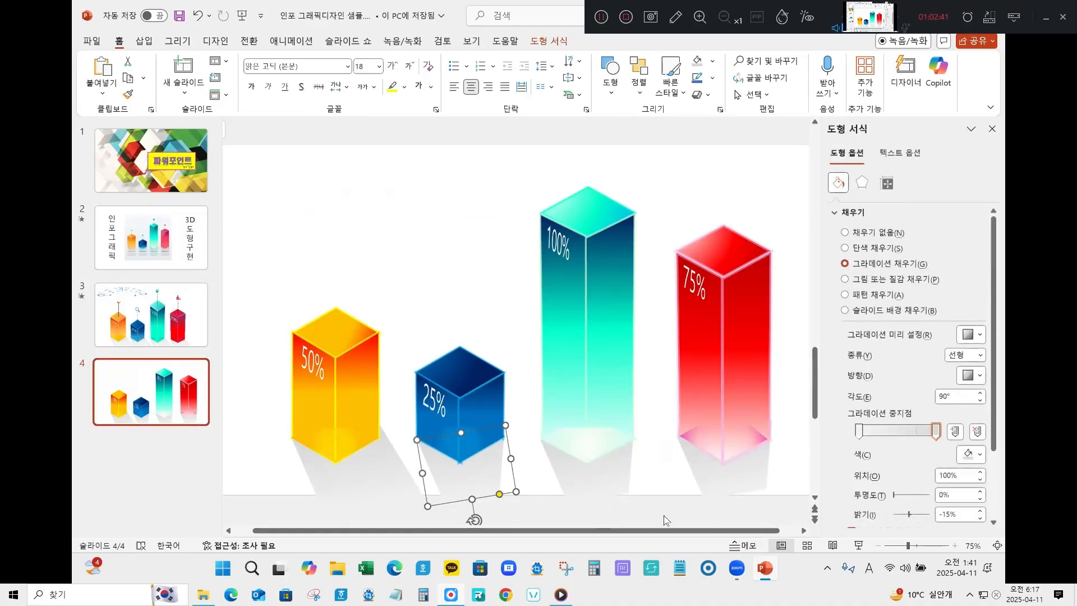
{"action": "left_click", "coordinate": [608, 486]}
{"action": "left_click", "coordinate": [397, 486]}
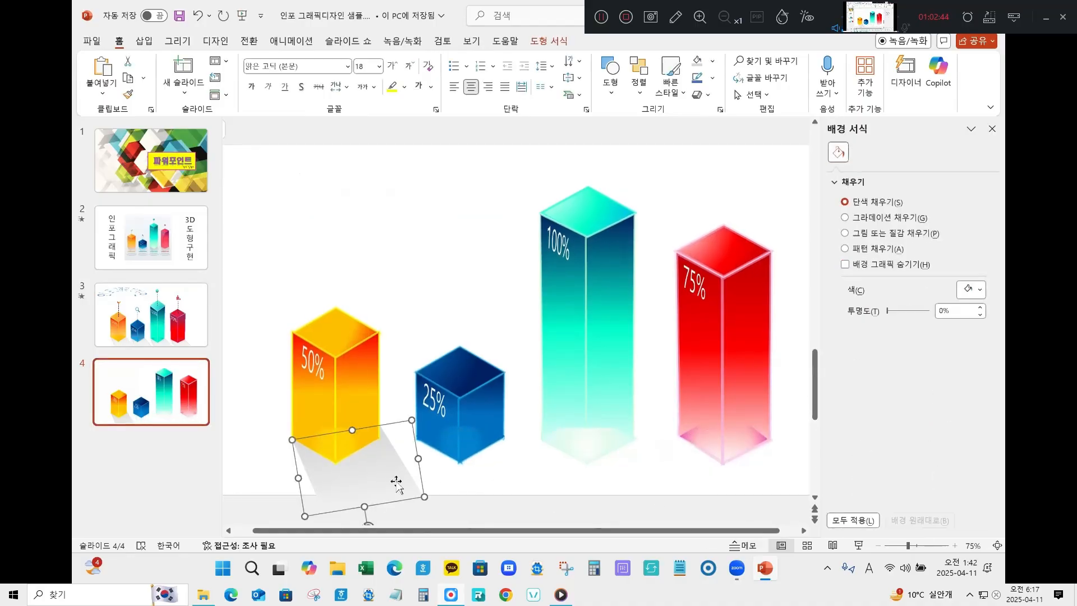
{"action": "left_click_drag", "start_coordinate": [383, 481], "coordinate": [596, 472]}
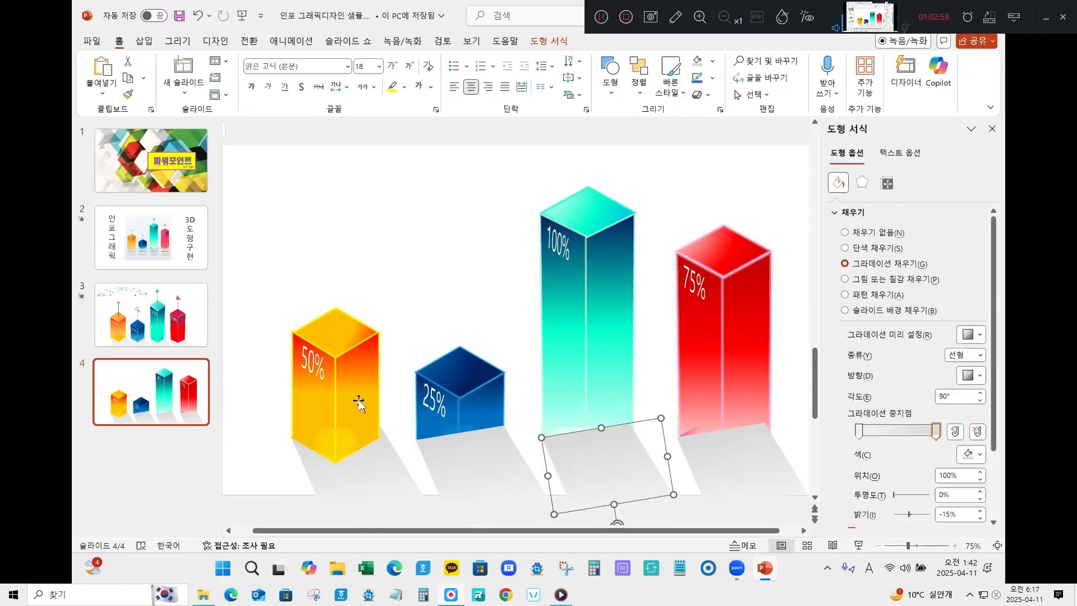
Step: Send the slanted shadows of the blue, teal and red bars to the back behind the bars
{"action": "left_click", "coordinate": [381, 474], "text": "shift"}
{"action": "left_click", "coordinate": [484, 482]}
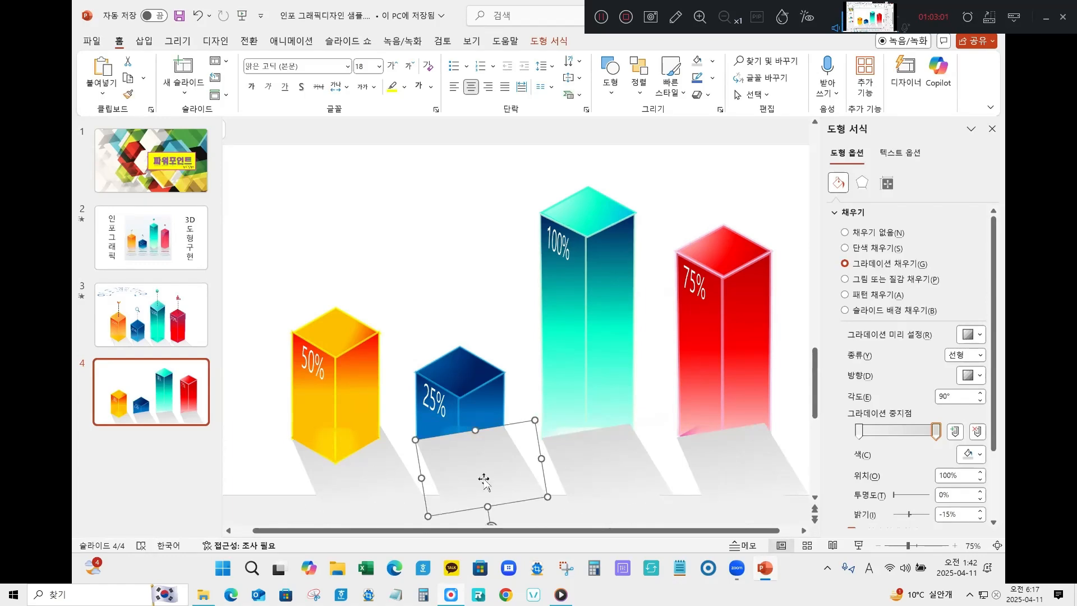
{"action": "left_click", "coordinate": [632, 480], "text": "shift"}
{"action": "left_click", "coordinate": [756, 478], "text": "shift"}
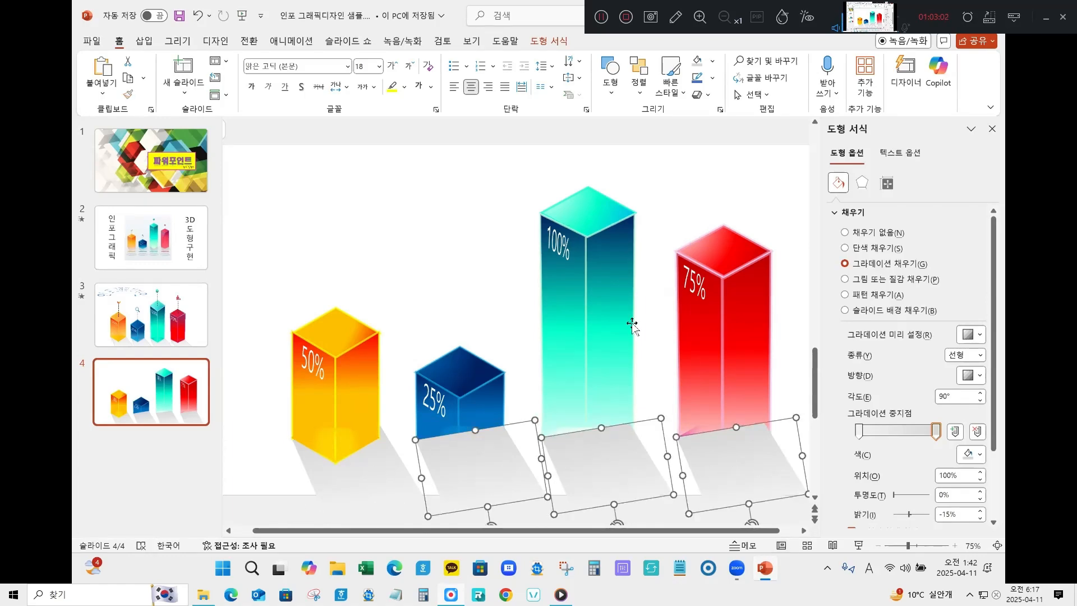
{"action": "left_click", "coordinate": [639, 91]}
{"action": "left_click", "coordinate": [672, 150]}
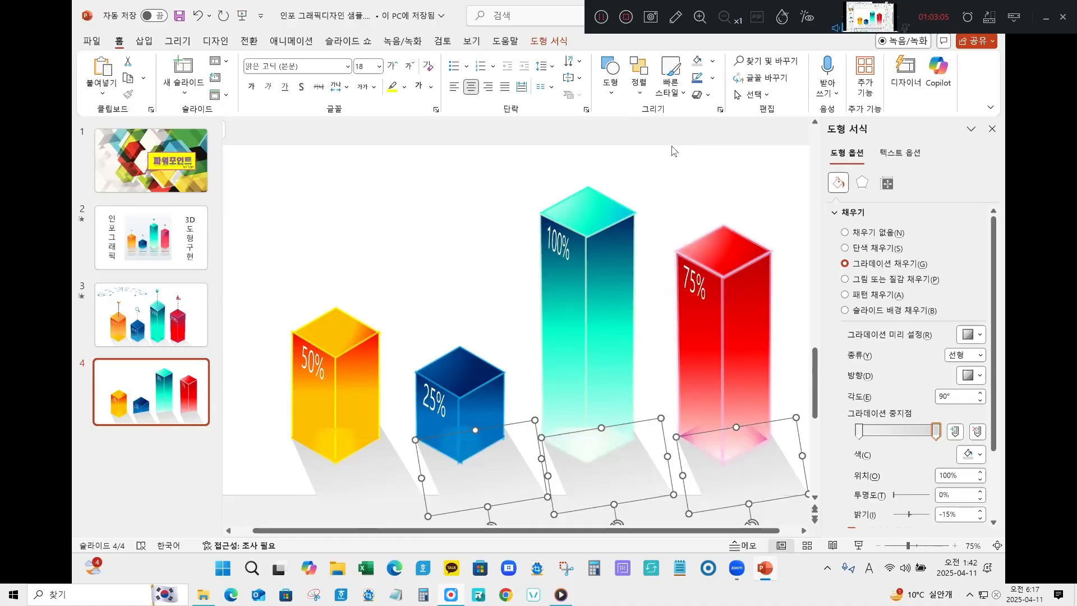
{"action": "left_click", "coordinate": [431, 291]}
Step: Compare with the sample on slide 3 and duplicate all four floor shadows on slide 4
{"action": "left_click", "coordinate": [152, 314]}
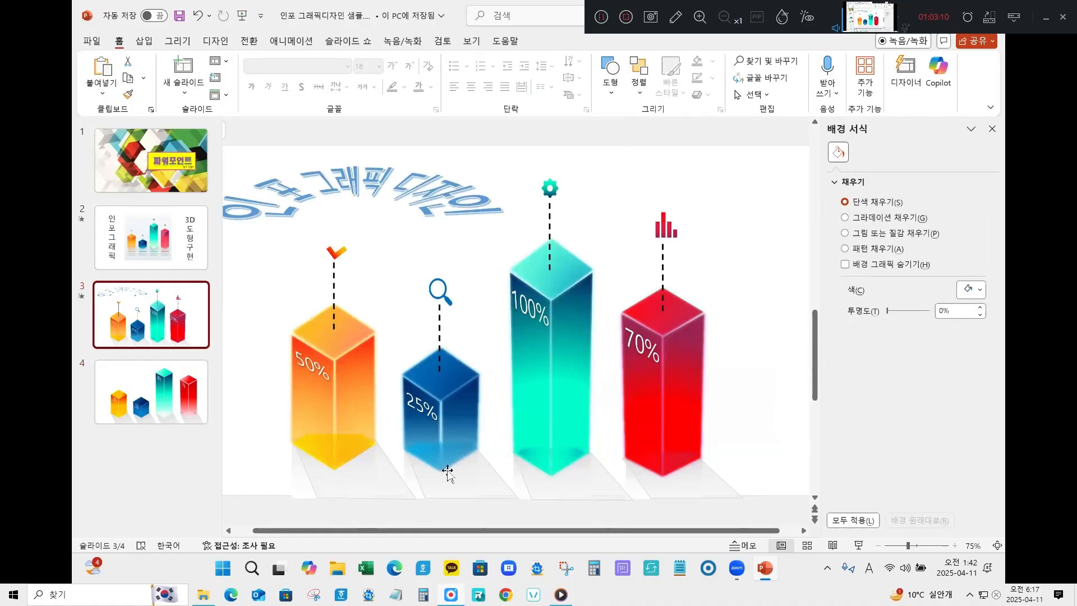
{"action": "left_click", "coordinate": [174, 402]}
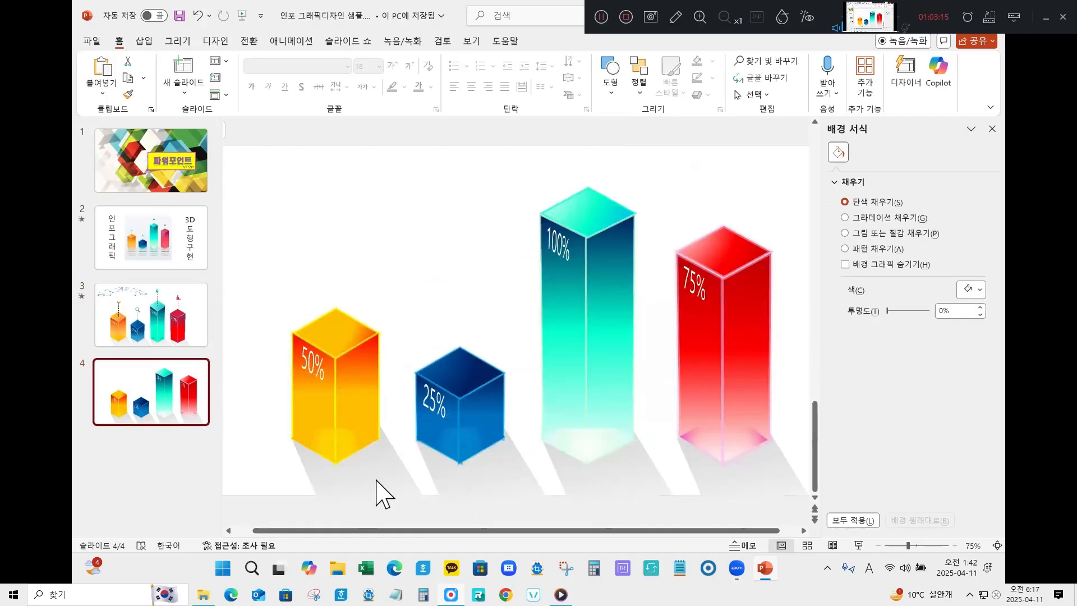
{"action": "left_click", "coordinate": [385, 481]}
{"action": "left_click", "coordinate": [498, 483], "text": "shift"}
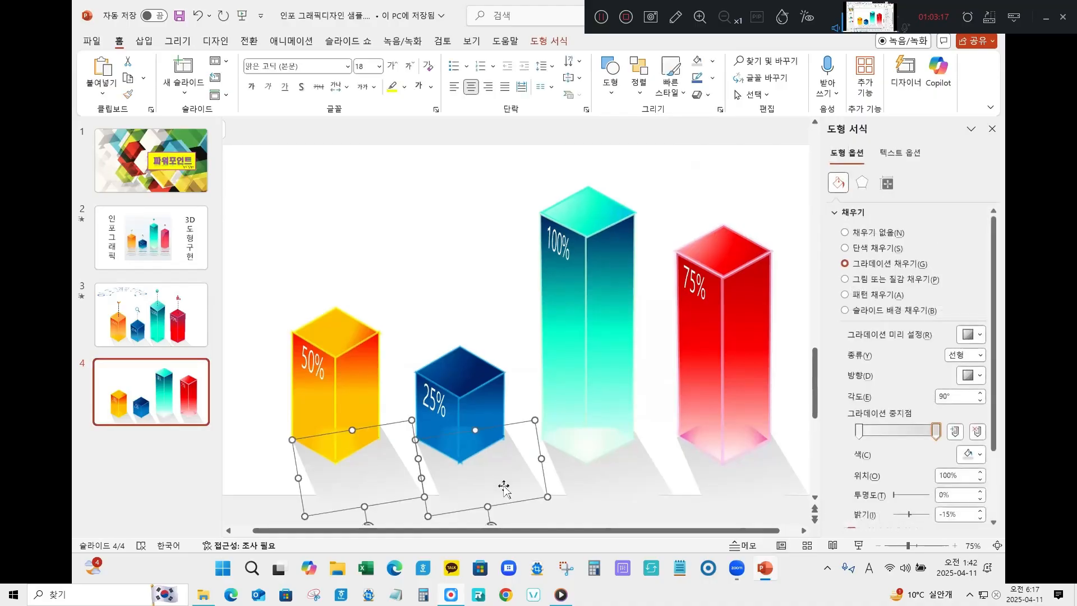
{"action": "left_click", "coordinate": [617, 486], "text": "shift"}
{"action": "left_click", "coordinate": [770, 492], "text": "shift"}
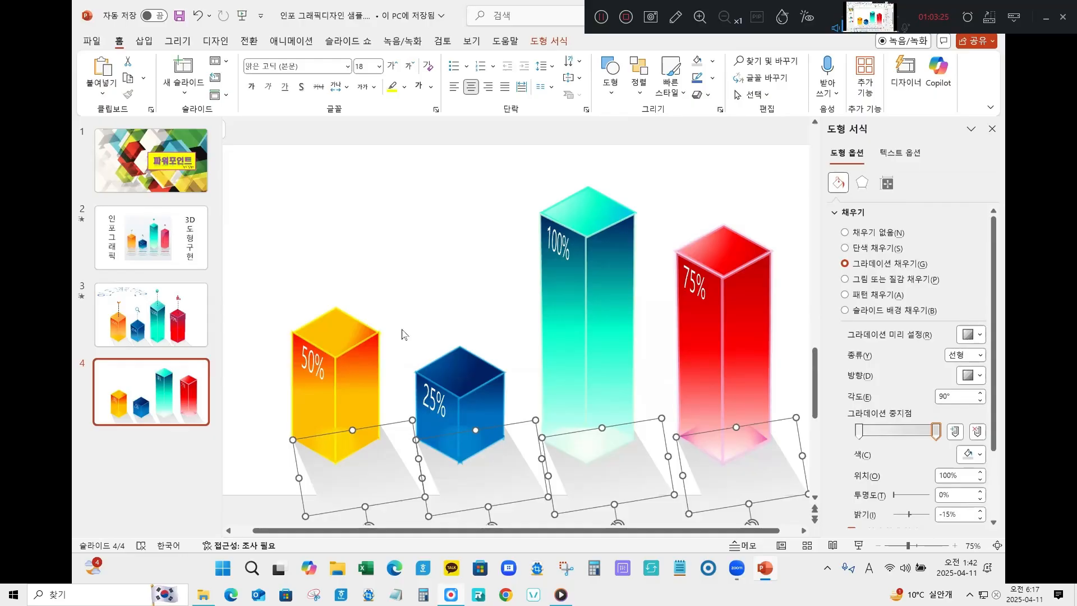
{"action": "key", "text": "ctrl+v"}
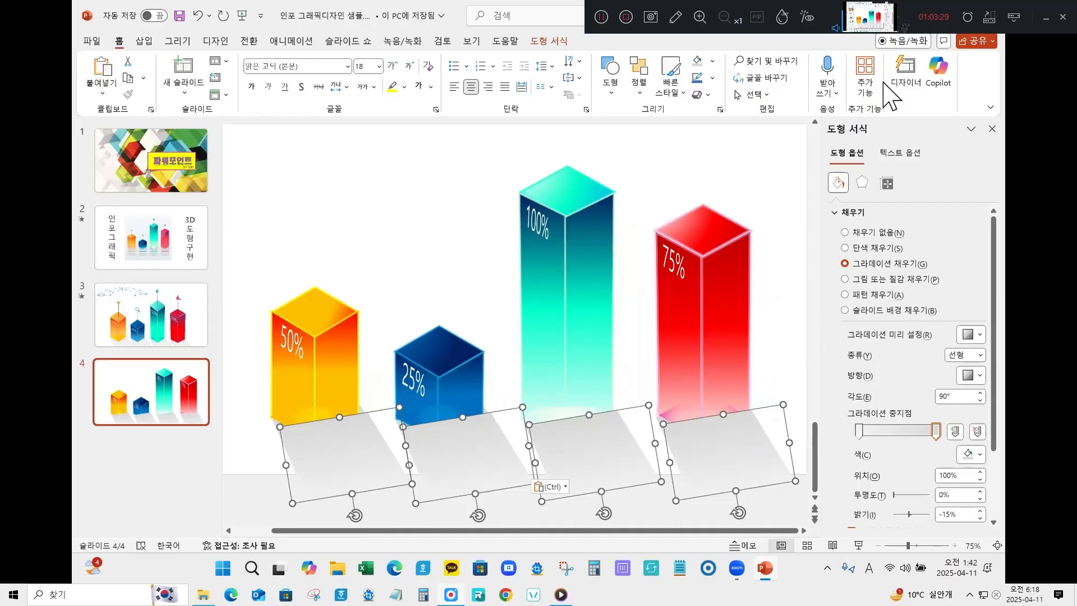
Step: Flip the four duplicated shadows horizontally and move them left so they fan out from the bar bases
{"action": "left_click", "coordinate": [549, 41]}
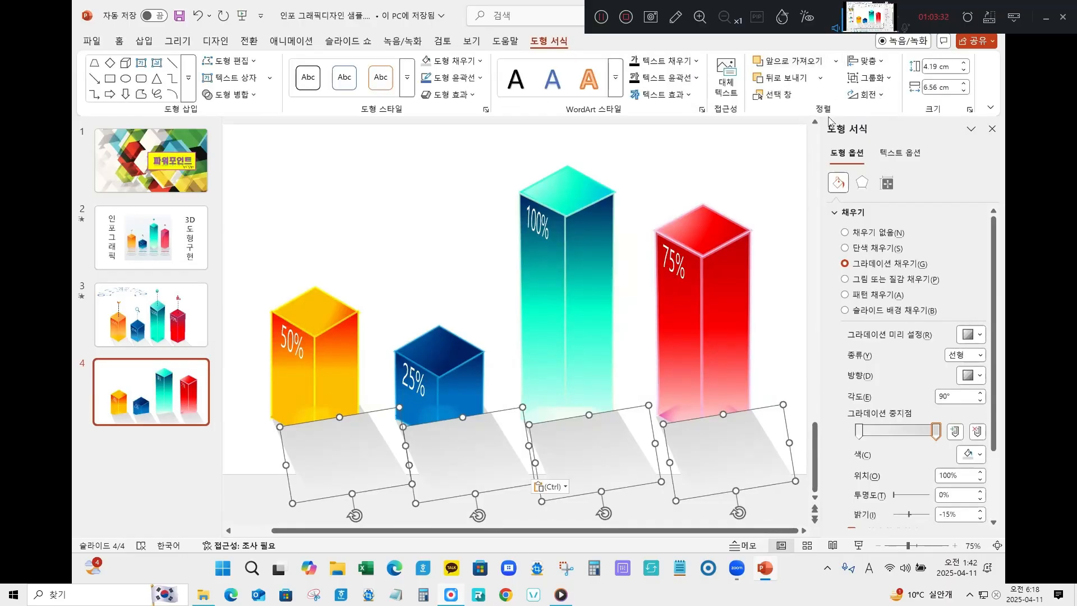
{"action": "left_click", "coordinate": [867, 94]}
{"action": "left_click", "coordinate": [898, 163]}
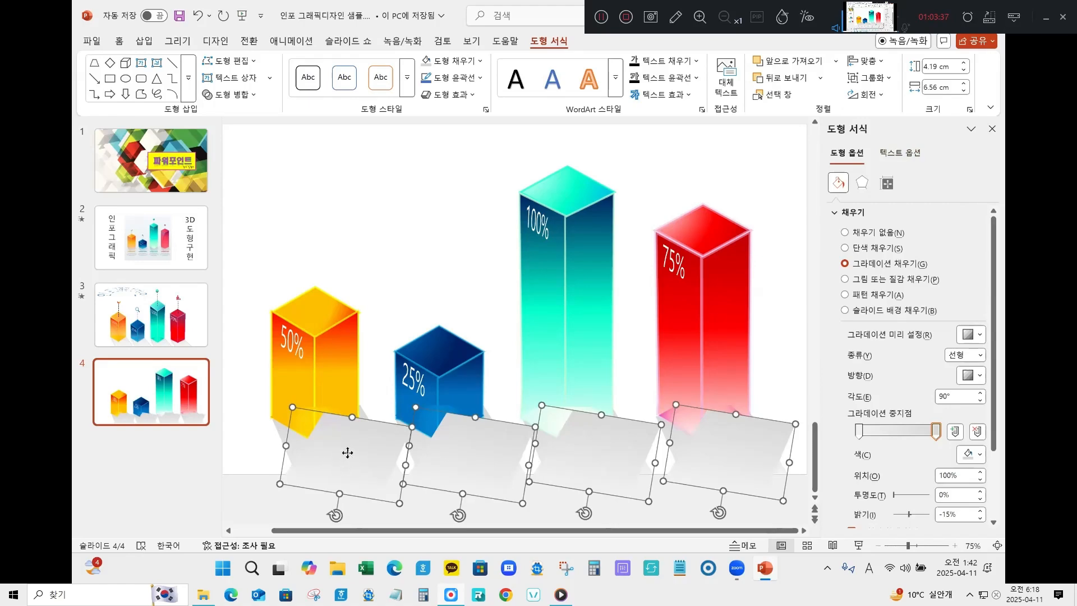
{"action": "left_click_drag", "start_coordinate": [348, 452], "coordinate": [303, 445]}
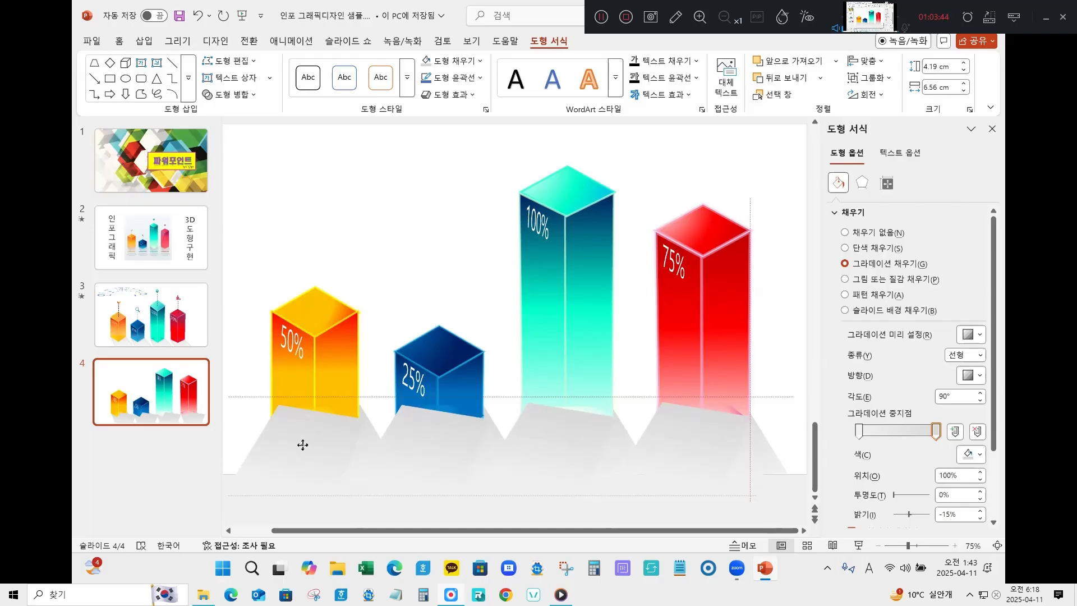
{"action": "left_click_drag", "start_coordinate": [303, 445], "coordinate": [295, 446]}
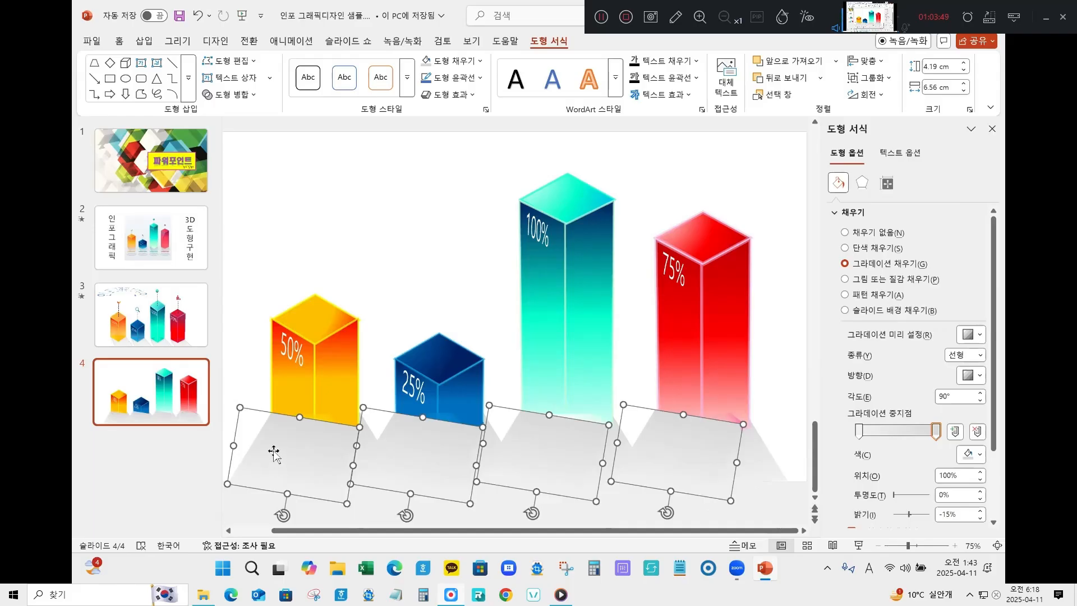
Step: Fill the four mirrored shadows with solid white darkened 5%, rotate them slightly and realign them with the bar bases
{"action": "left_click", "coordinate": [452, 60]}
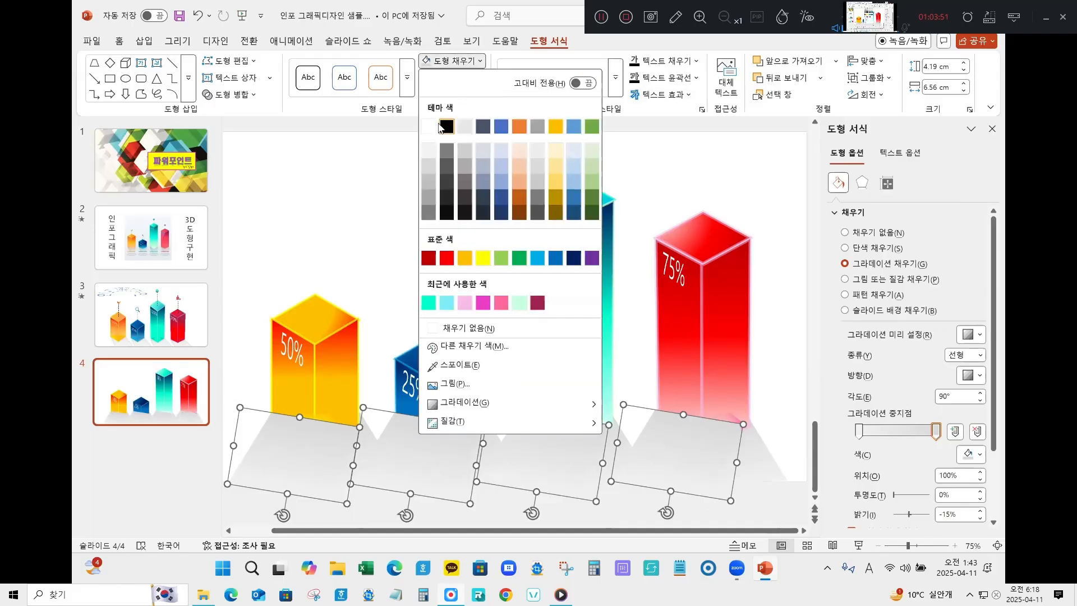
{"action": "left_click", "coordinate": [430, 149]}
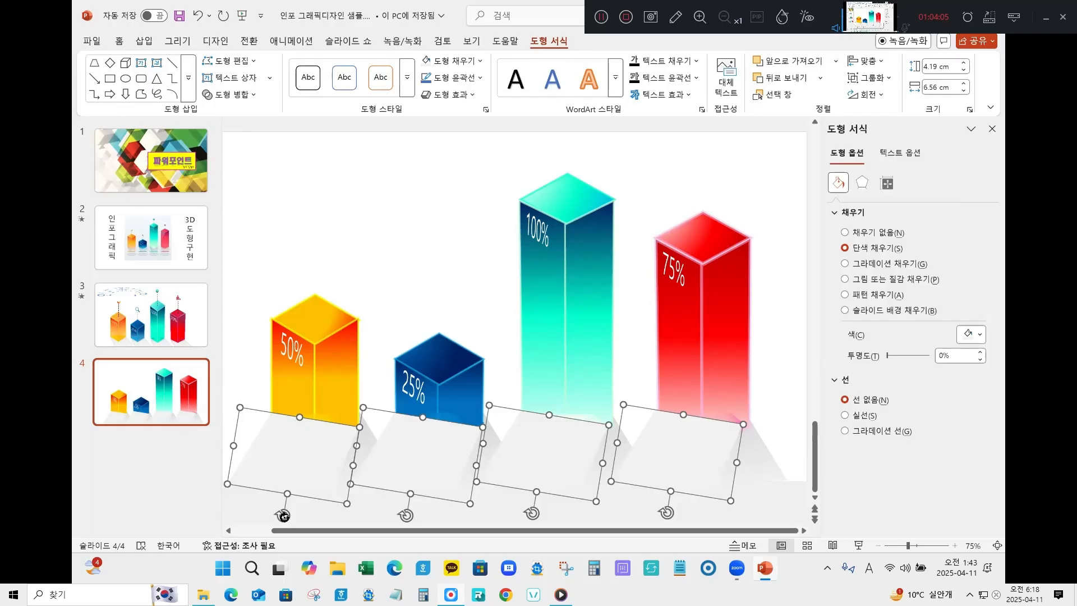
{"action": "left_click_drag", "start_coordinate": [284, 515], "coordinate": [296, 515]}
{"action": "left_click_drag", "start_coordinate": [288, 458], "coordinate": [298, 466]}
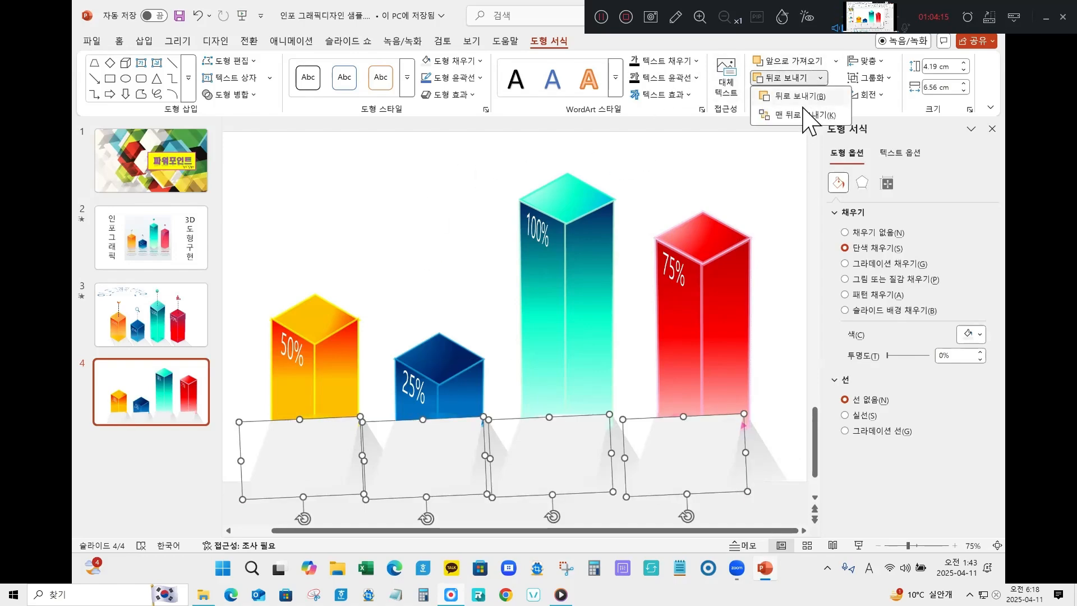
Step: Send the four mirrored shadows to the back and open slide 3 to compare with the sample
{"action": "left_click", "coordinate": [785, 78]}
{"action": "left_click", "coordinate": [402, 265]}
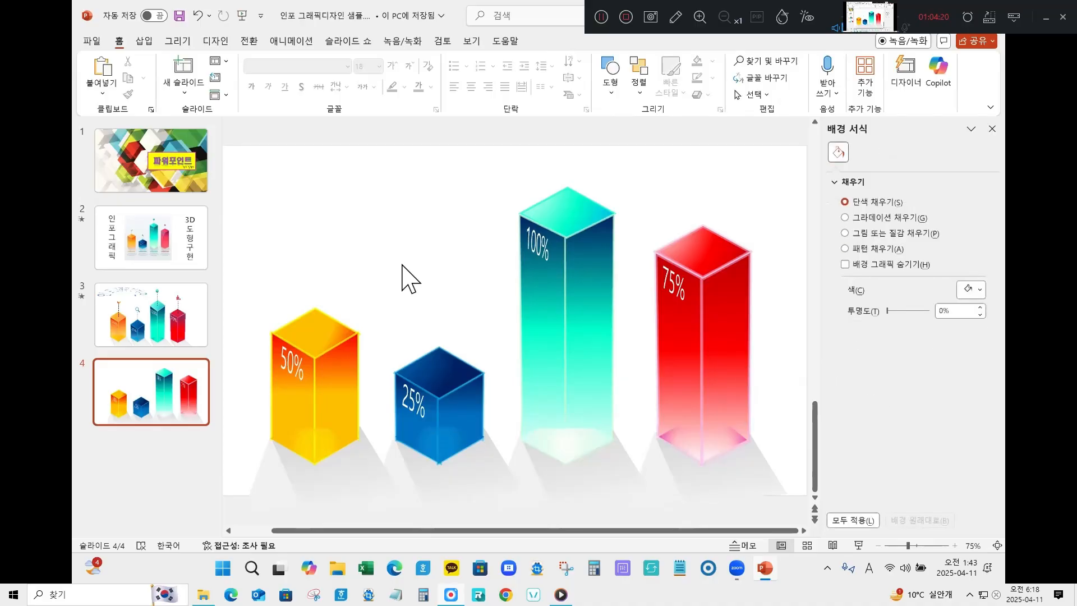
{"action": "left_click", "coordinate": [152, 339]}
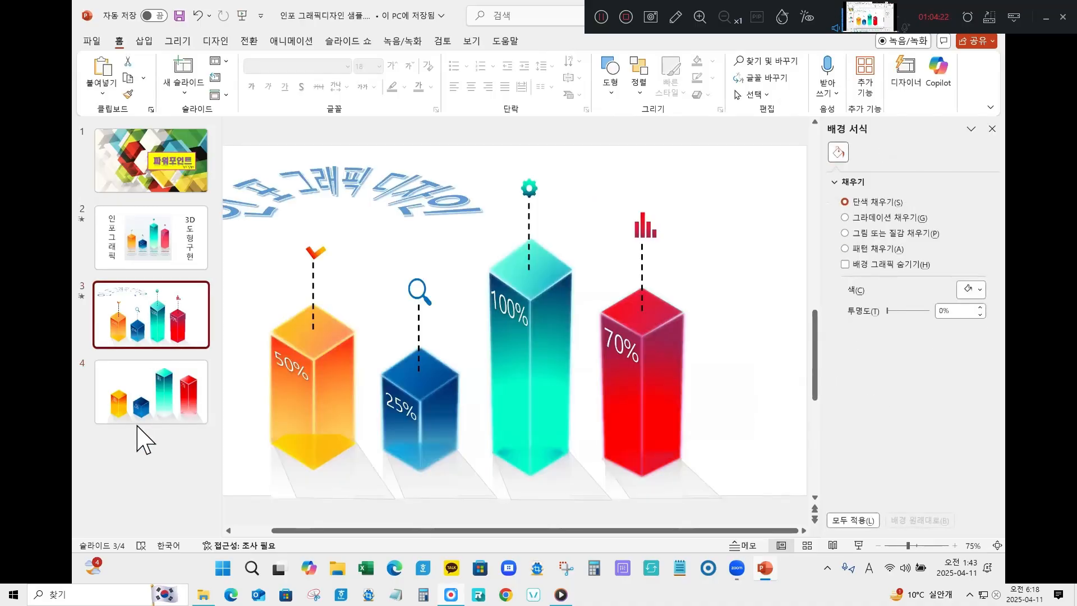
Step: On slide 4, set both gradient stops of the four gradient-filled floor shadows to 50% transparency
{"action": "left_click", "coordinate": [147, 397]}
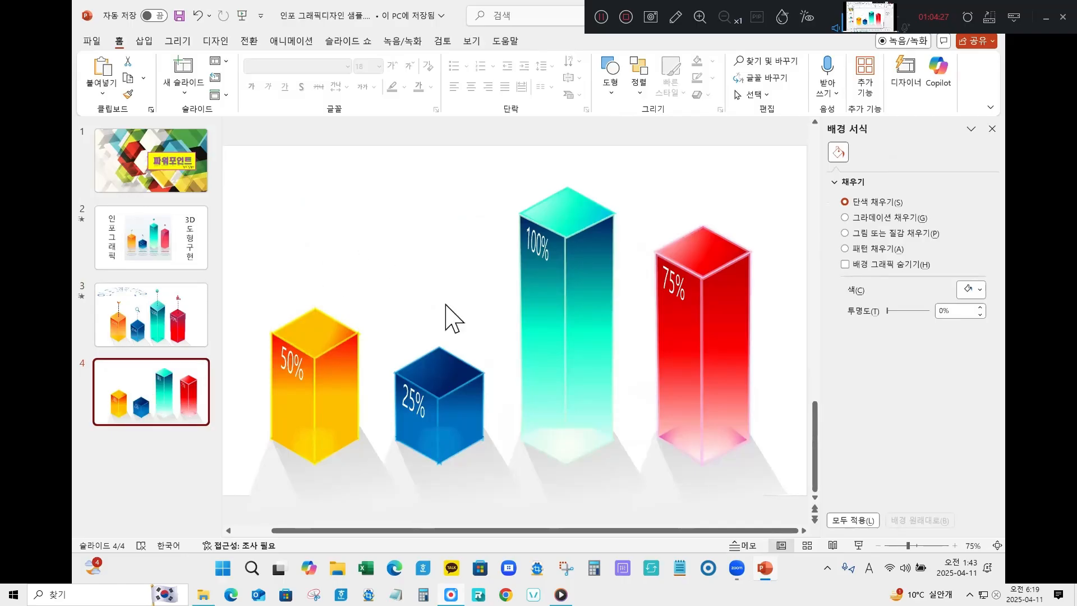
{"action": "left_click", "coordinate": [363, 477]}
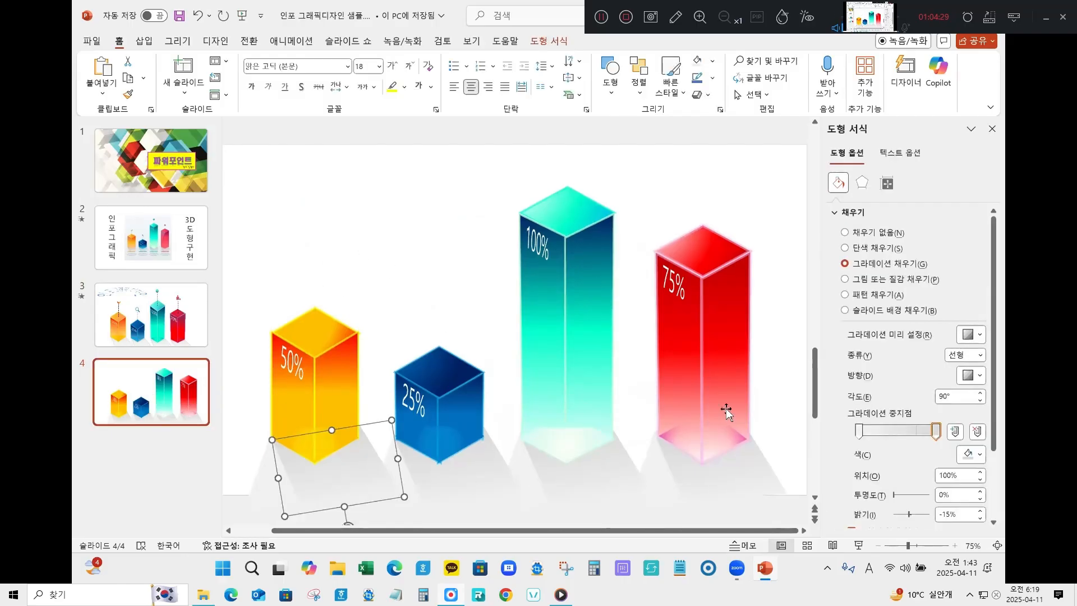
{"action": "left_click", "coordinate": [463, 476], "text": "shift"}
{"action": "left_click", "coordinate": [598, 481], "text": "shift"}
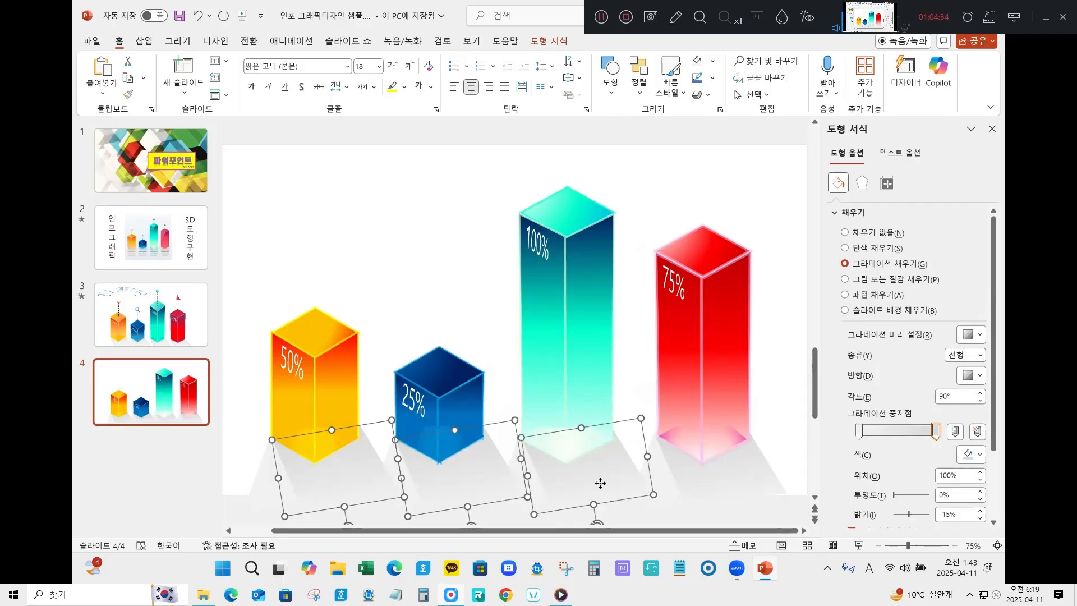
{"action": "left_click", "coordinate": [739, 482], "text": "shift"}
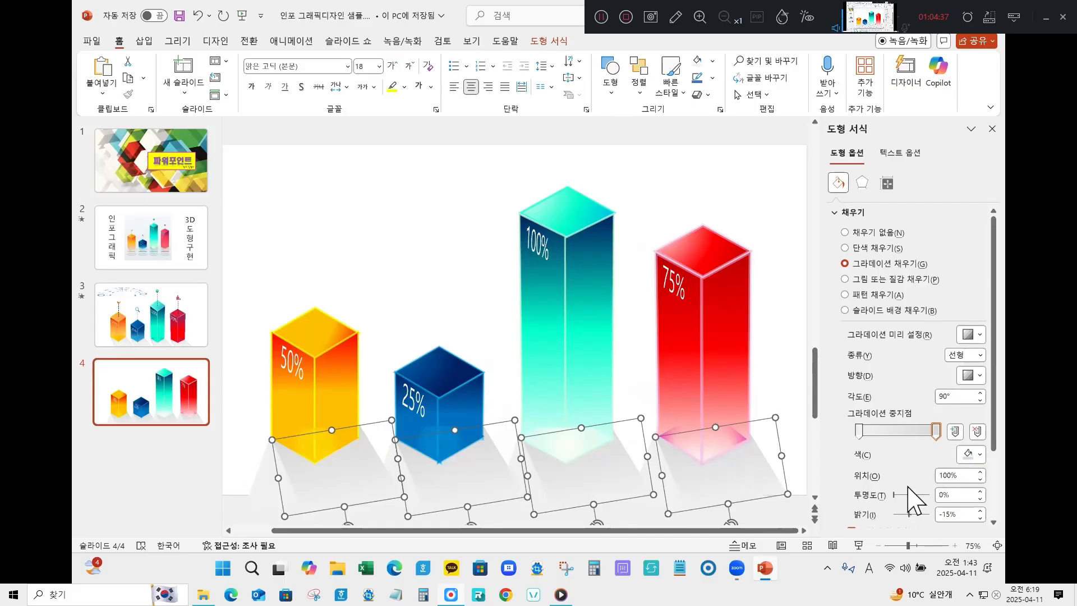
{"action": "left_click_drag", "start_coordinate": [961, 495], "coordinate": [904, 476]}
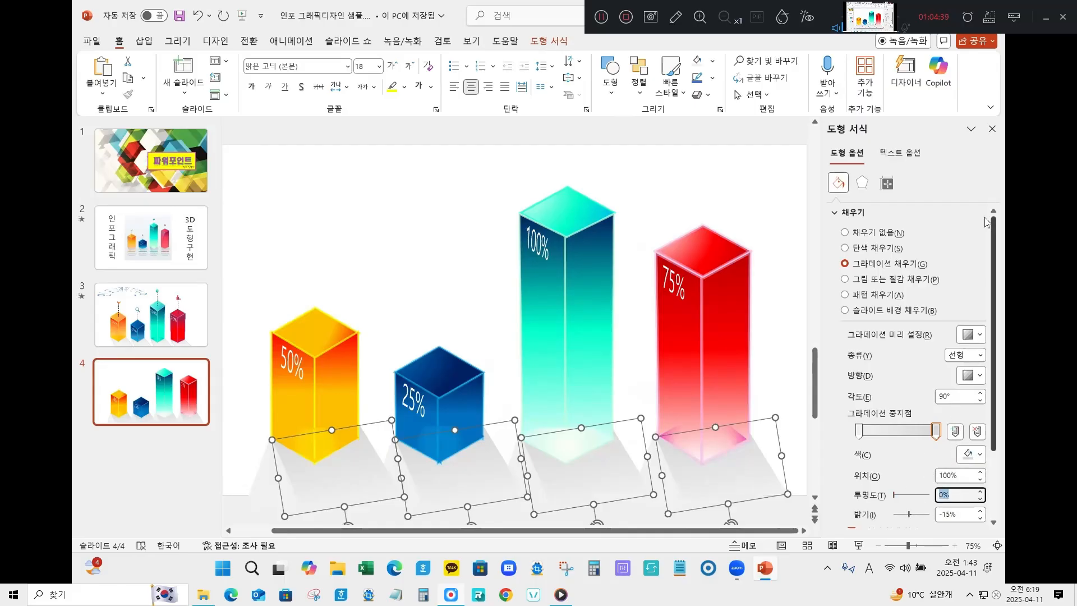
{"action": "type", "text": "50"}
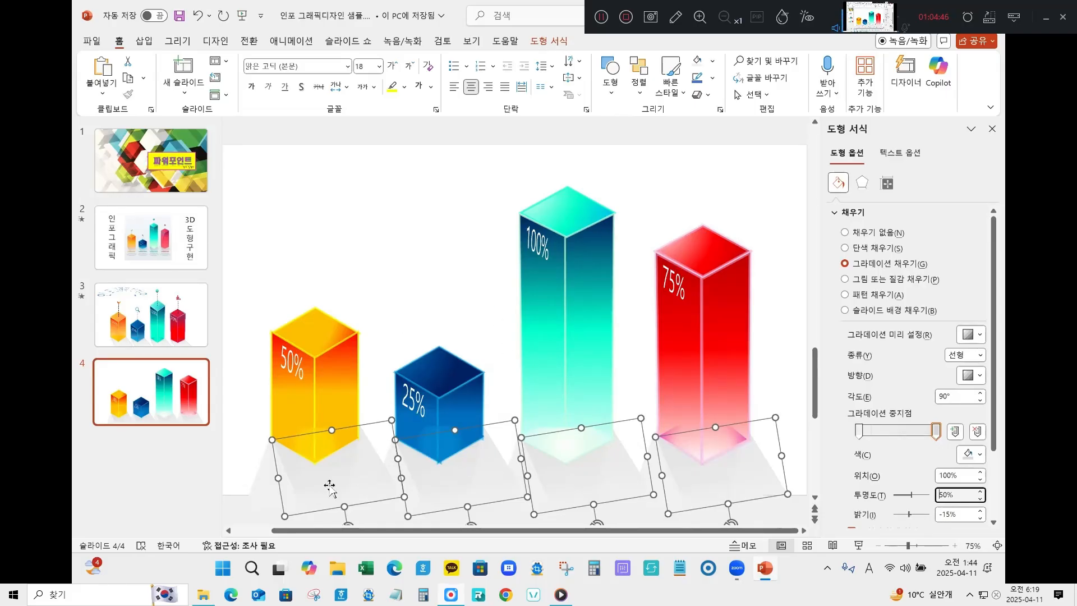
{"action": "left_click", "coordinate": [858, 431]}
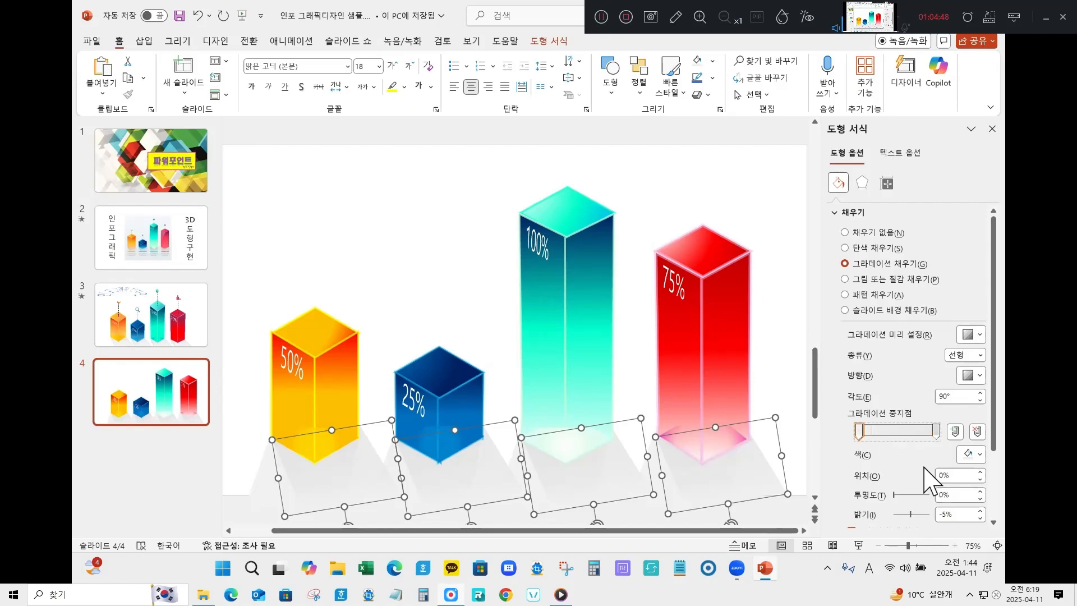
{"action": "double_click", "coordinate": [967, 494]}
{"action": "type", "text": "50"}
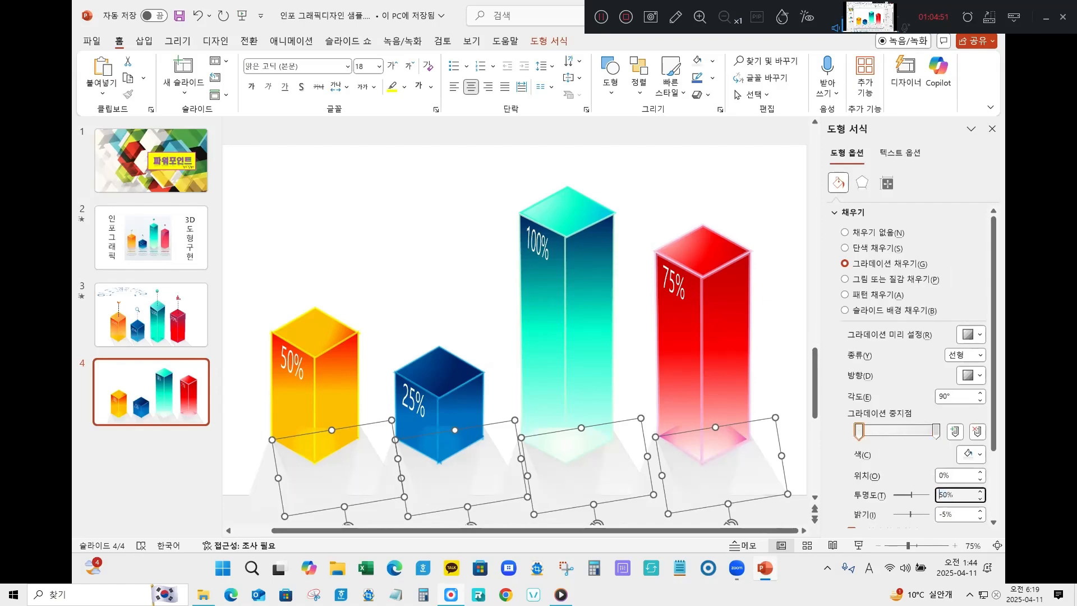
{"action": "left_click", "coordinate": [269, 487]}
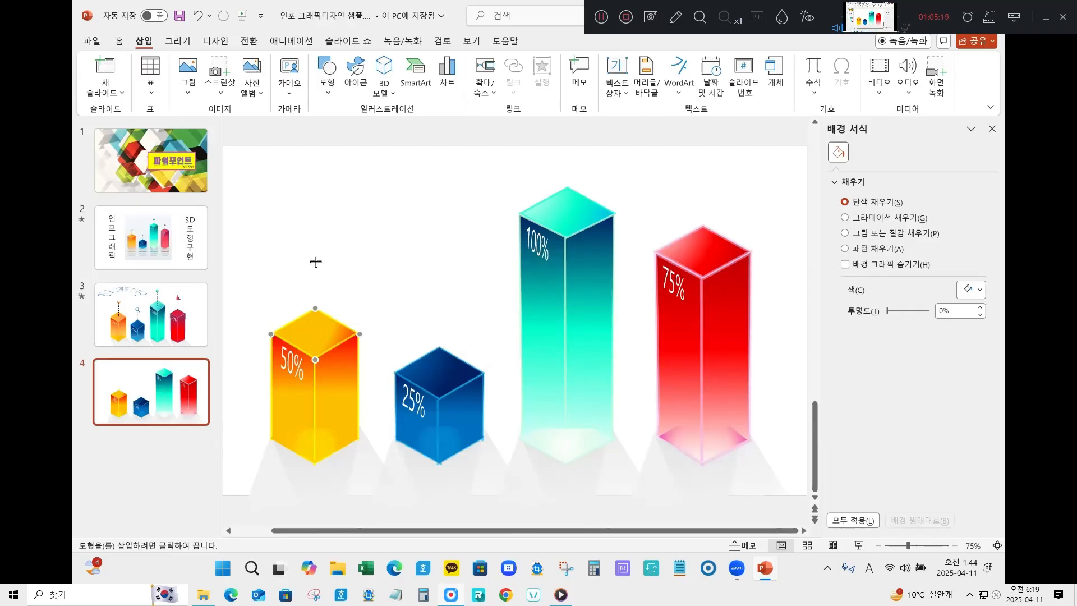
Step: Draw a vertical line about 3.85 cm long down to the centre of the orange bar's top face, formatted black, 1.5 pt and dashed
{"action": "left_click_drag", "start_coordinate": [316, 262], "coordinate": [316, 333]}
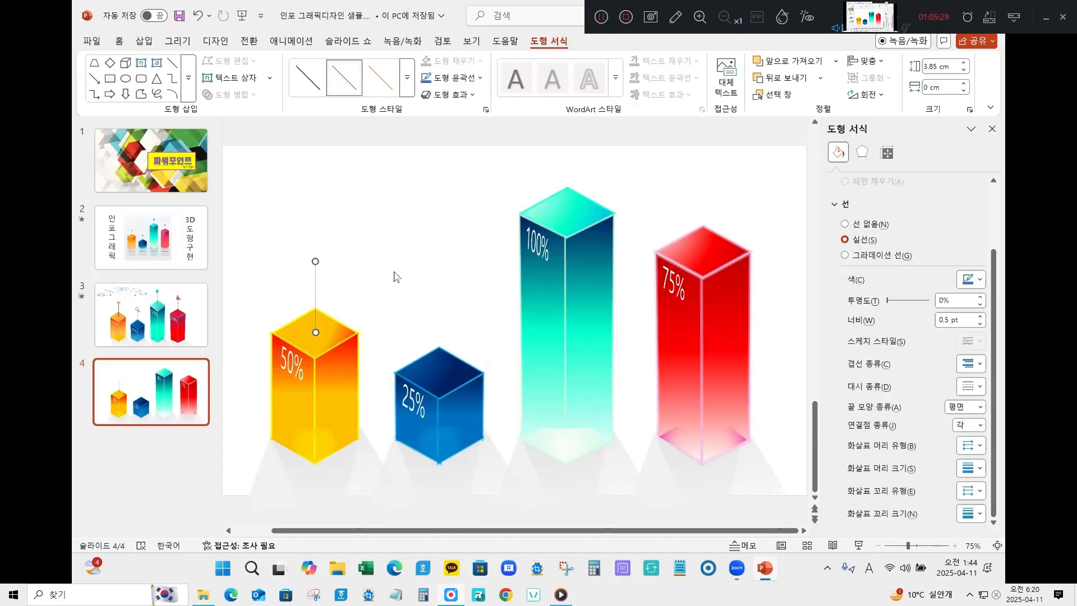
{"action": "left_click", "coordinate": [451, 78]}
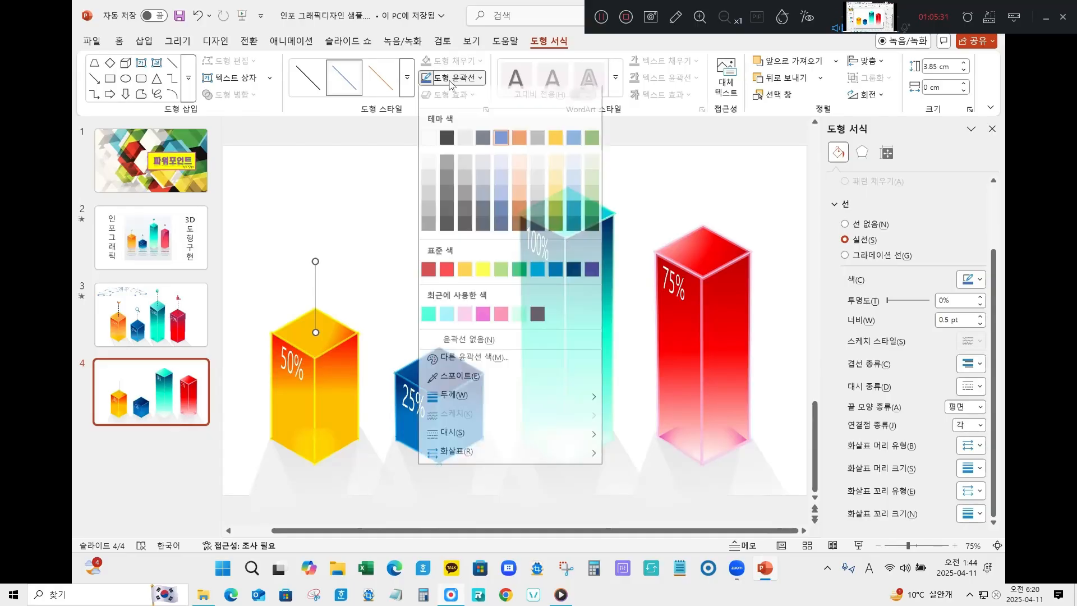
{"action": "left_click", "coordinate": [448, 144]}
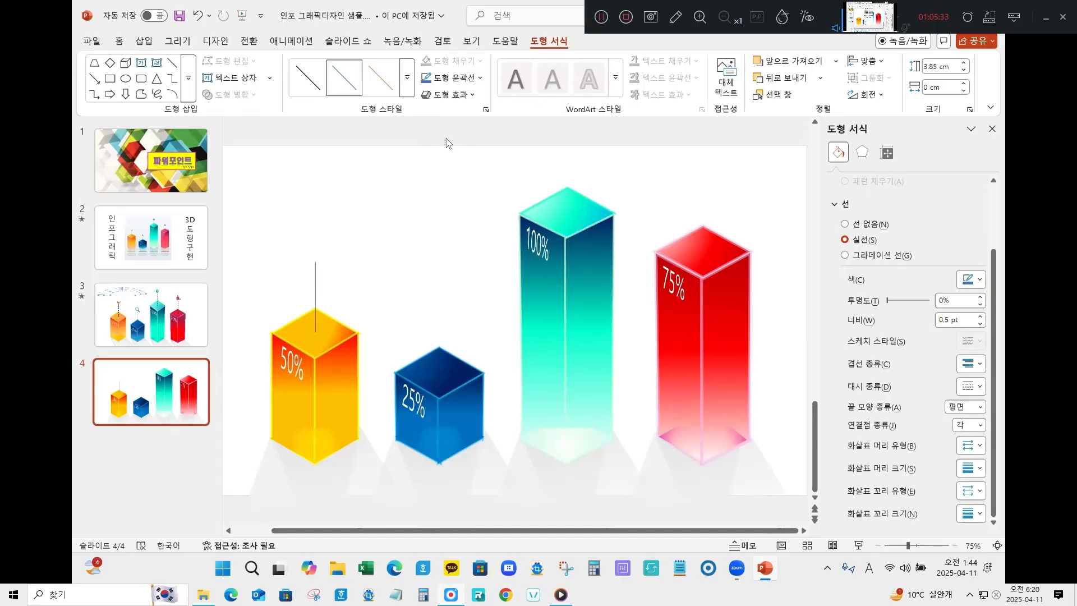
{"action": "left_click", "coordinate": [449, 80]}
{"action": "mouse_move", "coordinate": [493, 400]}
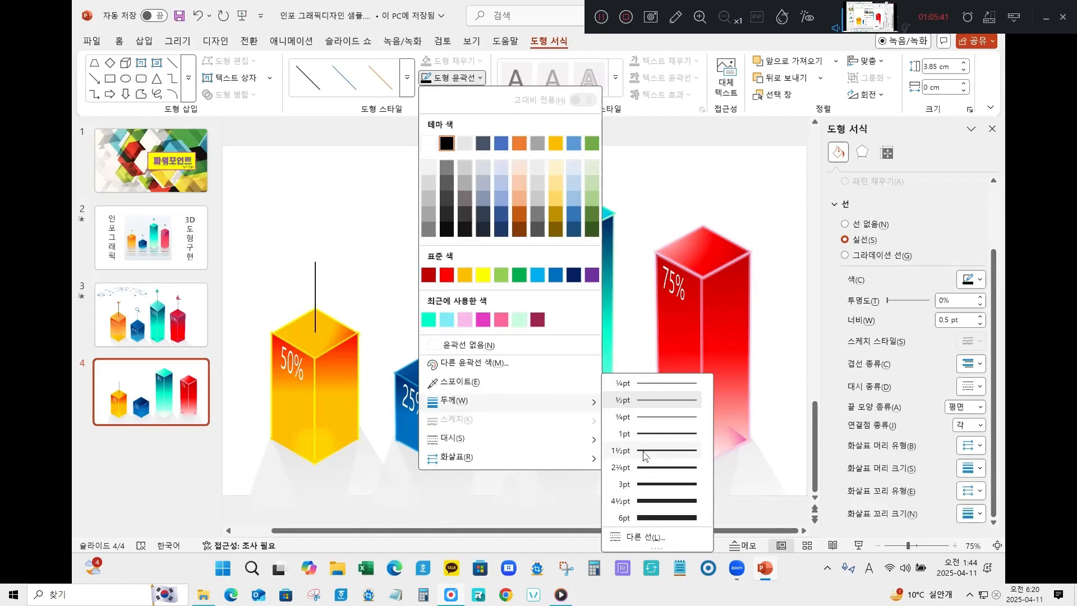
{"action": "left_click", "coordinate": [643, 451]}
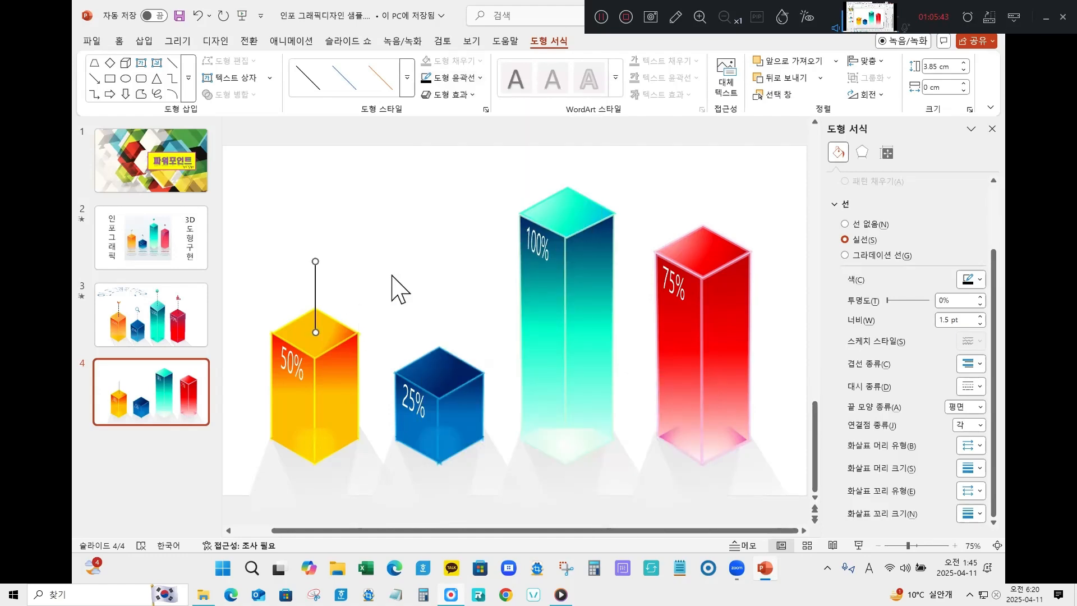
{"action": "left_click", "coordinate": [453, 78]}
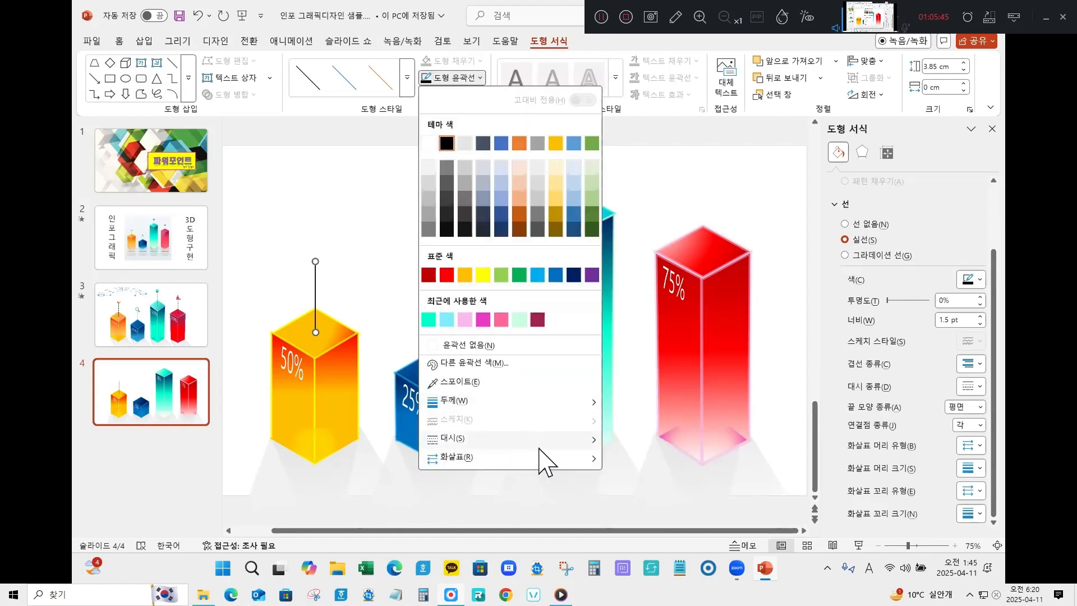
{"action": "mouse_move", "coordinate": [559, 449]}
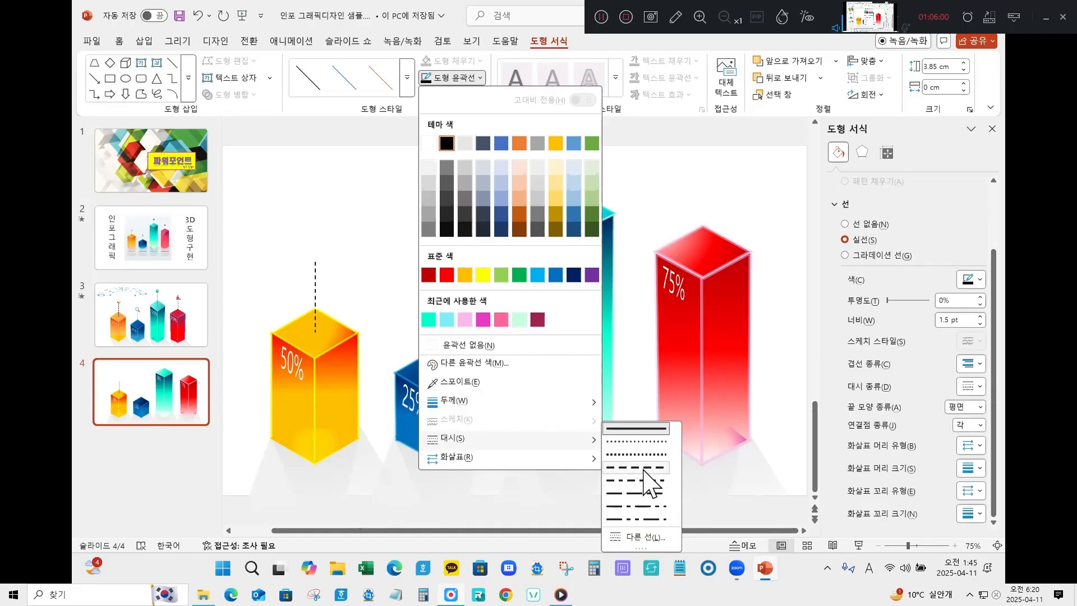
{"action": "left_click", "coordinate": [645, 468]}
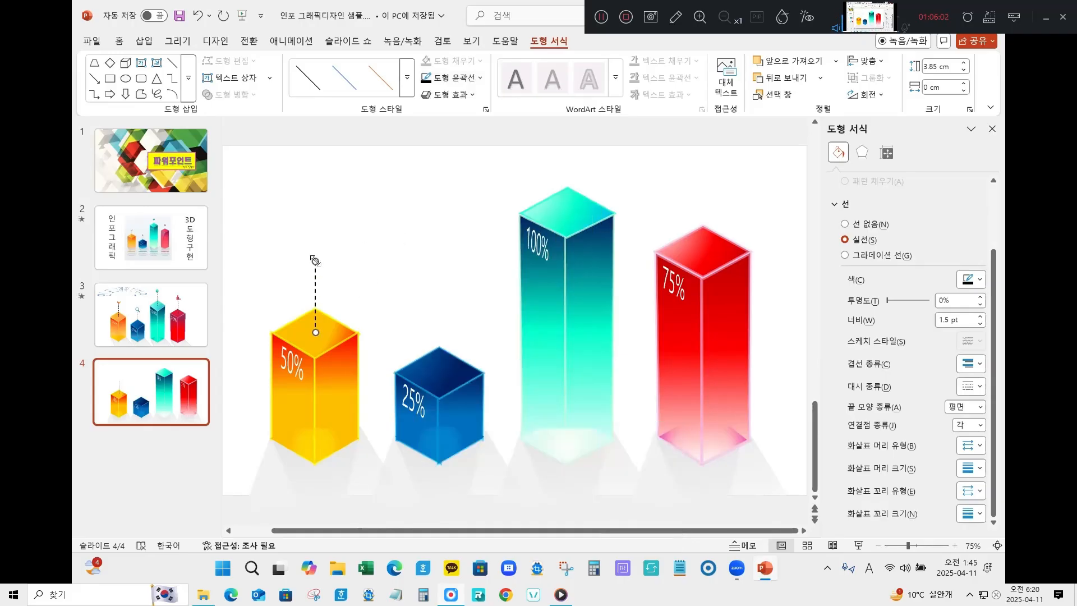
Step: Shorten the dashed line to about 2.35 cm and copy it onto the top faces of the other three bars
{"action": "left_click_drag", "start_coordinate": [316, 262], "coordinate": [315, 289]}
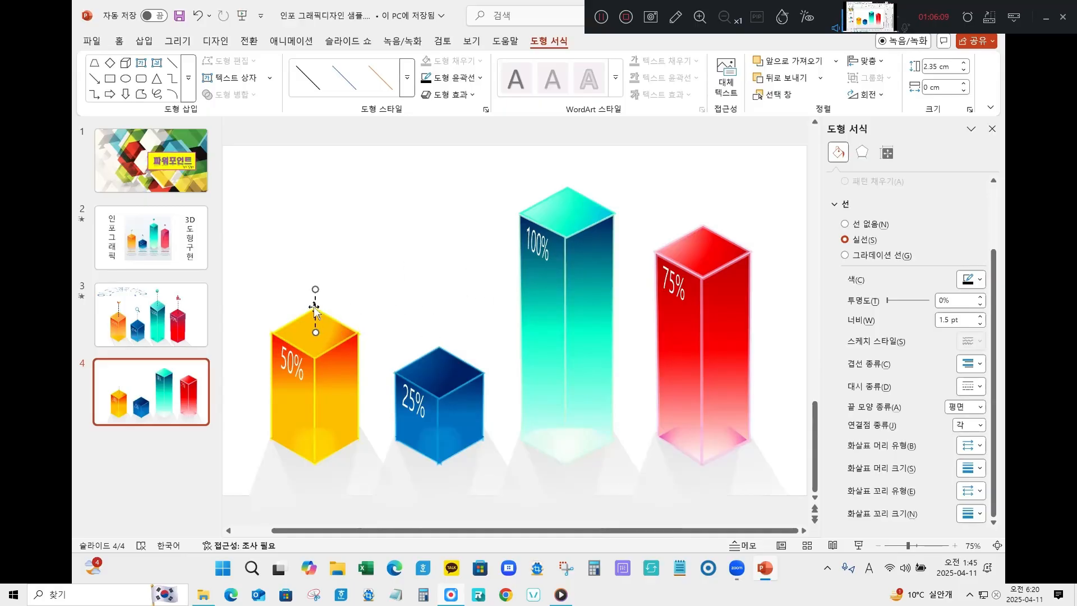
{"action": "left_click_drag", "start_coordinate": [314, 307], "coordinate": [703, 226]}
{"action": "left_click", "coordinate": [434, 246]}
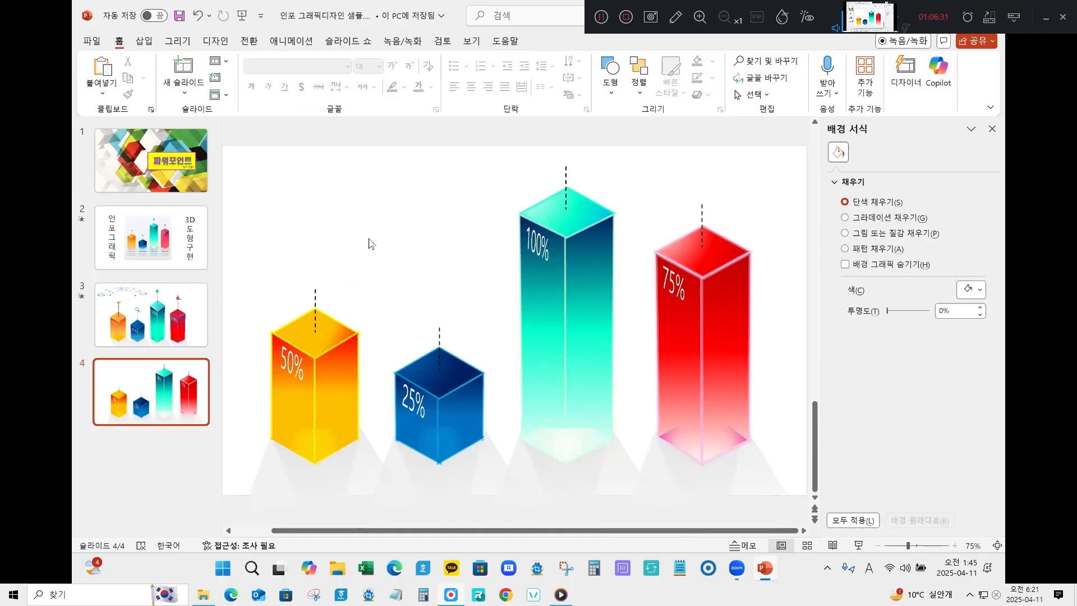
Step: Draw an L-shape about 1.27 cm wide and 0.85 cm high above the orange bar, thin its arms and rotate it into a check mark
{"action": "left_click", "coordinate": [144, 41]}
{"action": "left_click", "coordinate": [327, 76]}
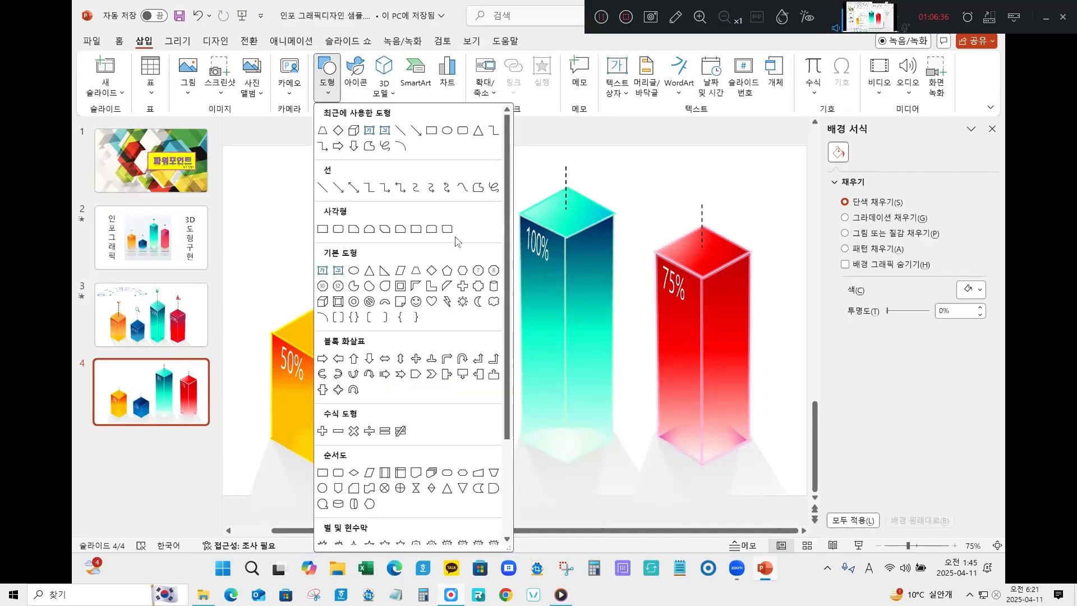
{"action": "left_click", "coordinate": [431, 288]}
{"action": "mouse_move", "coordinate": [306, 258]}
{"action": "left_mouse_down"}
{"action": "mouse_move", "coordinate": [323, 282]}
{"action": "mouse_move", "coordinate": [330, 272]}
{"action": "mouse_move", "coordinate": [309, 257]}
{"action": "left_mouse_up"}
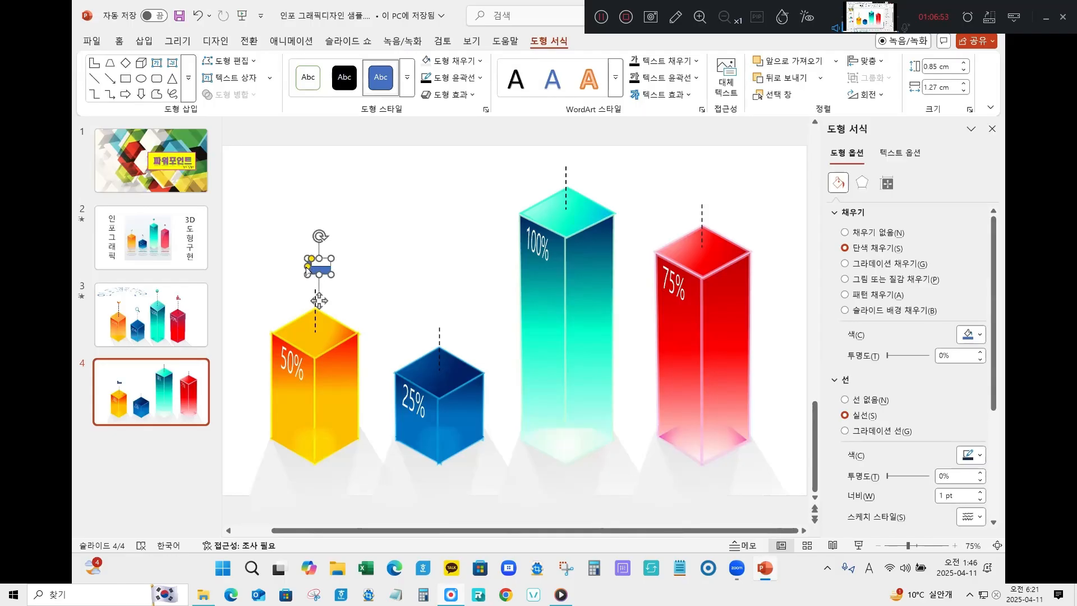
{"action": "left_click_drag", "start_coordinate": [308, 268], "coordinate": [308, 272]}
{"action": "left_click_drag", "start_coordinate": [320, 237], "coordinate": [300, 243]}
{"action": "left_click", "coordinate": [404, 257]}
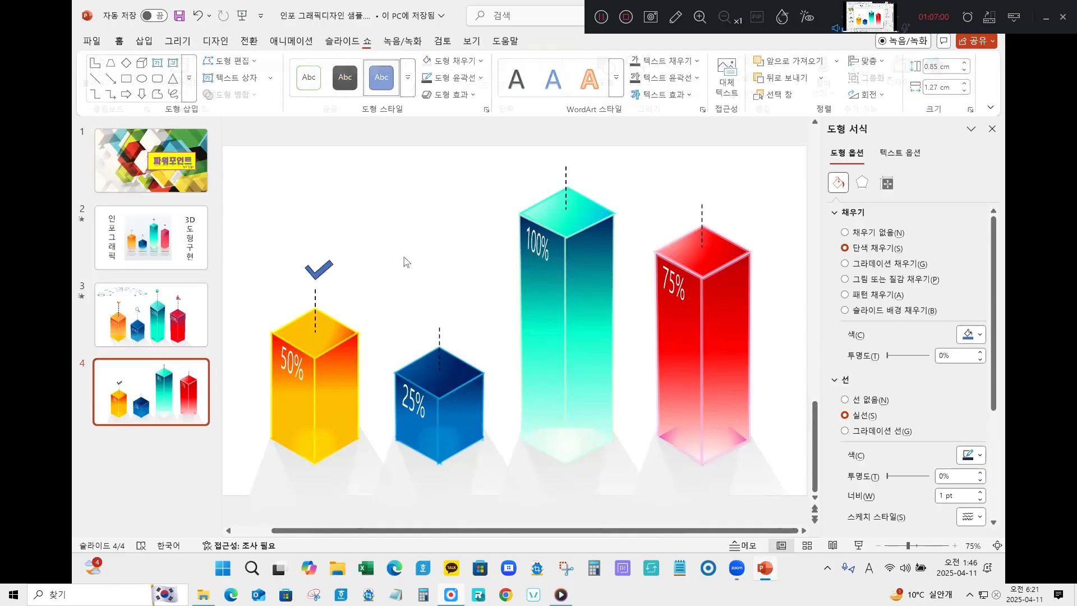
Step: Give the check mark a standard orange fill and a yellow outline, and move it down close to the dashed line
{"action": "left_click", "coordinate": [324, 270]}
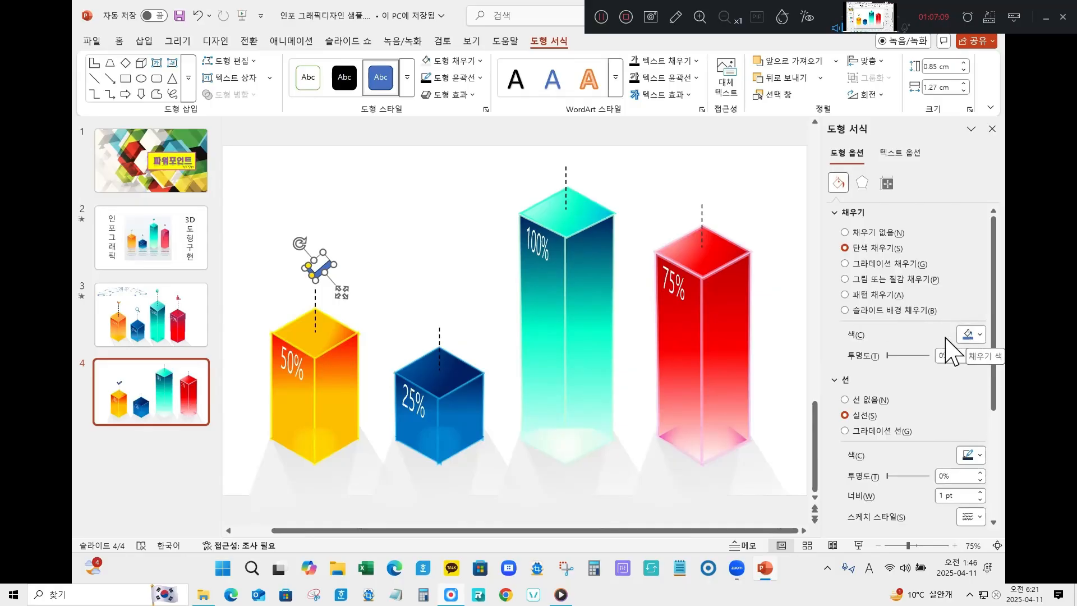
{"action": "left_click", "coordinate": [970, 336]}
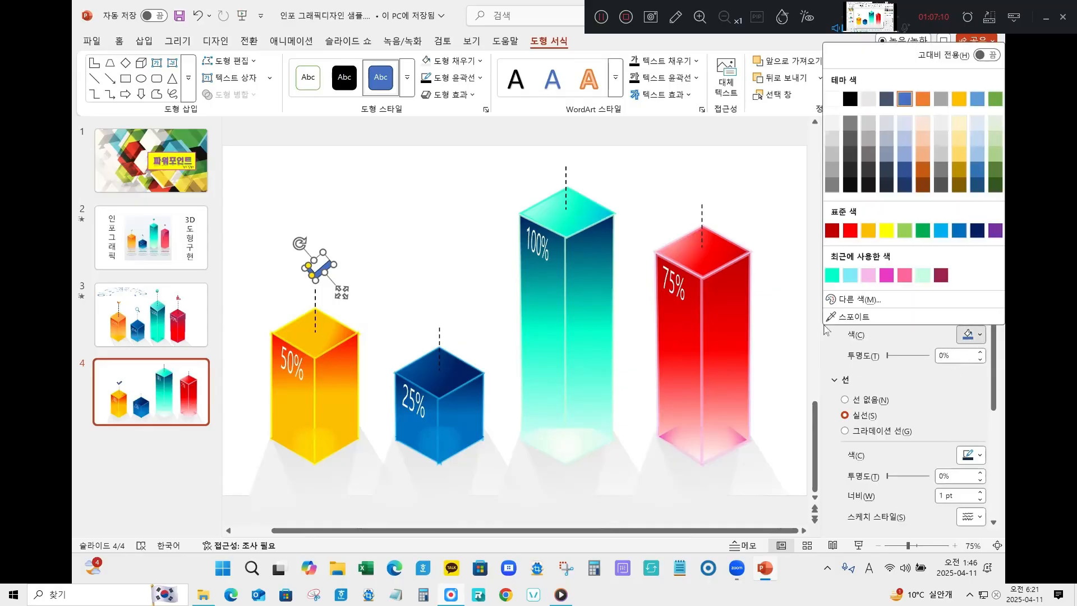
{"action": "left_click", "coordinate": [869, 230]}
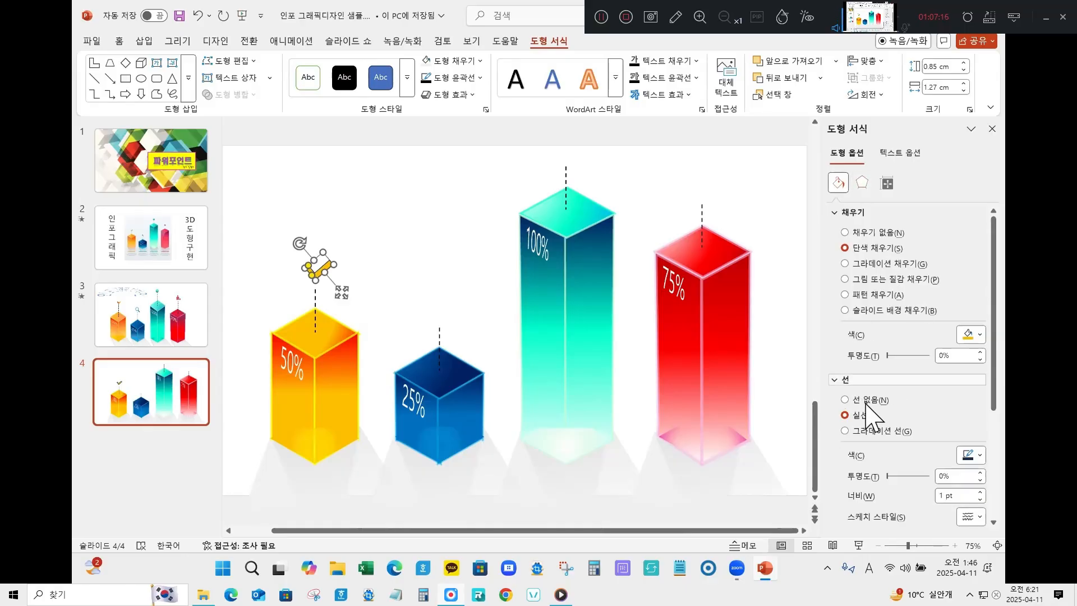
{"action": "left_click", "coordinate": [980, 455]}
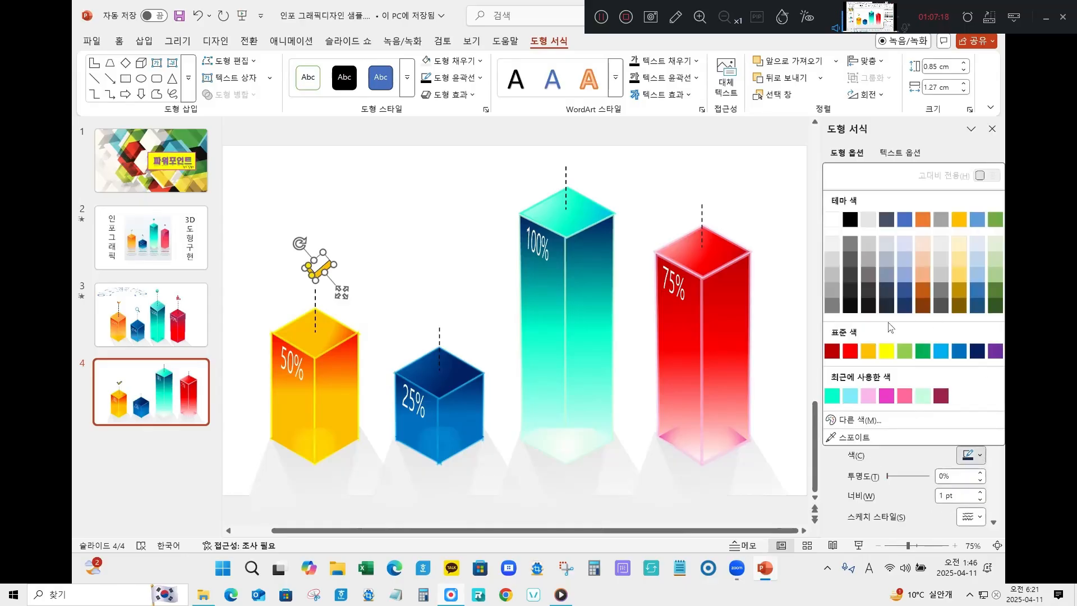
{"action": "left_click", "coordinate": [887, 351]}
{"action": "left_click", "coordinate": [339, 292]}
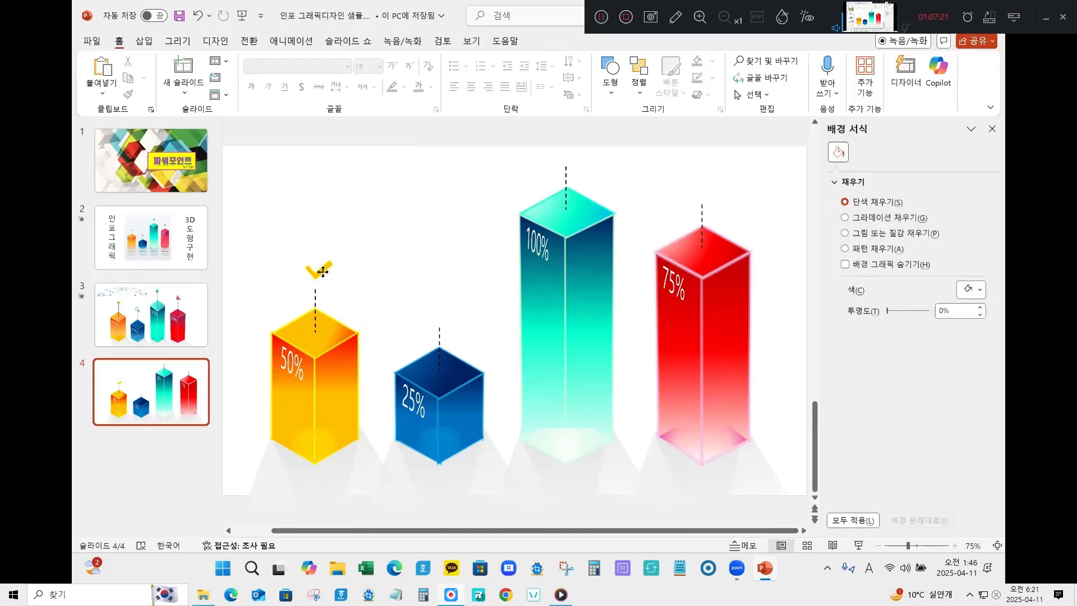
{"action": "left_click_drag", "start_coordinate": [323, 271], "coordinate": [323, 278]}
{"action": "left_click", "coordinate": [379, 249]}
{"action": "left_click", "coordinate": [144, 43]}
{"action": "left_click", "coordinate": [321, 90]}
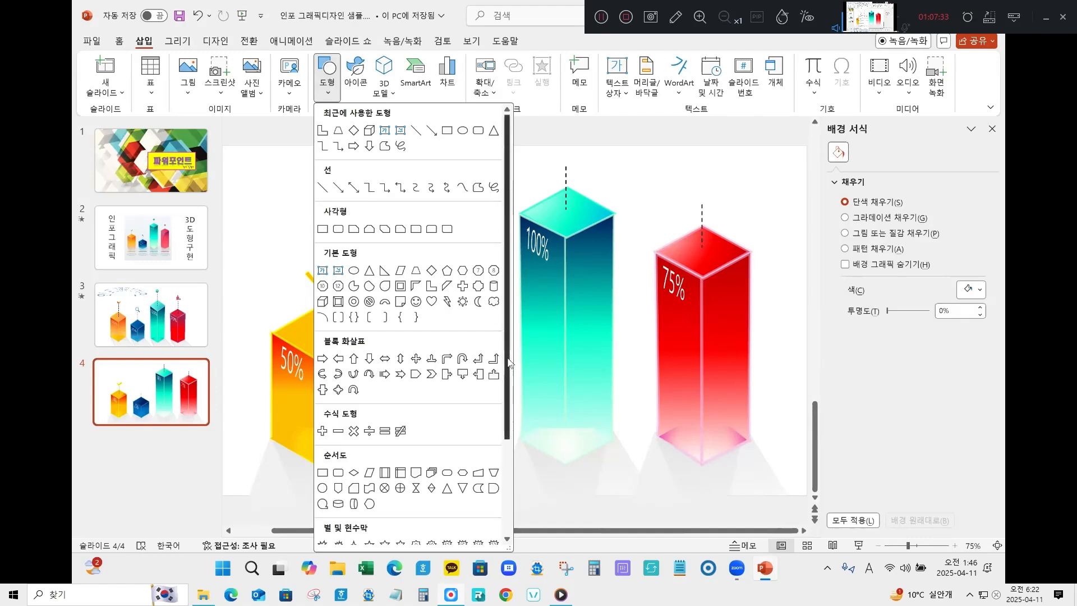
{"action": "scroll", "coordinate": [489, 481], "scroll_direction": "down", "scroll_amount": 3}
{"action": "scroll", "coordinate": [496, 476], "scroll_direction": "up", "scroll_amount": 5}
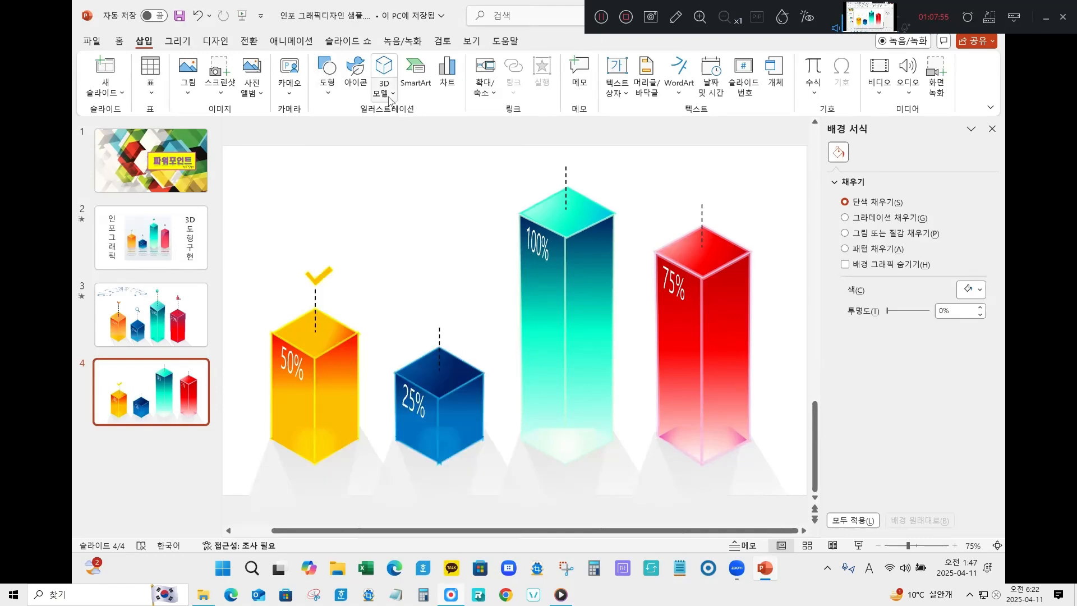
Step: Search the stock icons for "돋보기" and insert the solid magnifying glass without the bug
{"action": "left_click", "coordinate": [358, 90]}
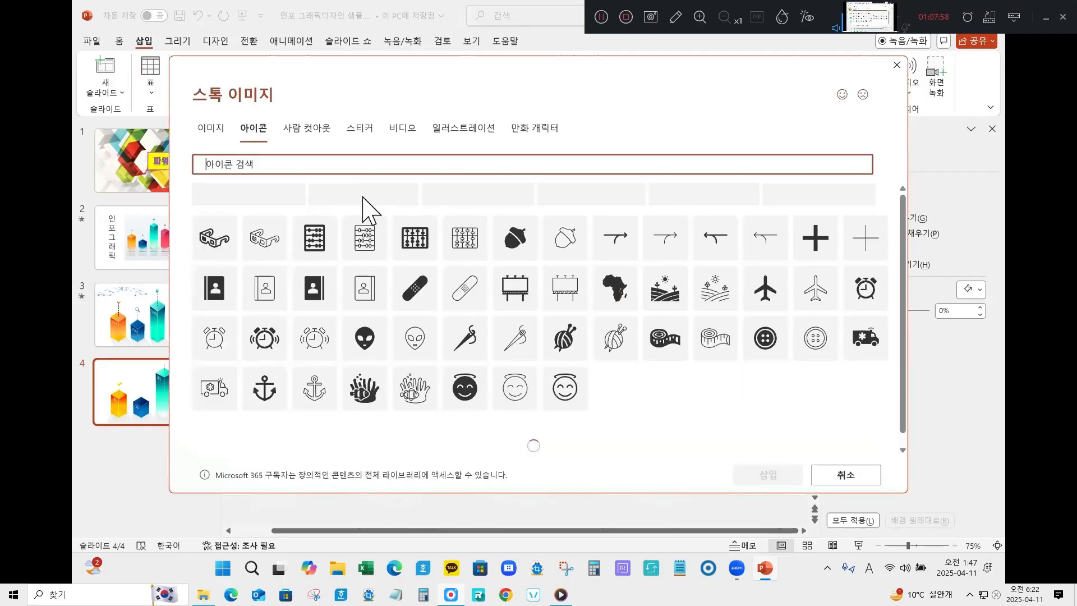
{"action": "scroll", "coordinate": [645, 375], "scroll_direction": "down", "scroll_amount": 4}
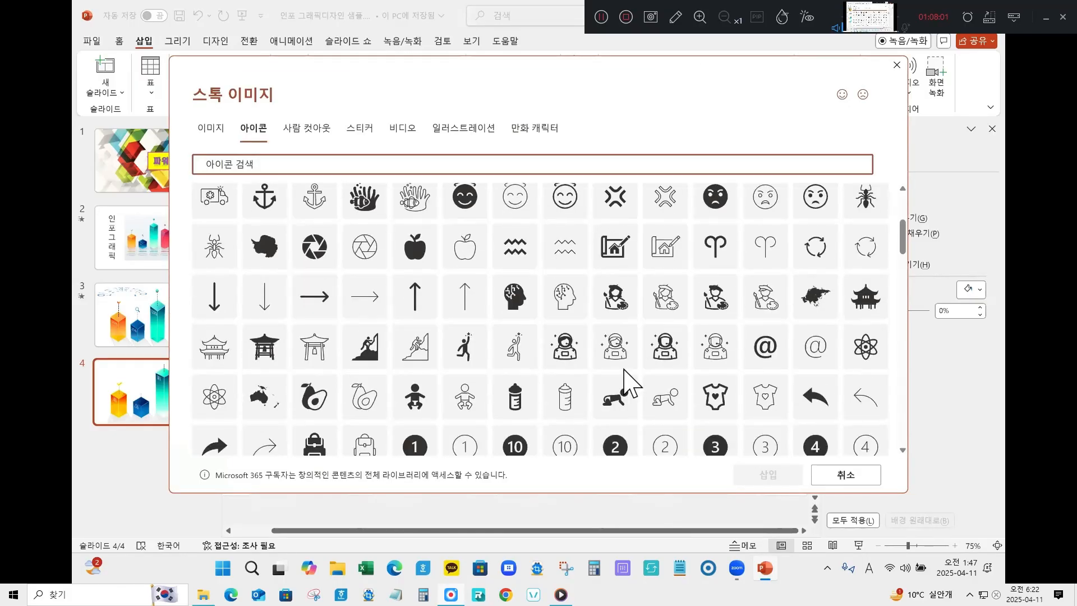
{"action": "scroll", "coordinate": [331, 298], "scroll_direction": "up", "scroll_amount": 1}
{"action": "scroll", "coordinate": [487, 314], "scroll_direction": "down", "scroll_amount": 2}
{"action": "scroll", "coordinate": [486, 309], "scroll_direction": "down", "scroll_amount": 6}
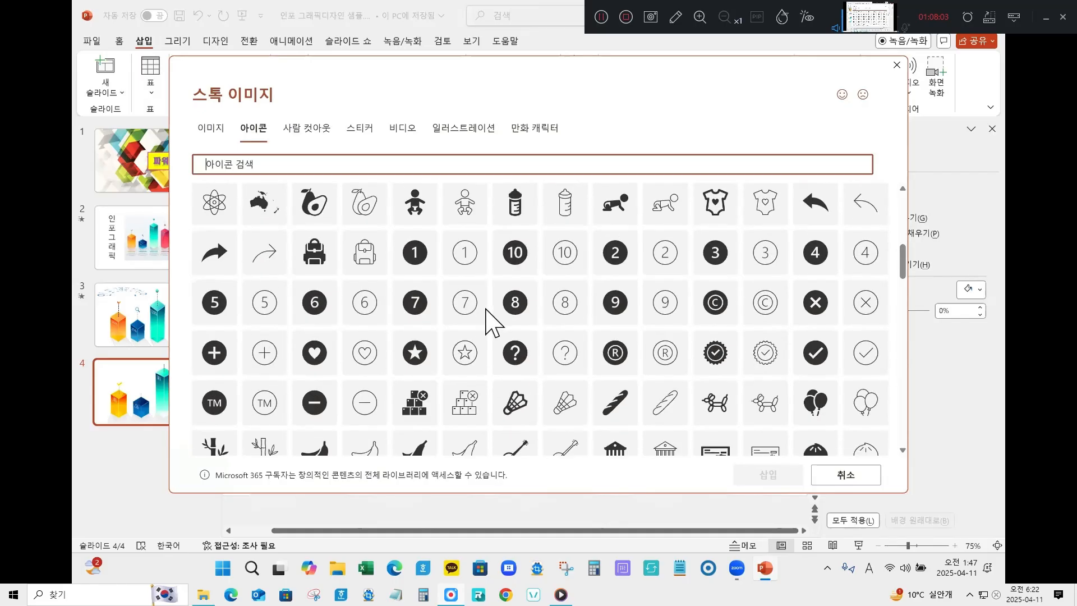
{"action": "scroll", "coordinate": [487, 315], "scroll_direction": "down", "scroll_amount": 2}
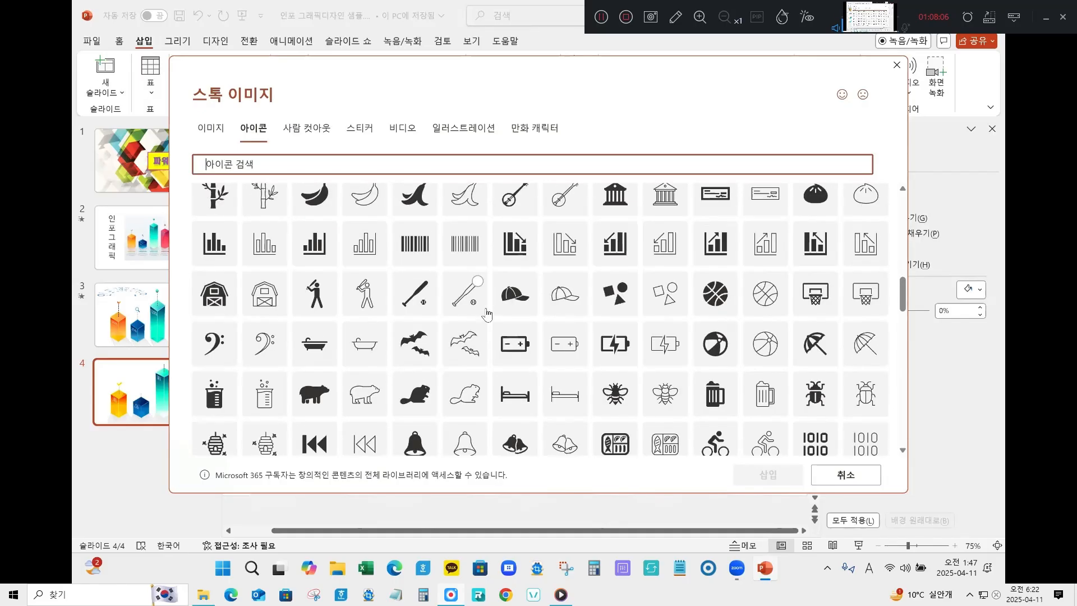
{"action": "scroll", "coordinate": [487, 314], "scroll_direction": "down", "scroll_amount": 4}
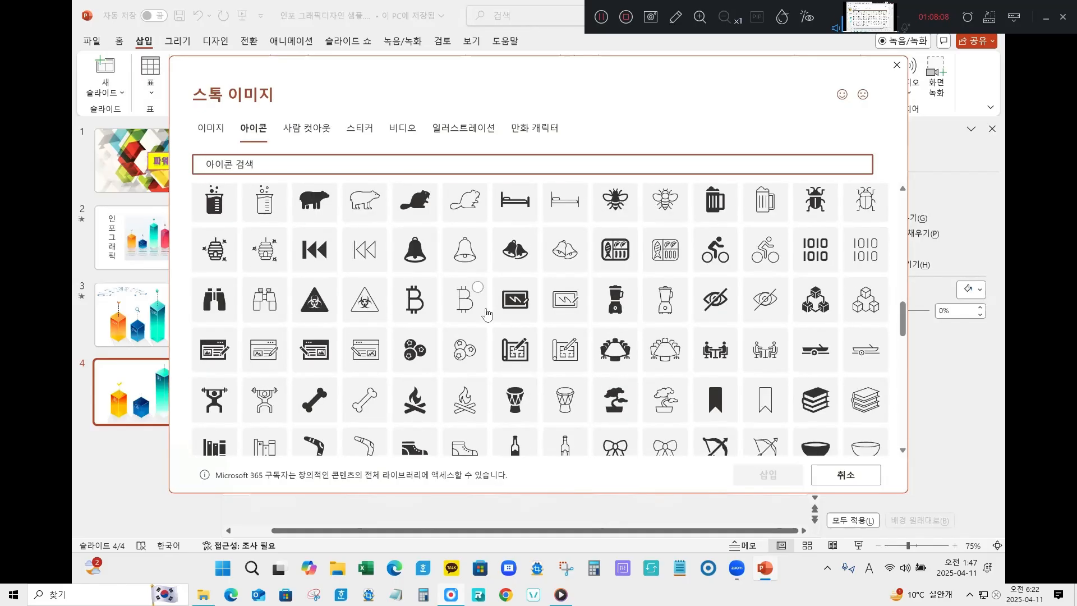
{"action": "type", "text": "됨"}
{"action": "type", "text": "보기"}
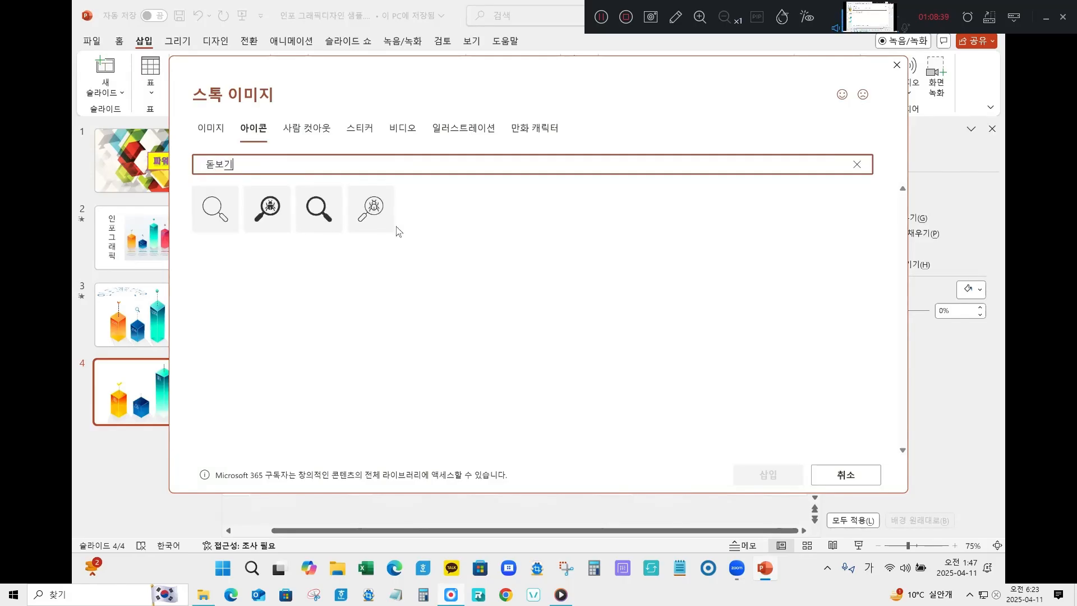
{"action": "left_click", "coordinate": [320, 216]}
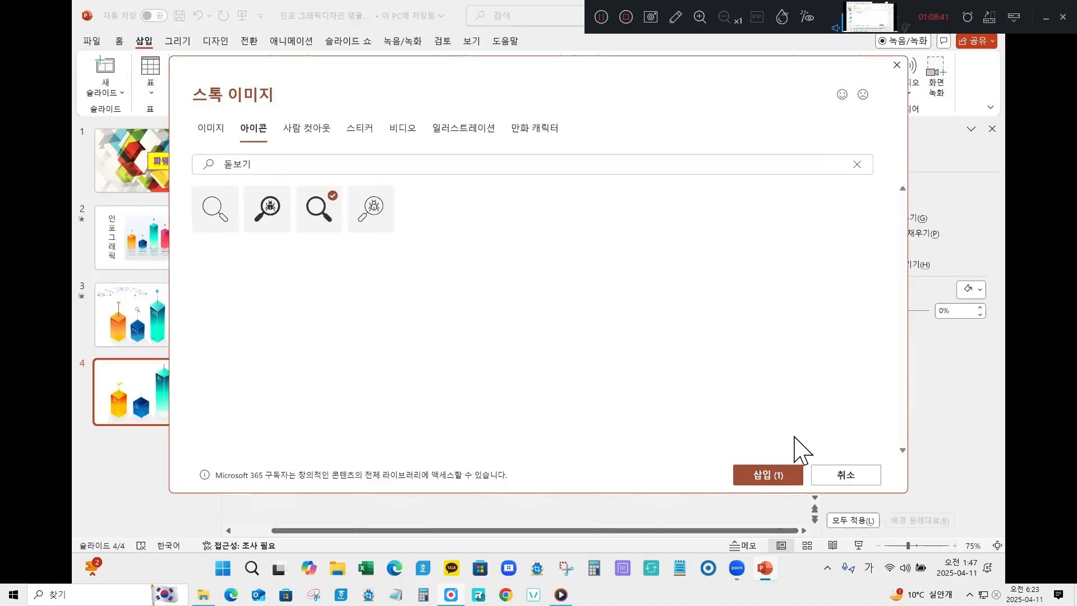
{"action": "left_click", "coordinate": [768, 474]}
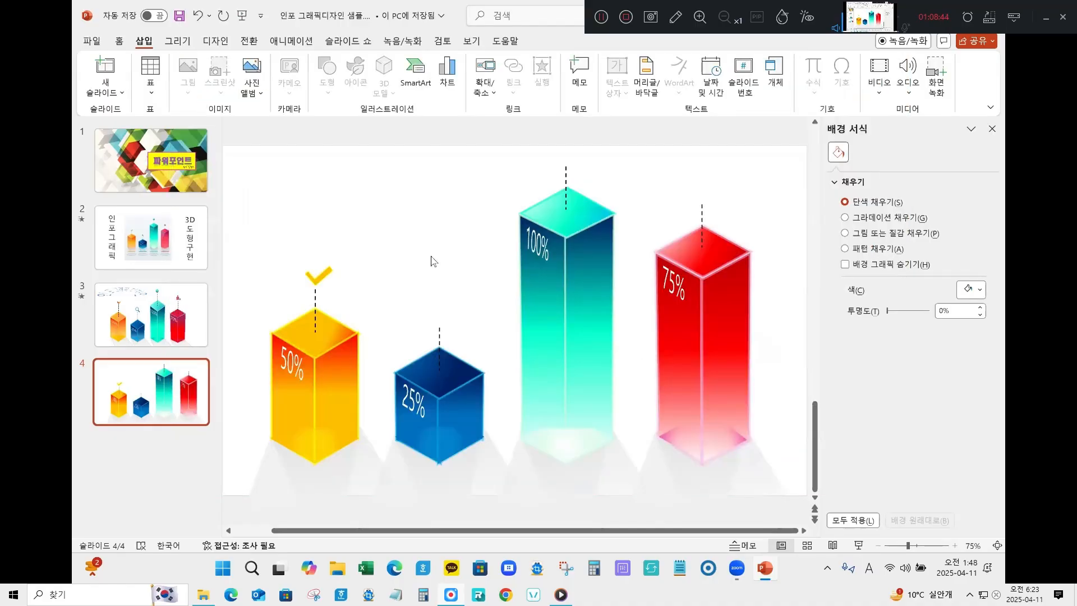
Step: Place the magnifying glass above the blue bar's dashed line and shrink it to about 1.82 cm square
{"action": "left_click", "coordinate": [449, 308]}
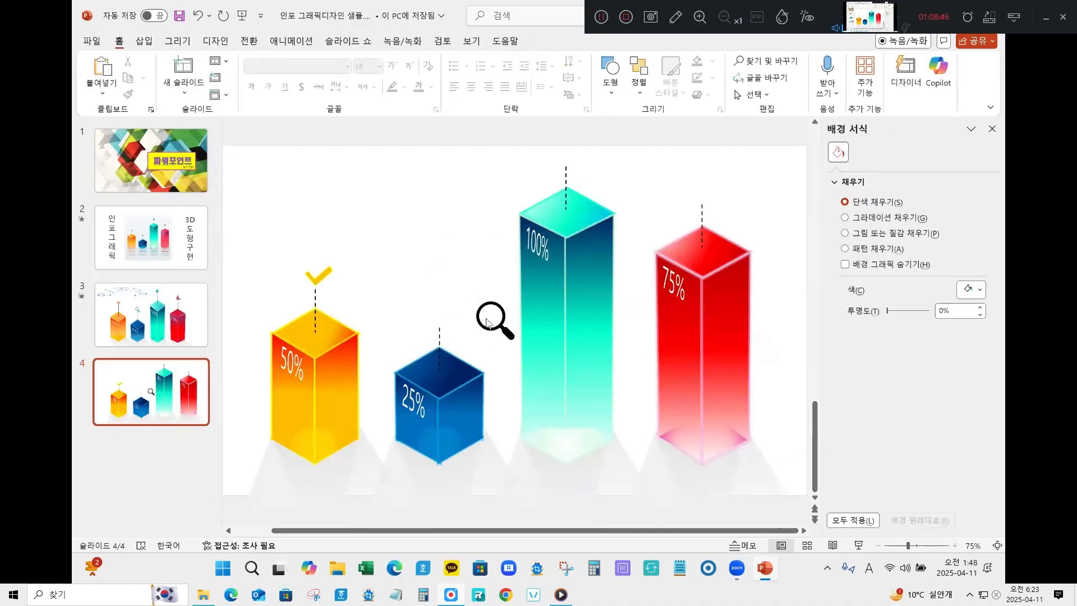
{"action": "left_click_drag", "start_coordinate": [487, 329], "coordinate": [439, 314]}
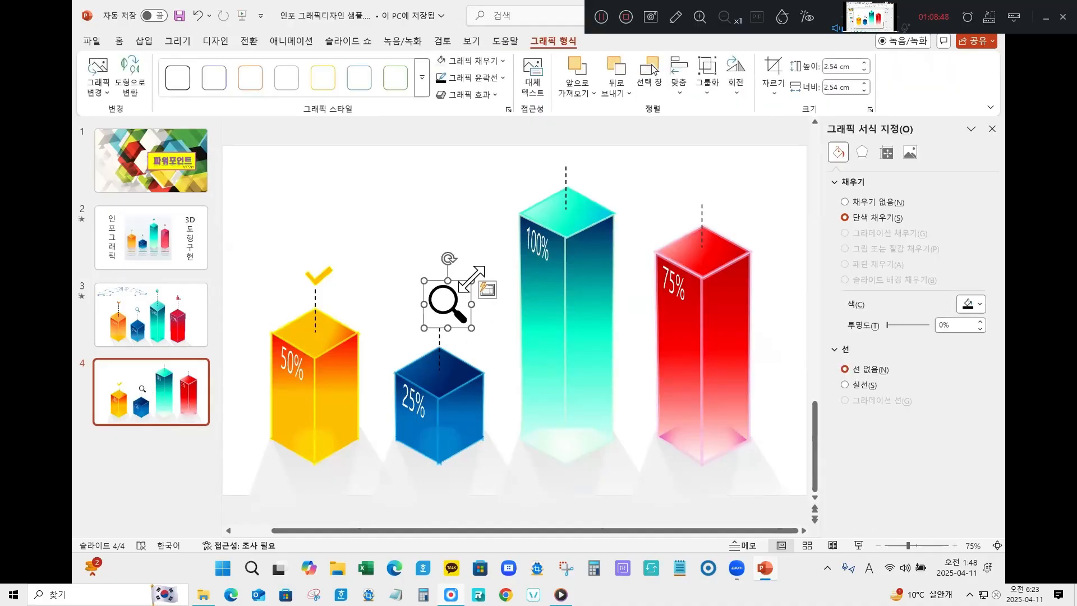
{"action": "left_click_drag", "start_coordinate": [459, 287], "coordinate": [459, 294]}
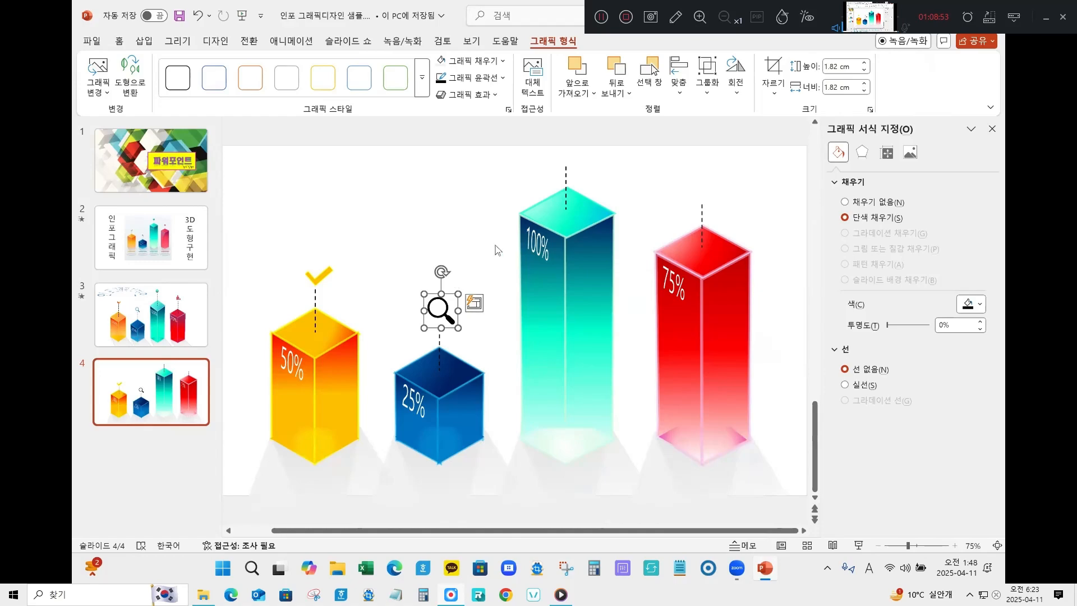
{"action": "left_click", "coordinate": [493, 303]}
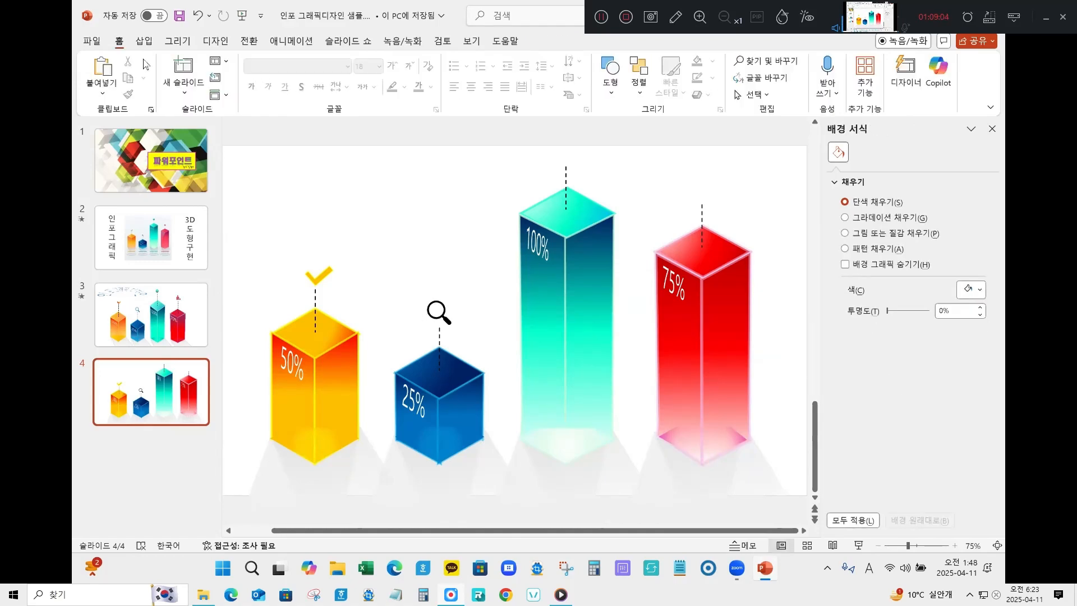
Step: Insert the solid single-gear icon from a stock icon search for "톱니" and place it above the teal bar, about 1.94 cm square
{"action": "left_click", "coordinate": [144, 42]}
{"action": "left_click", "coordinate": [344, 85]}
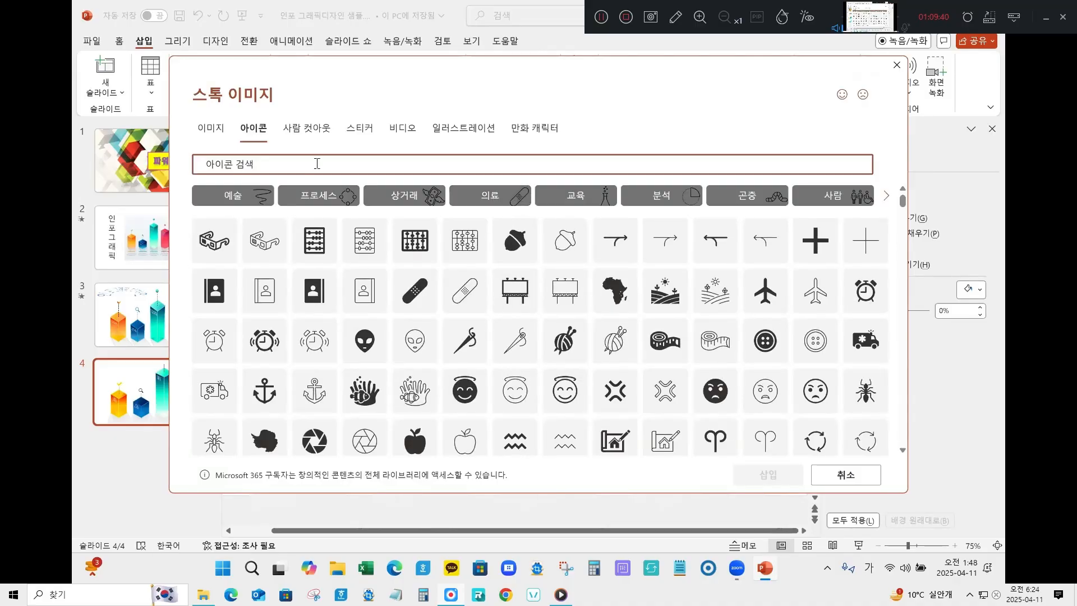
{"action": "type", "text": "톱니"}
{"action": "left_click", "coordinate": [267, 209]}
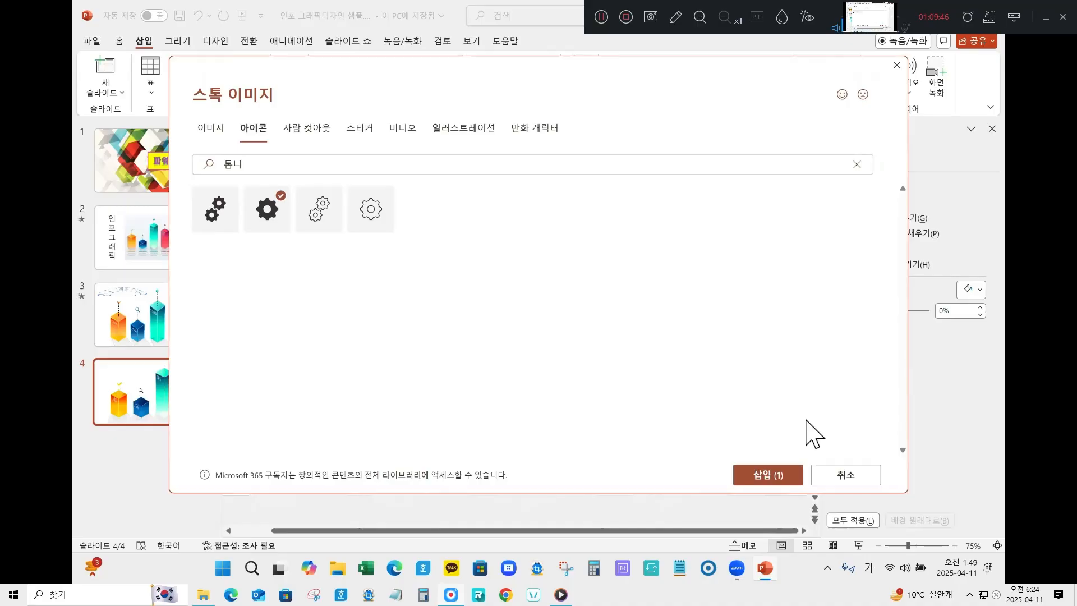
{"action": "left_click", "coordinate": [769, 475]}
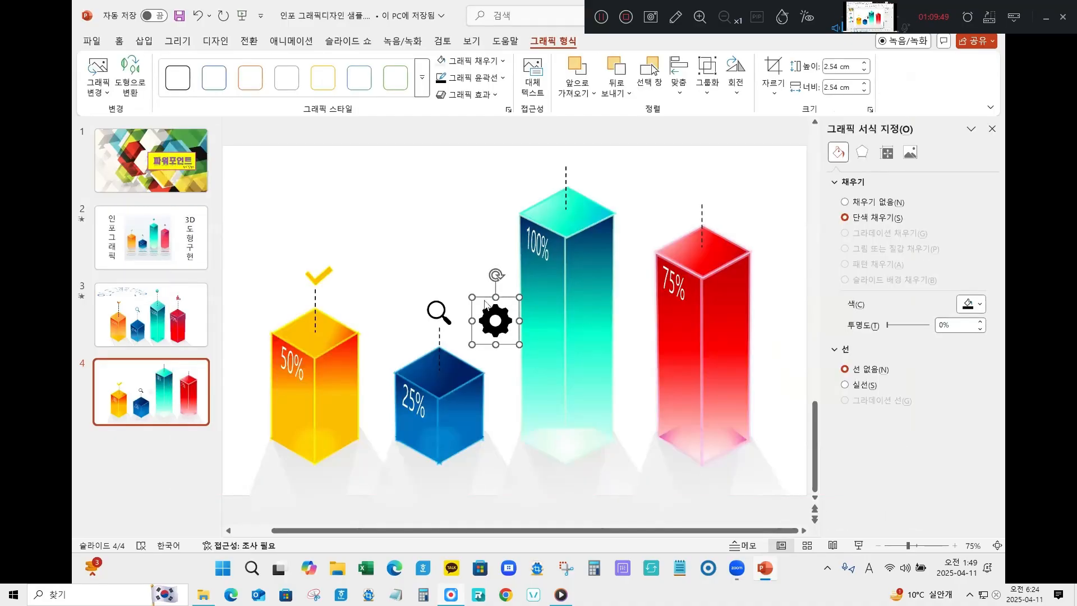
{"action": "left_click_drag", "start_coordinate": [473, 297], "coordinate": [563, 156]}
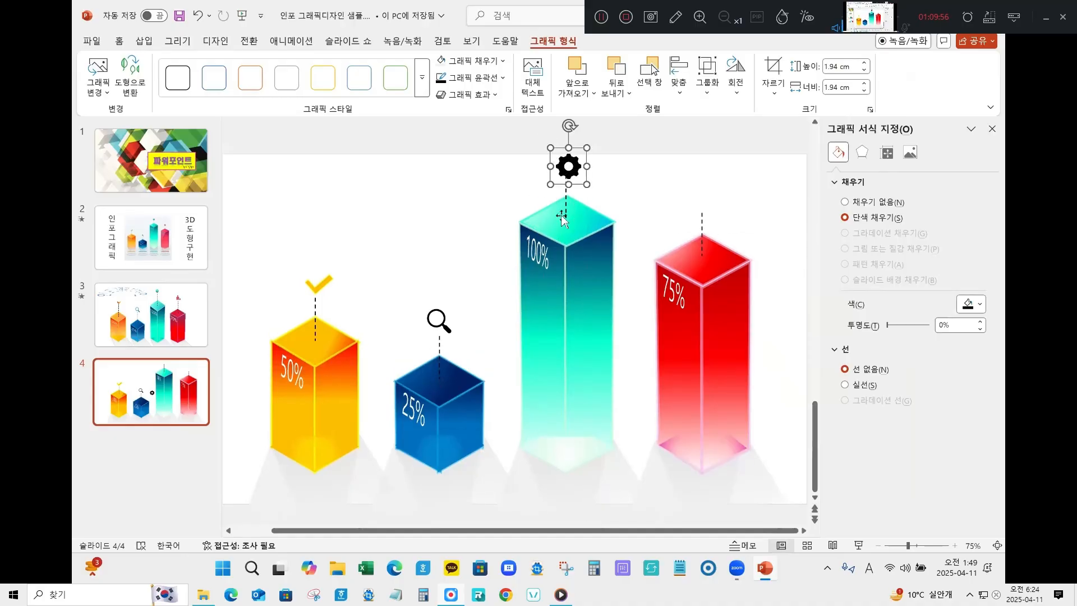
Step: Convert the gear icon to a shape and give it a gradient fill from standard light blue to a deeper blue
{"action": "right_click", "coordinate": [571, 170]}
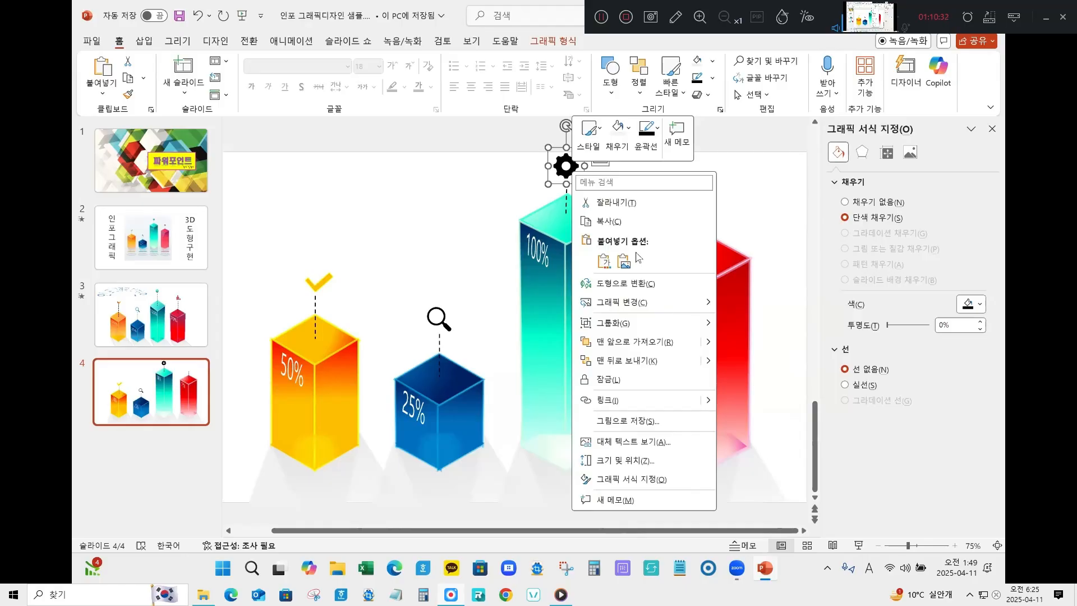
{"action": "left_click", "coordinate": [634, 284]}
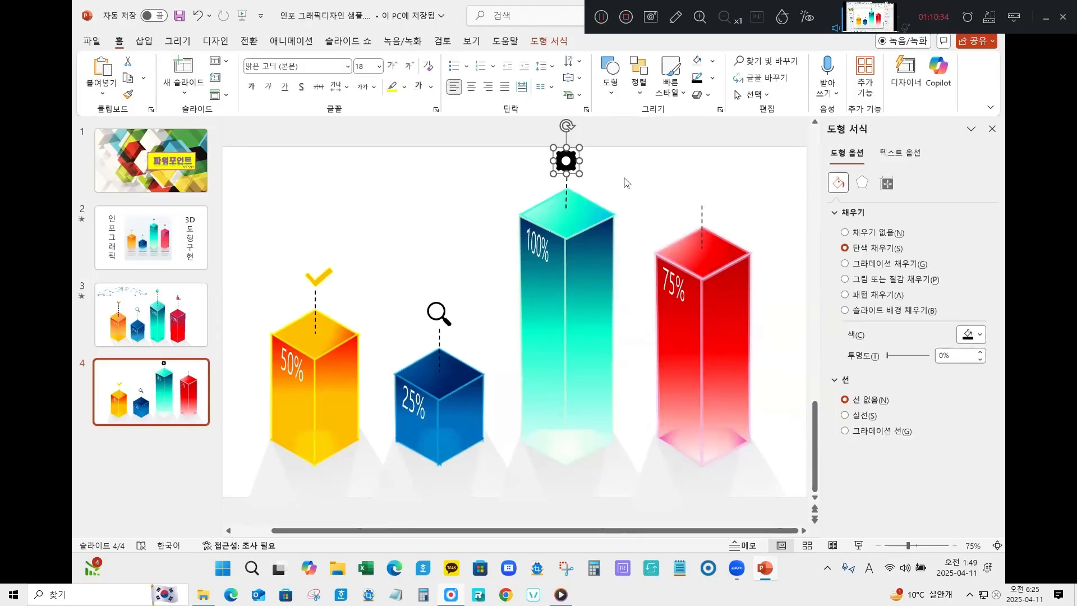
{"action": "left_click", "coordinate": [870, 264]}
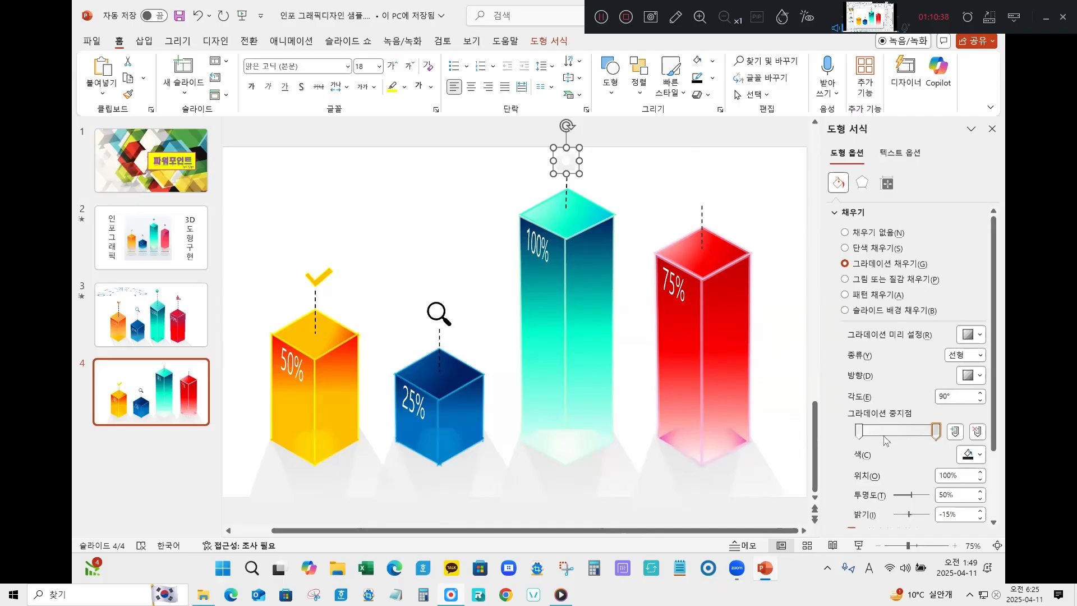
{"action": "left_click", "coordinate": [859, 431]}
{"action": "left_click", "coordinate": [981, 456]}
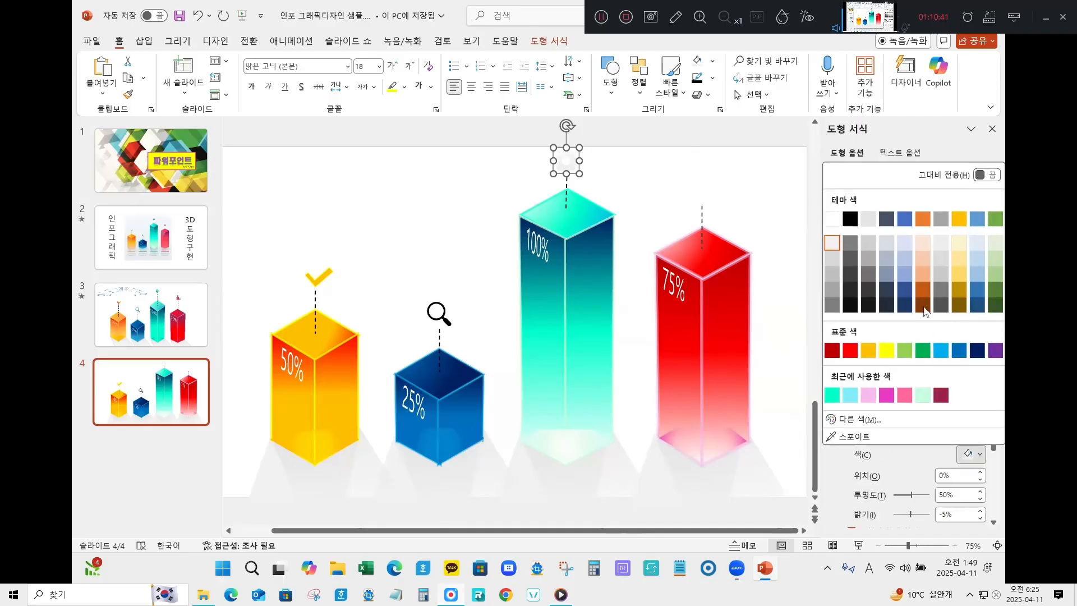
{"action": "left_click", "coordinate": [942, 351]}
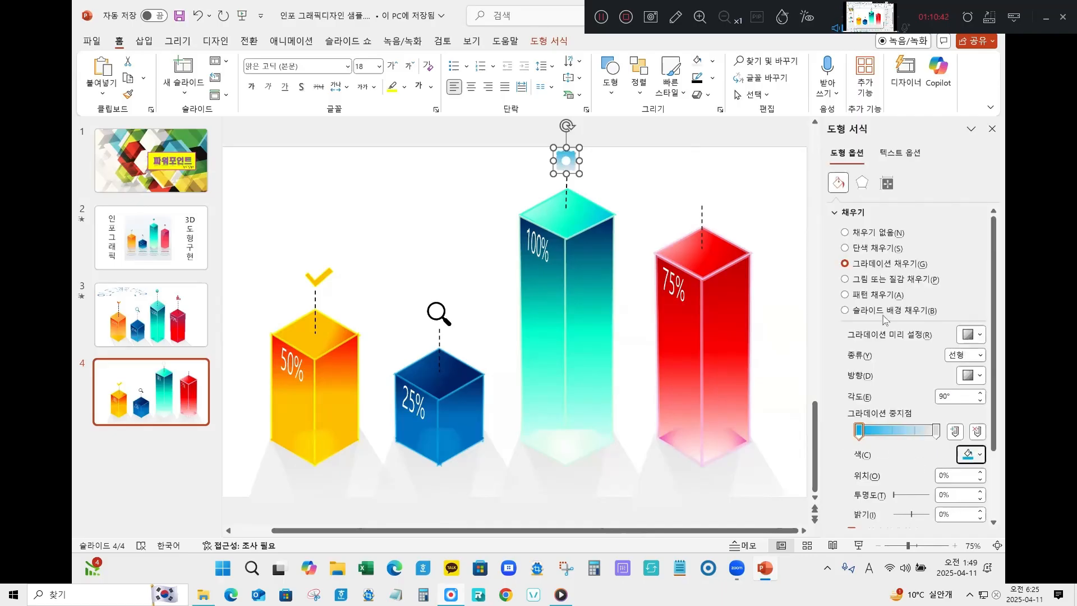
{"action": "left_click", "coordinate": [932, 432]}
{"action": "left_click", "coordinate": [982, 456]}
{"action": "key", "text": "Escape"}
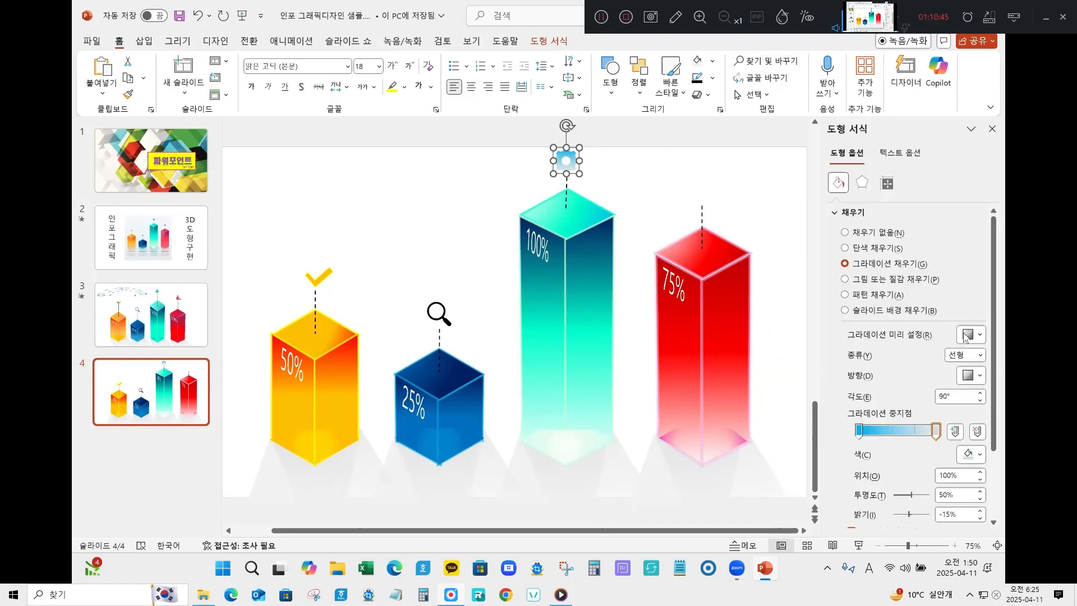
{"action": "left_click", "coordinate": [640, 193]}
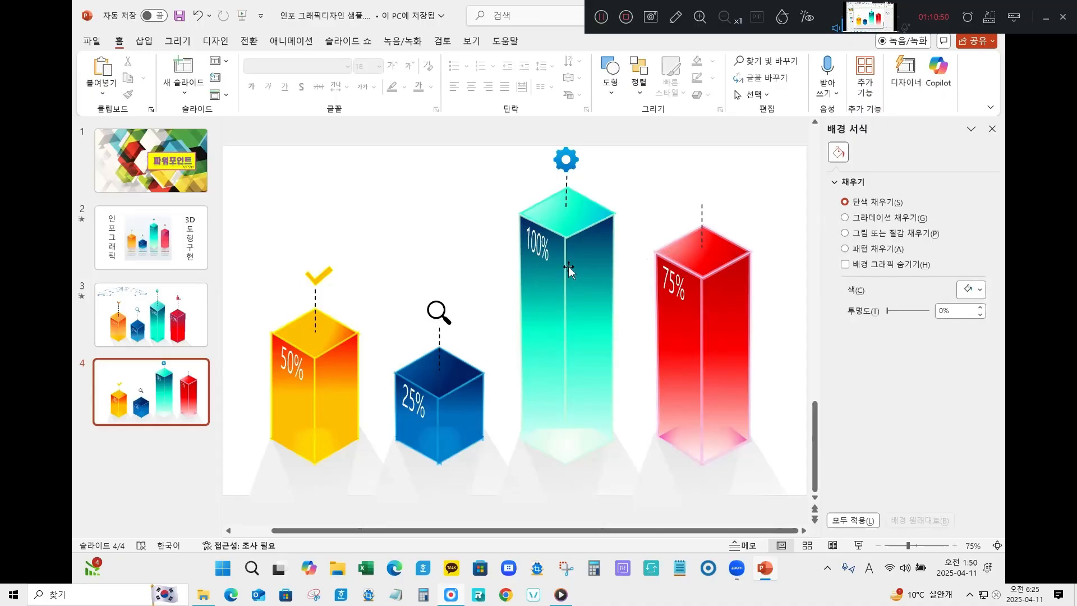
Step: Insert the solid column chart icon with axes from a search for "차트" and move it to the empty area above the magnifying glass
{"action": "left_click", "coordinate": [144, 41]}
{"action": "left_click", "coordinate": [362, 96]}
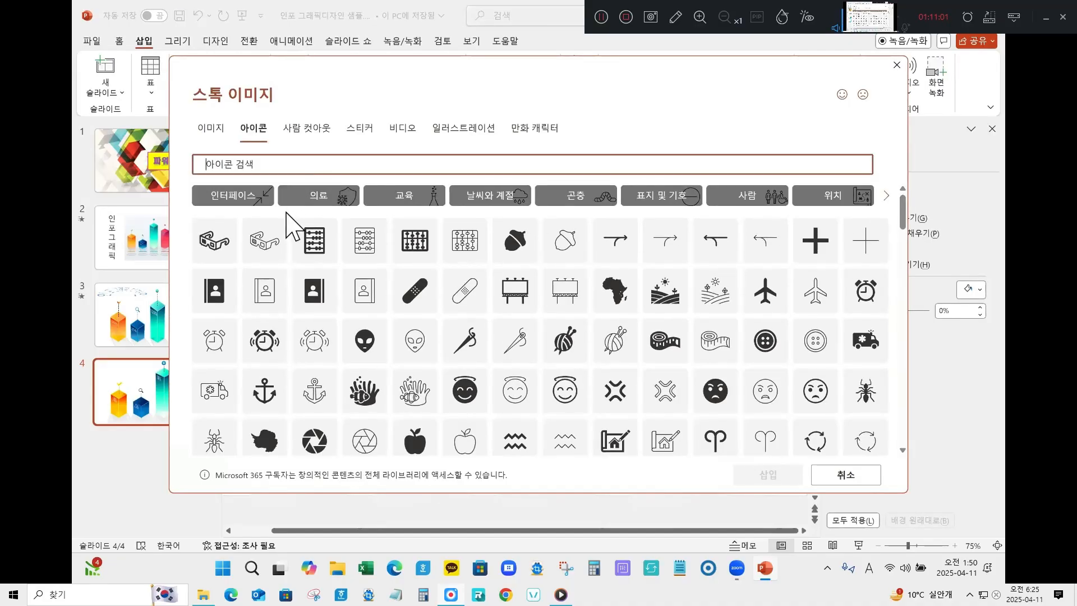
{"action": "type", "text": "ckxm"}
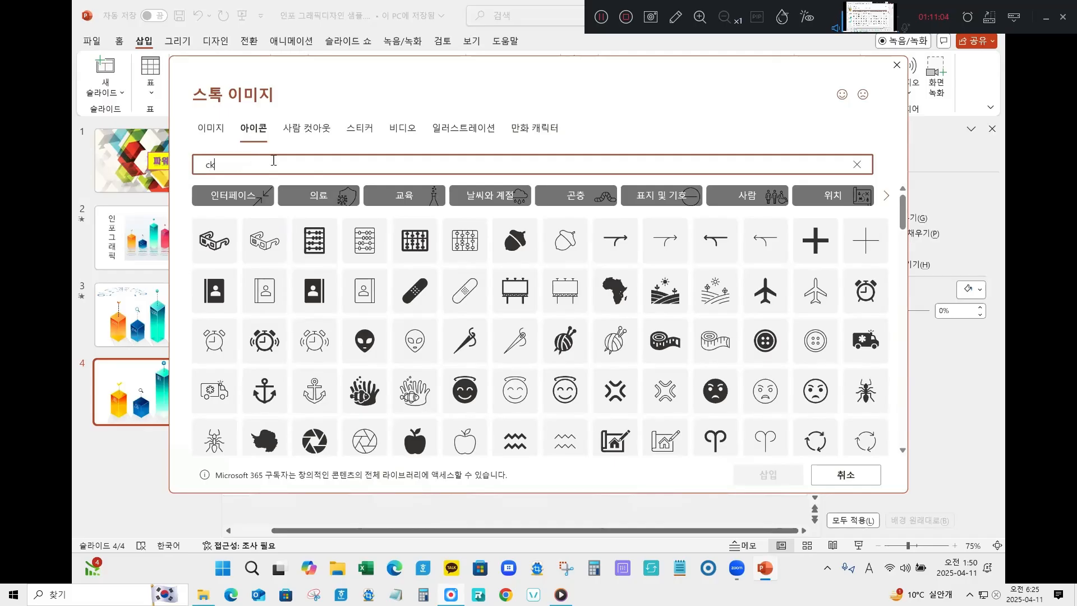
{"action": "key", "text": "BackSpace"}
{"action": "type", "text": "차트"}
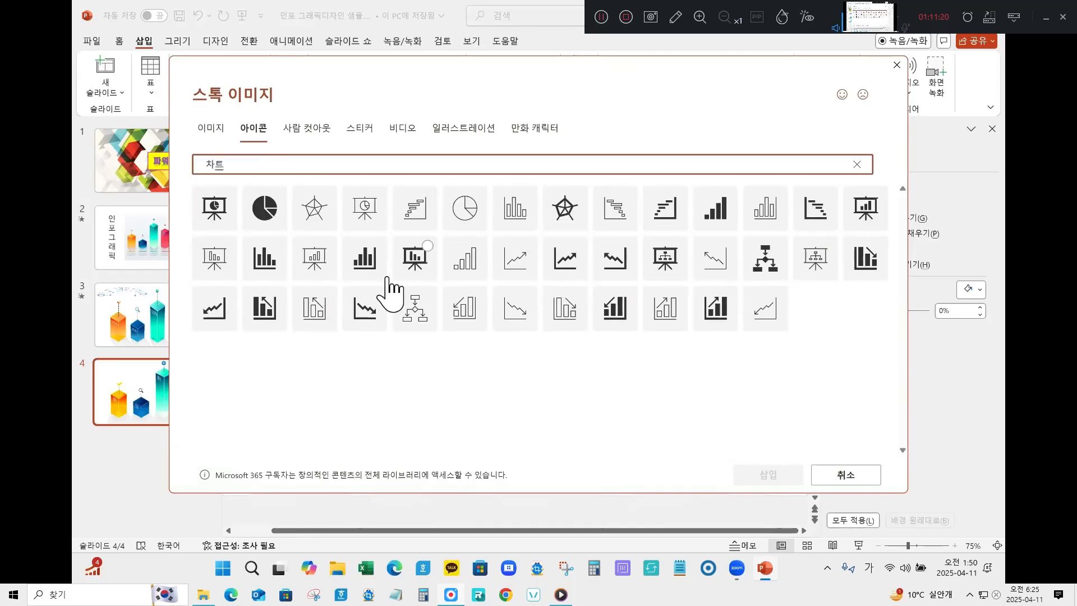
{"action": "left_click", "coordinate": [261, 257]}
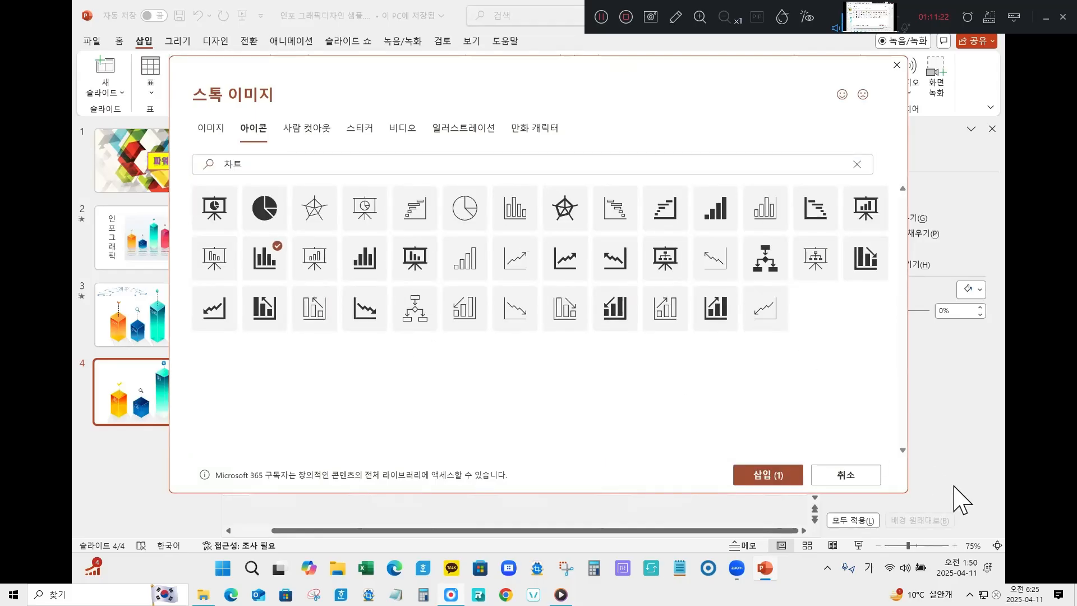
{"action": "left_click", "coordinate": [777, 480]}
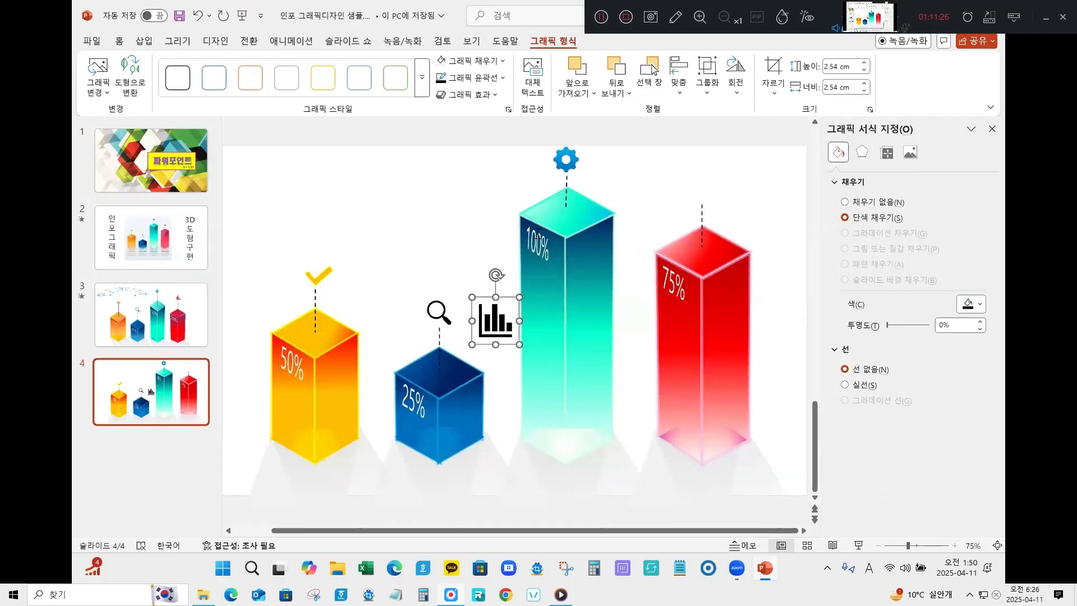
{"action": "left_click_drag", "start_coordinate": [494, 325], "coordinate": [461, 190]}
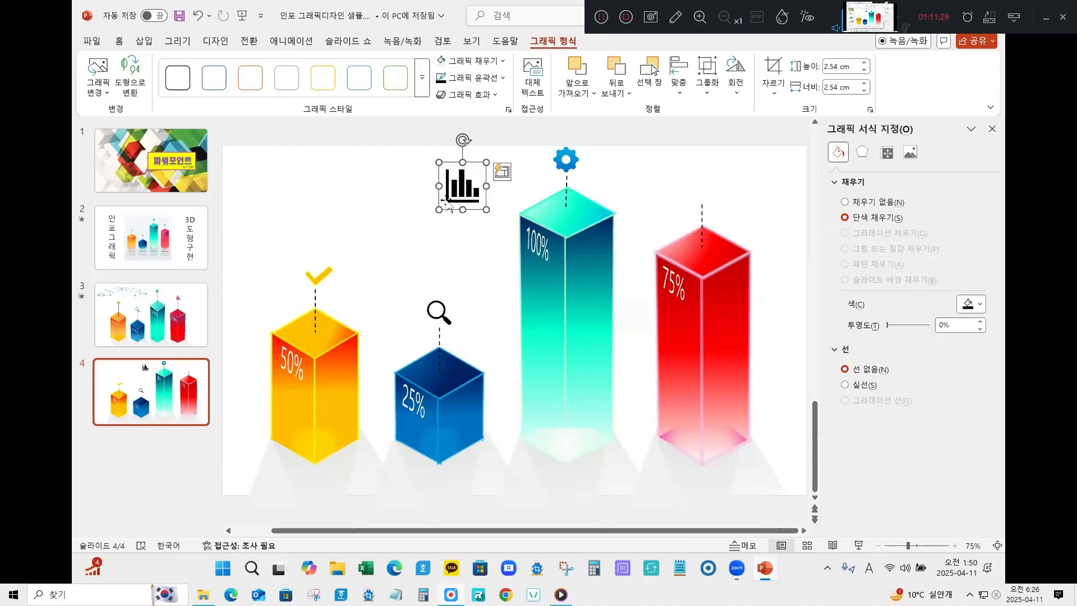
Step: Ungroup the column chart icon into separate shapes
{"action": "right_click", "coordinate": [465, 199]}
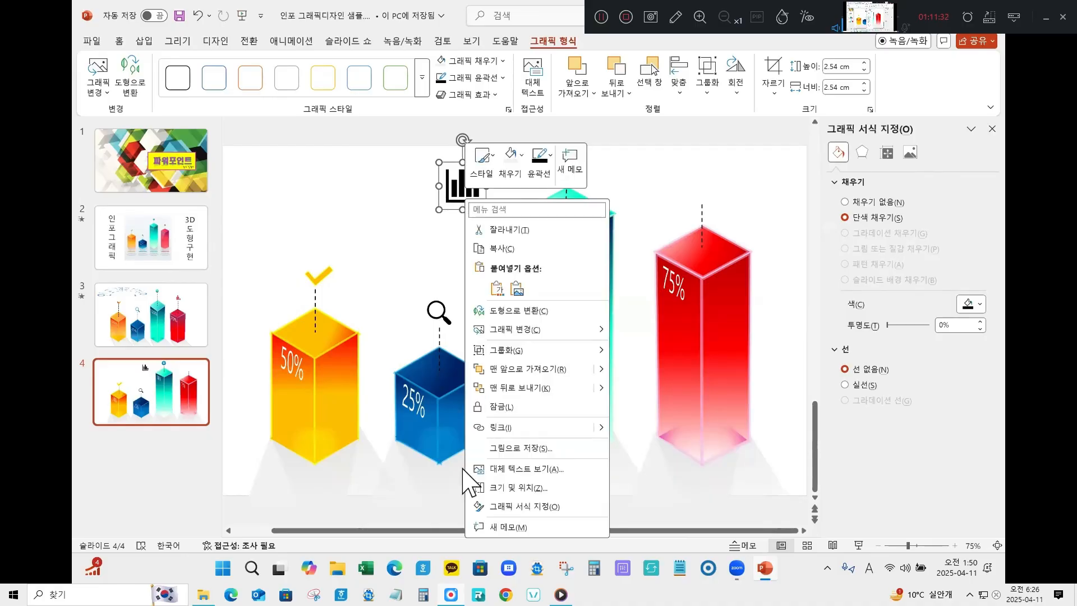
{"action": "left_click", "coordinate": [494, 507]}
{"action": "left_click", "coordinate": [446, 253]}
{"action": "left_click", "coordinate": [462, 189]}
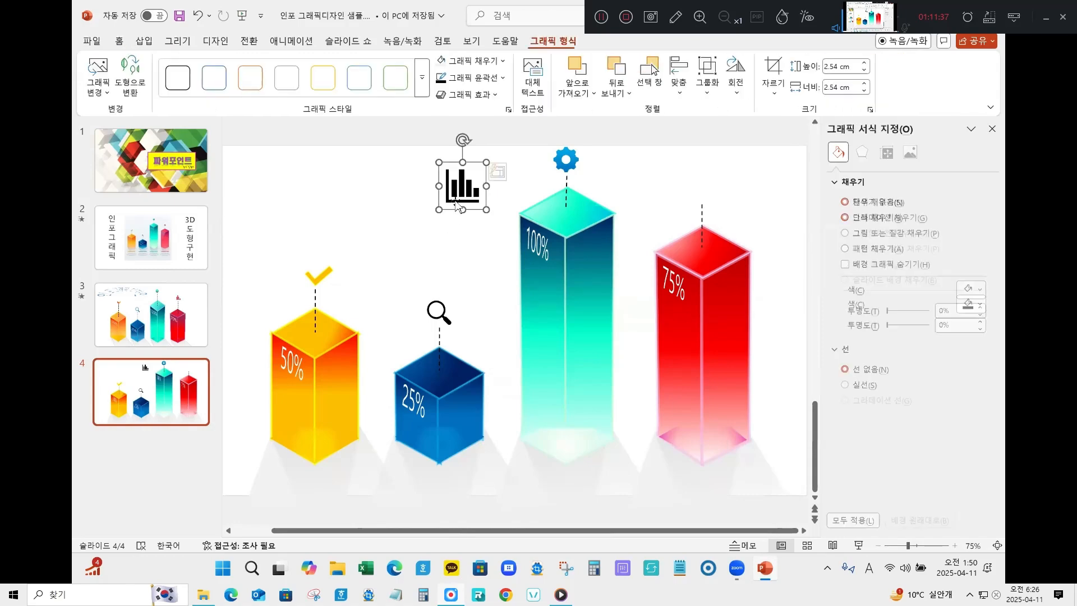
{"action": "left_click", "coordinate": [710, 89]}
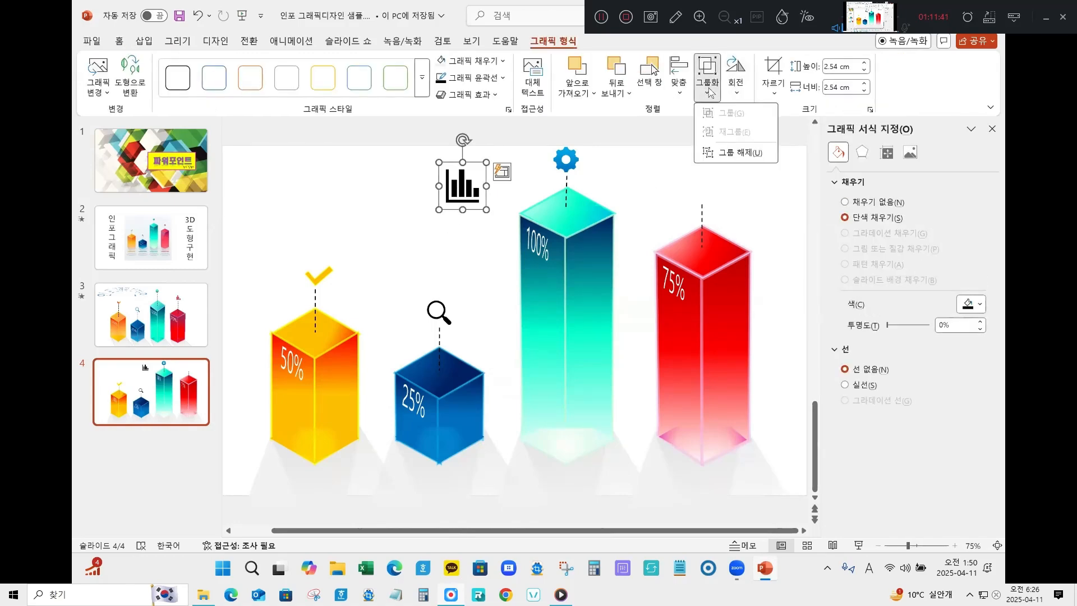
{"action": "left_click", "coordinate": [719, 156]}
{"action": "left_click", "coordinate": [507, 319]}
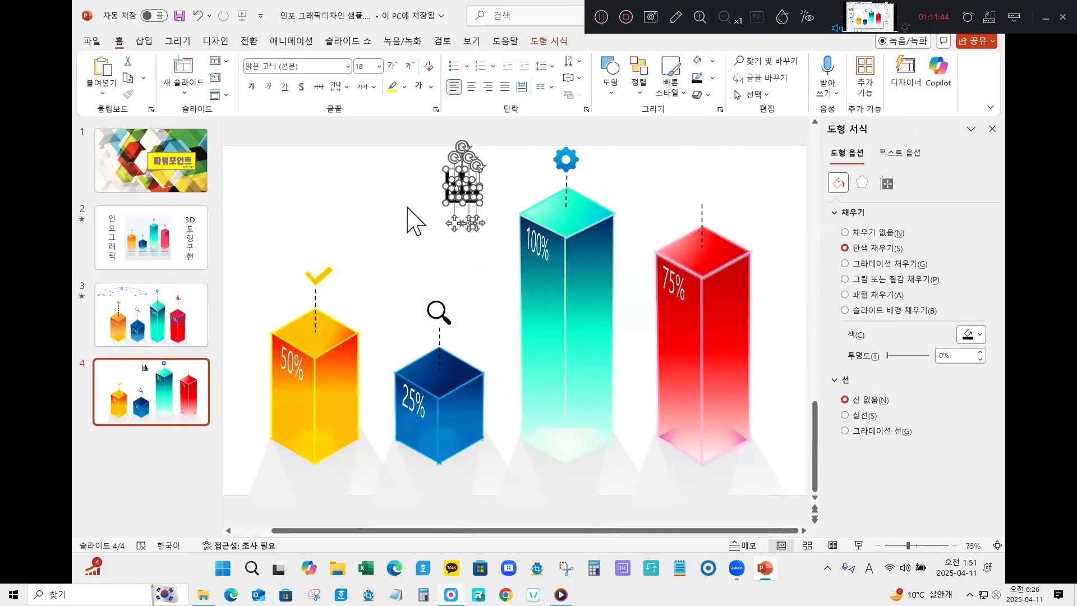
Step: Delete the L-shaped axis piece from the ungrouped chart icon, keeping only its columns
{"action": "left_click", "coordinate": [408, 197]}
{"action": "left_click", "coordinate": [447, 204]}
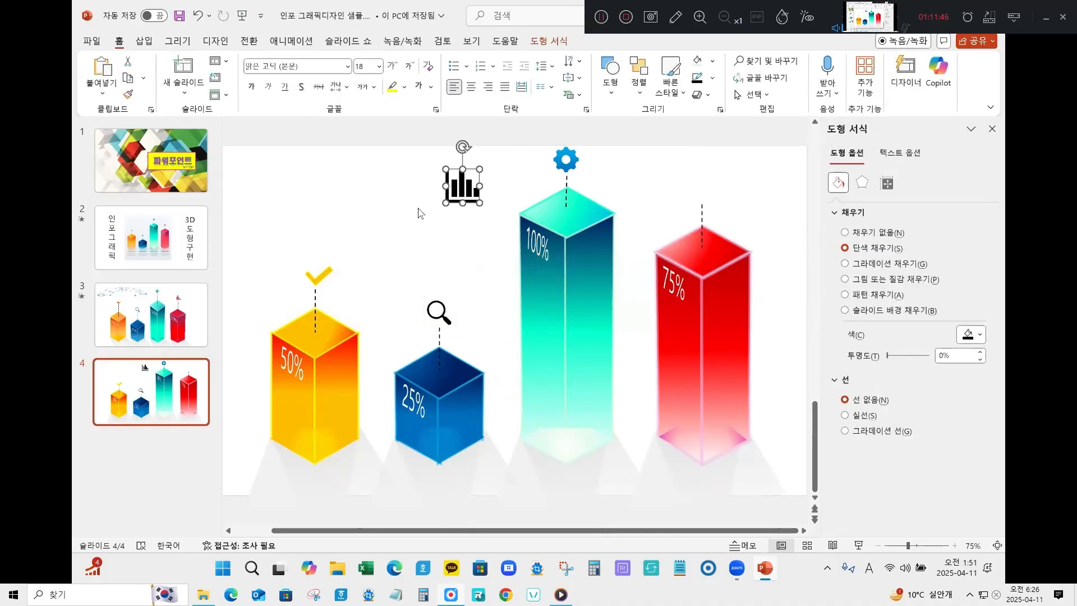
{"action": "left_click", "coordinate": [450, 201]}
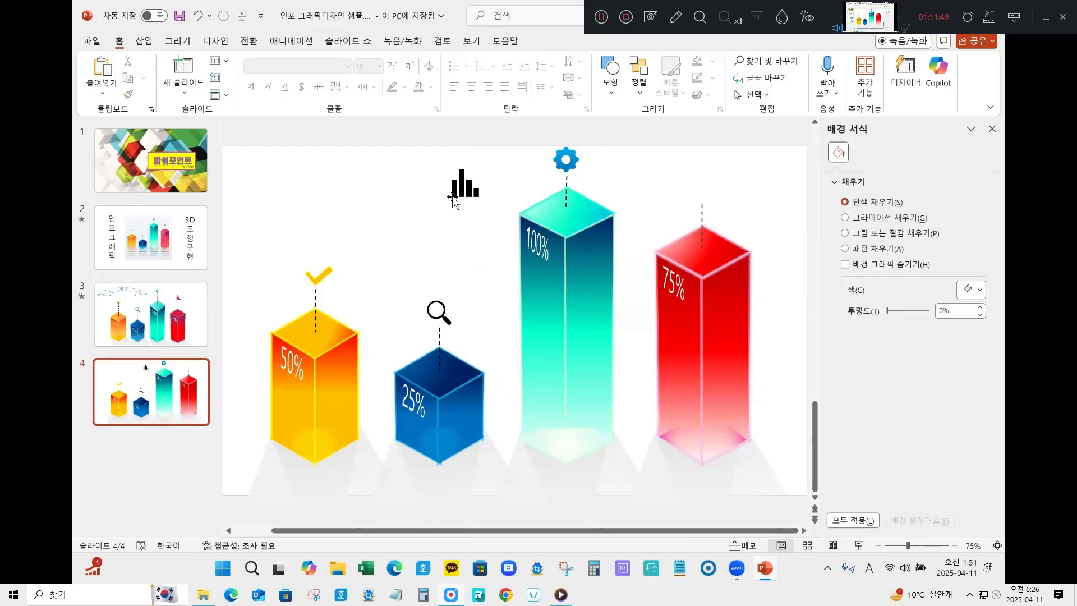
Step: Delete the short rightmost column of the chart icon and move the remaining three columns above the red bar's dashed line
{"action": "left_click", "coordinate": [481, 196]}
{"action": "key", "text": "Delete"}
{"action": "left_click_drag", "start_coordinate": [419, 204], "coordinate": [501, 164]}
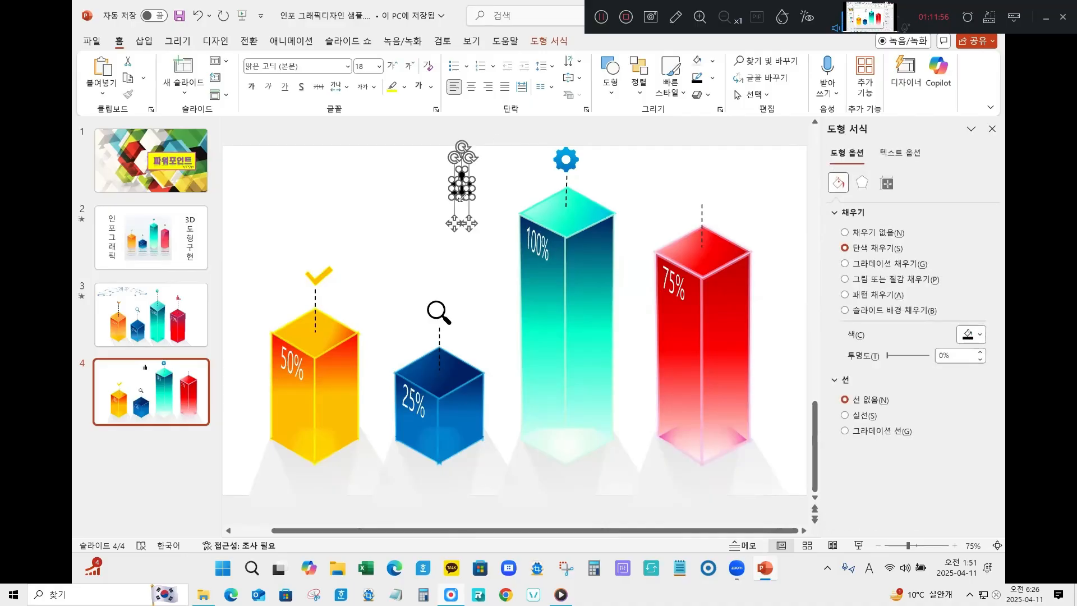
{"action": "left_click_drag", "start_coordinate": [462, 191], "coordinate": [703, 191]}
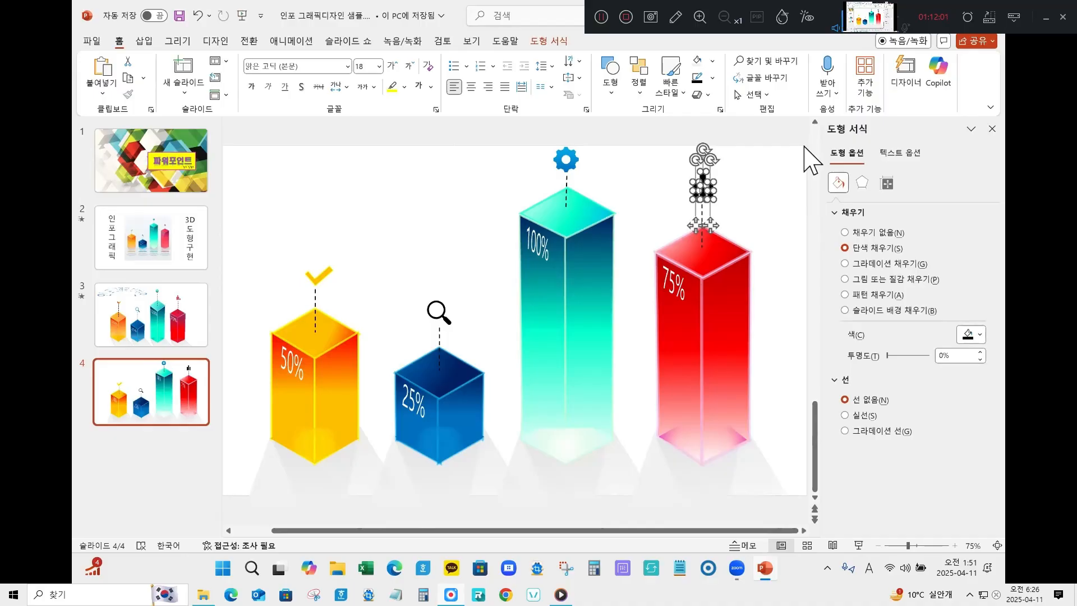
Step: Give the chart icon's three columns a linear gradient fill with the first stop set to red
{"action": "left_click", "coordinate": [890, 263]}
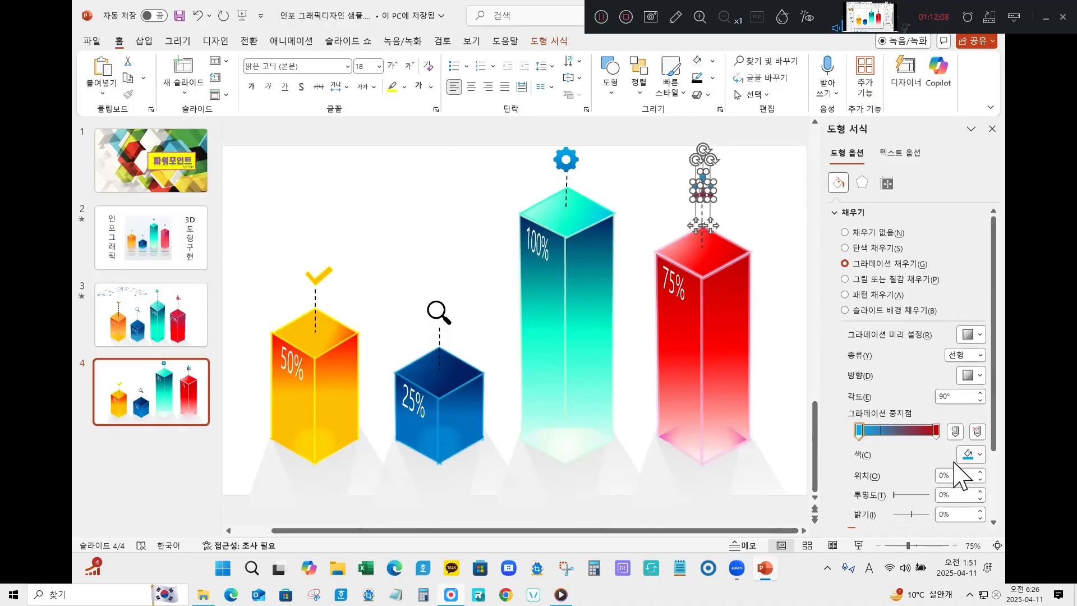
{"action": "left_click", "coordinate": [969, 455]}
{"action": "left_click", "coordinate": [847, 348]}
{"action": "left_click", "coordinate": [780, 214]}
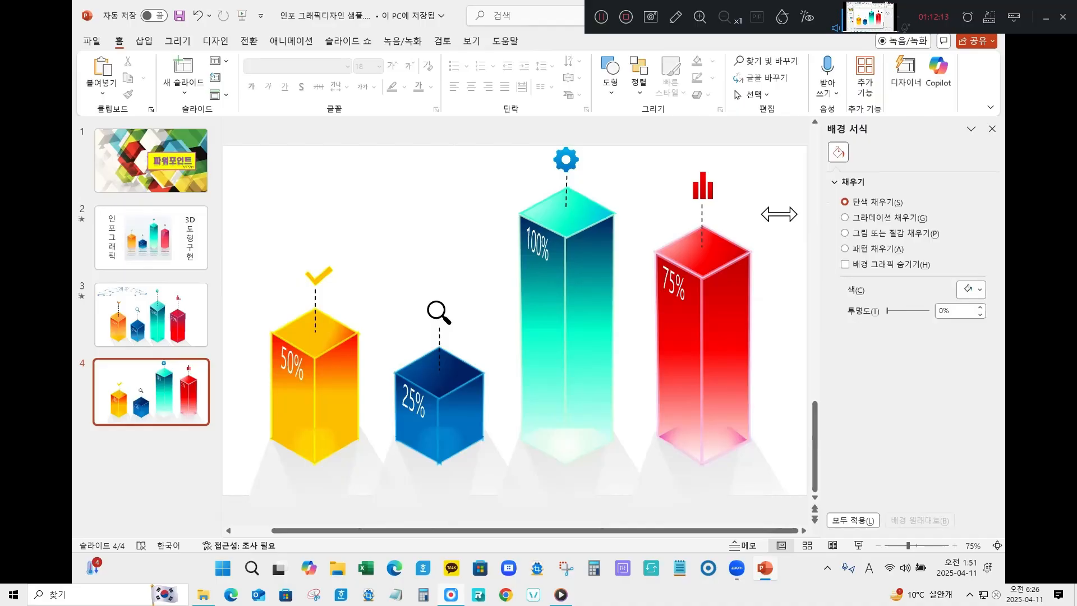
Step: Compare the bars and icons on slide 4 with the sample on slide 3
{"action": "left_click", "coordinate": [163, 309]}
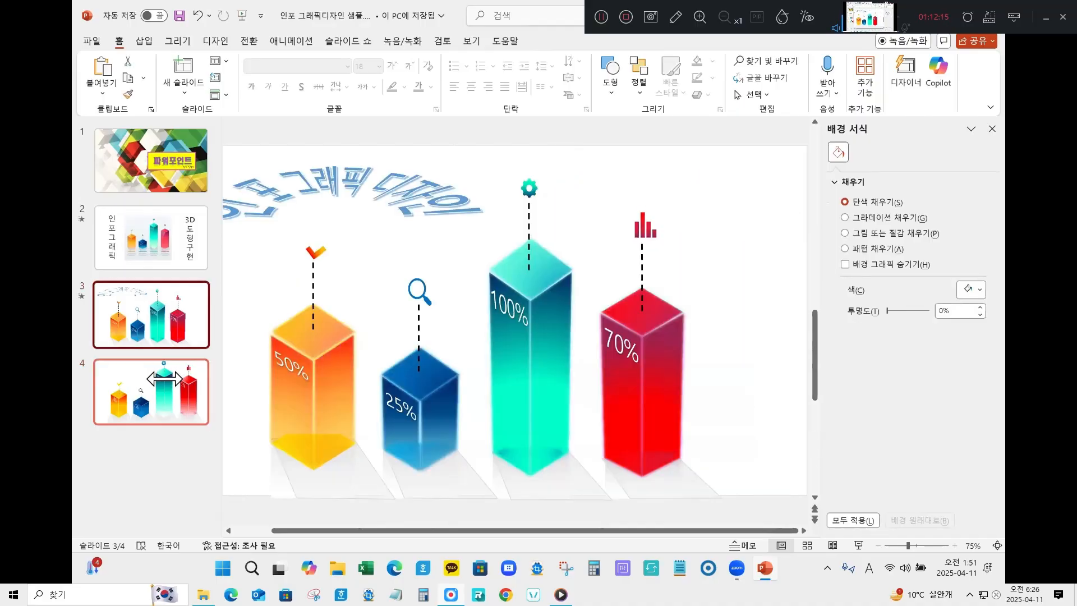
{"action": "left_click", "coordinate": [164, 380]}
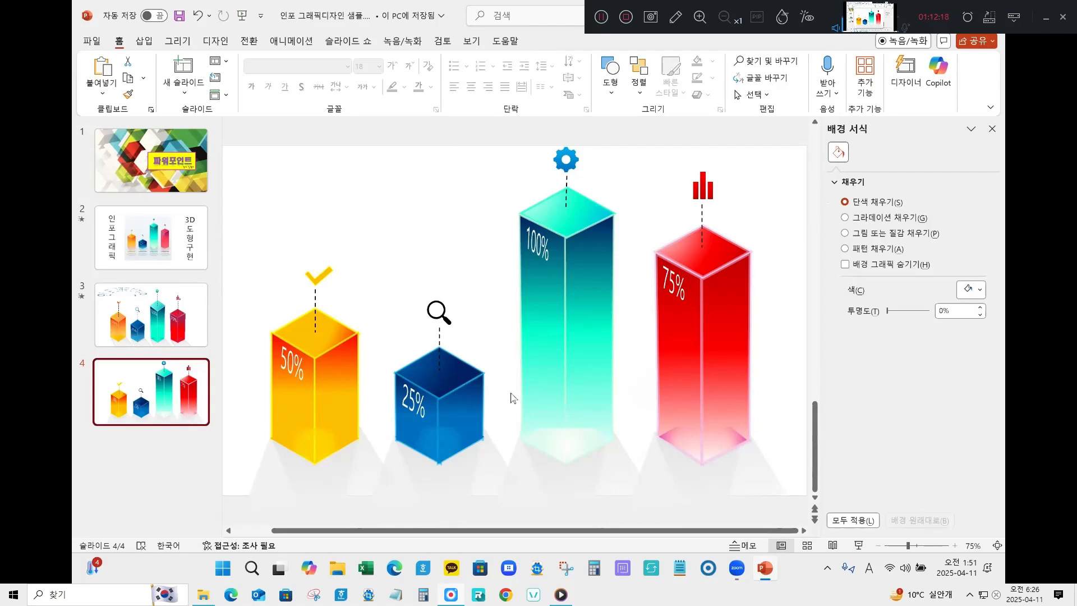
{"action": "key", "text": "Up"}
{"action": "left_click", "coordinate": [179, 386]}
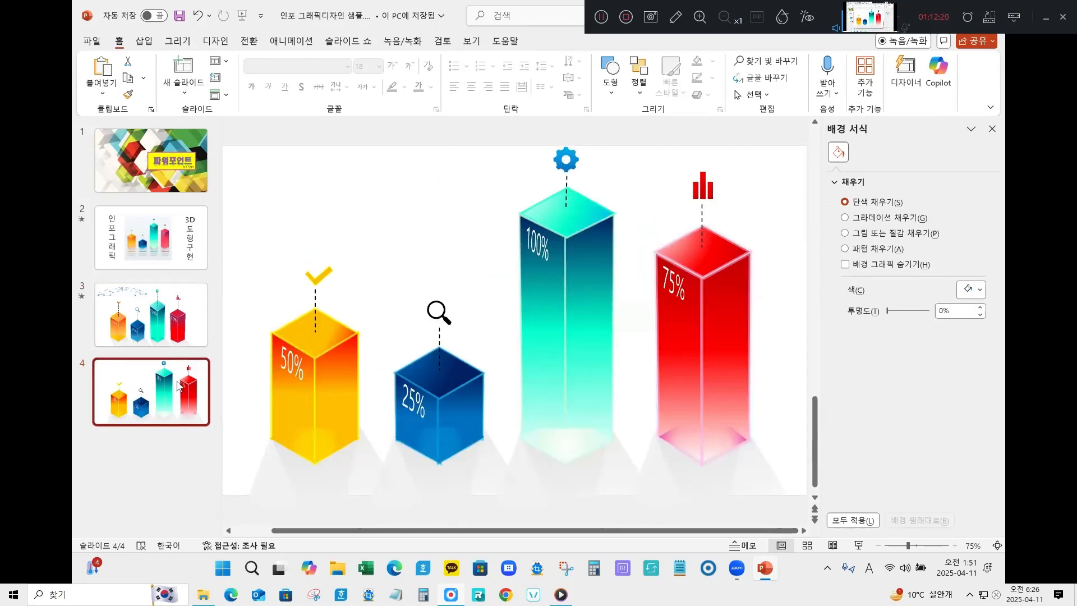